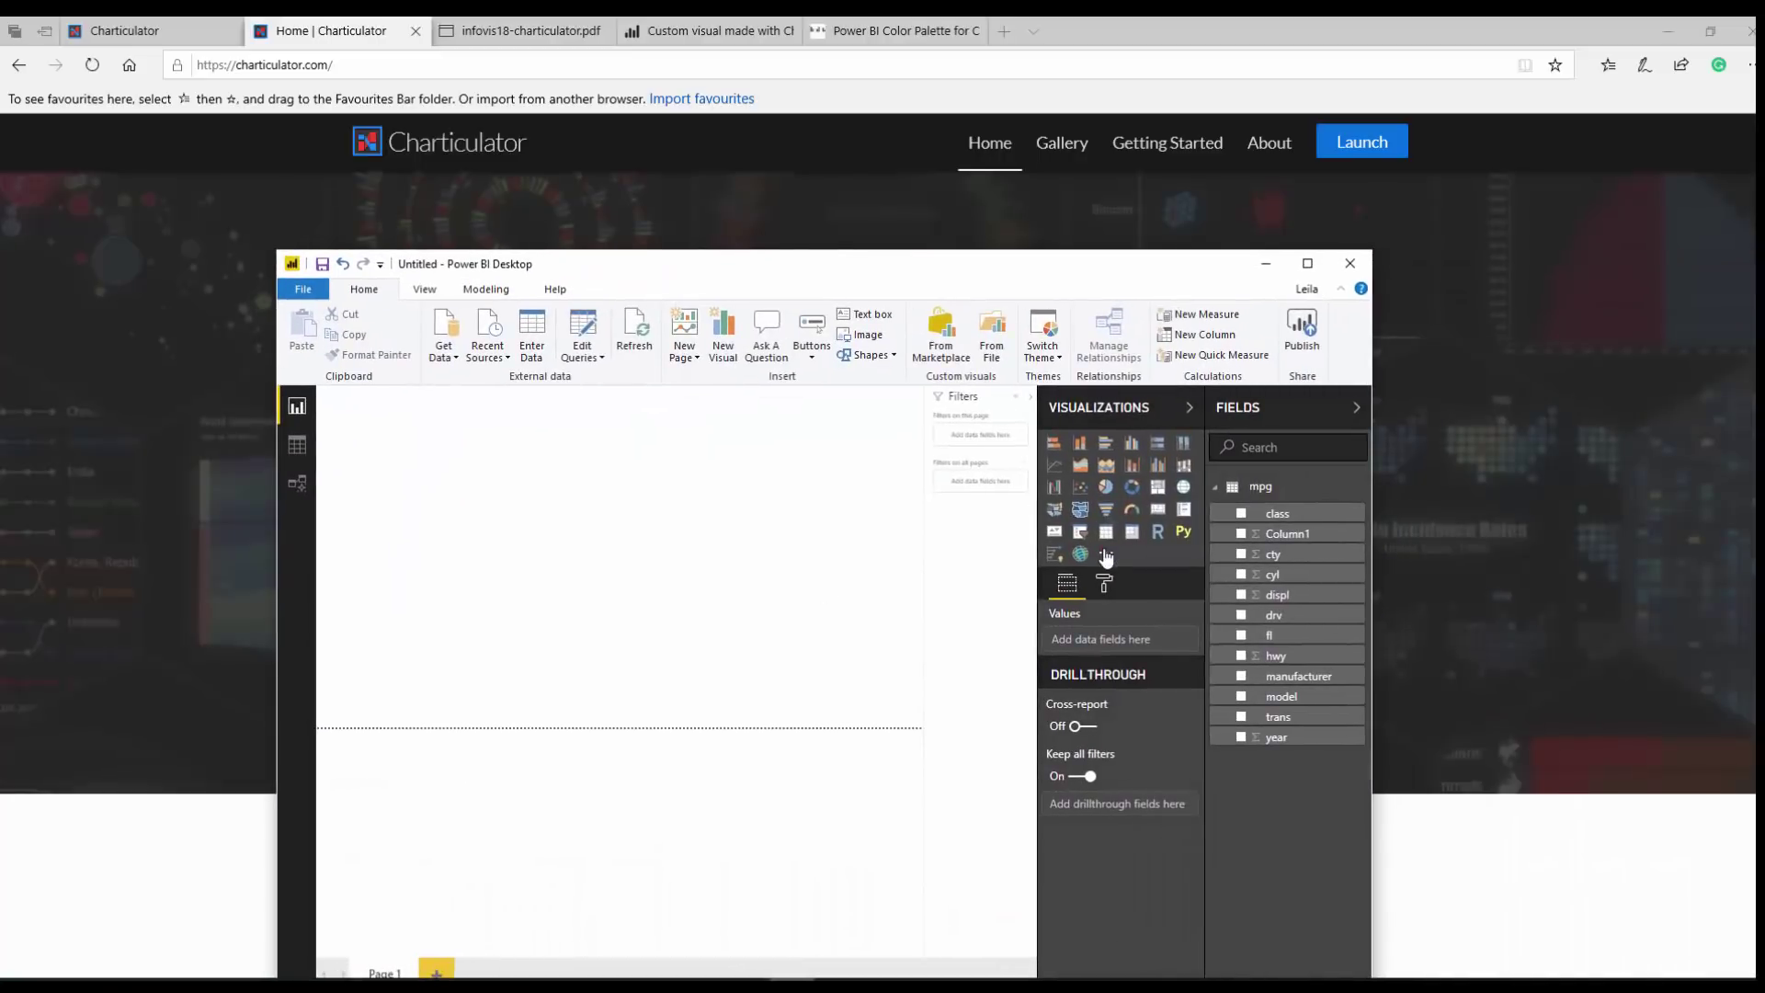
Step: Check the options for importing a custom visual in Power BI Desktop, and switch to the Charticulator website in the browser
left_click(1106, 554)
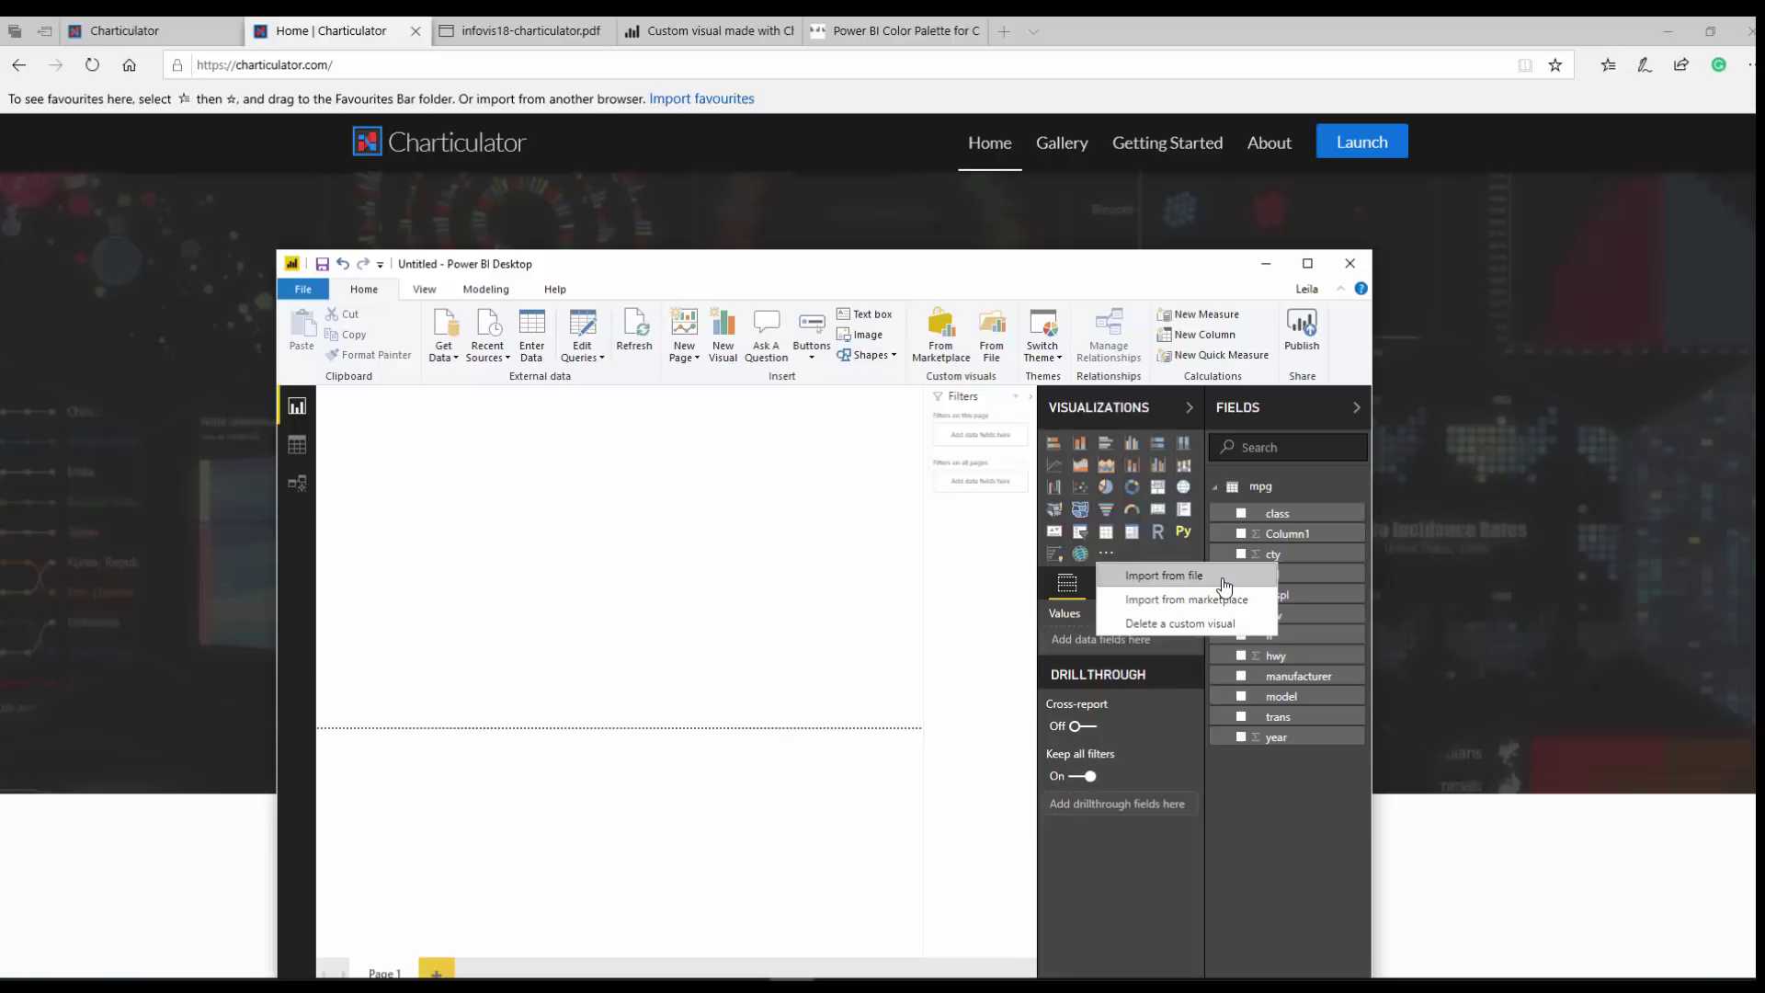
left_click(1577, 225)
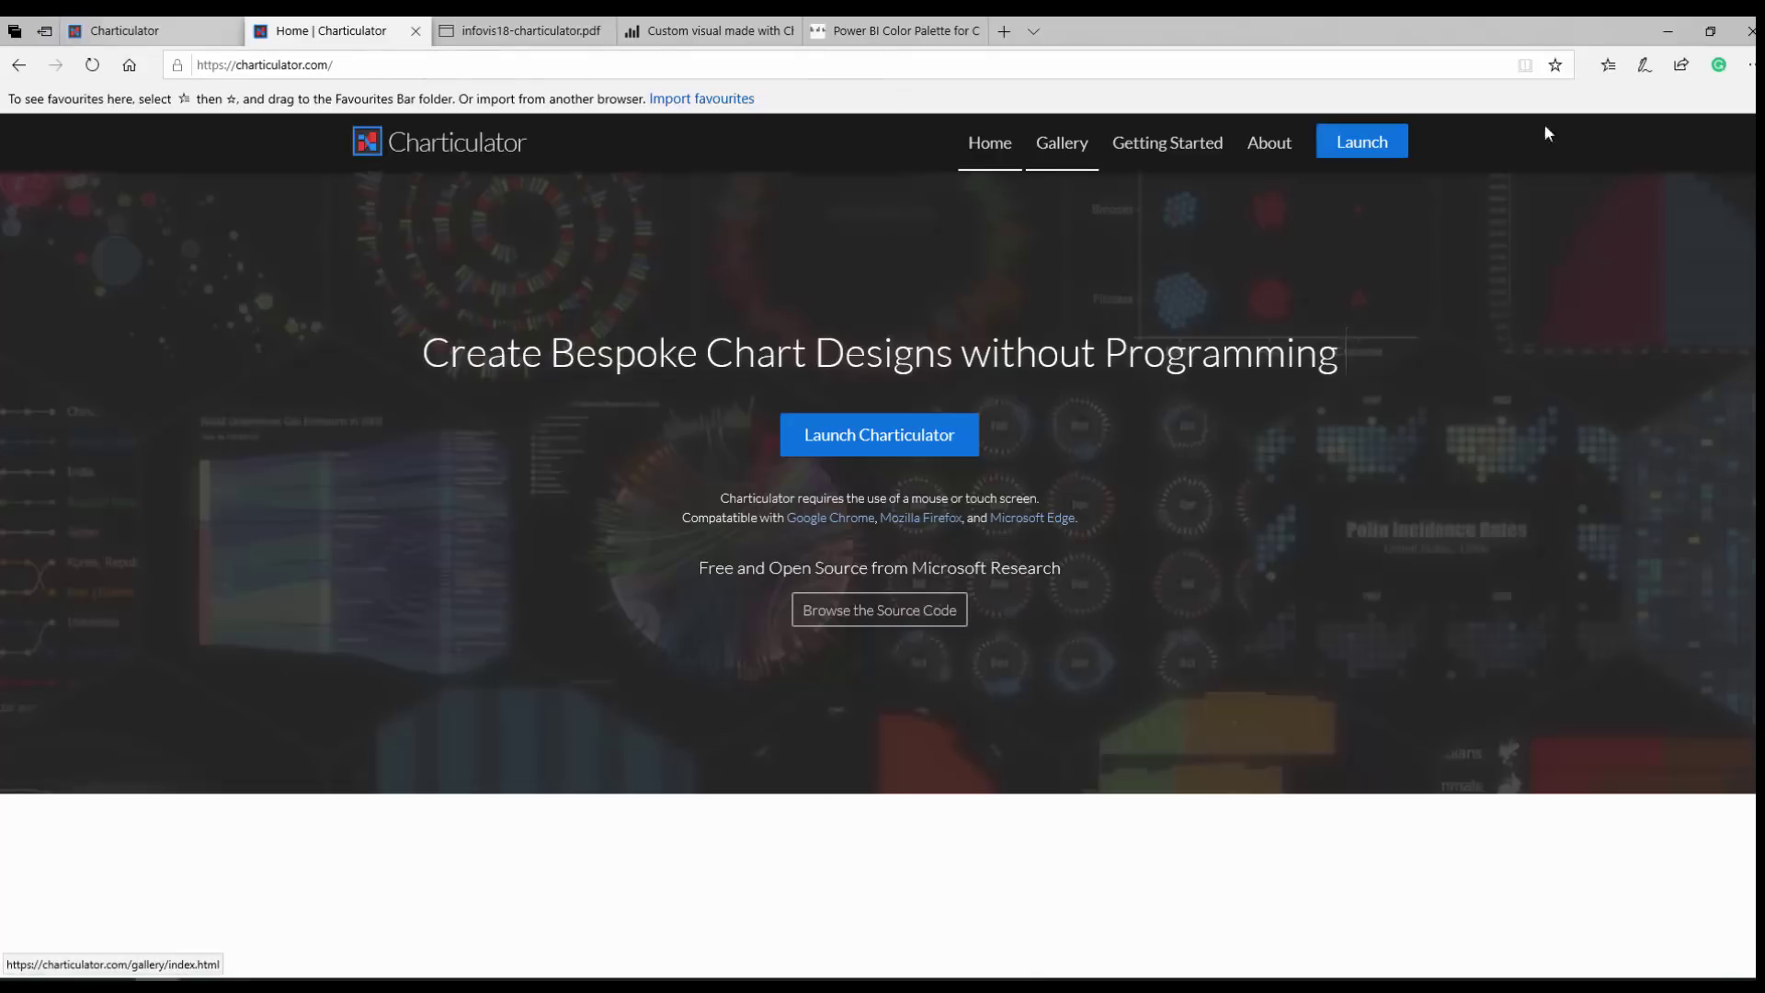
Step: Open the gallery example "Global trade of natural resources in 2016" and play its Creation Process video
left_click(1080, 147)
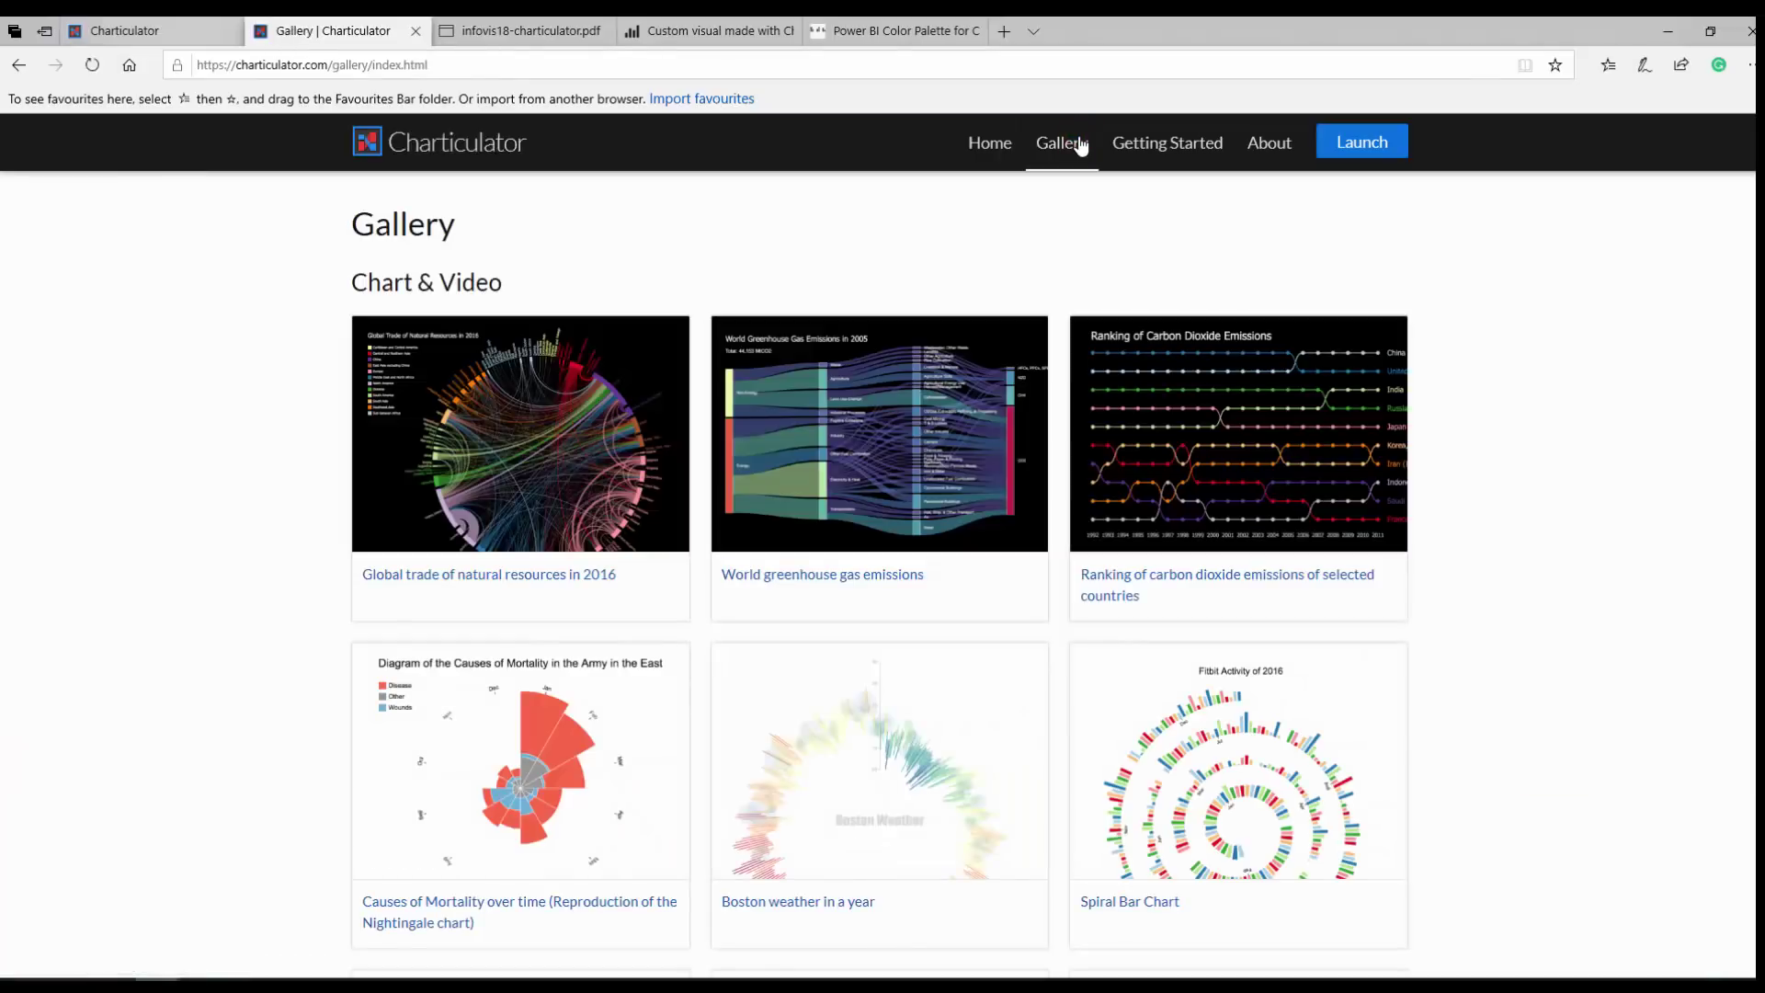
left_click(541, 419)
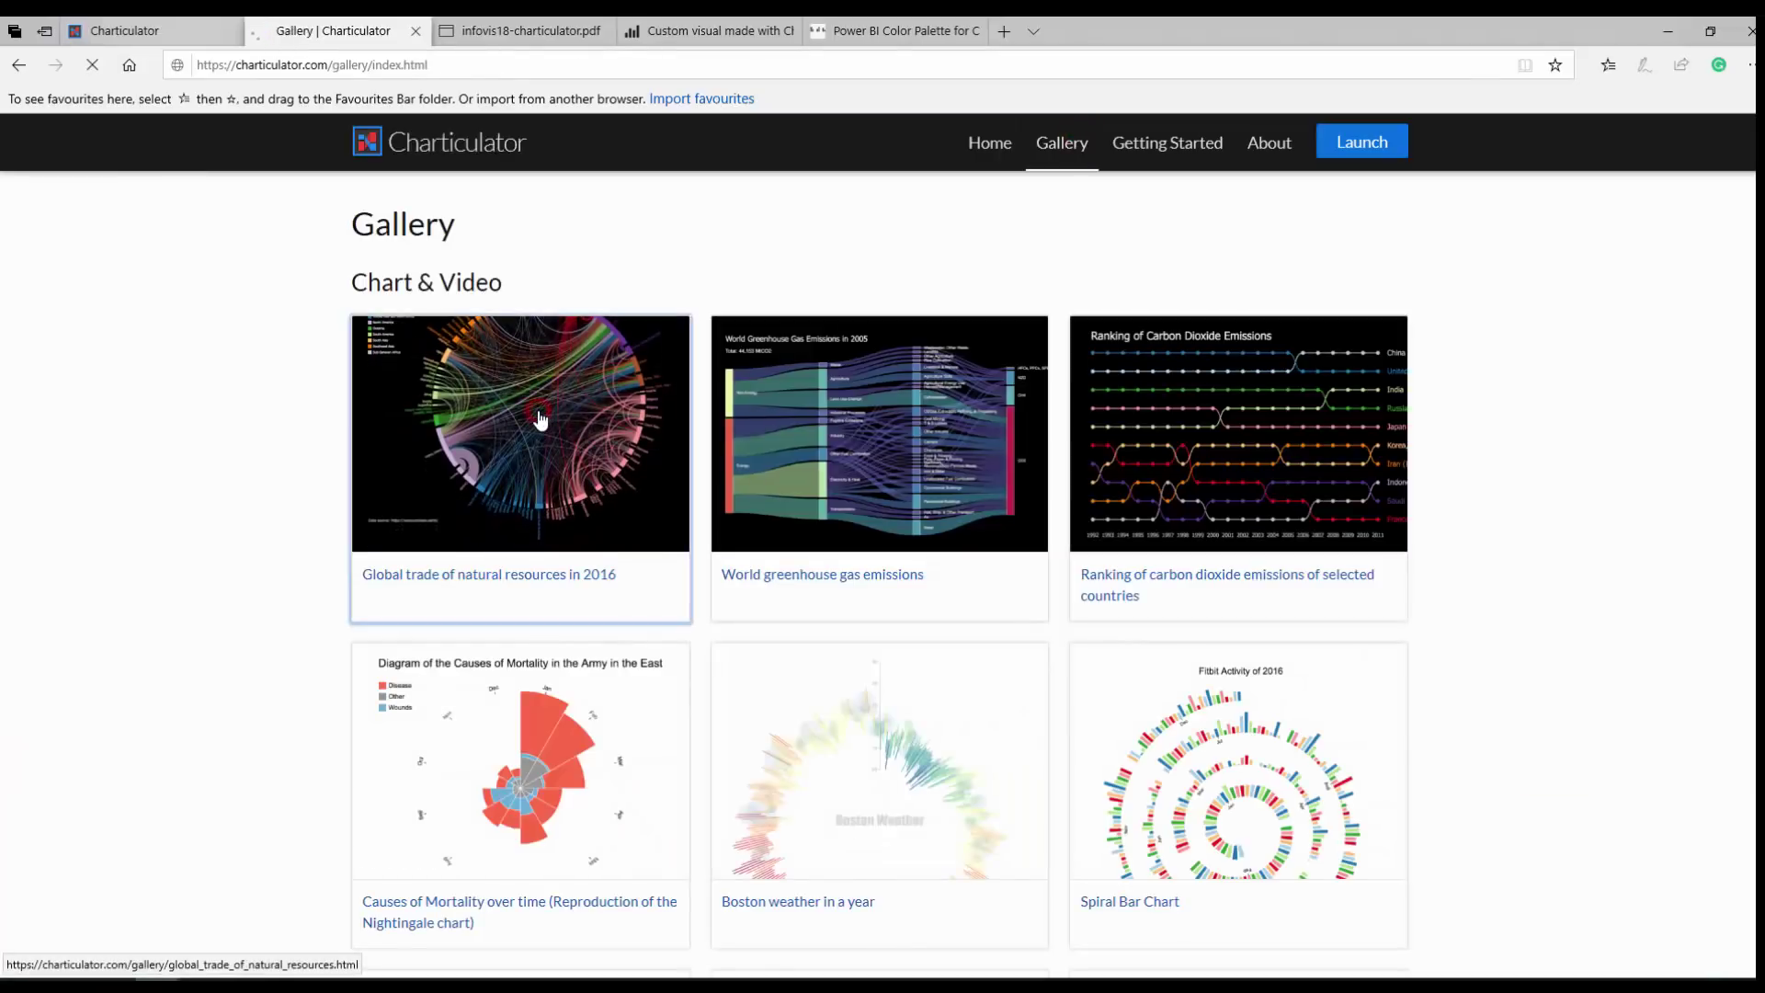
scroll(648, 715, "down", 5)
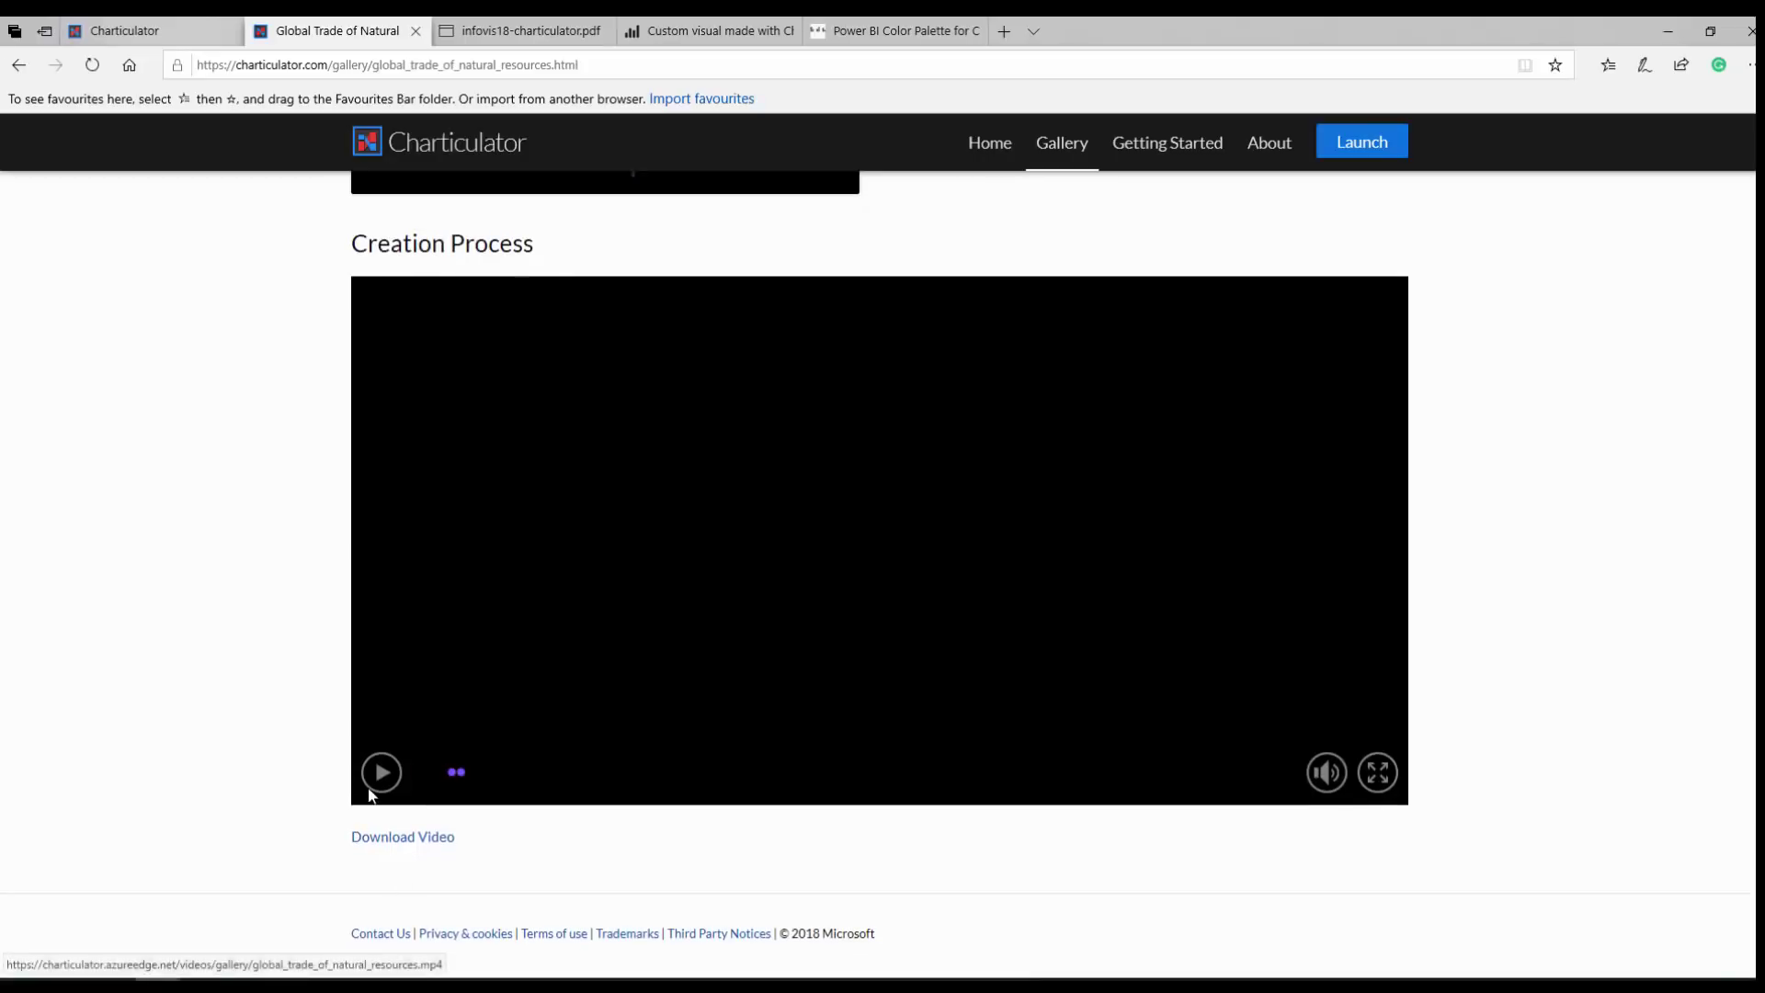
scroll(365, 800, "up", 4)
scroll(366, 799, "down", 4)
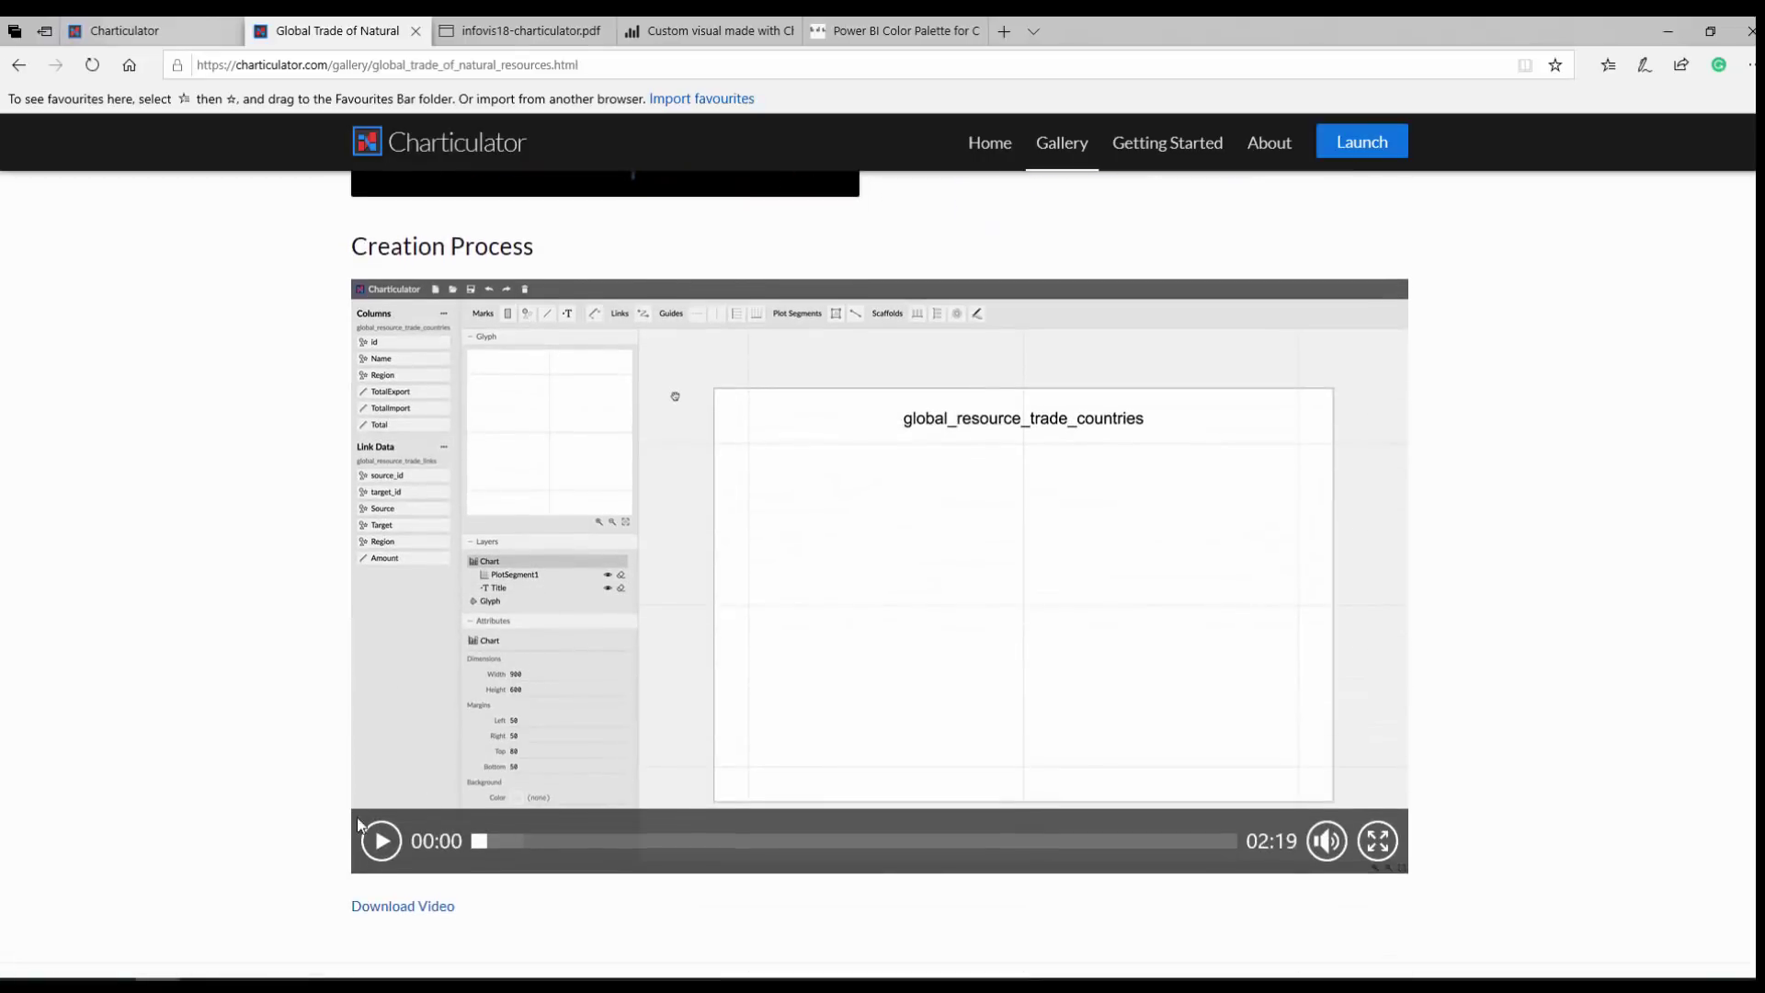
left_click(381, 839)
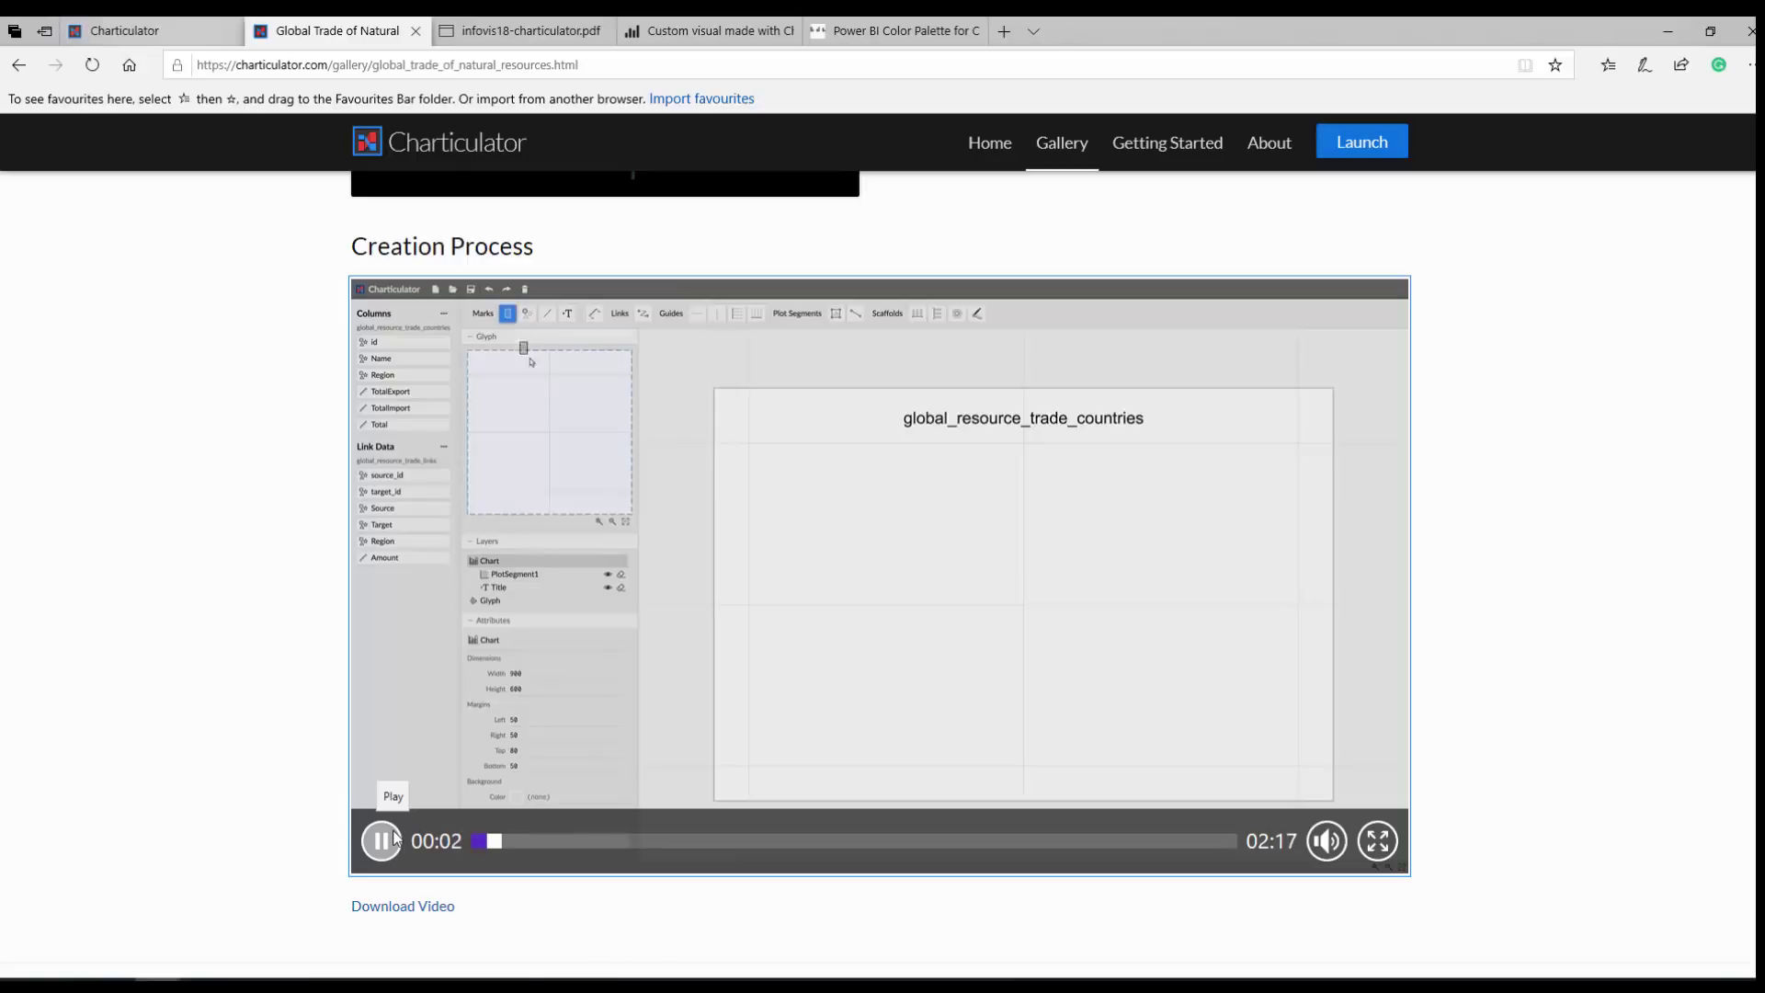
scroll(397, 838, "up", 6)
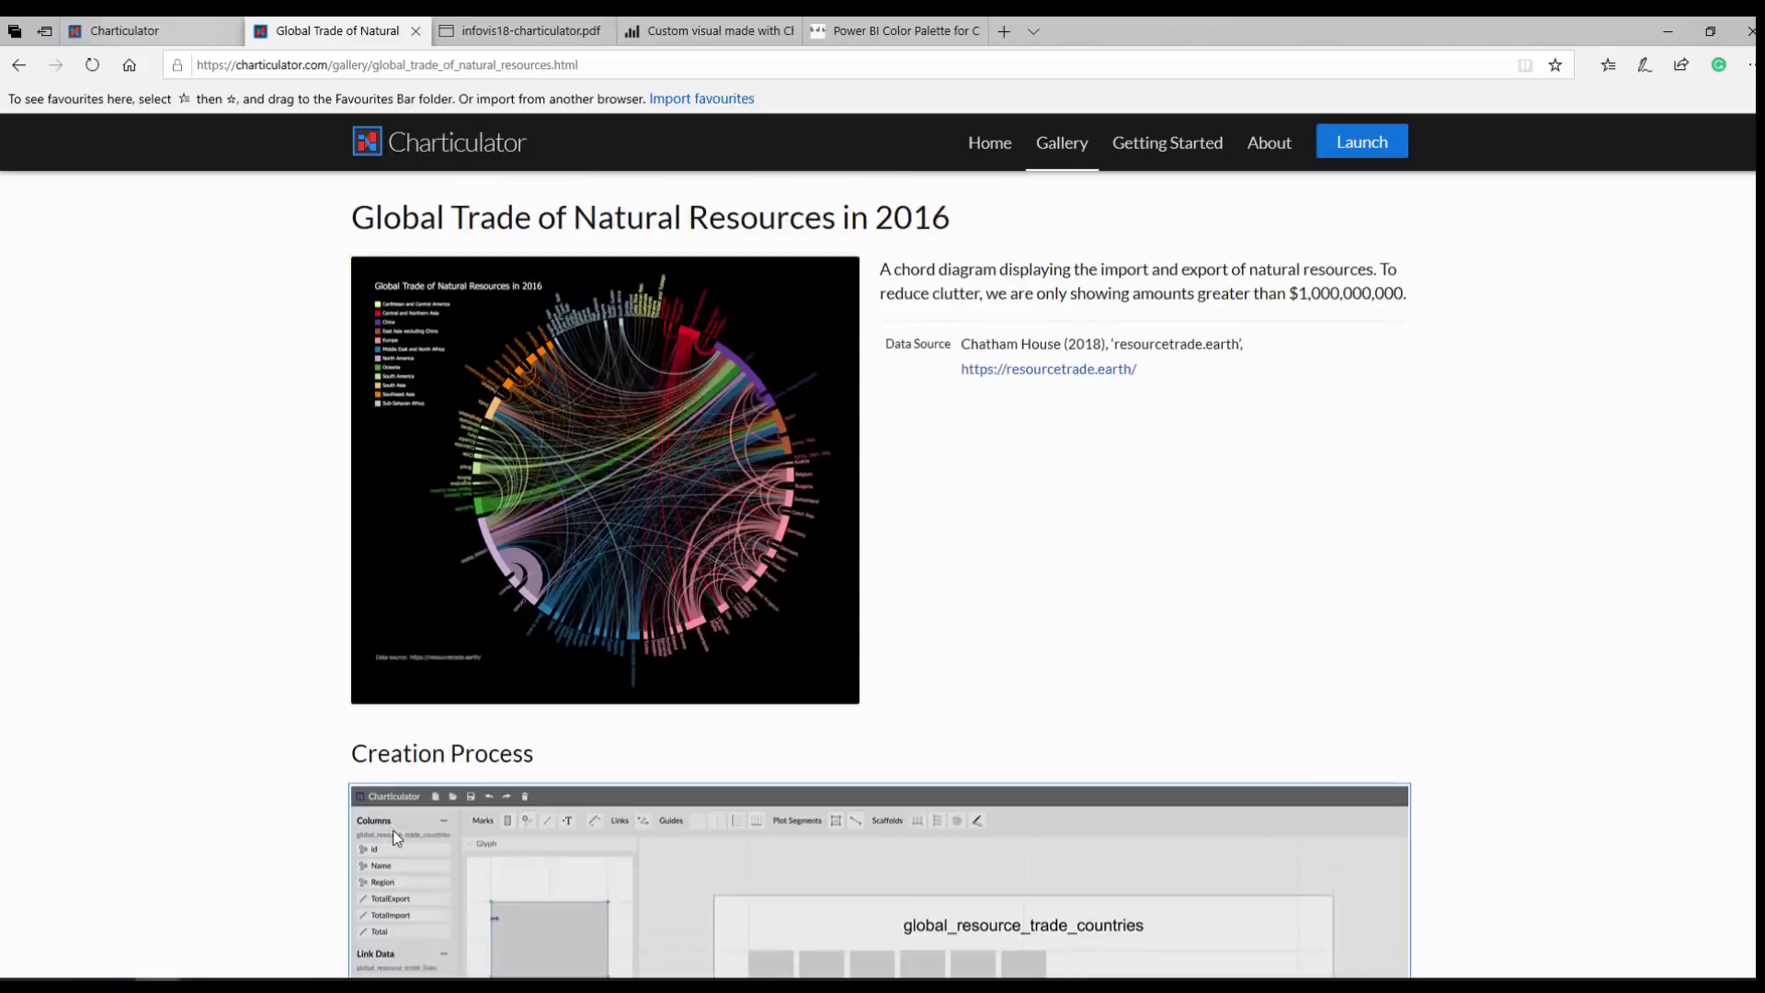
Step: Look through the Getting Started documentation, including the Terminology and User Interface Components sections
left_click(1176, 144)
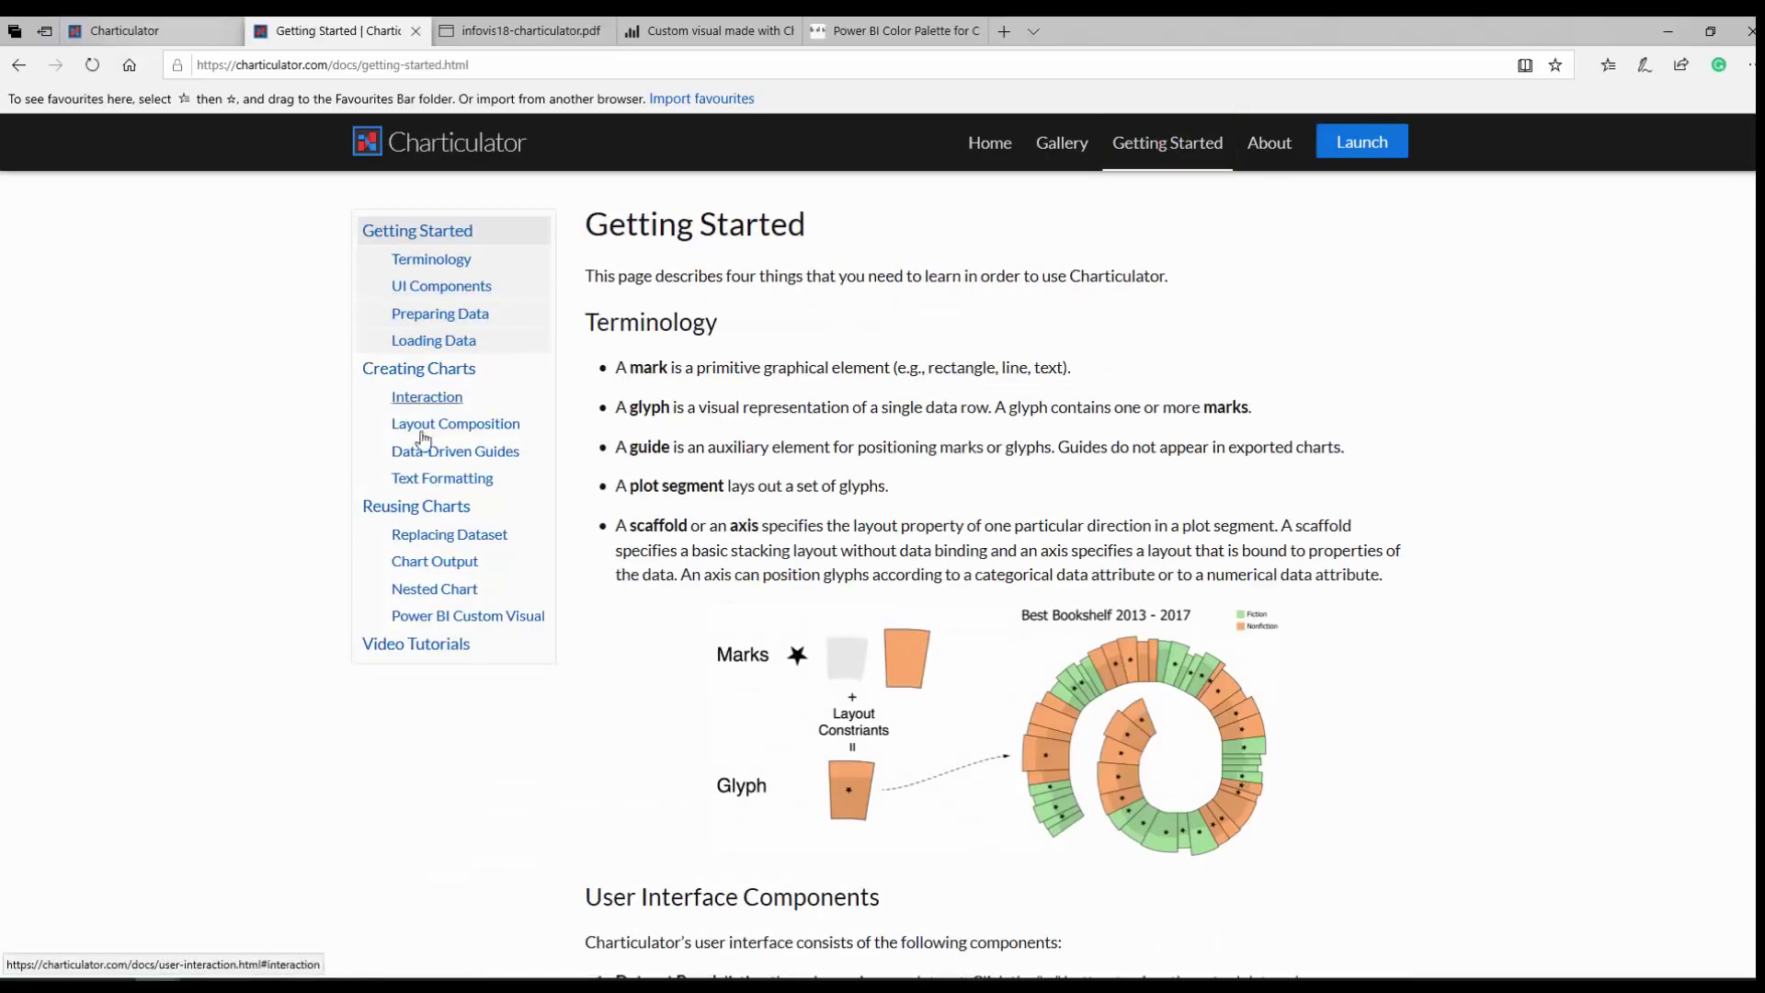
scroll(827, 558, "down", 8)
scroll(827, 558, "down", 10)
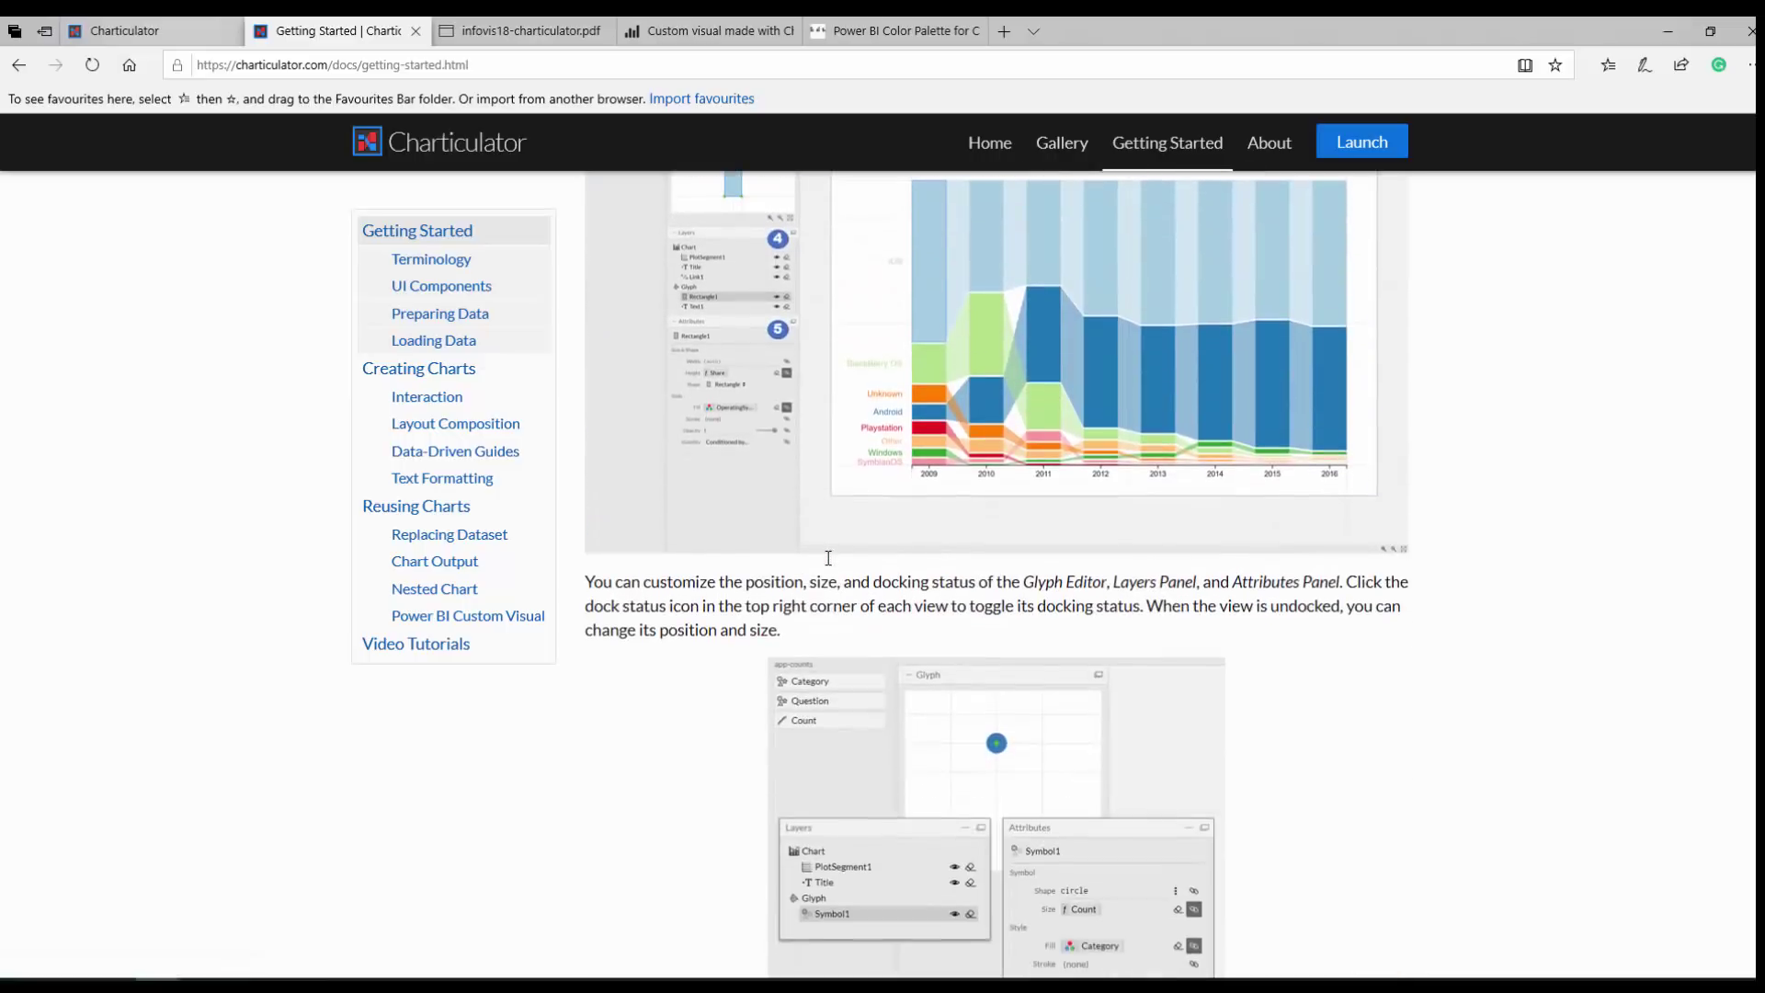
scroll(827, 558, "up", 10)
scroll(825, 555, "up", 8)
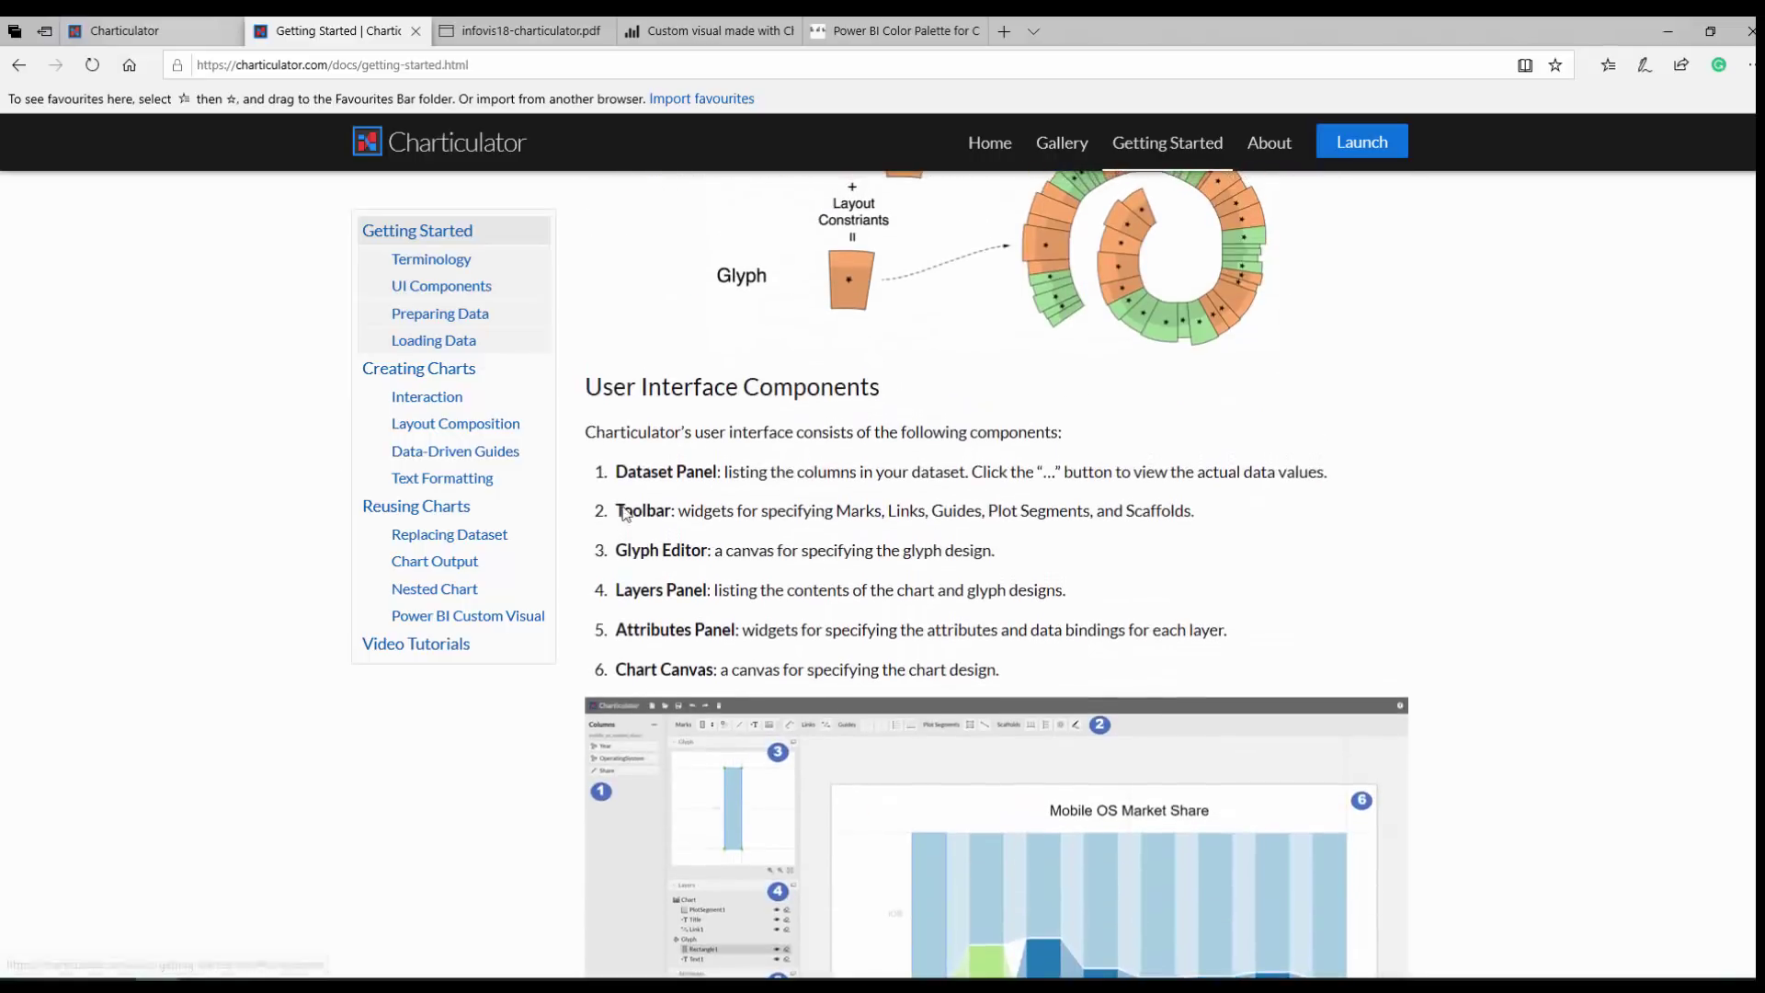
Step: Launch the Charticulator web app and create a new chart from the data file mpg.csv
left_click(1362, 141)
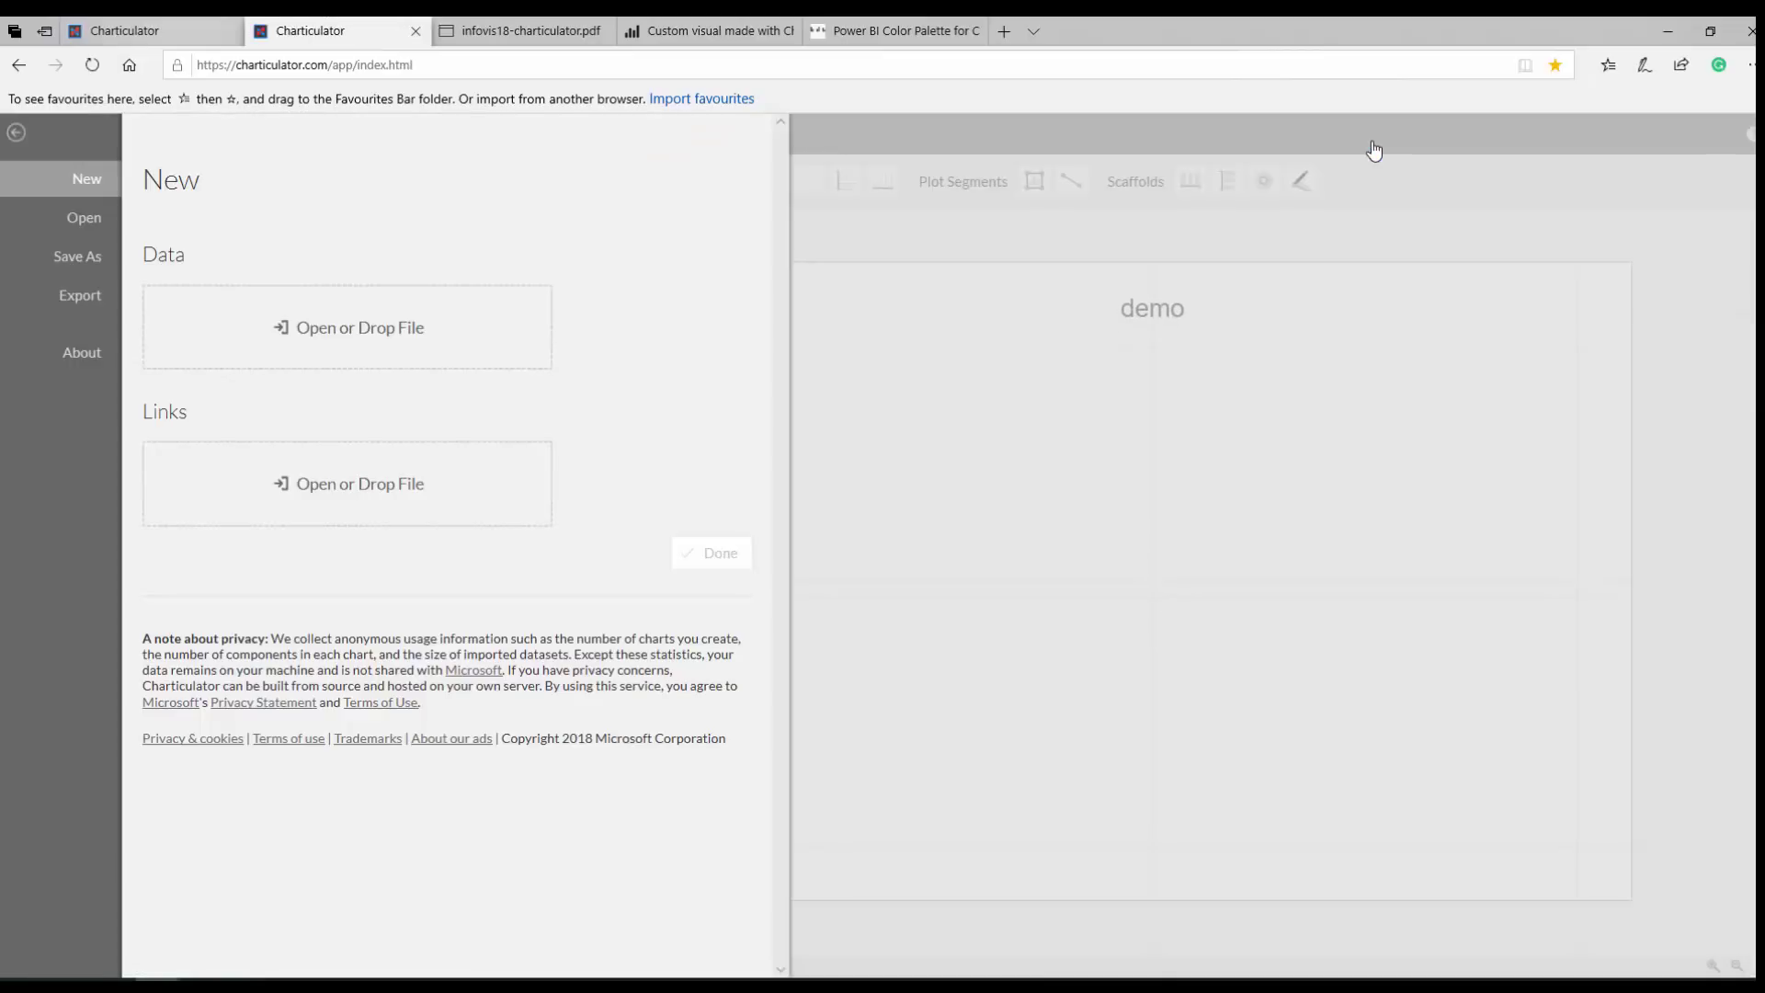
left_click(358, 323)
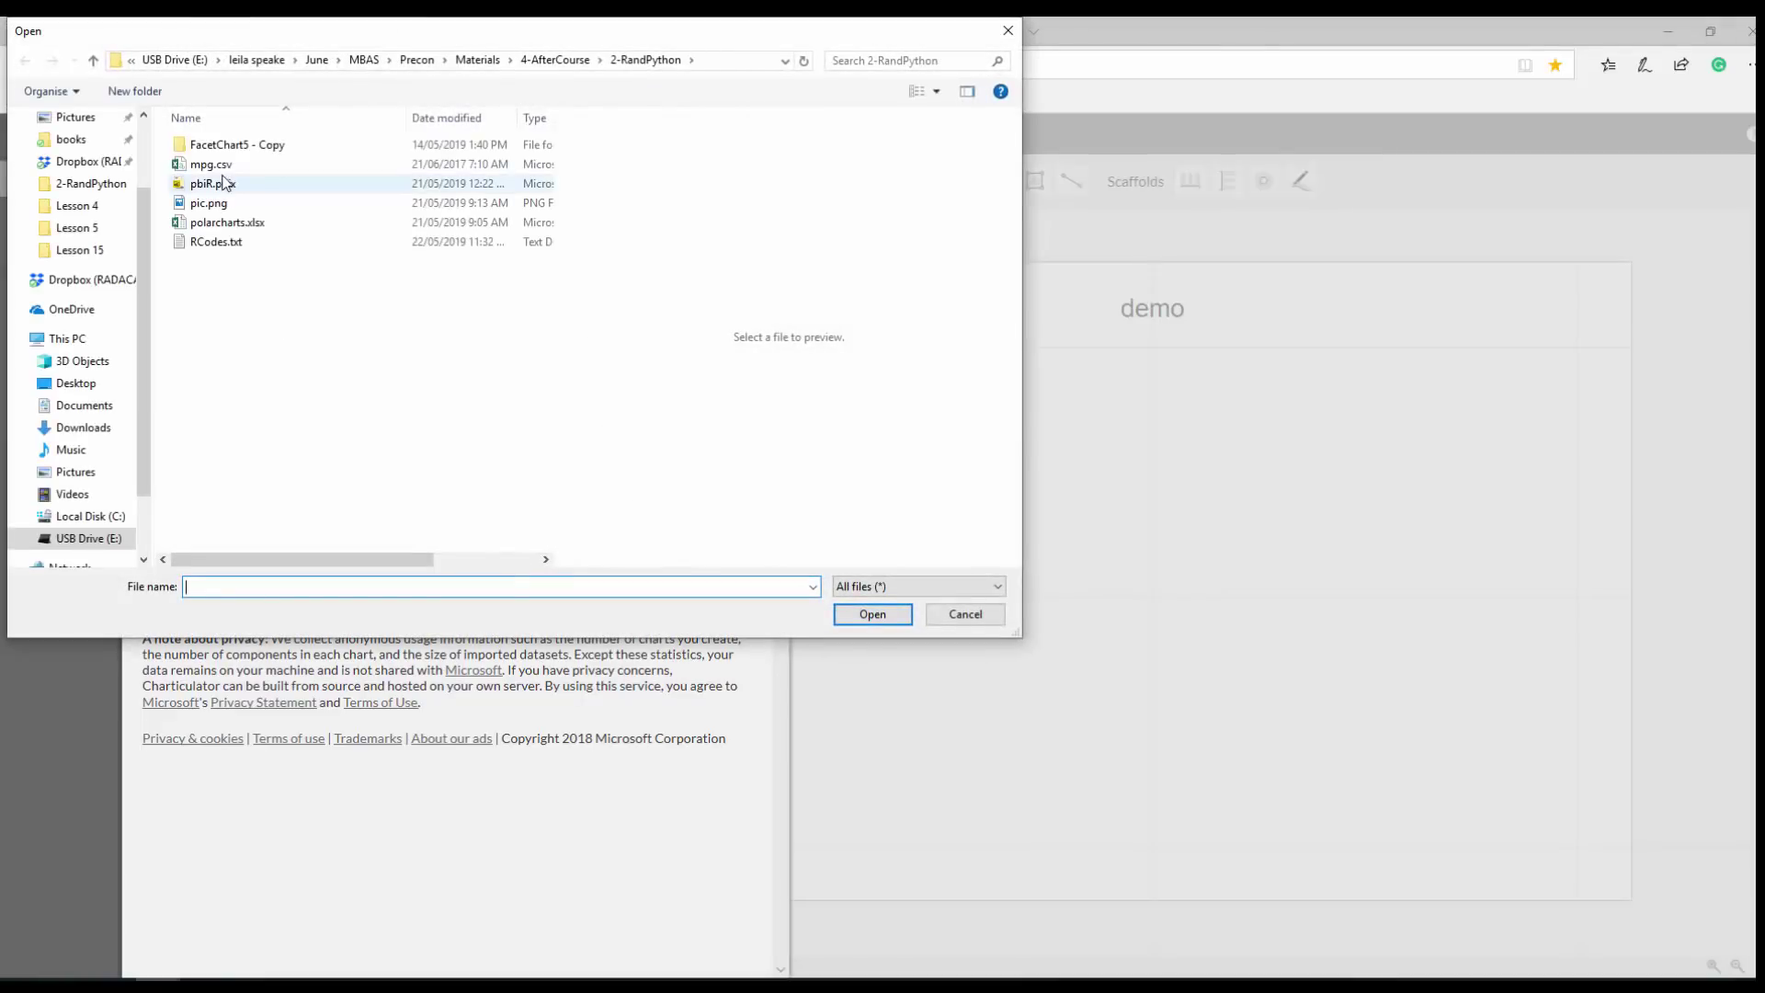
left_click(214, 164)
left_click(873, 614)
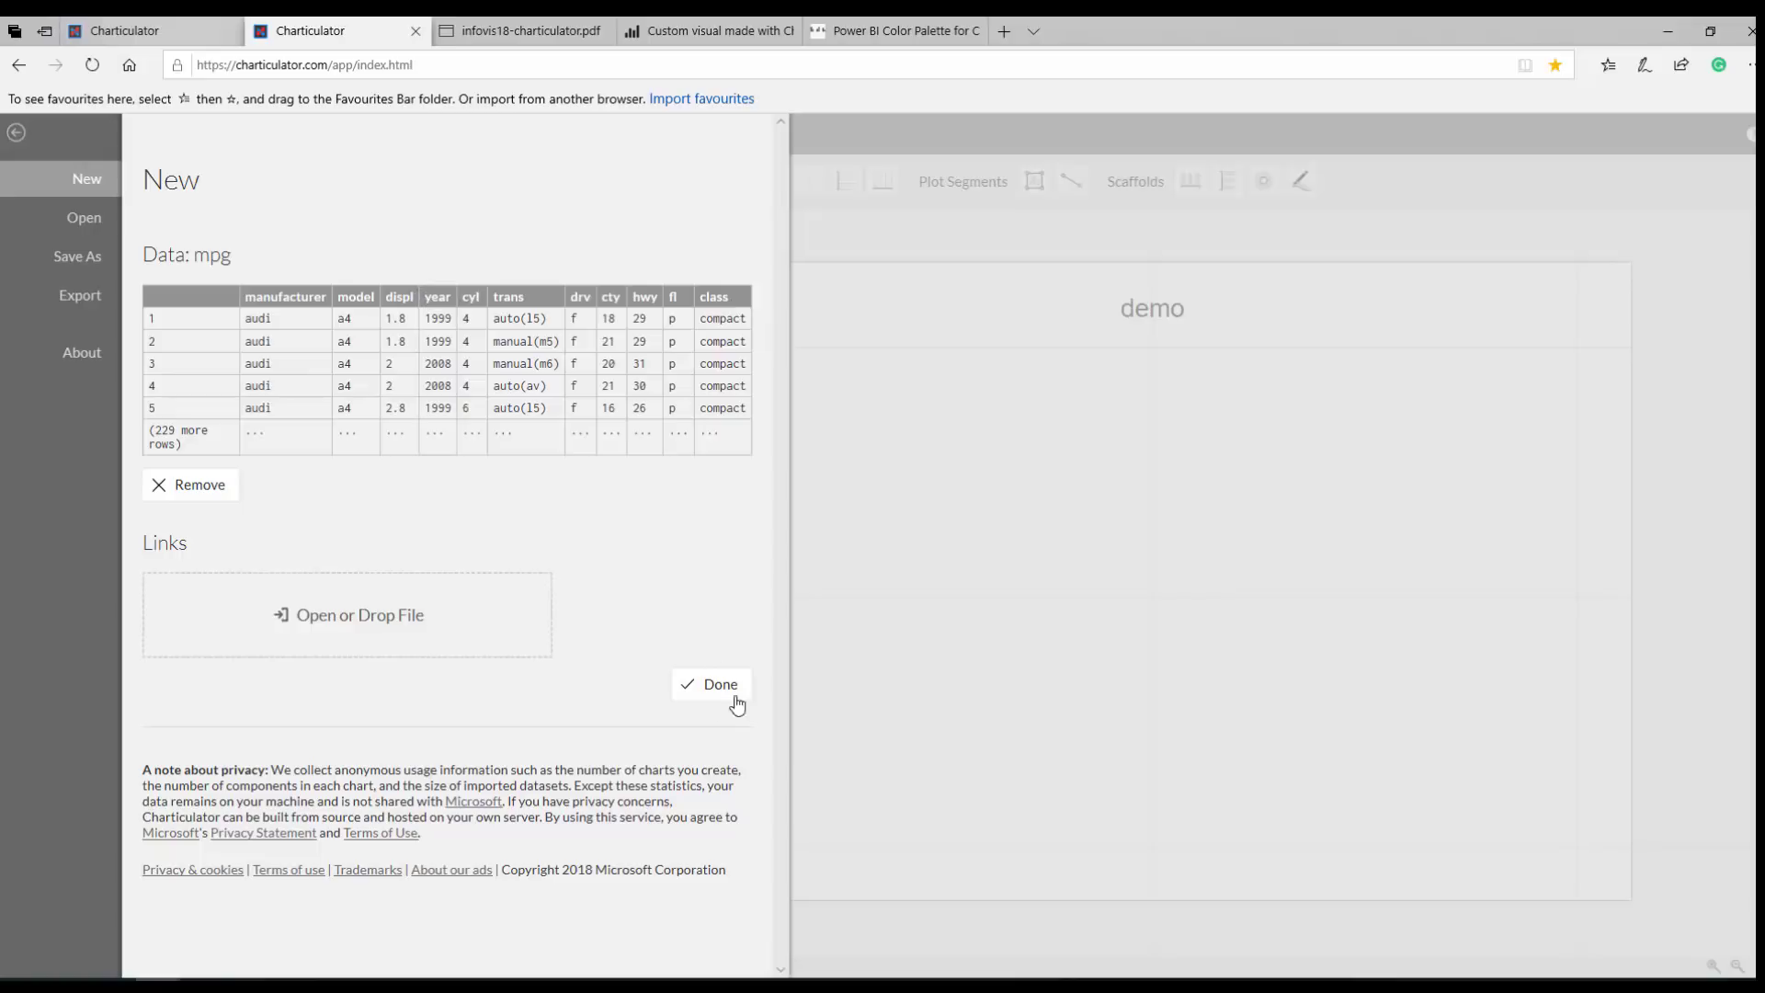
left_click(704, 690)
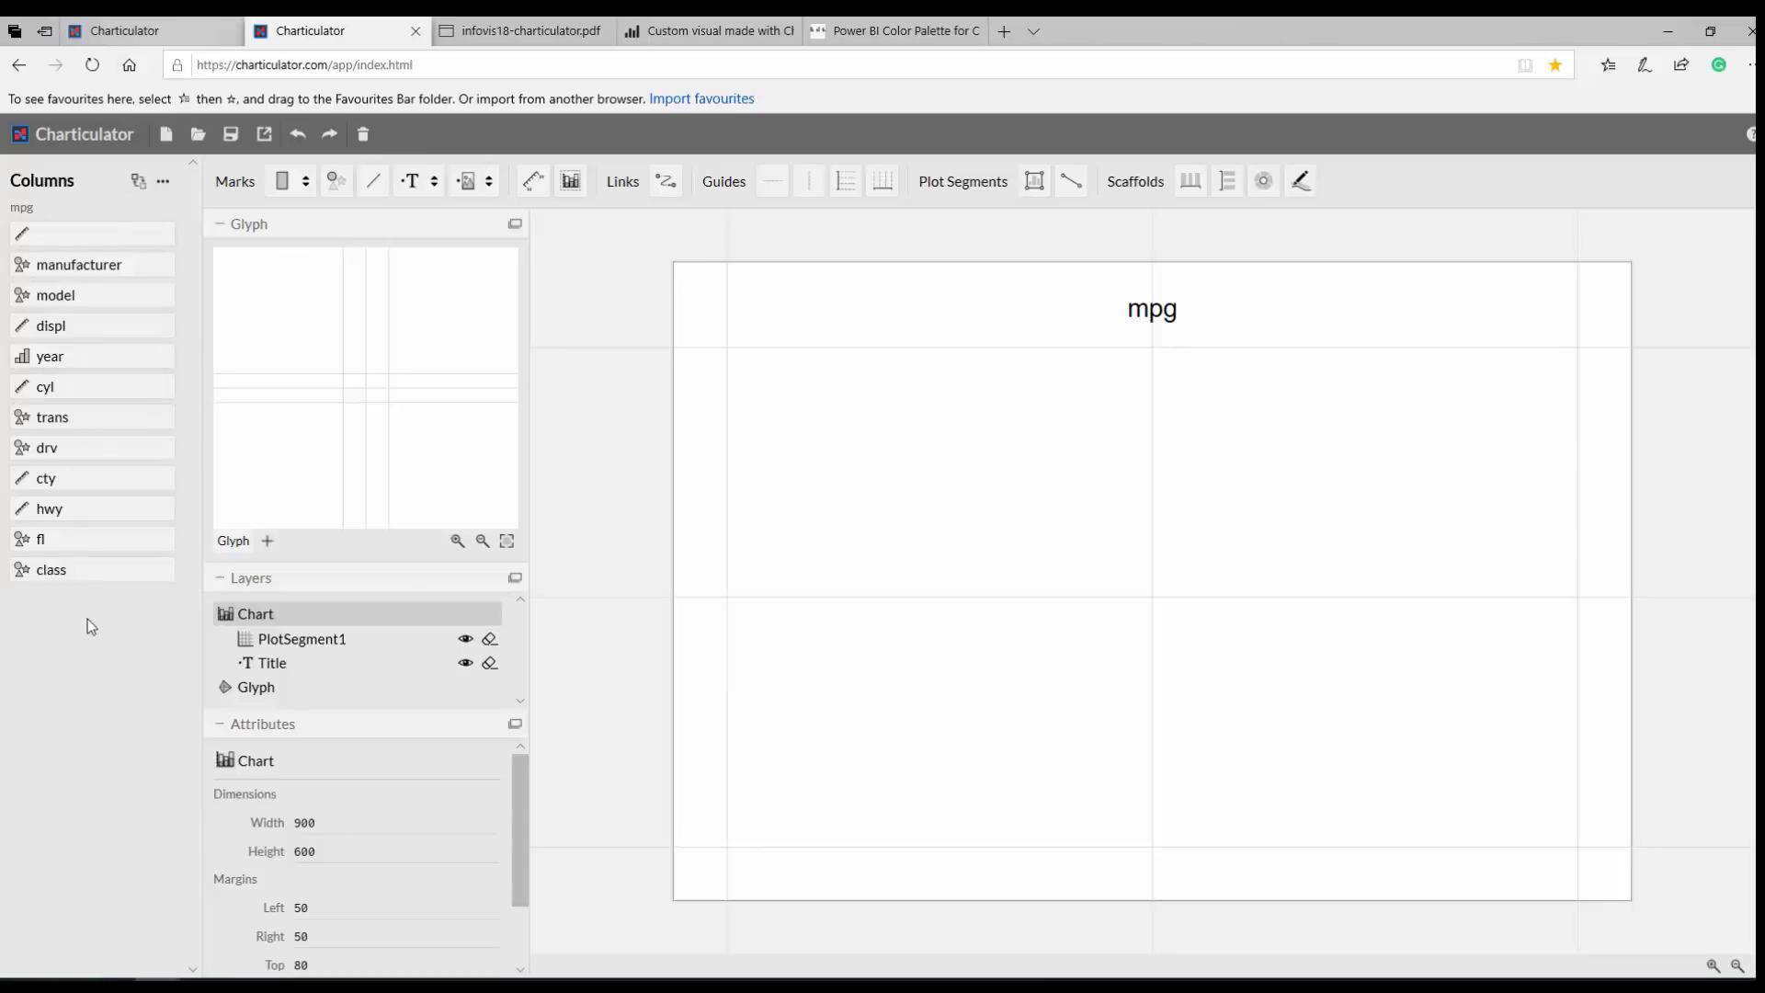
Step: Examine the rows and columns of the imported mpg dataset in its data preview
left_click(163, 183)
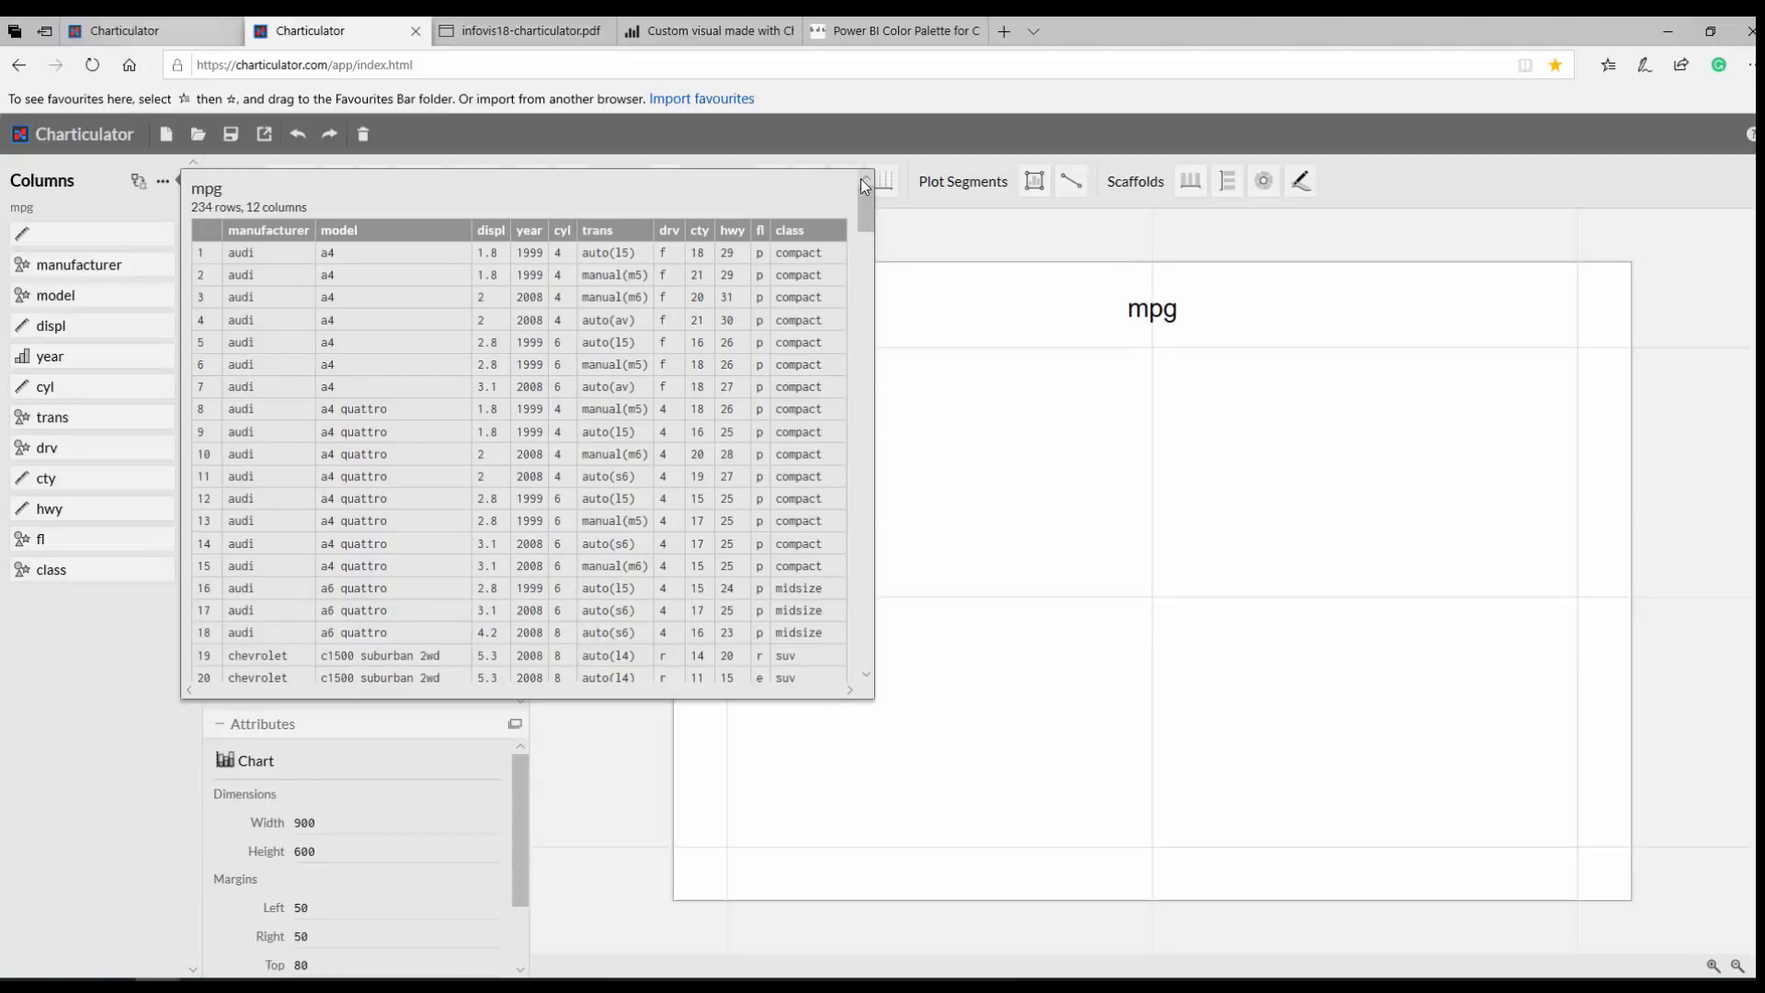
left_click(910, 504)
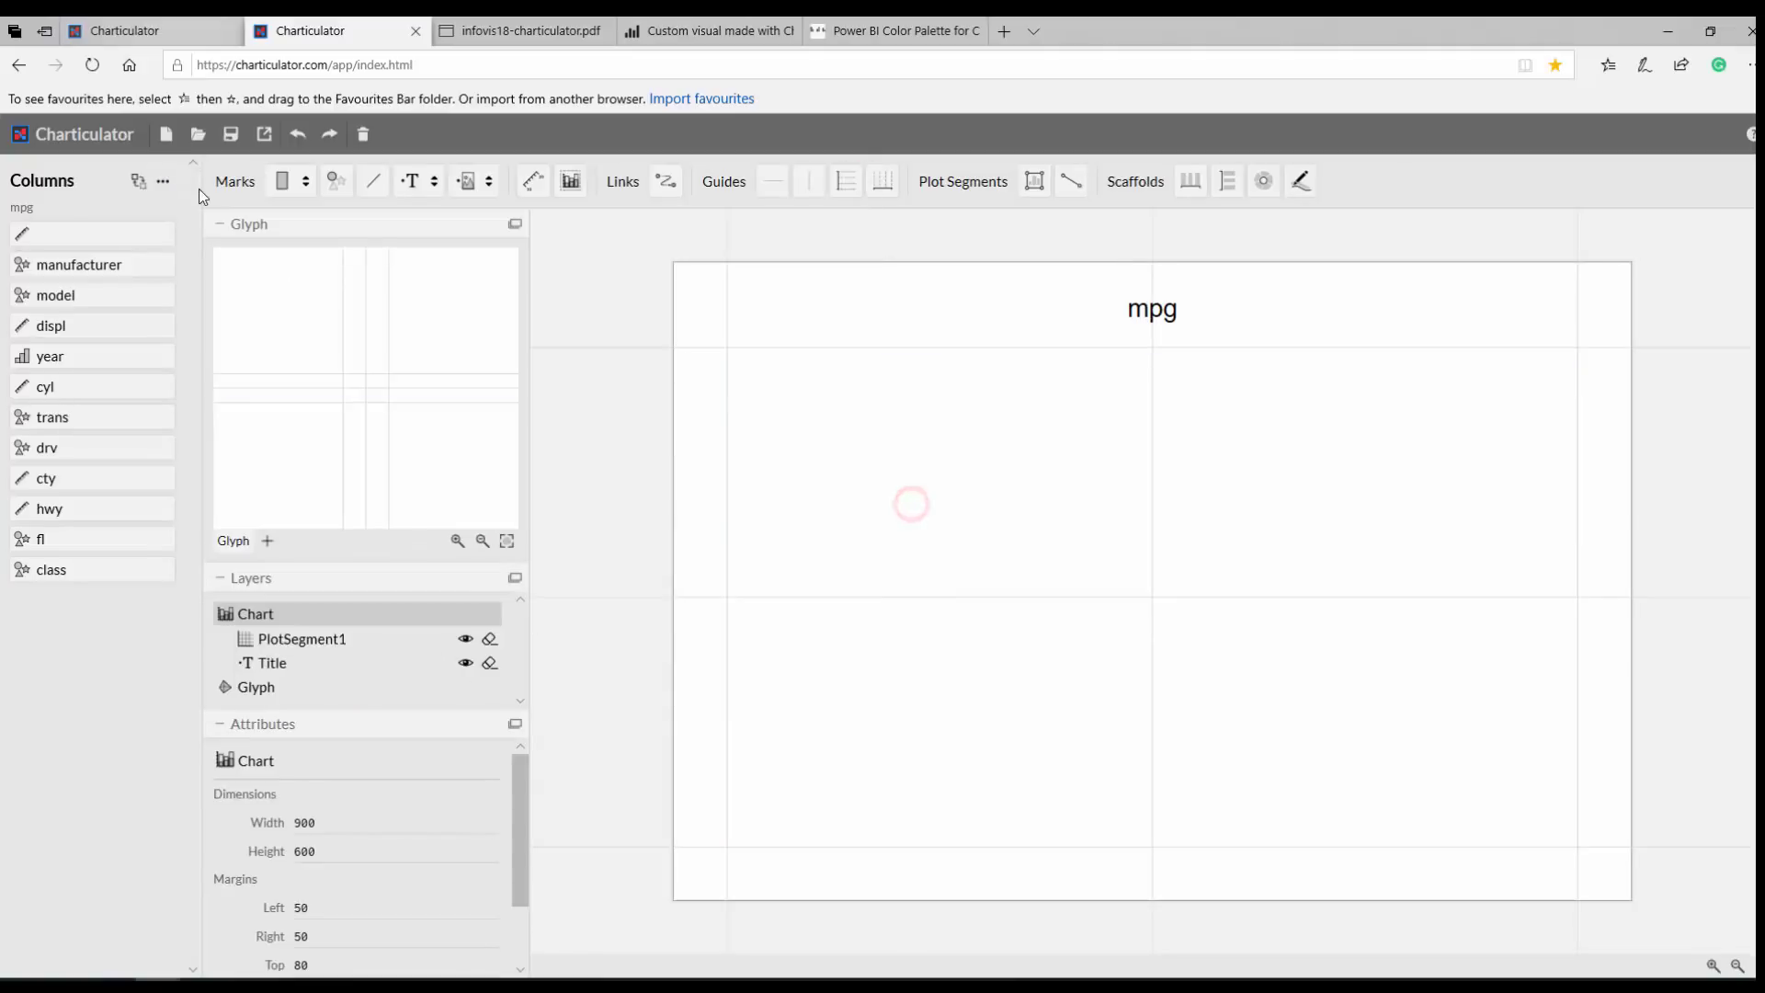
left_click(162, 185)
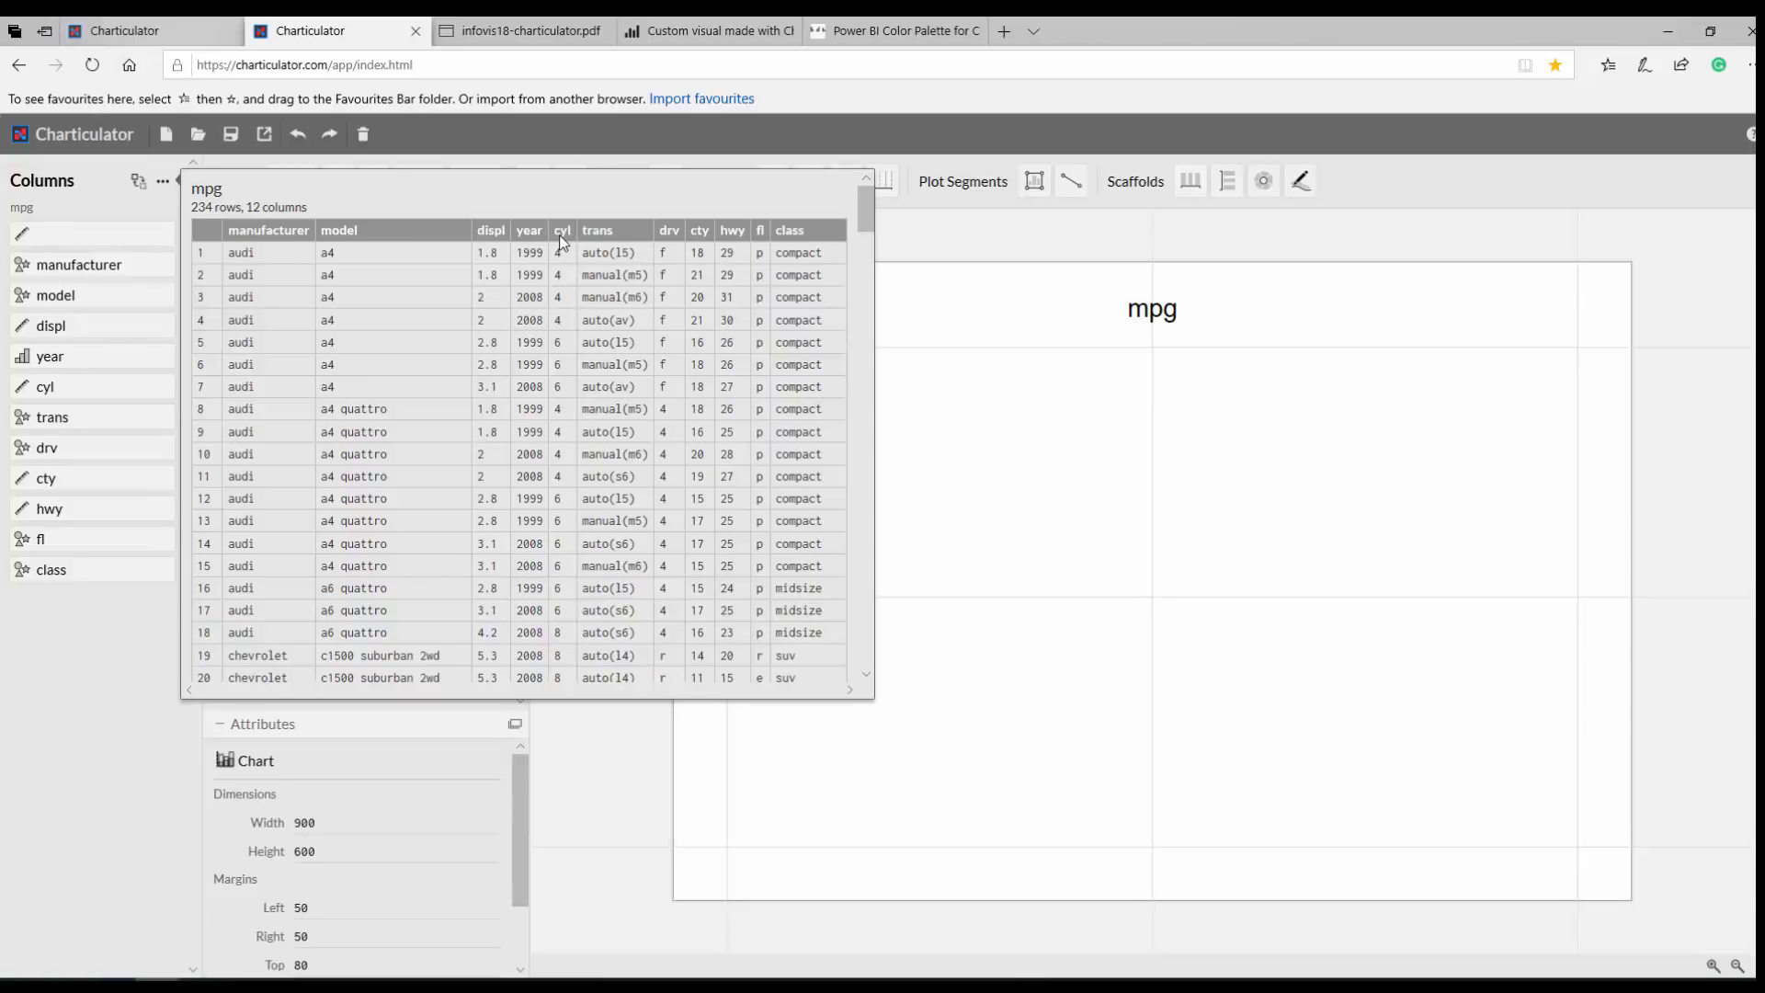
left_click(919, 304)
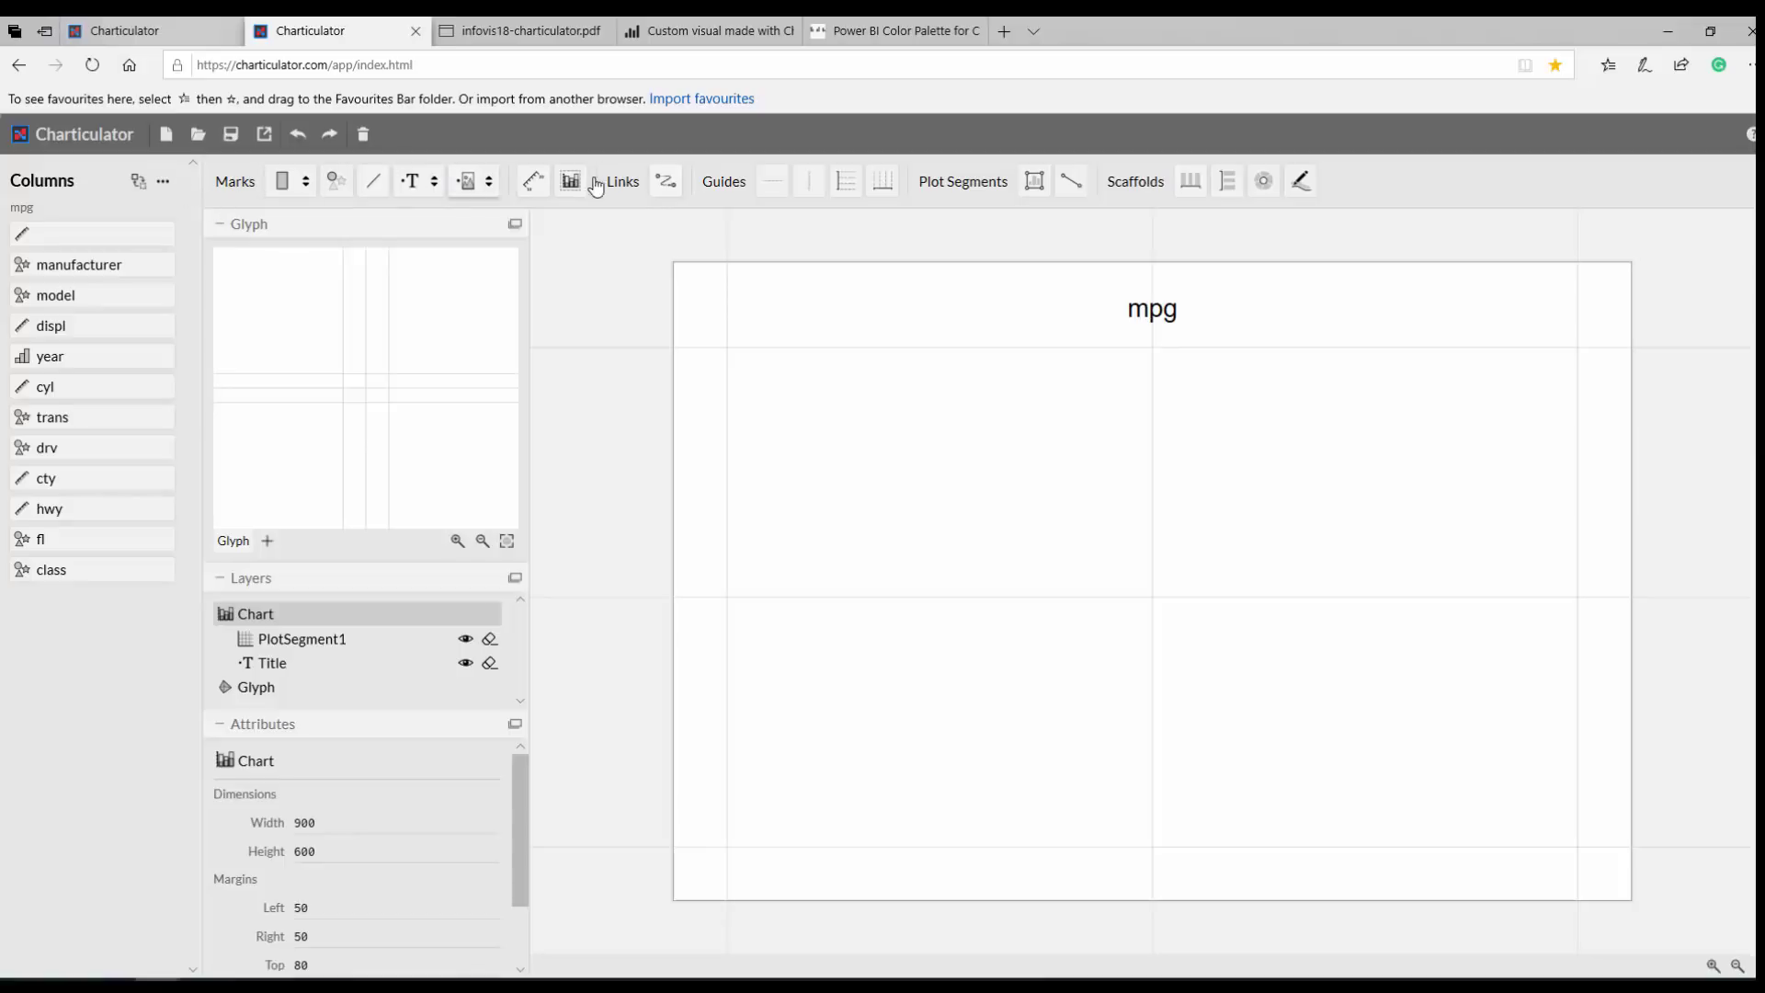
Step: Add a symbol mark to the centre of the glyph, and plot cty on the X axis and hwy on the Y axis
left_click(334, 181)
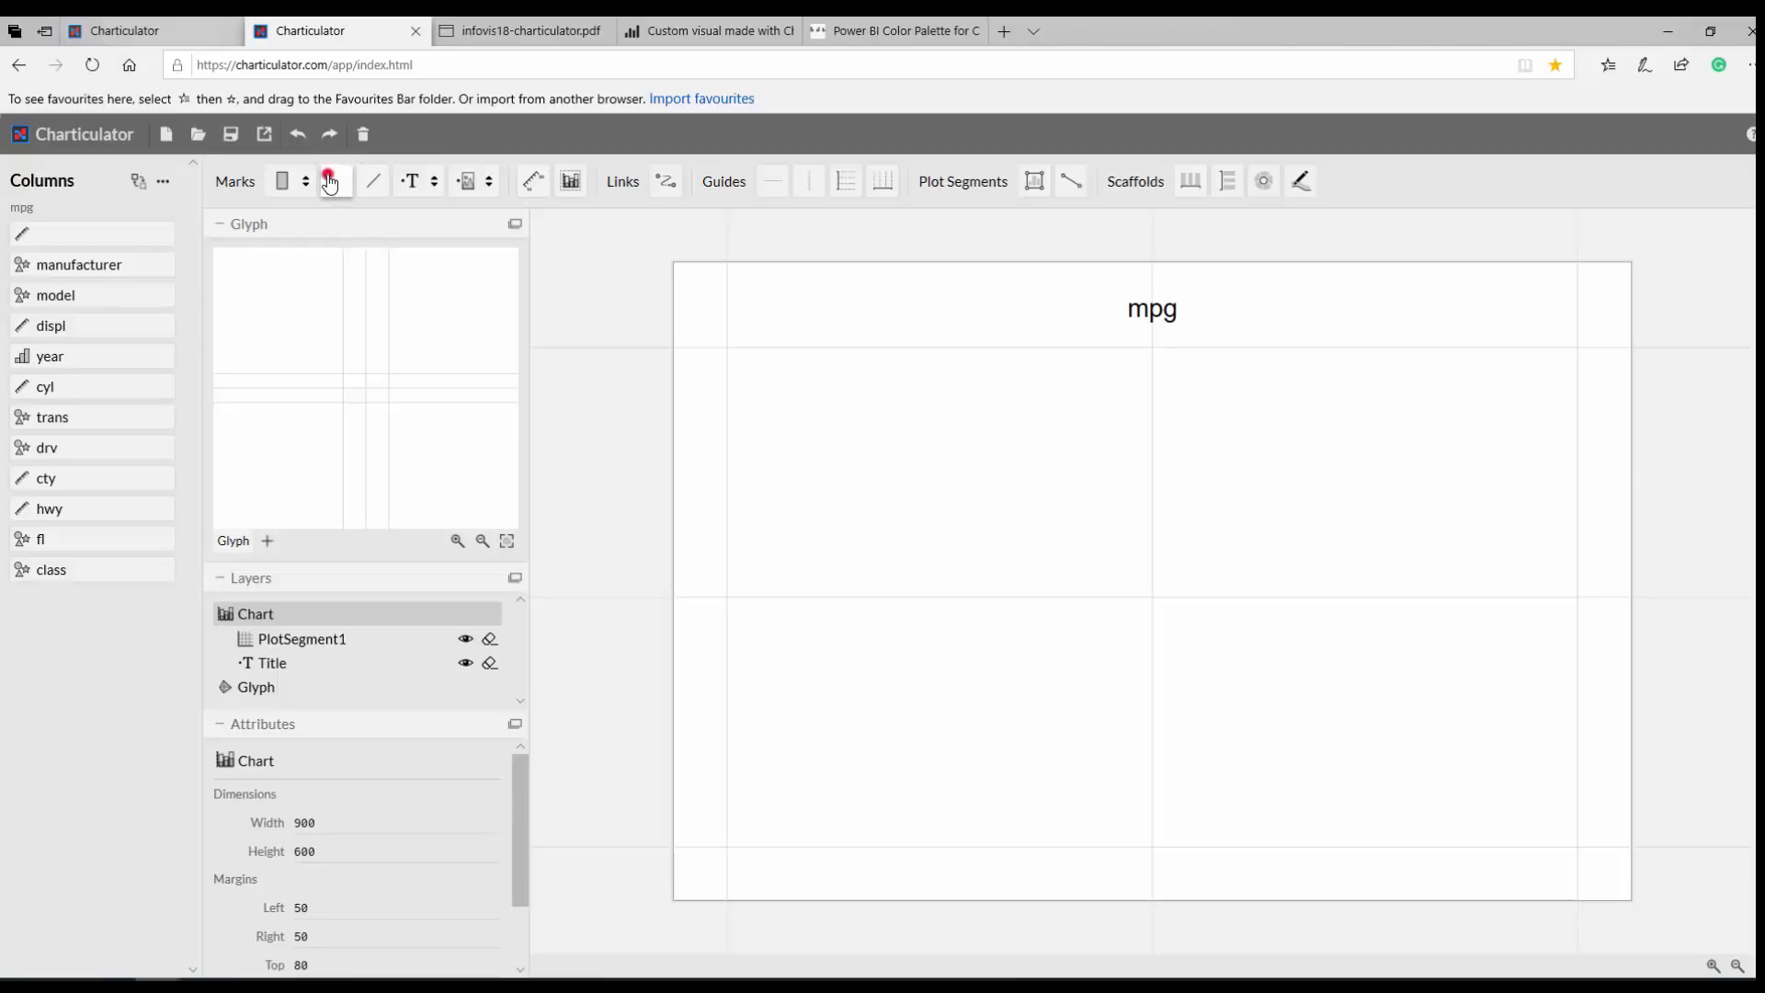
left_click(366, 390)
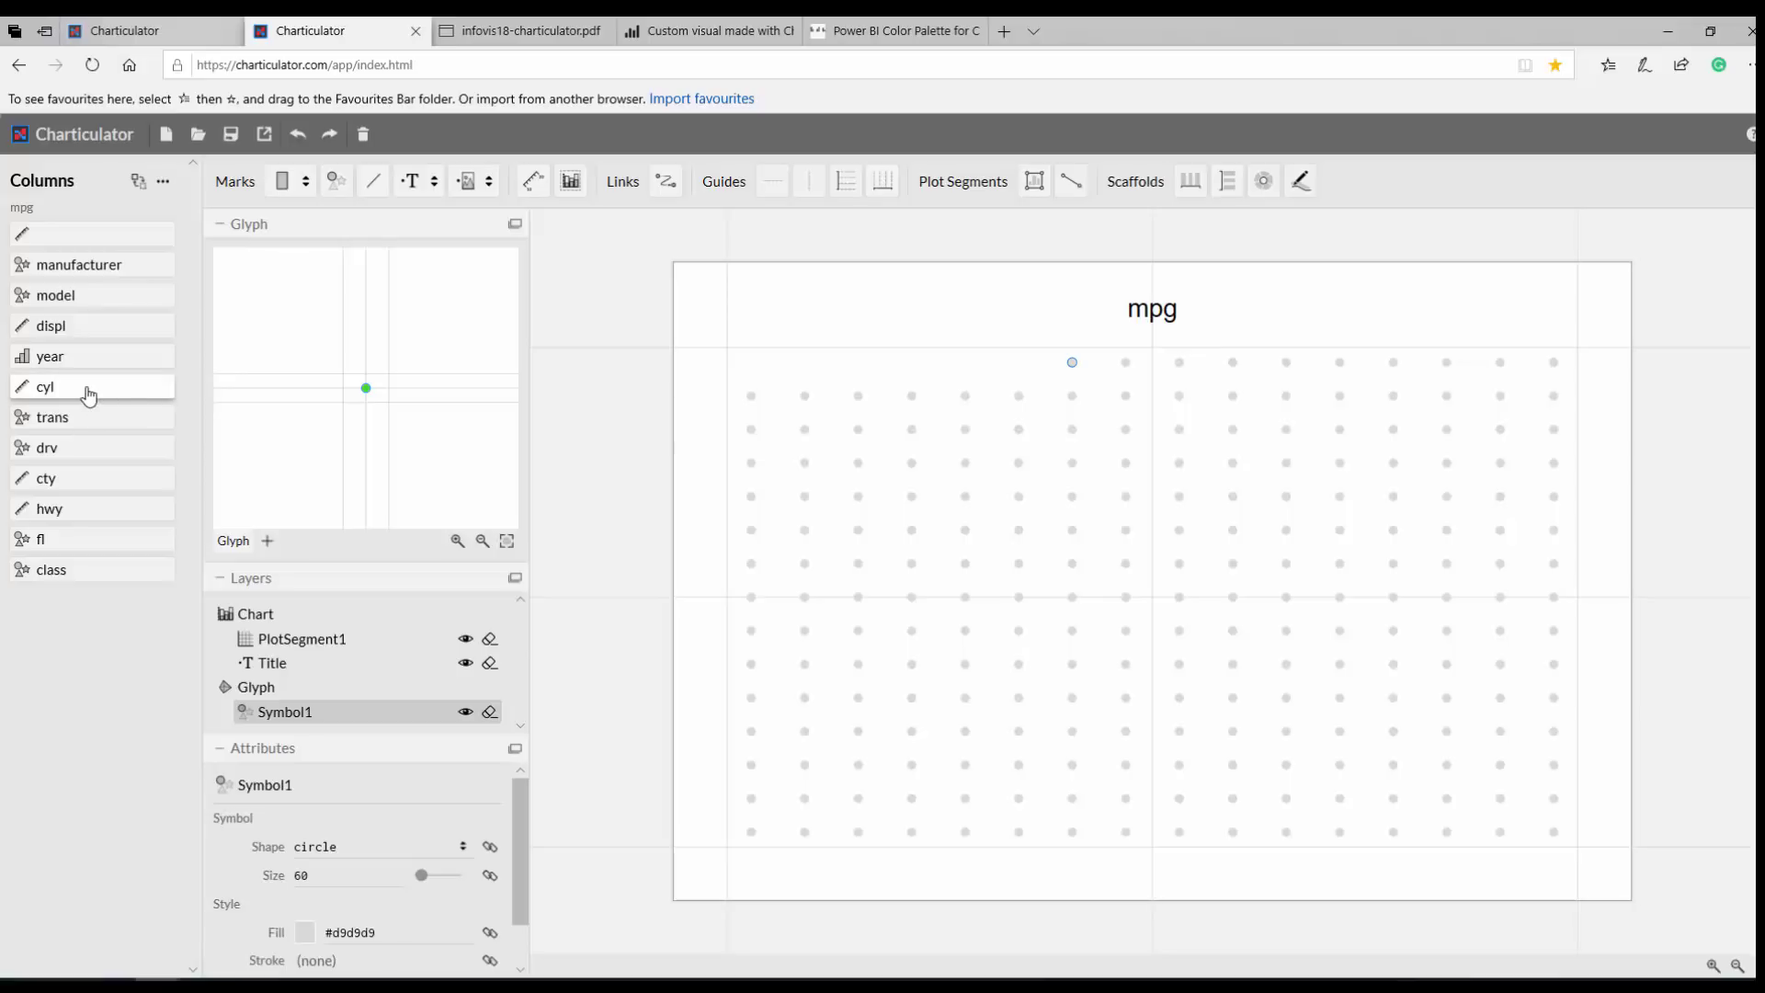
left_click_drag(47, 490, 916, 853)
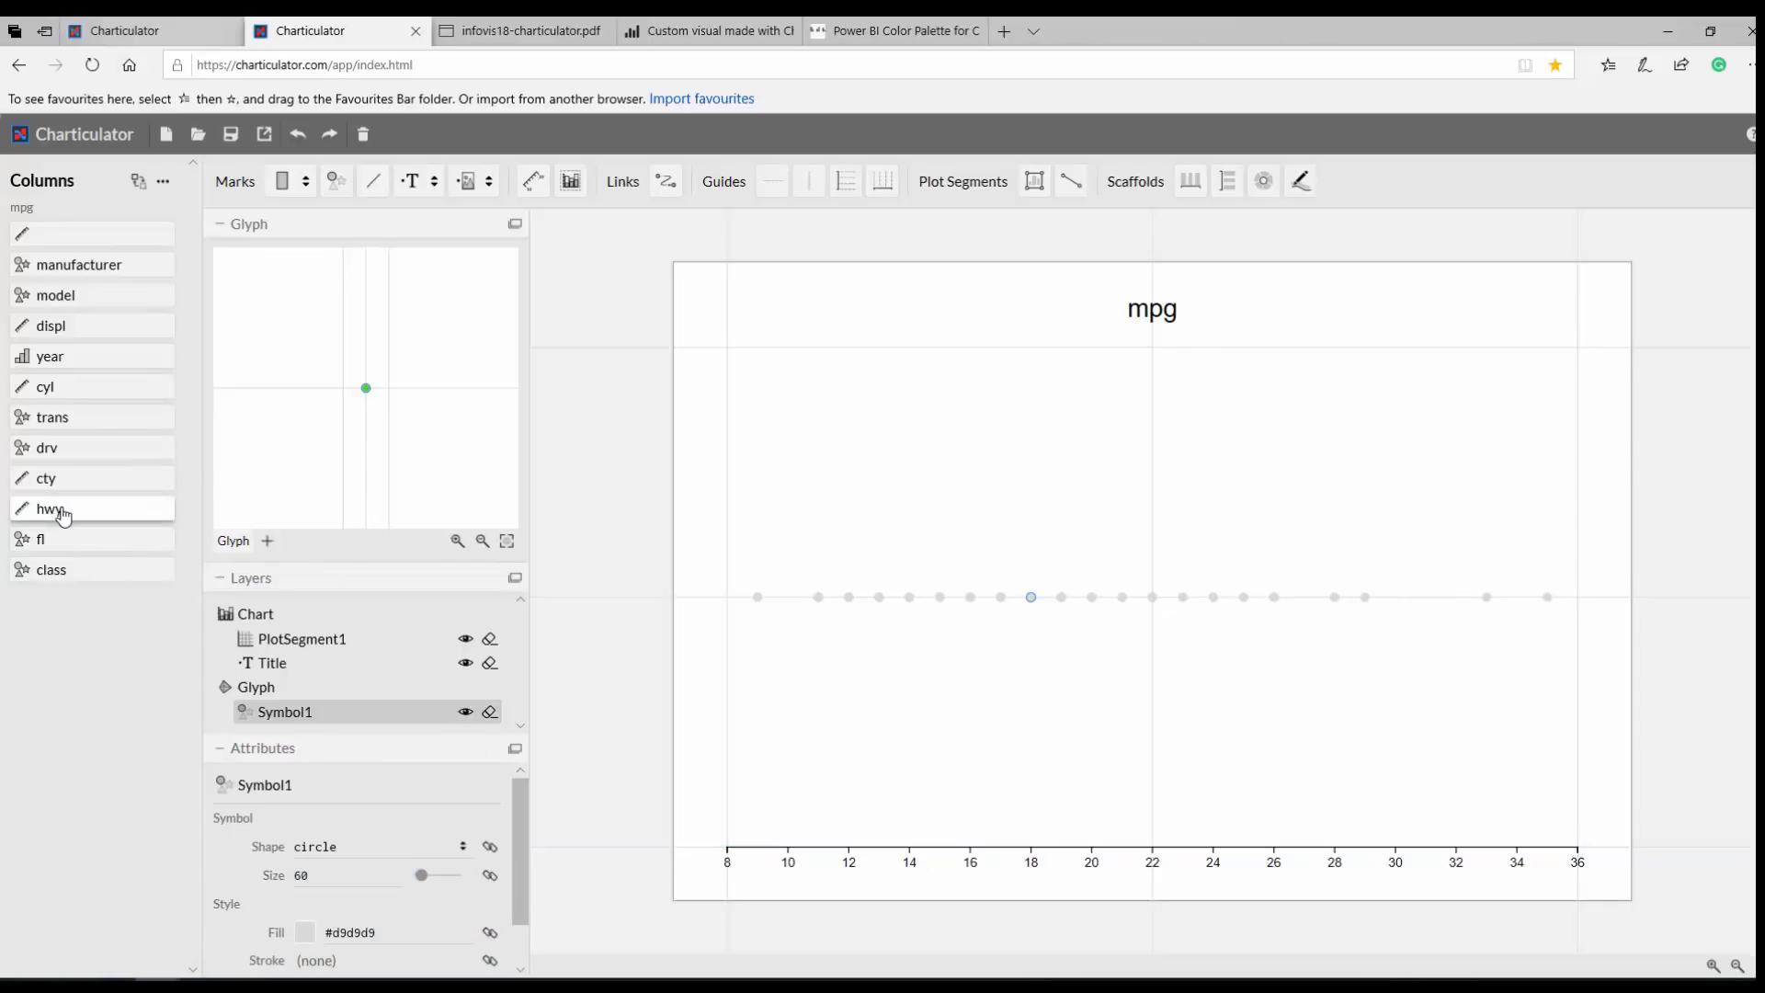
left_click_drag(64, 516, 720, 497)
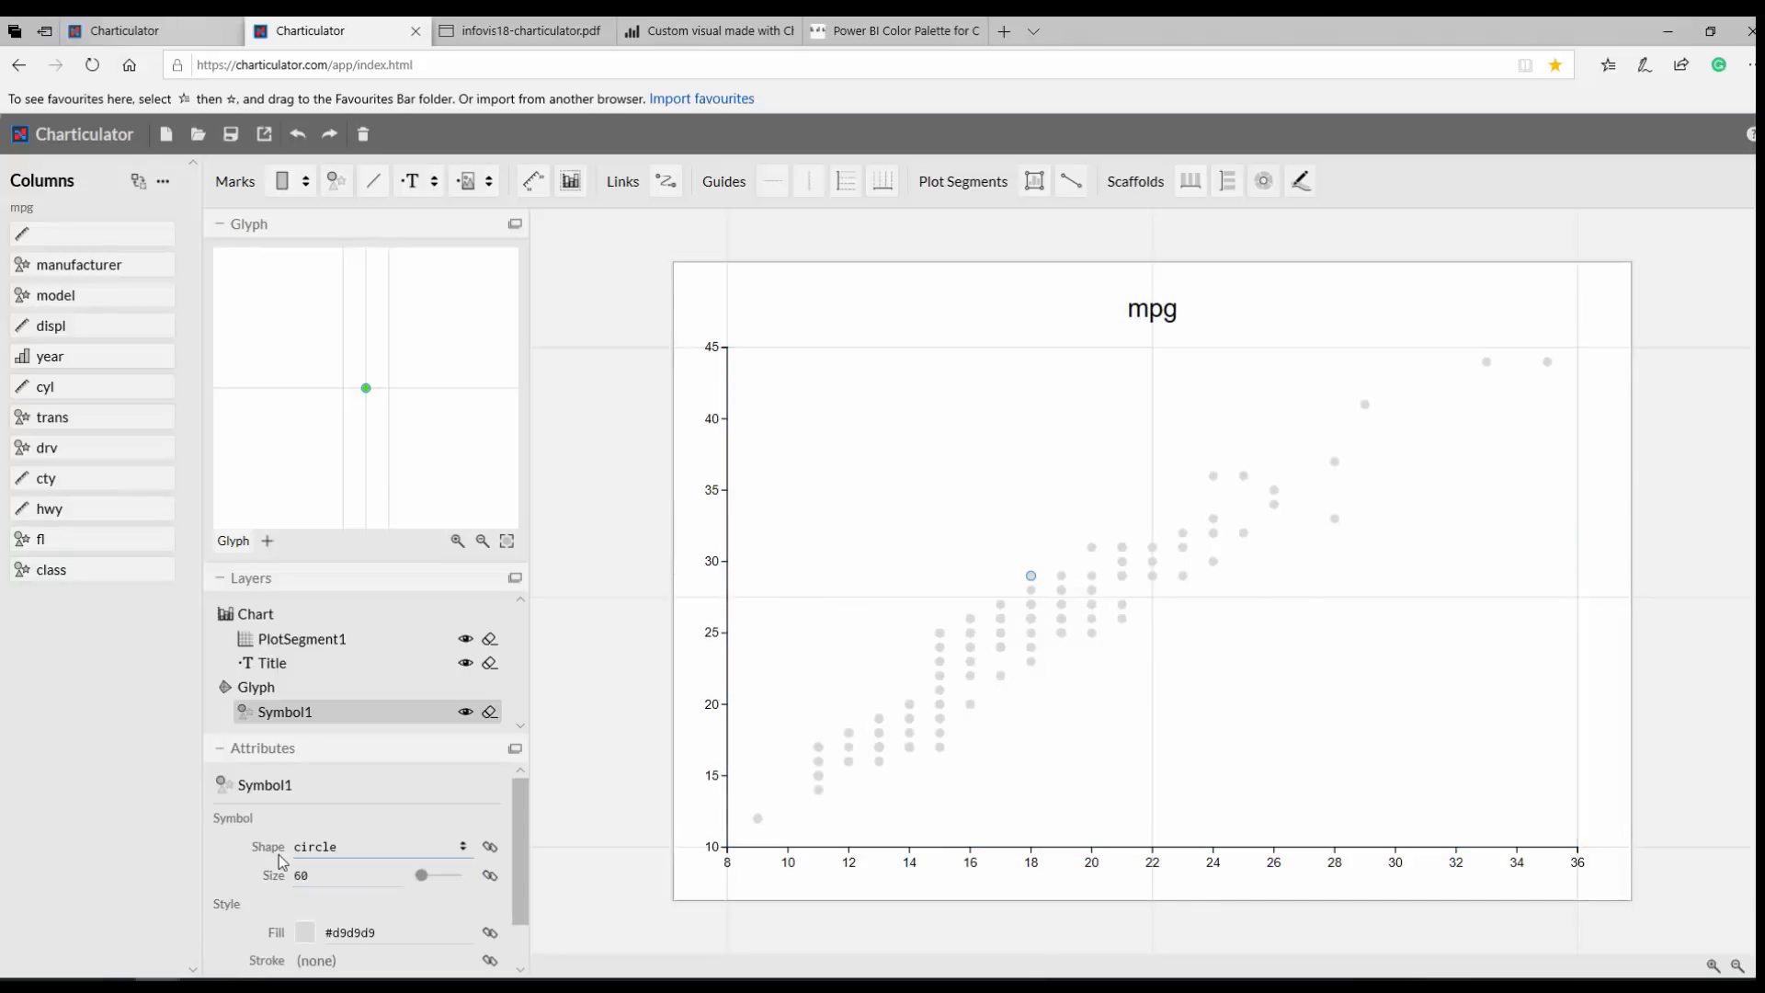
Step: Try the diamond and star shapes for the symbol mark and return it to circle
left_click(367, 852)
left_click(459, 845)
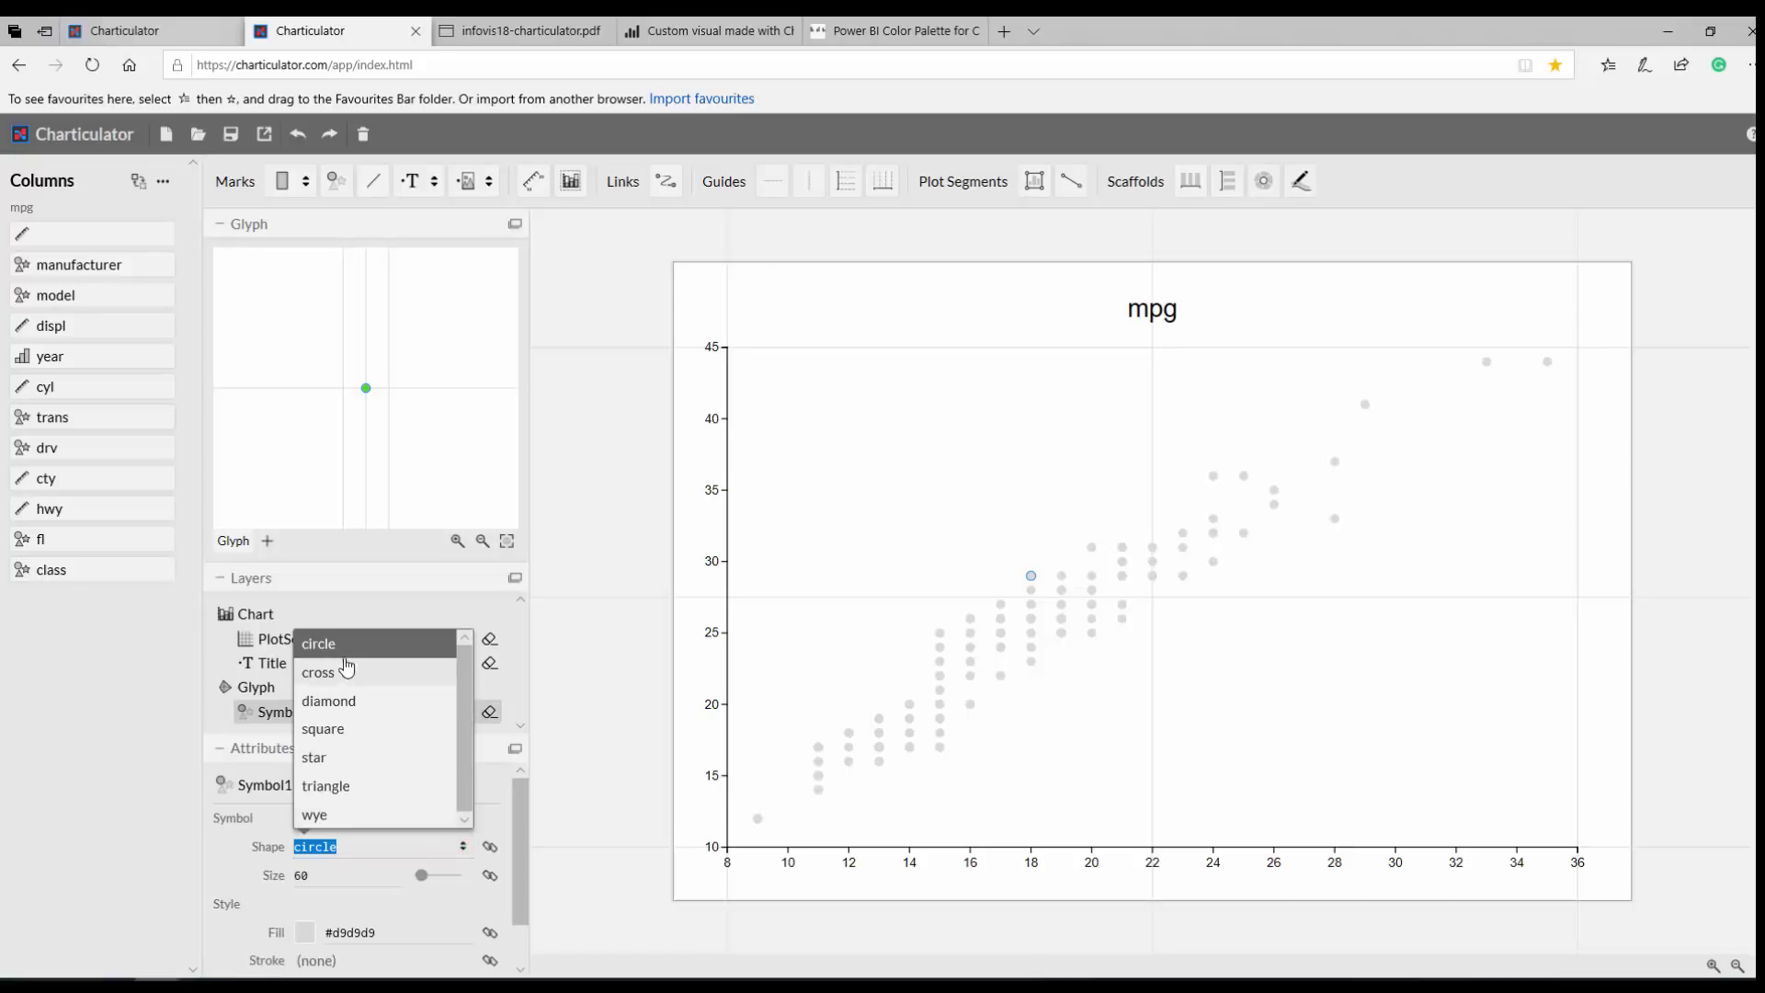
left_click(337, 701)
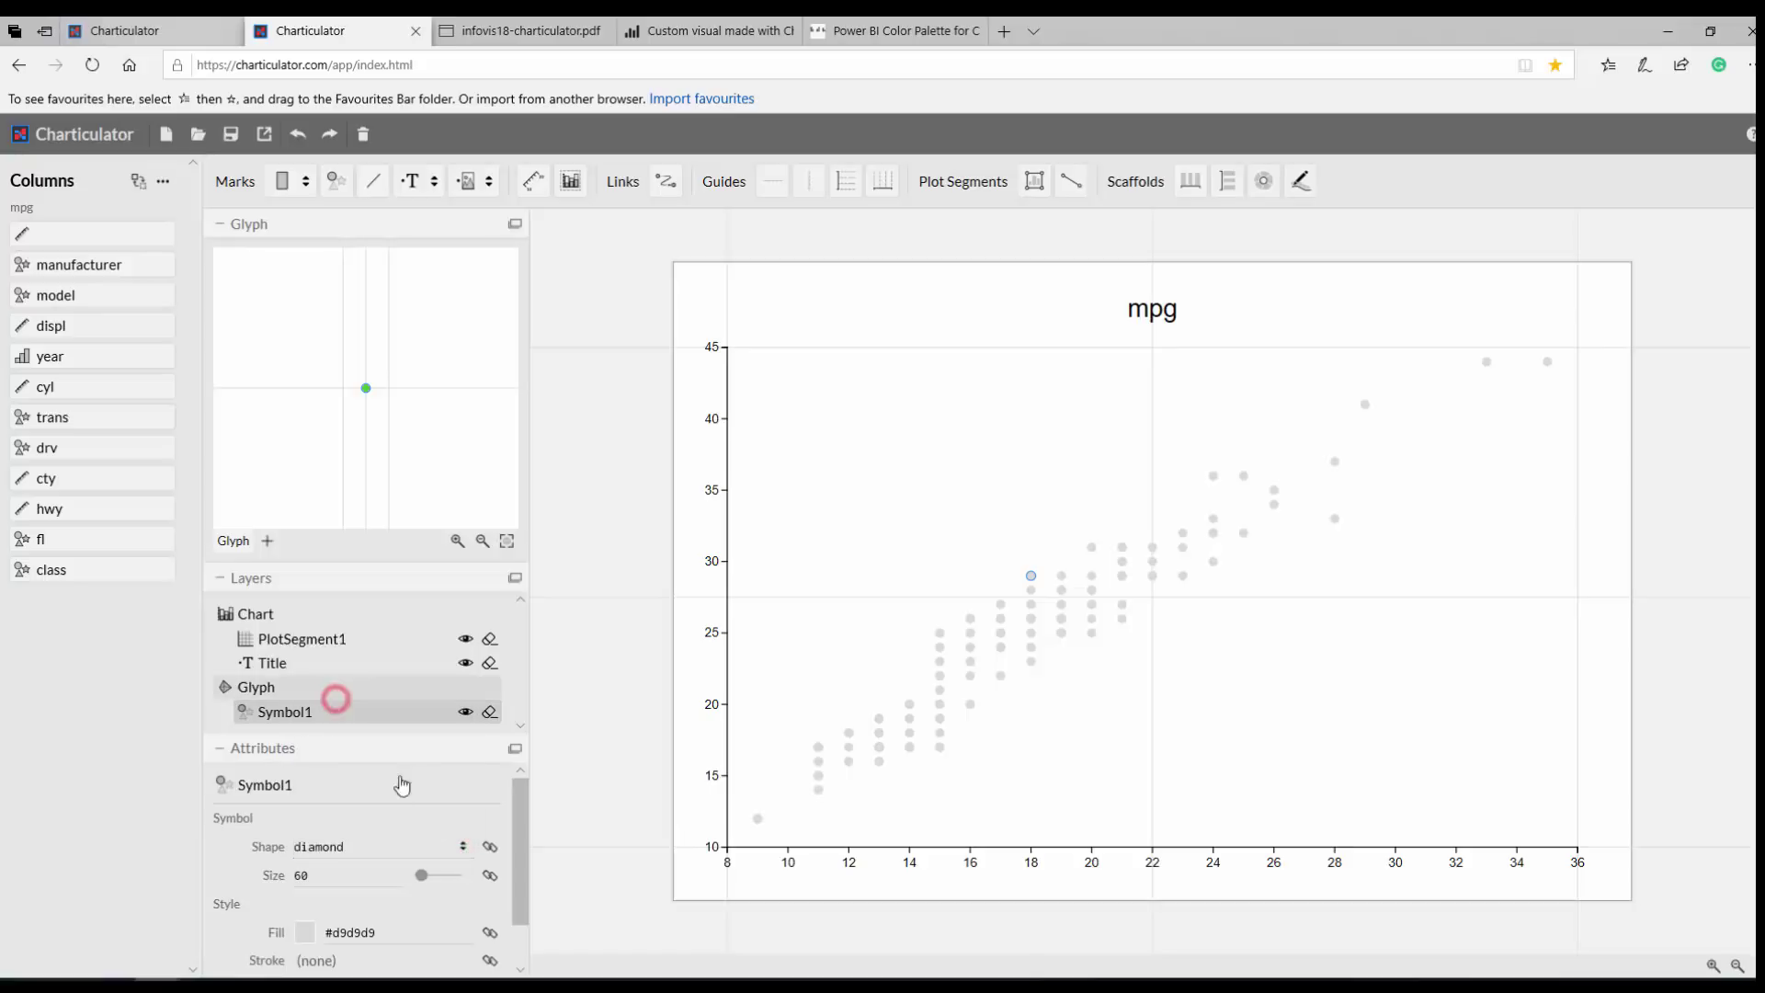
left_click(462, 846)
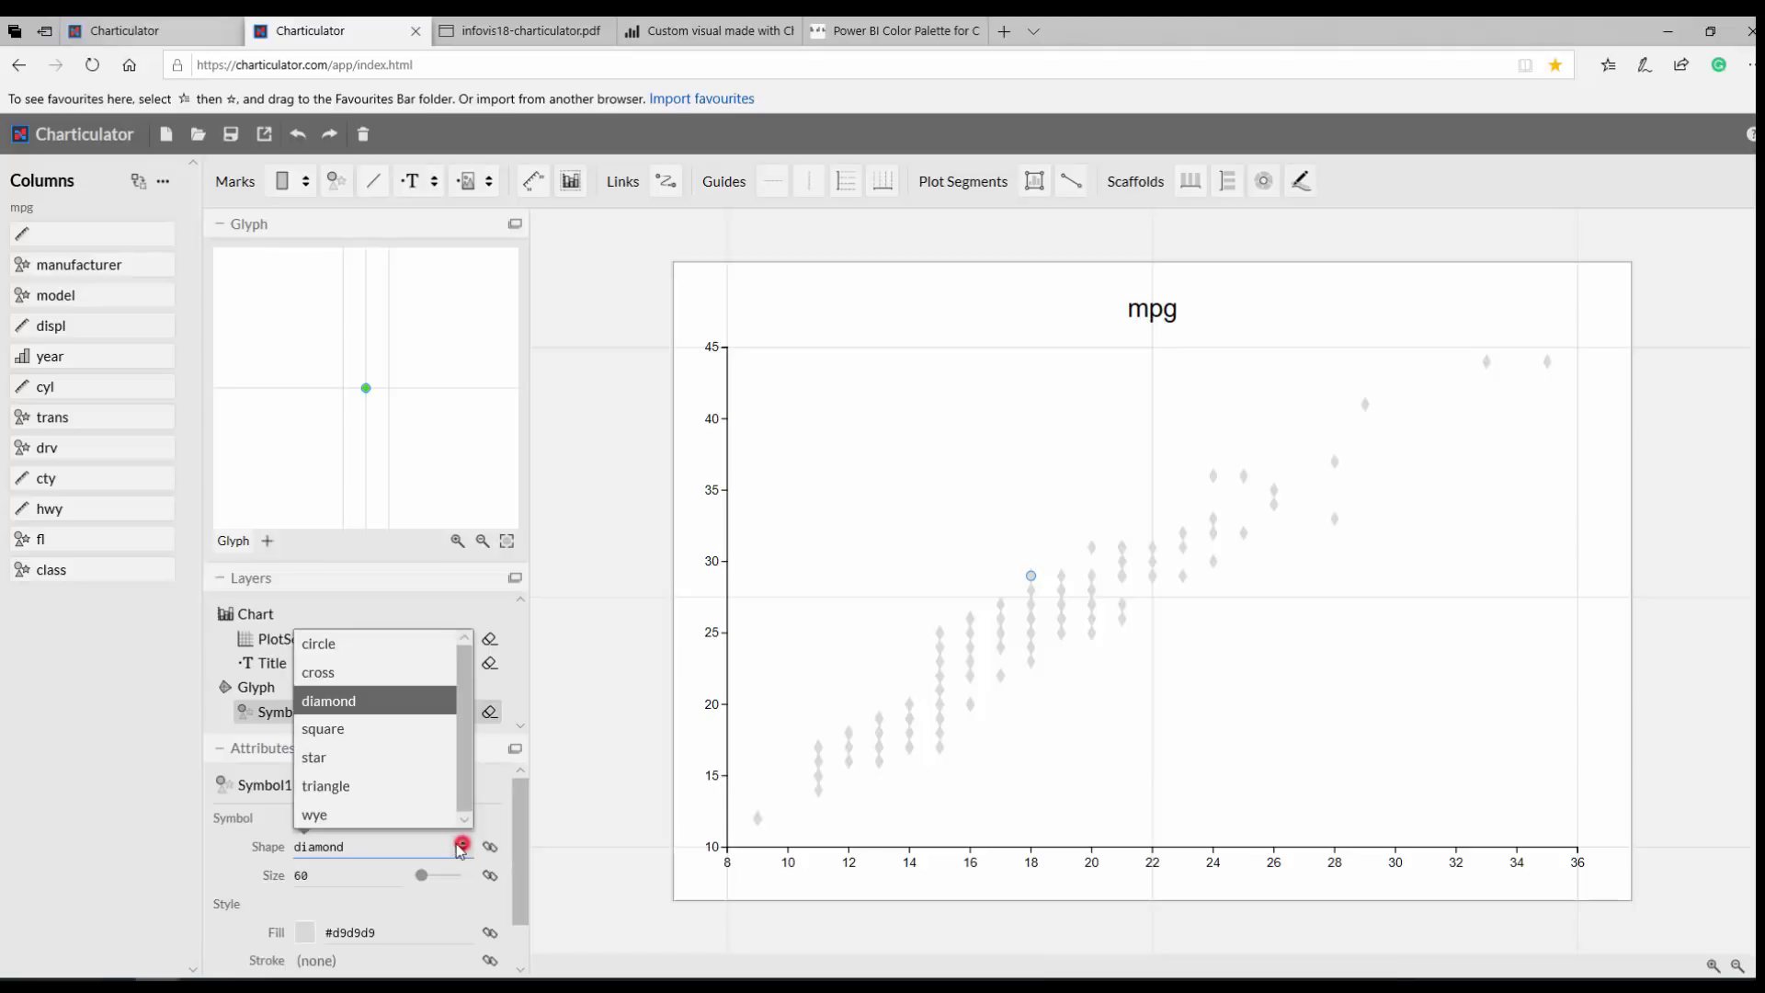
left_click(334, 759)
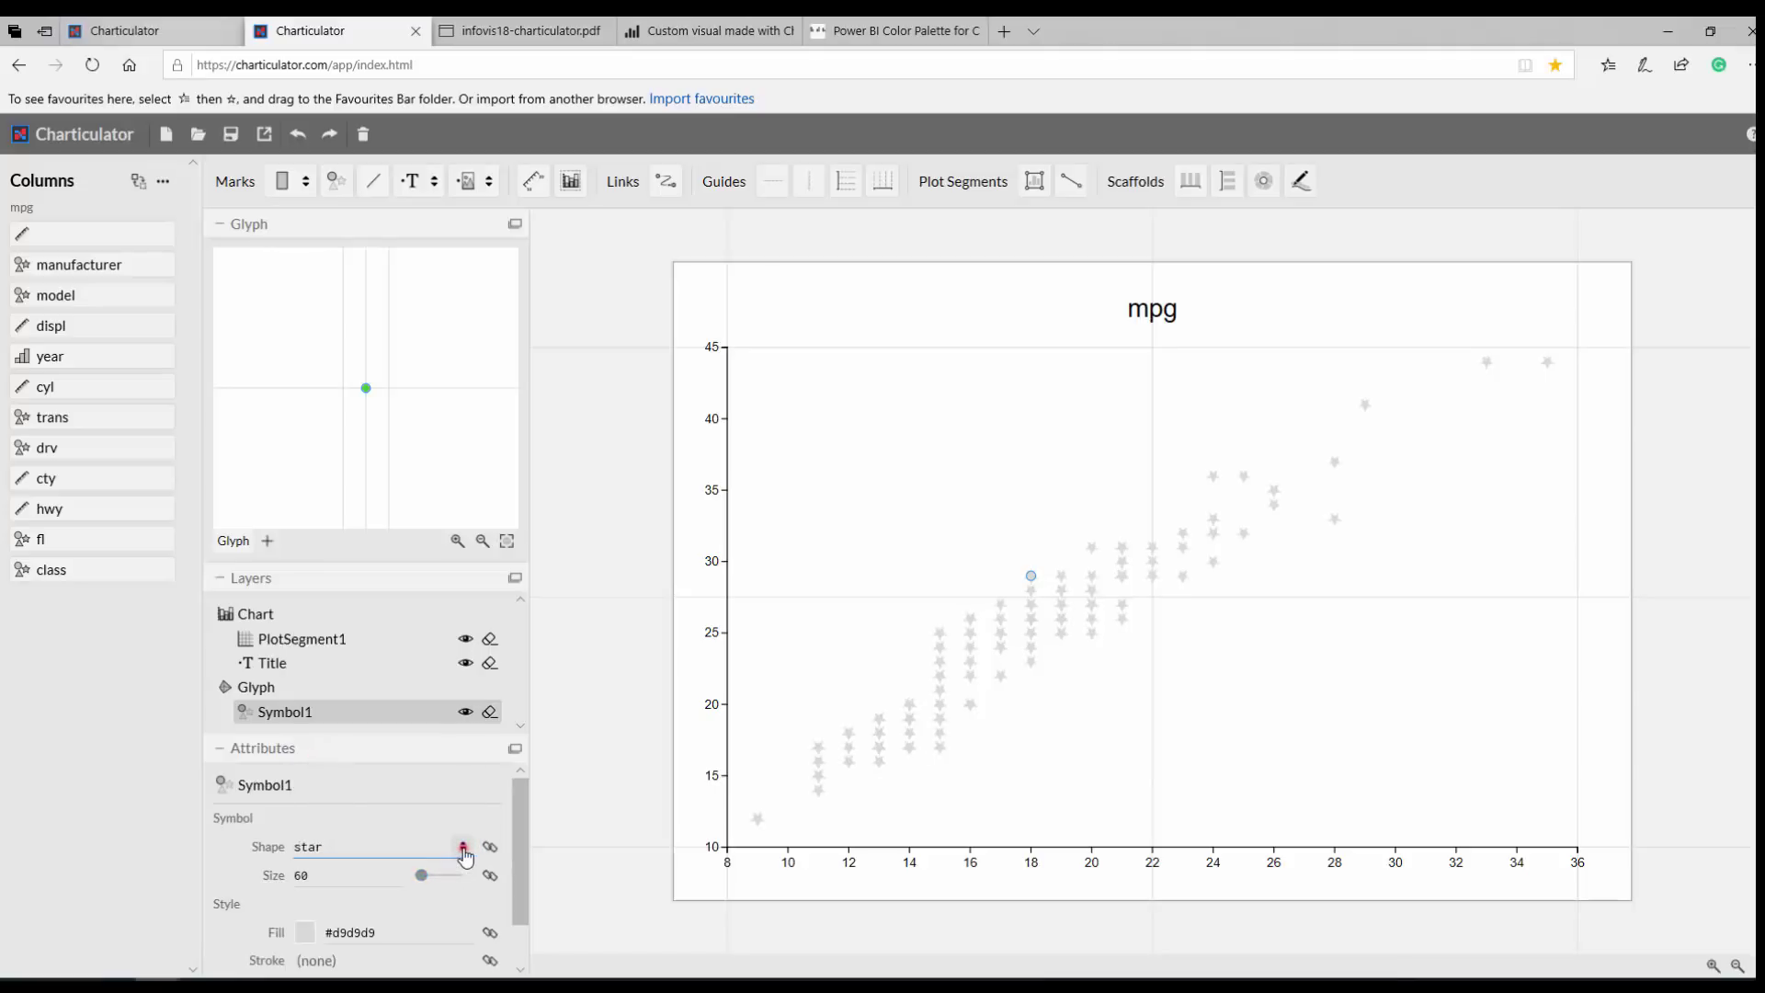
left_click(462, 845)
left_click(319, 646)
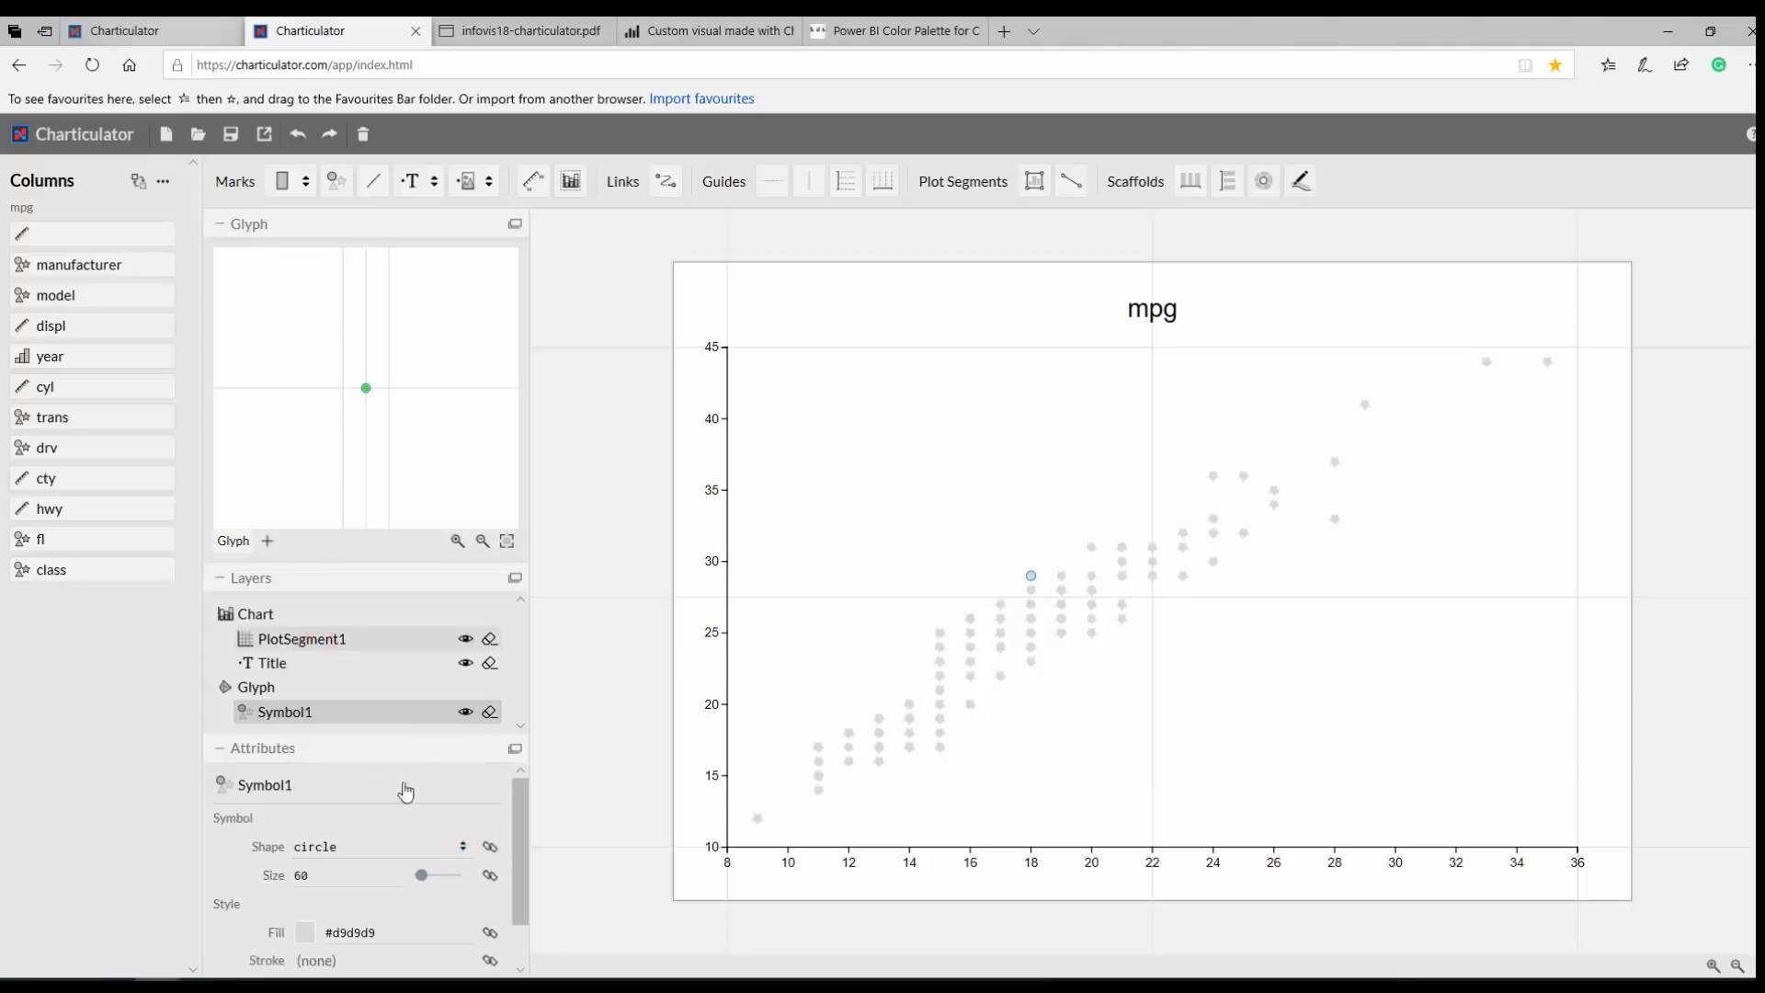
Step: Bind the symbol's size to the cyl column
left_click(348, 871)
scroll(362, 827, "down", 1)
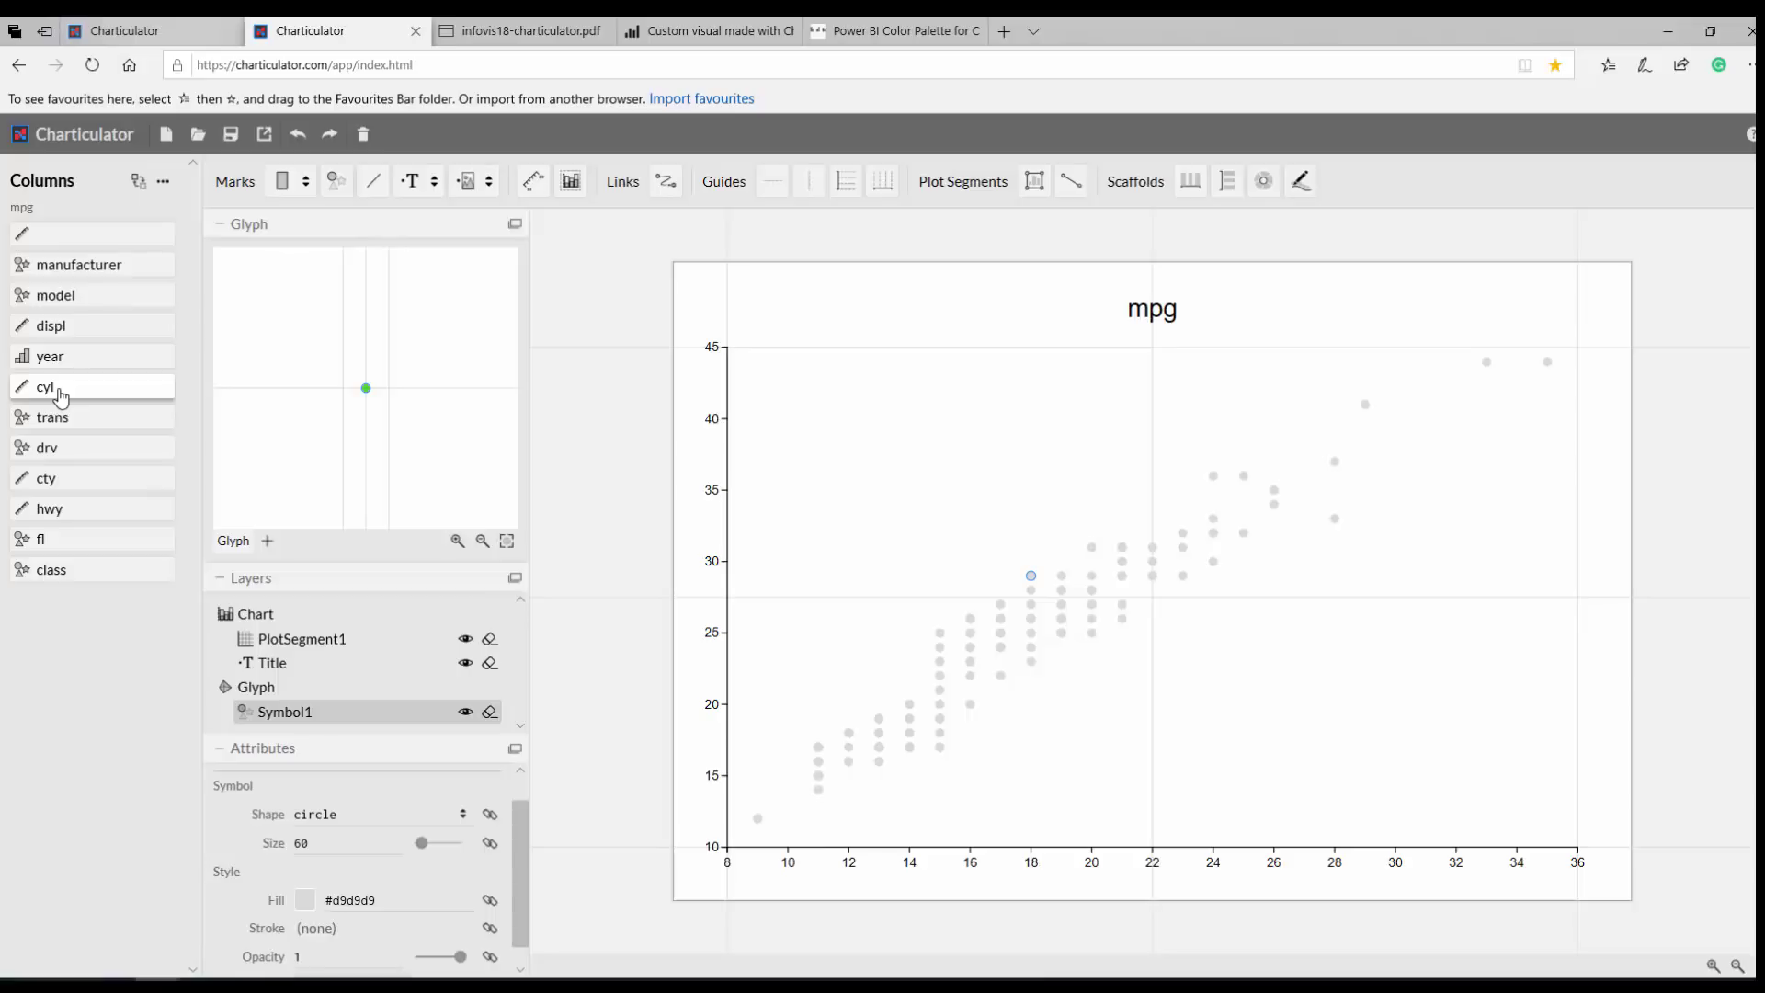
mouse_move(60, 396)
left_mouse_down()
mouse_move(303, 670)
mouse_move(362, 884)
mouse_move(337, 850)
left_mouse_up()
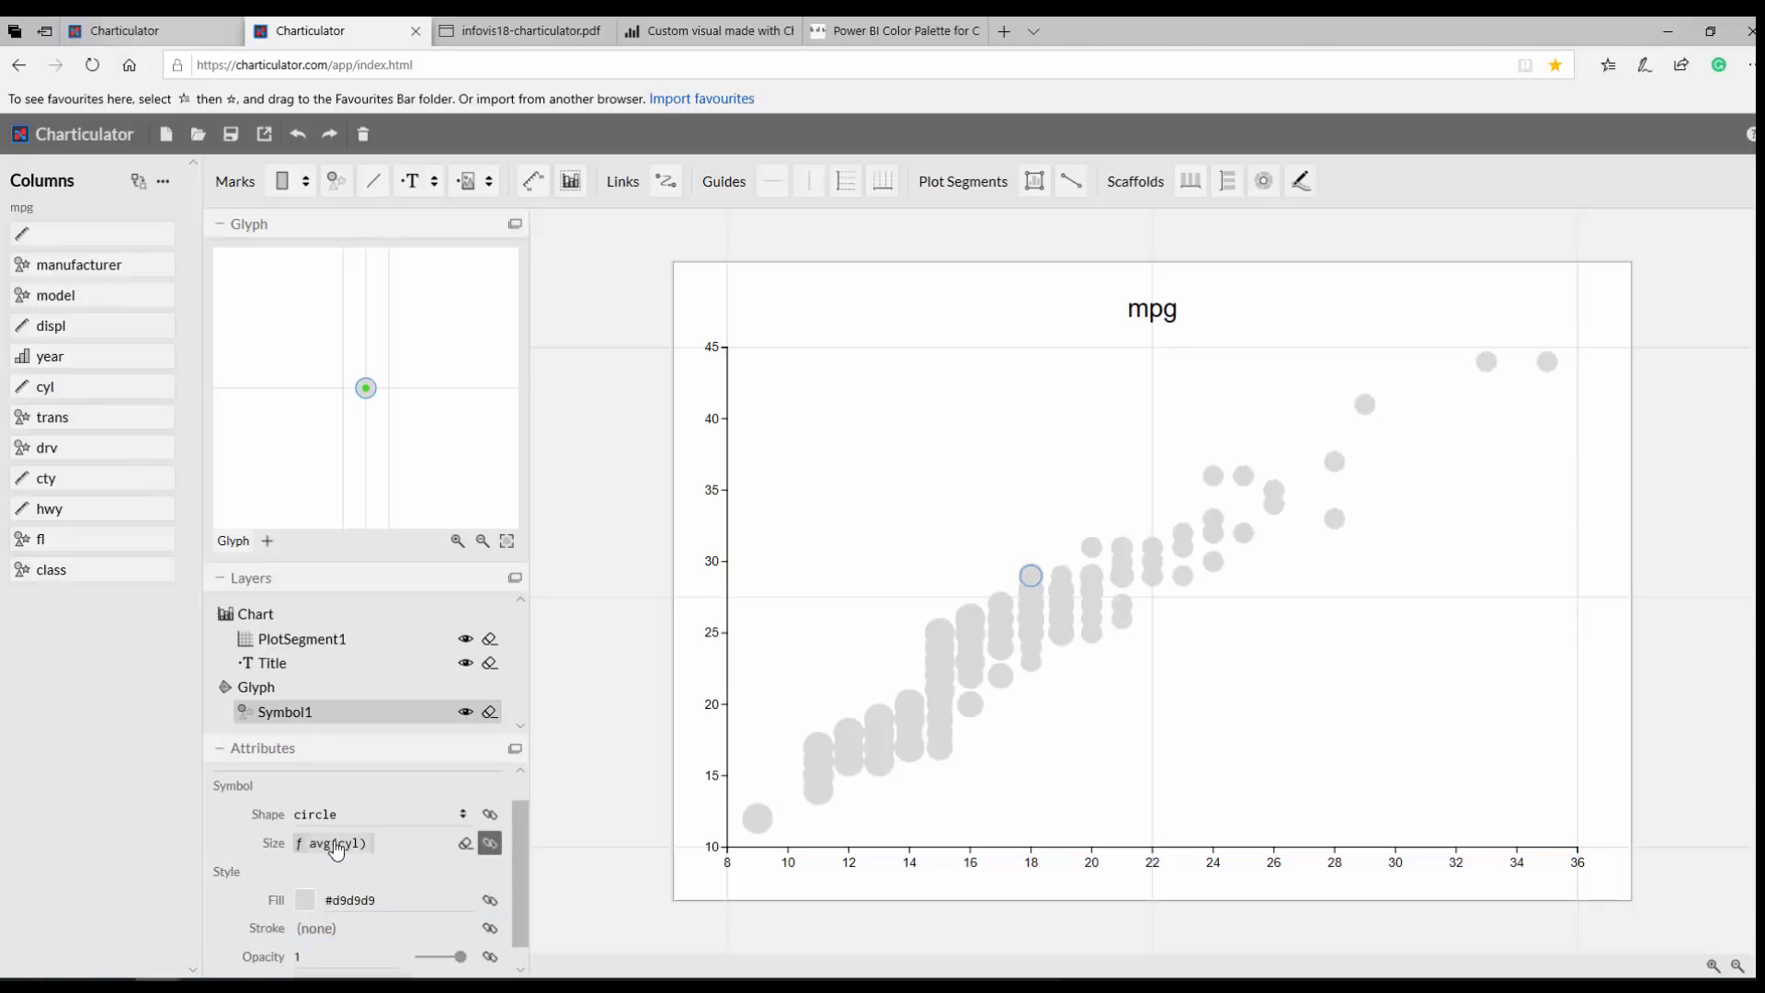
Step: Try to set the range end of the symbol's size scale to 950
left_click(337, 848)
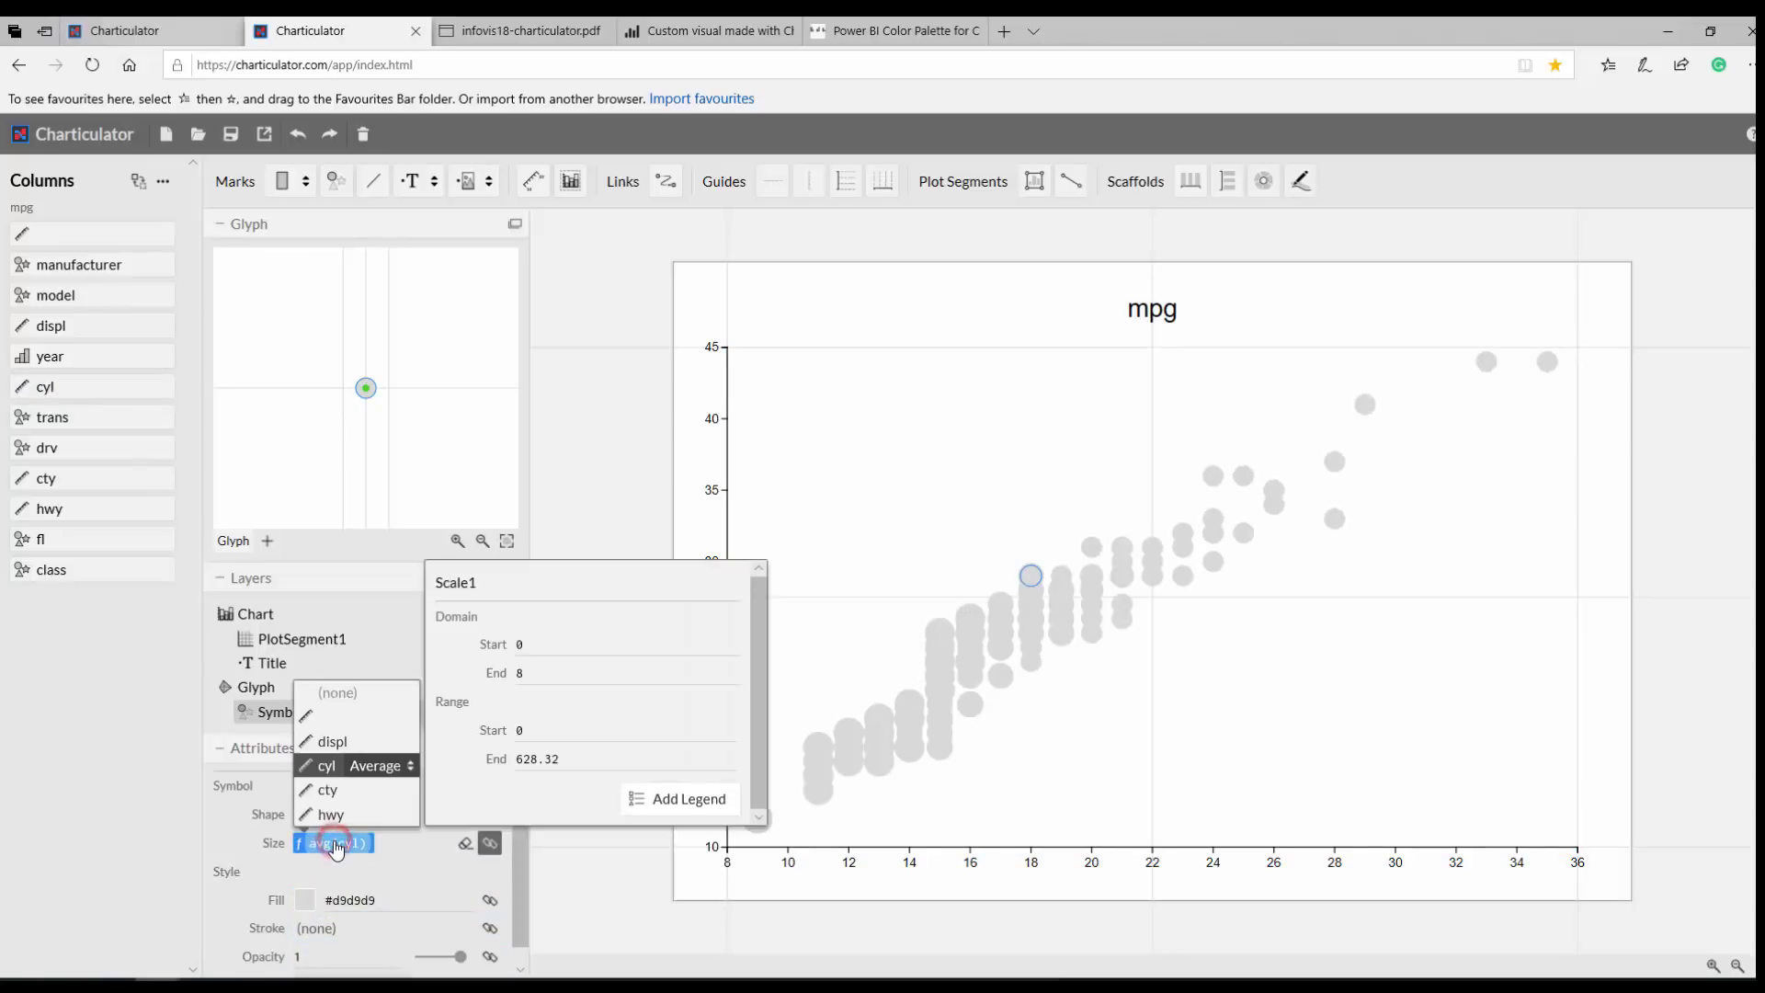
left_click(557, 759)
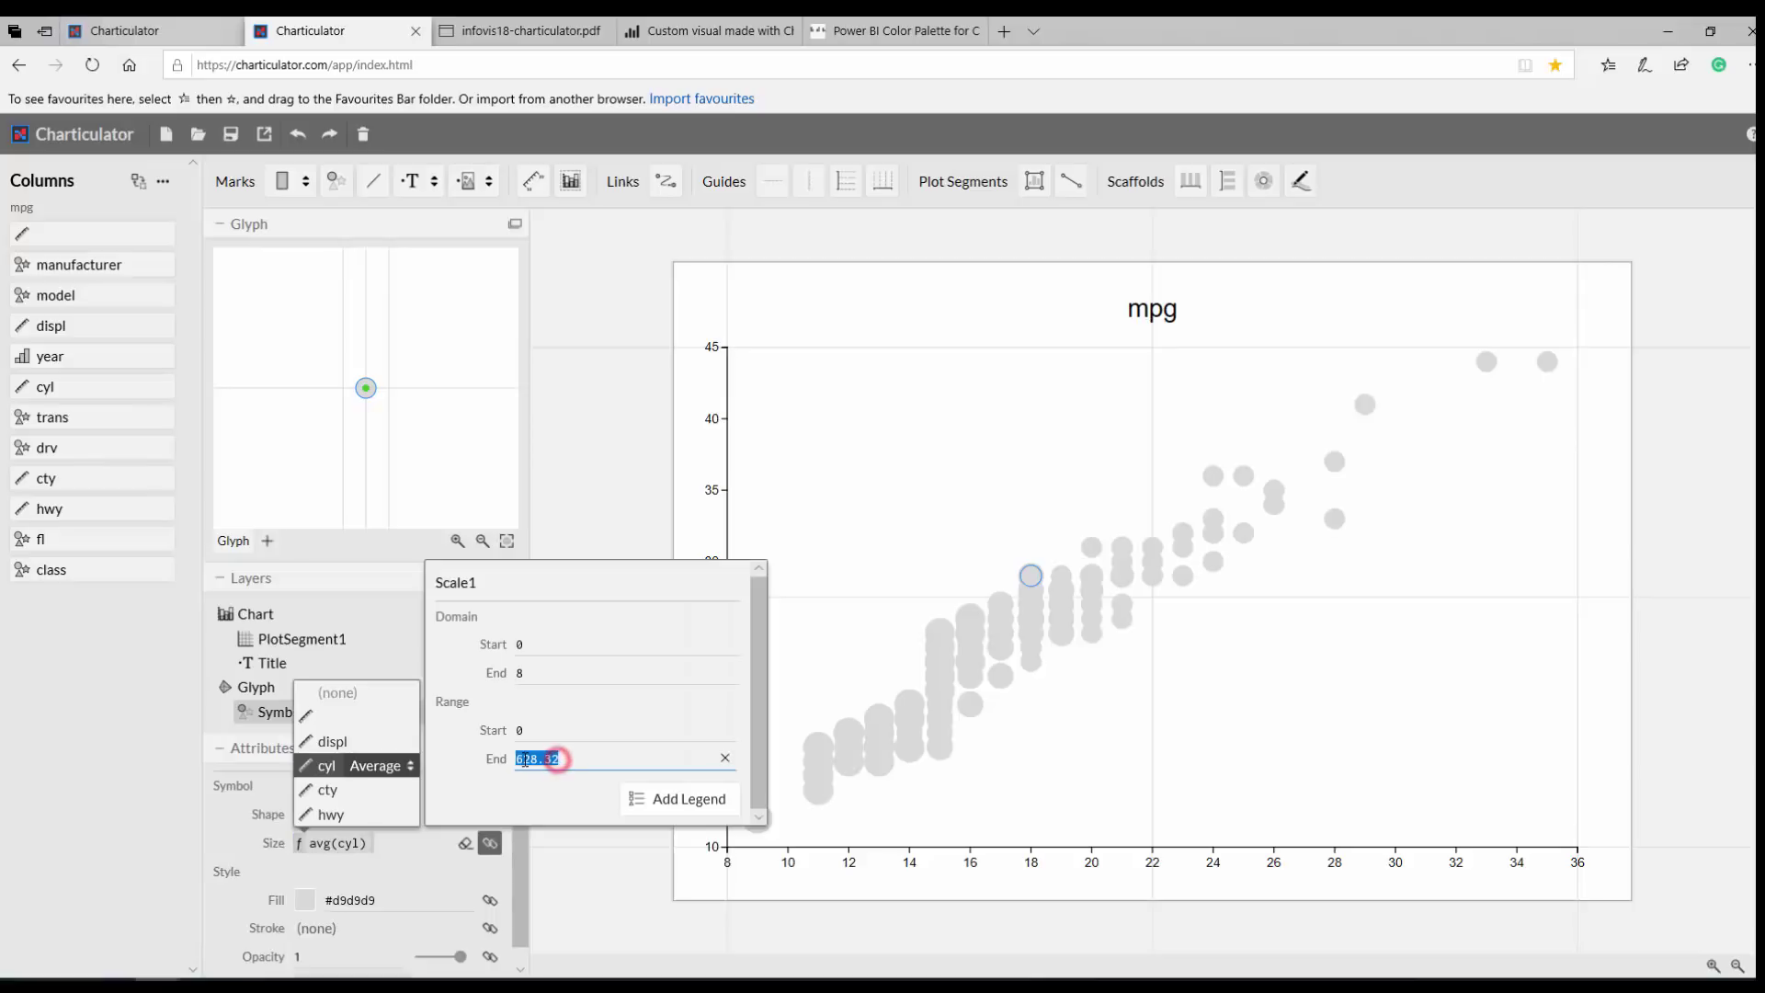
type("950")
left_click(570, 846)
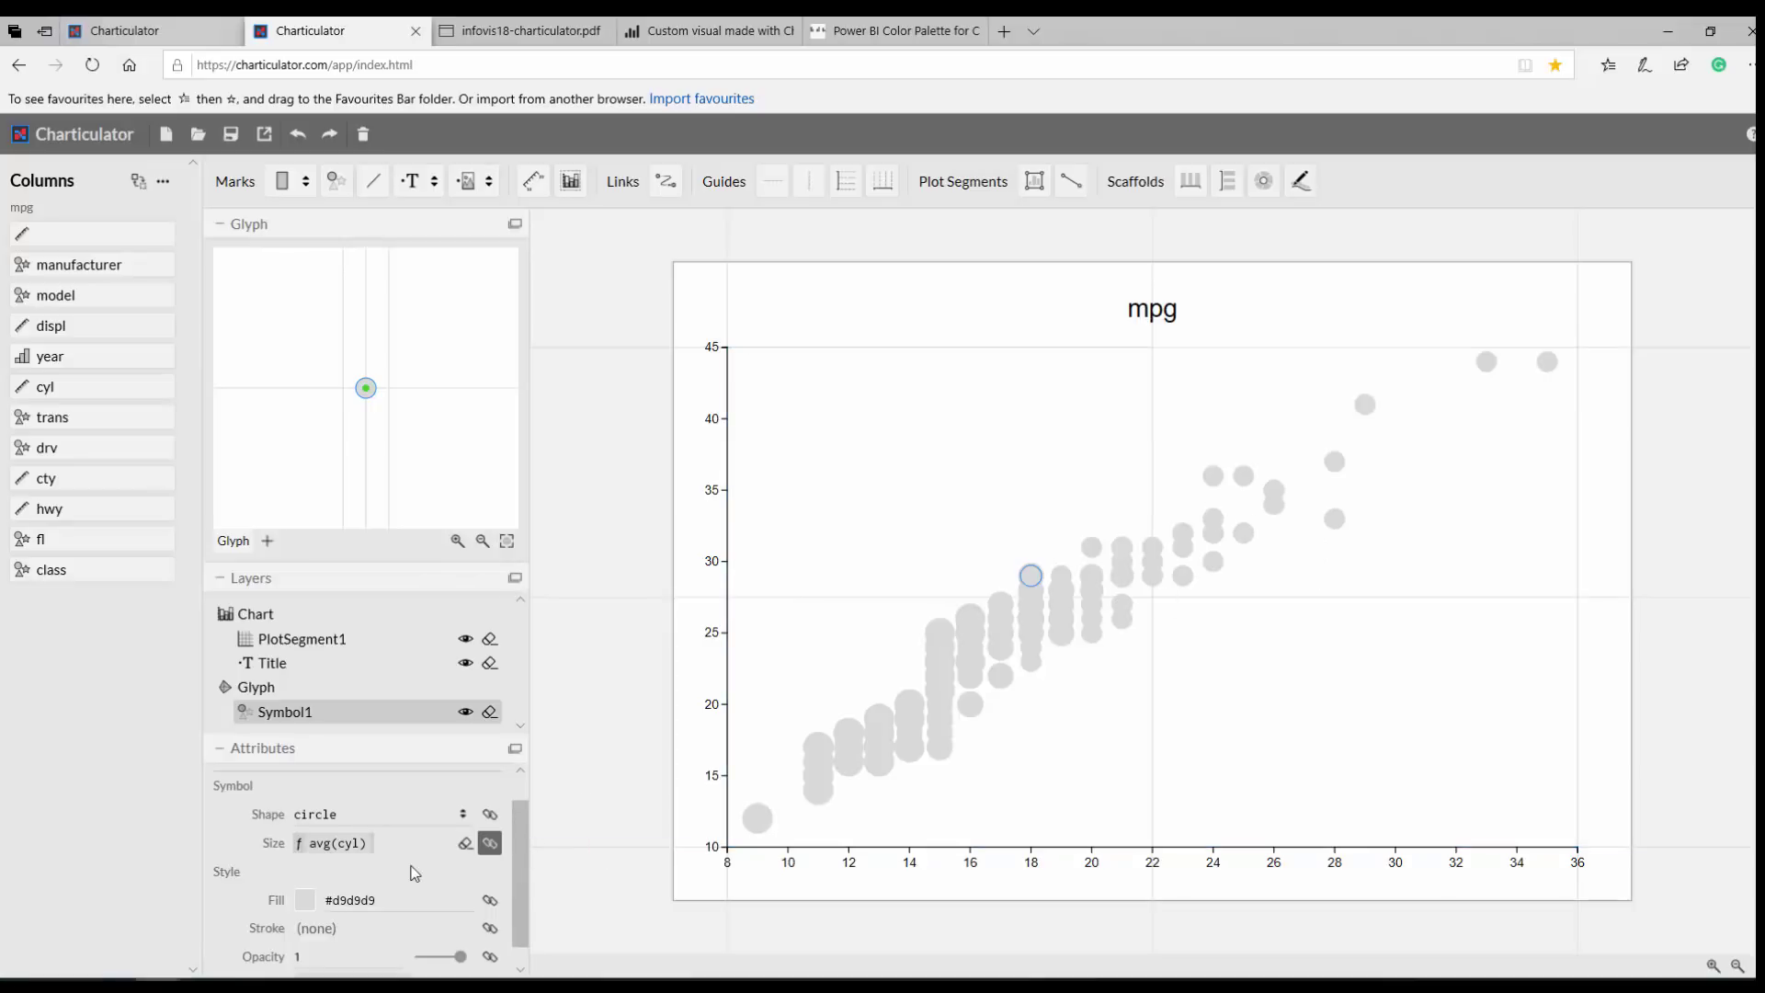
Step: Check the drv values in the mpg data table and bind the symbol's fill to the drv column
left_click(340, 905)
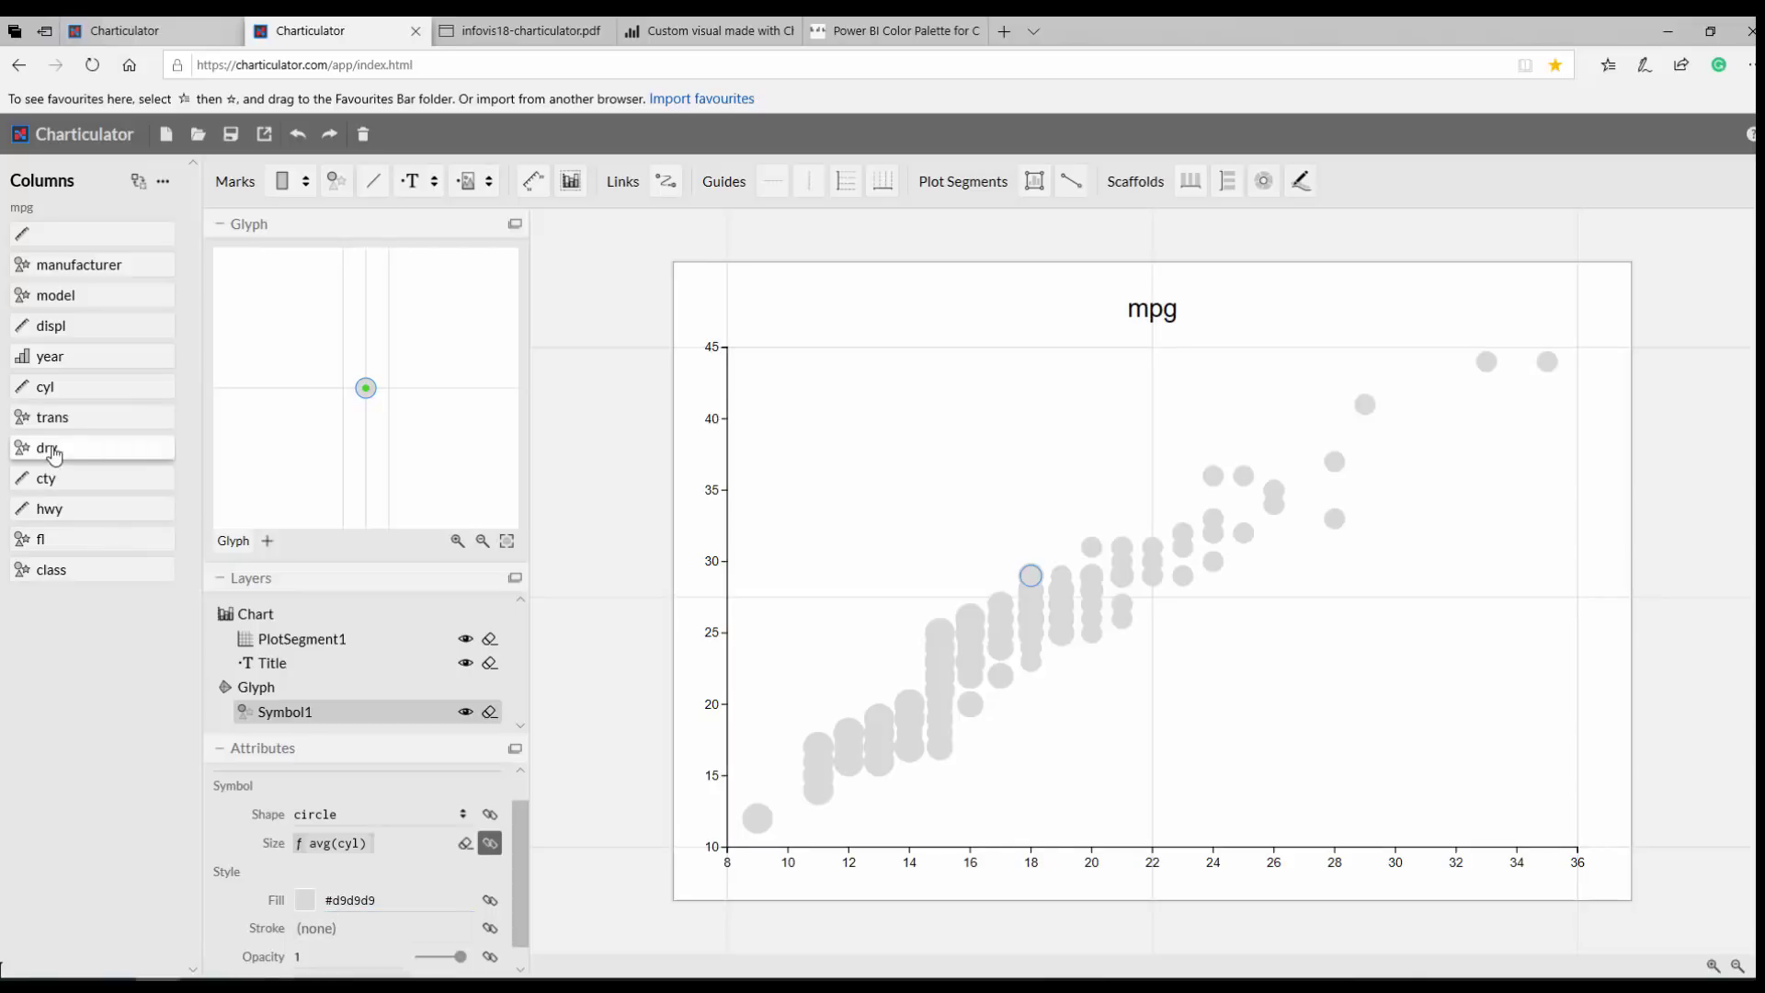
left_click(163, 181)
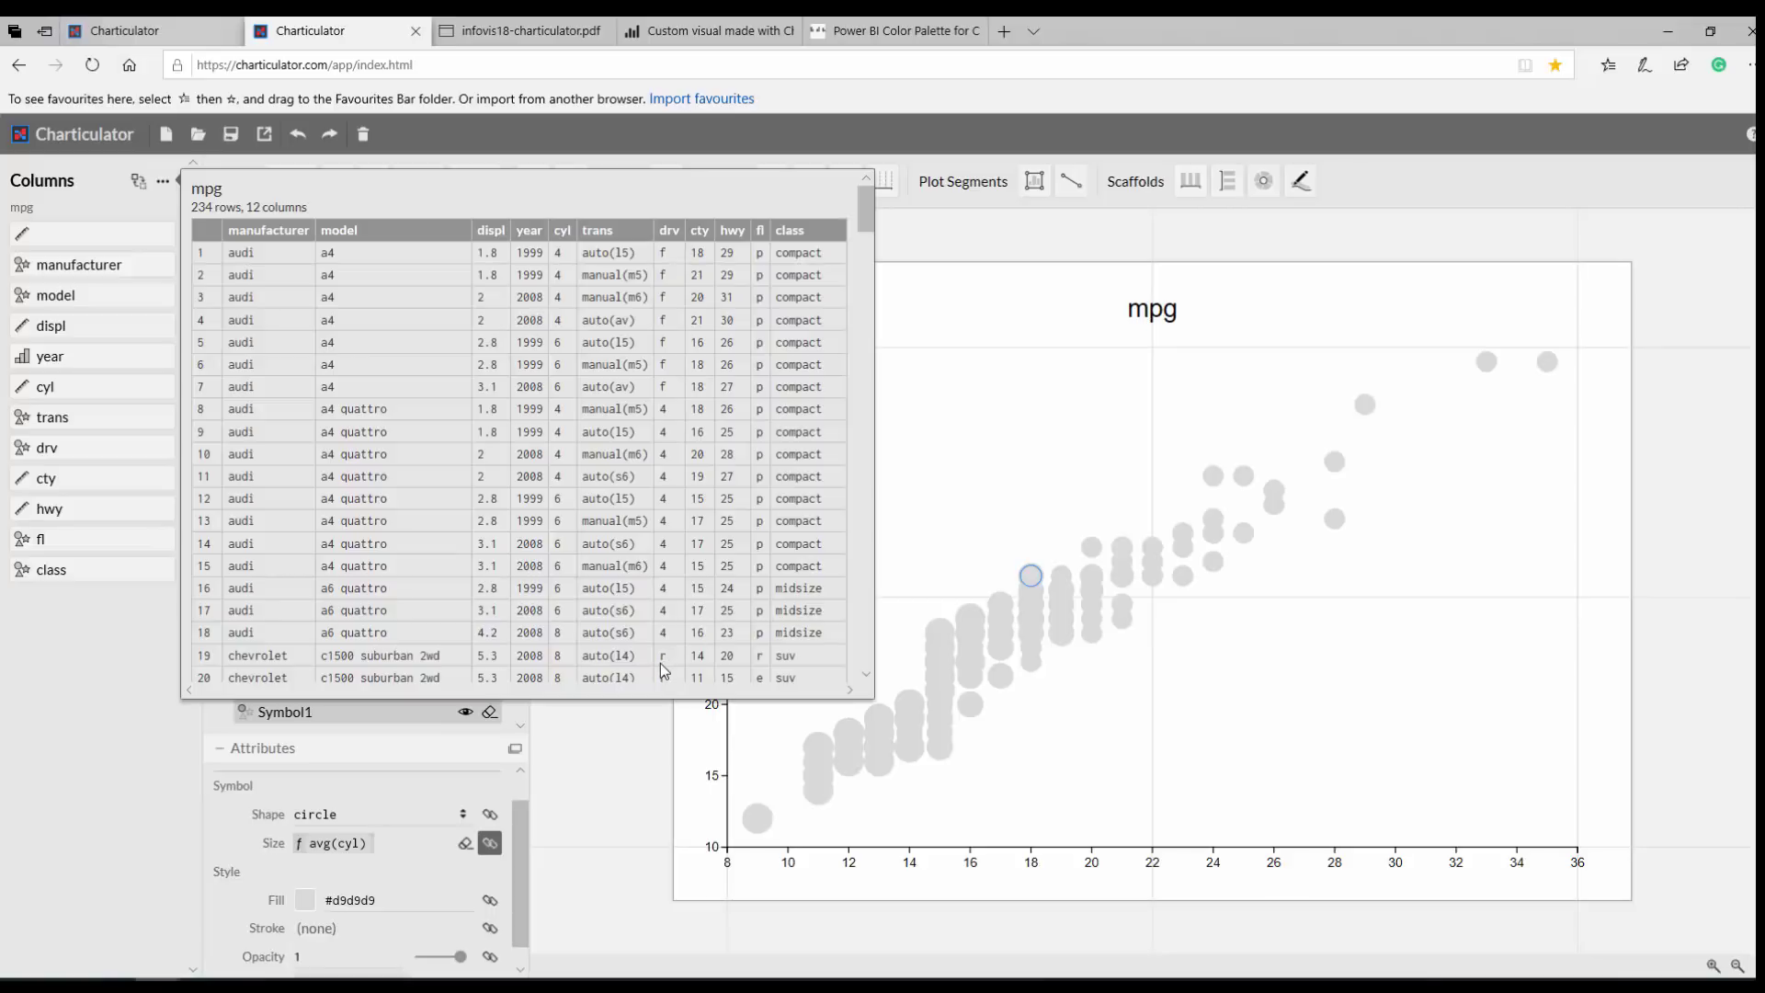
left_click(614, 750)
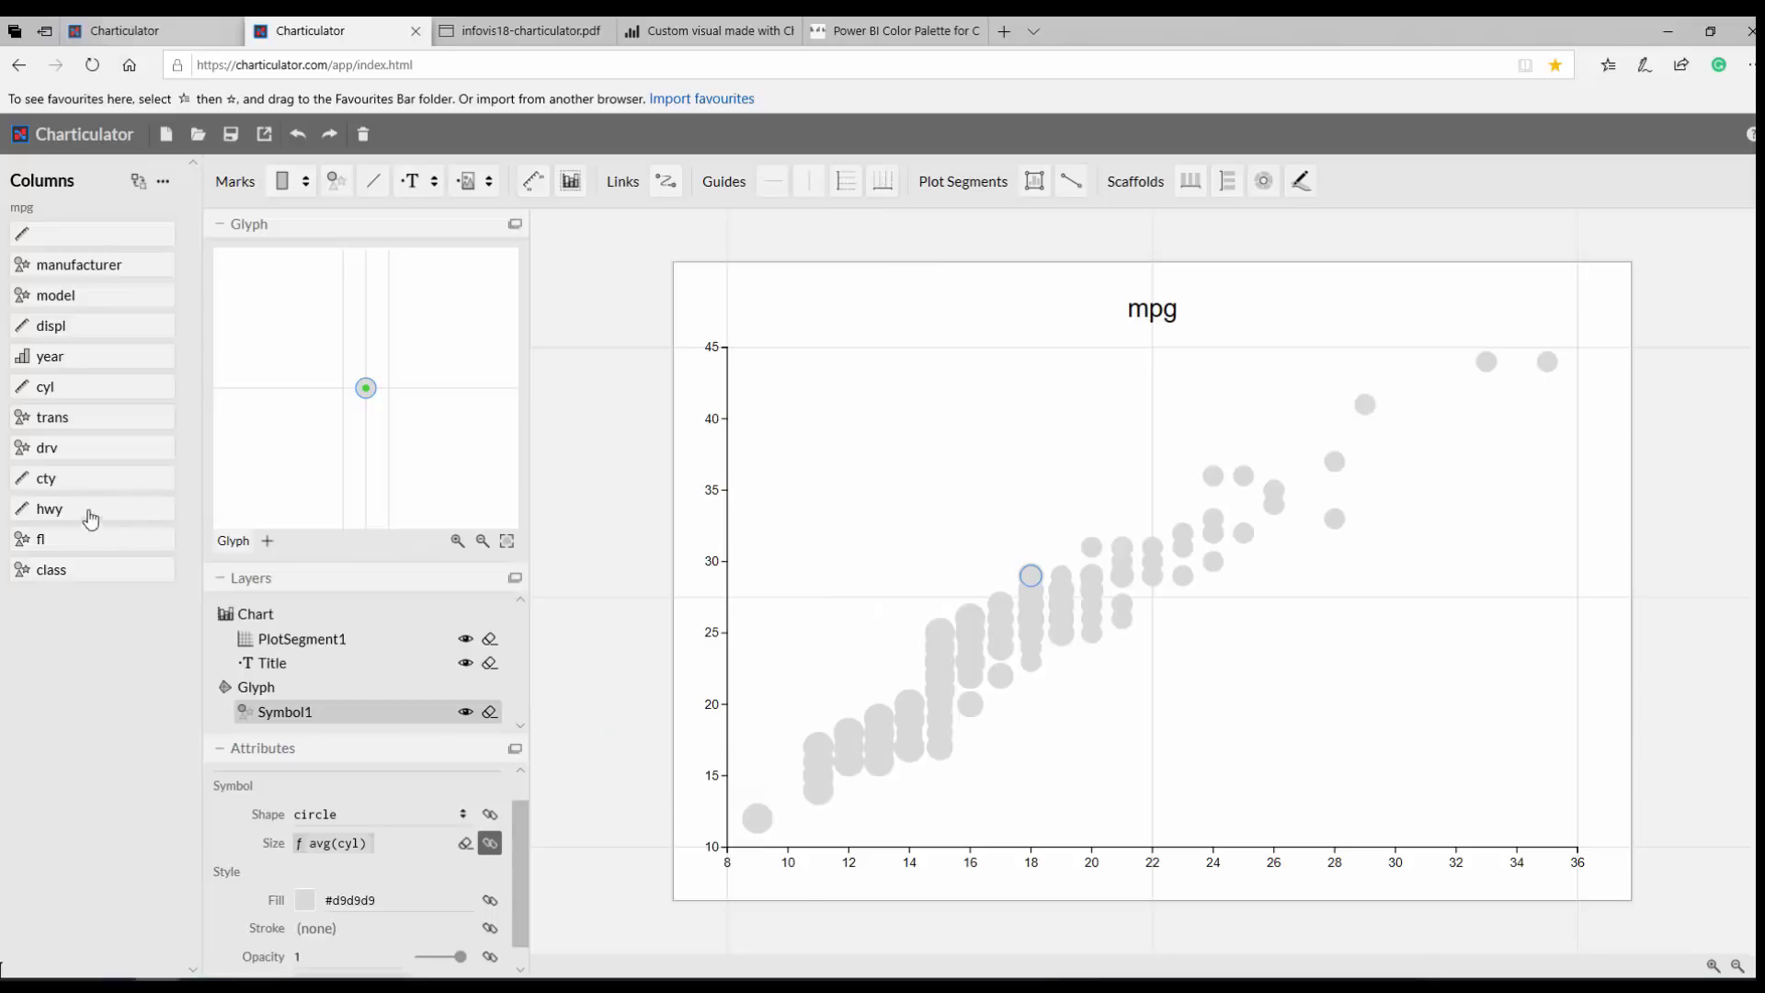
left_click_drag(51, 448, 338, 907)
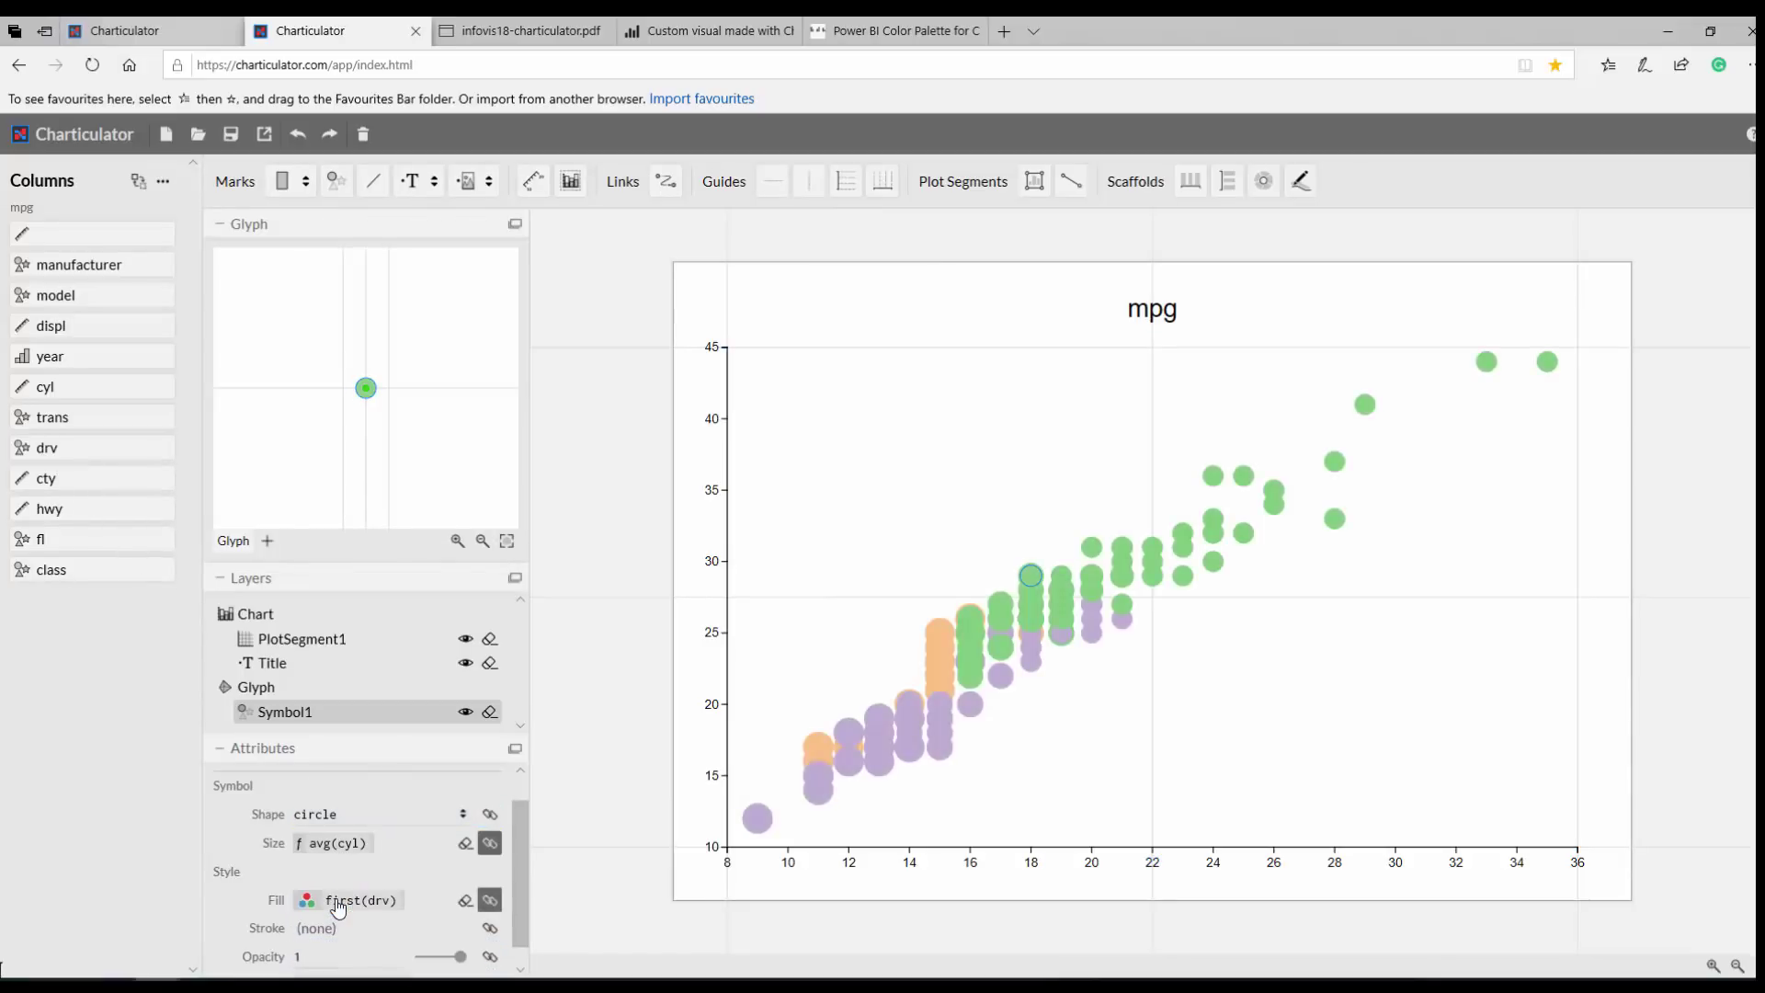
Step: Add a legend for the symbol's drv fill colour scale
left_click(348, 901)
left_click(369, 903)
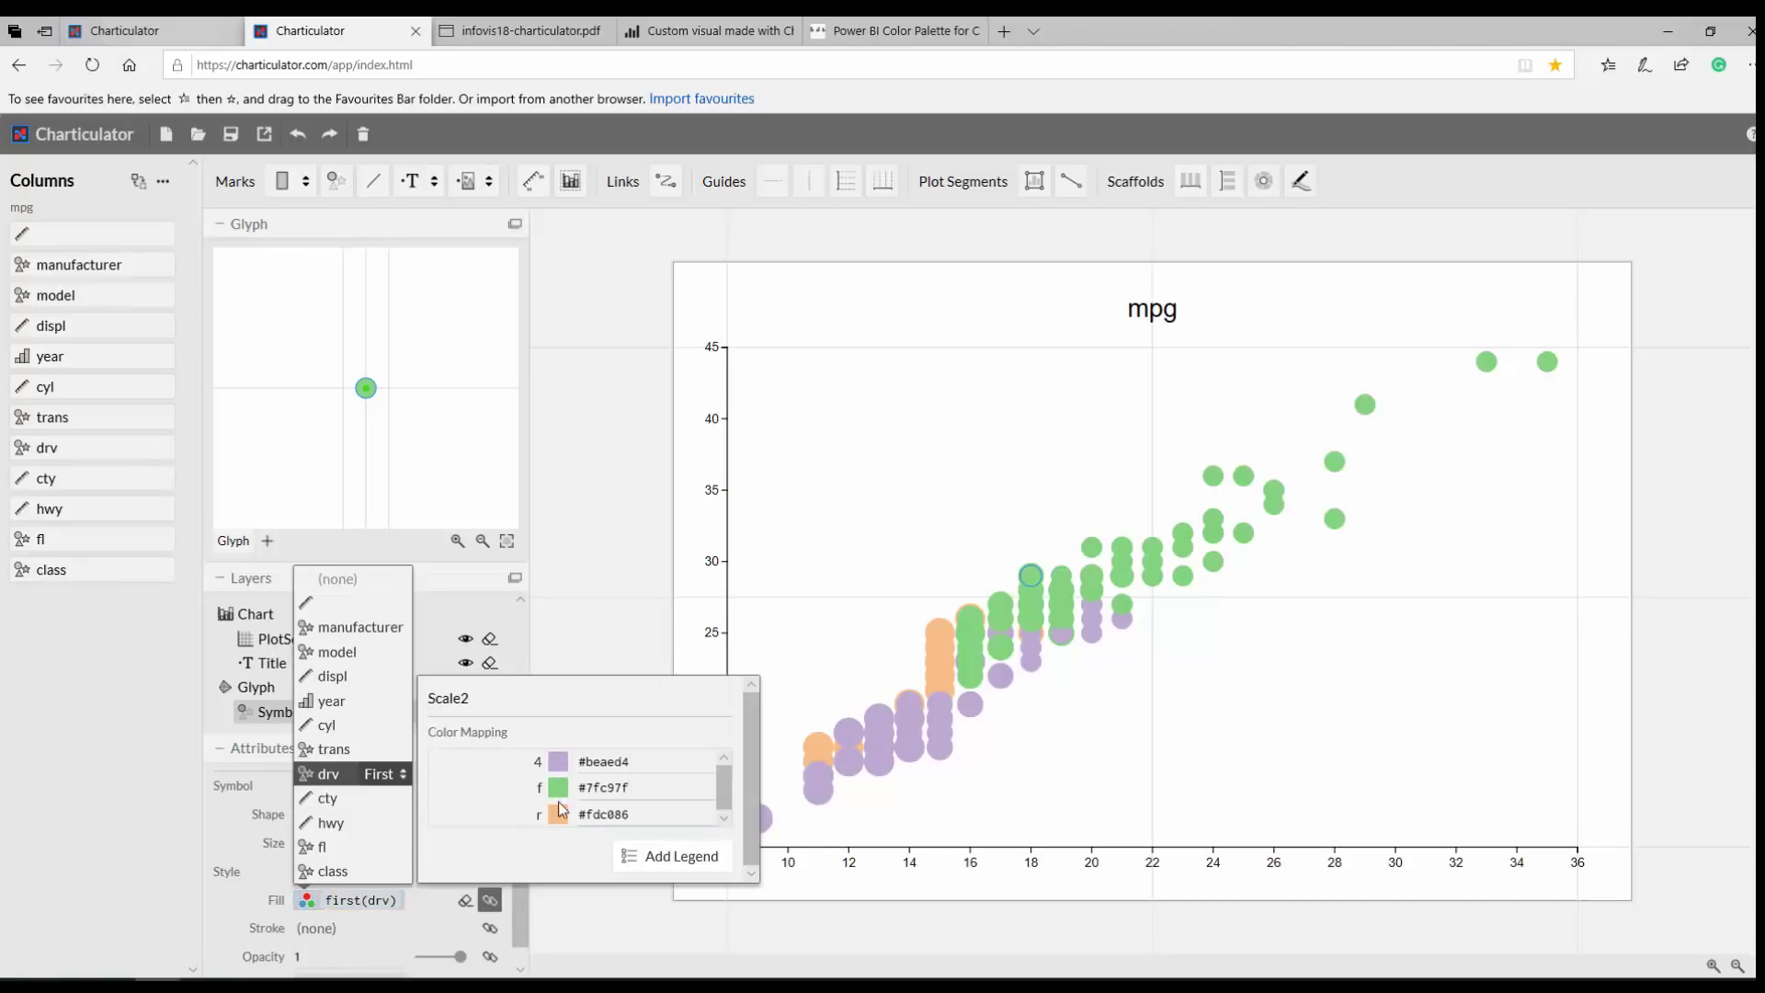
left_click(671, 863)
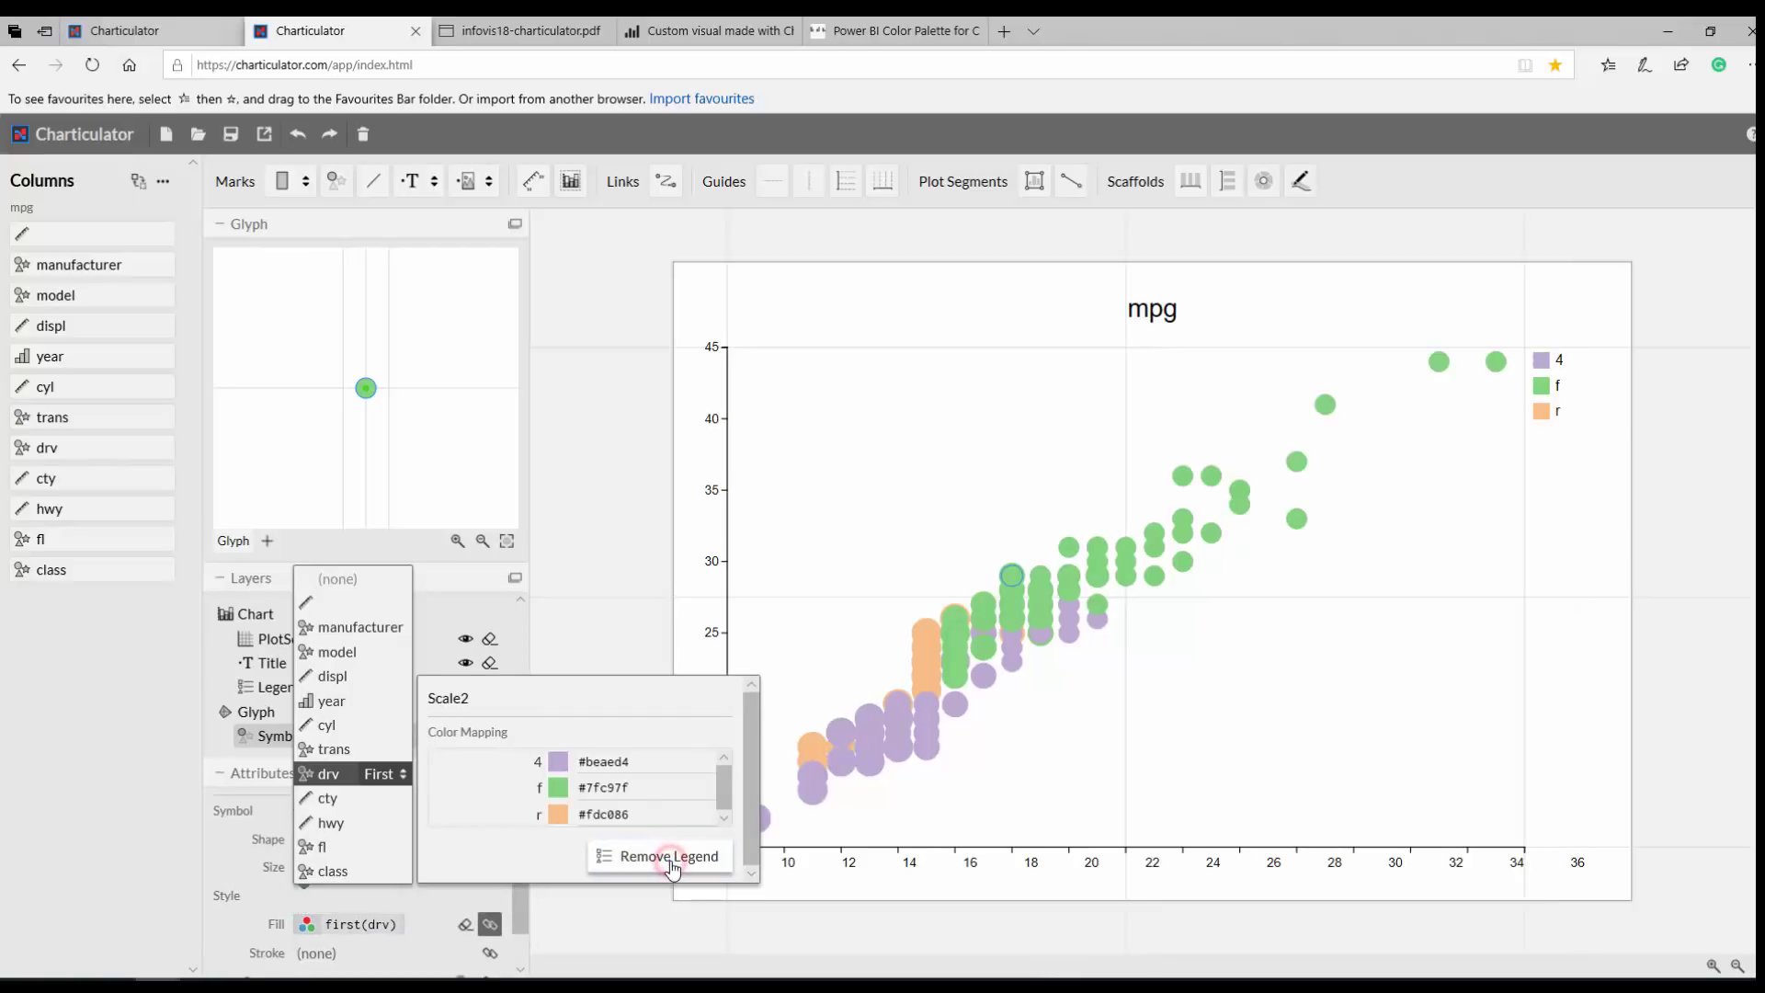
Step: Set the fill colour of drv value 4 to dark olive #796408 from the Power BI palette
left_click(562, 763)
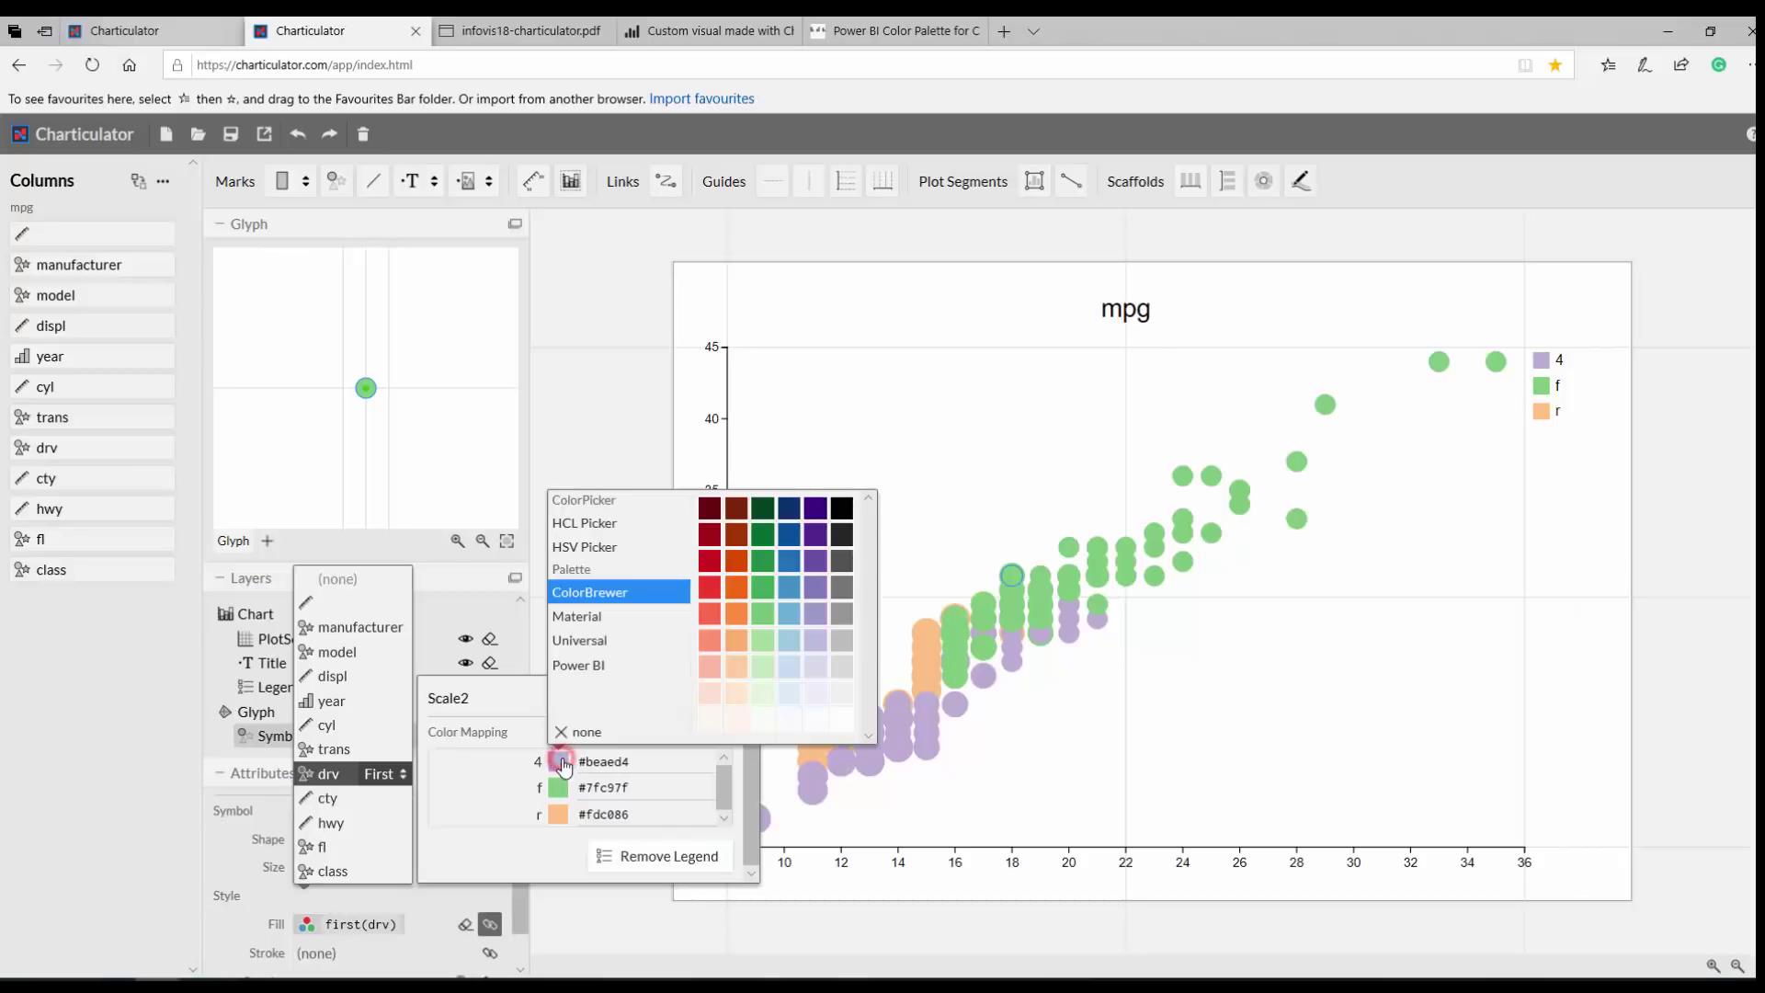
left_click(565, 663)
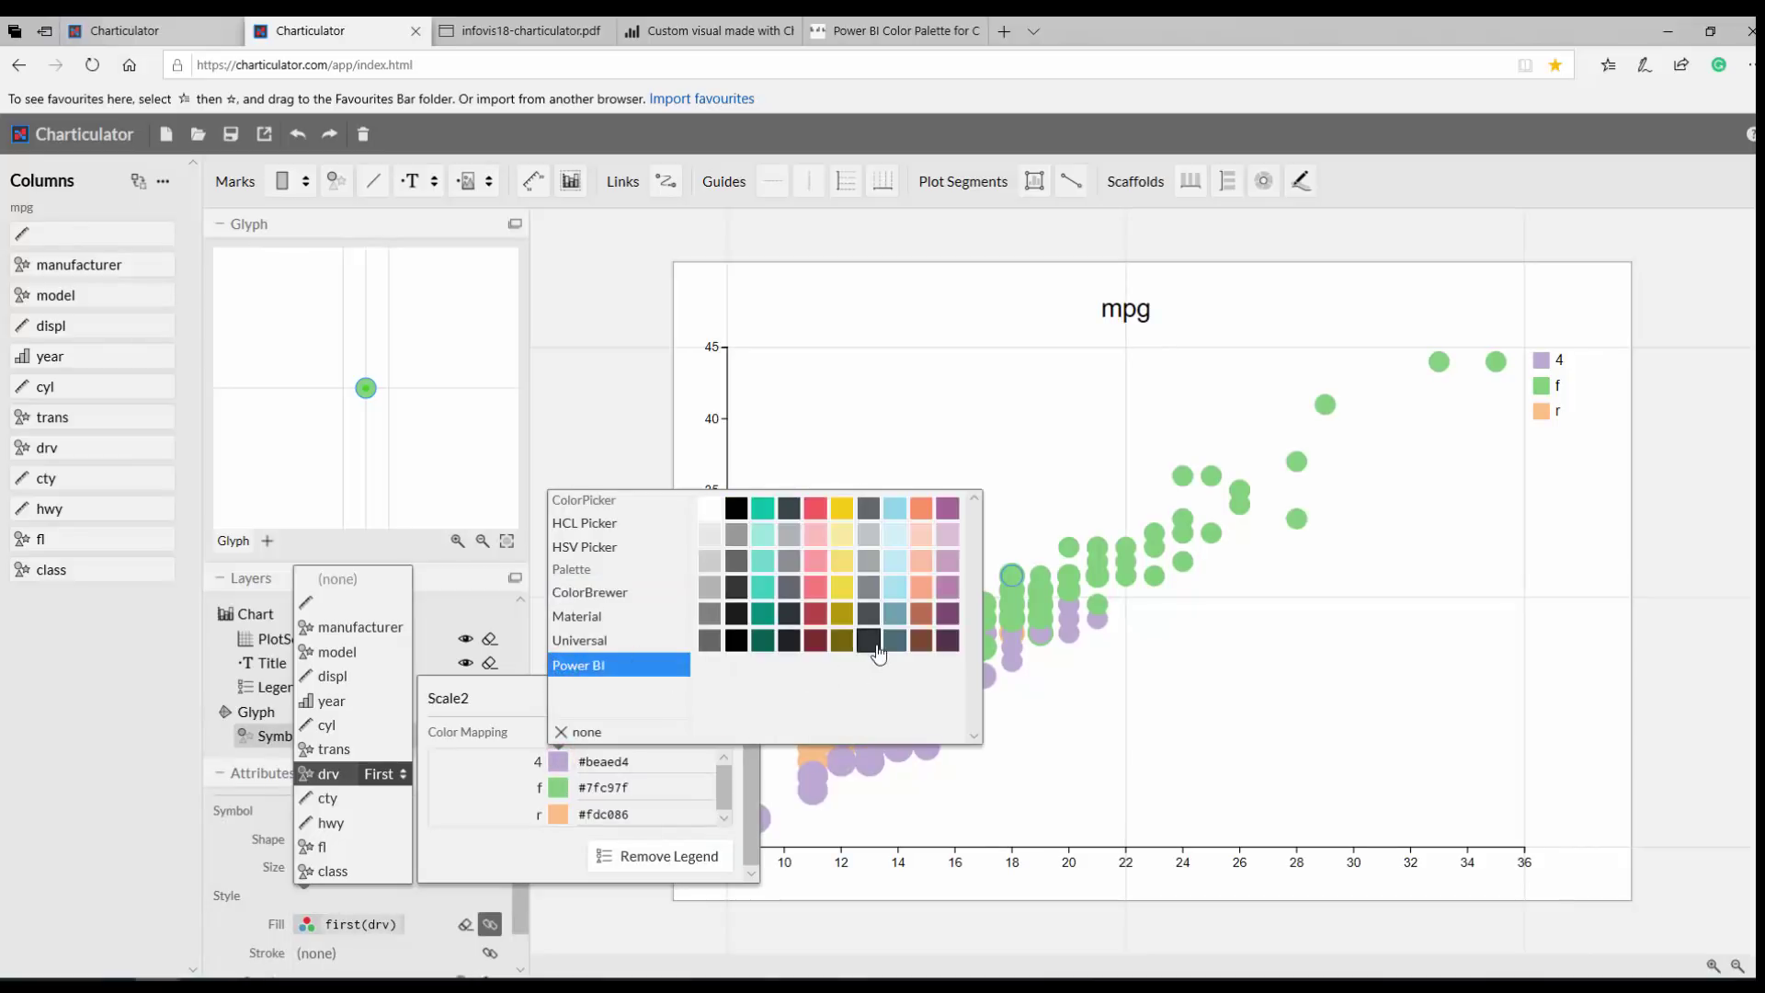
left_click(847, 640)
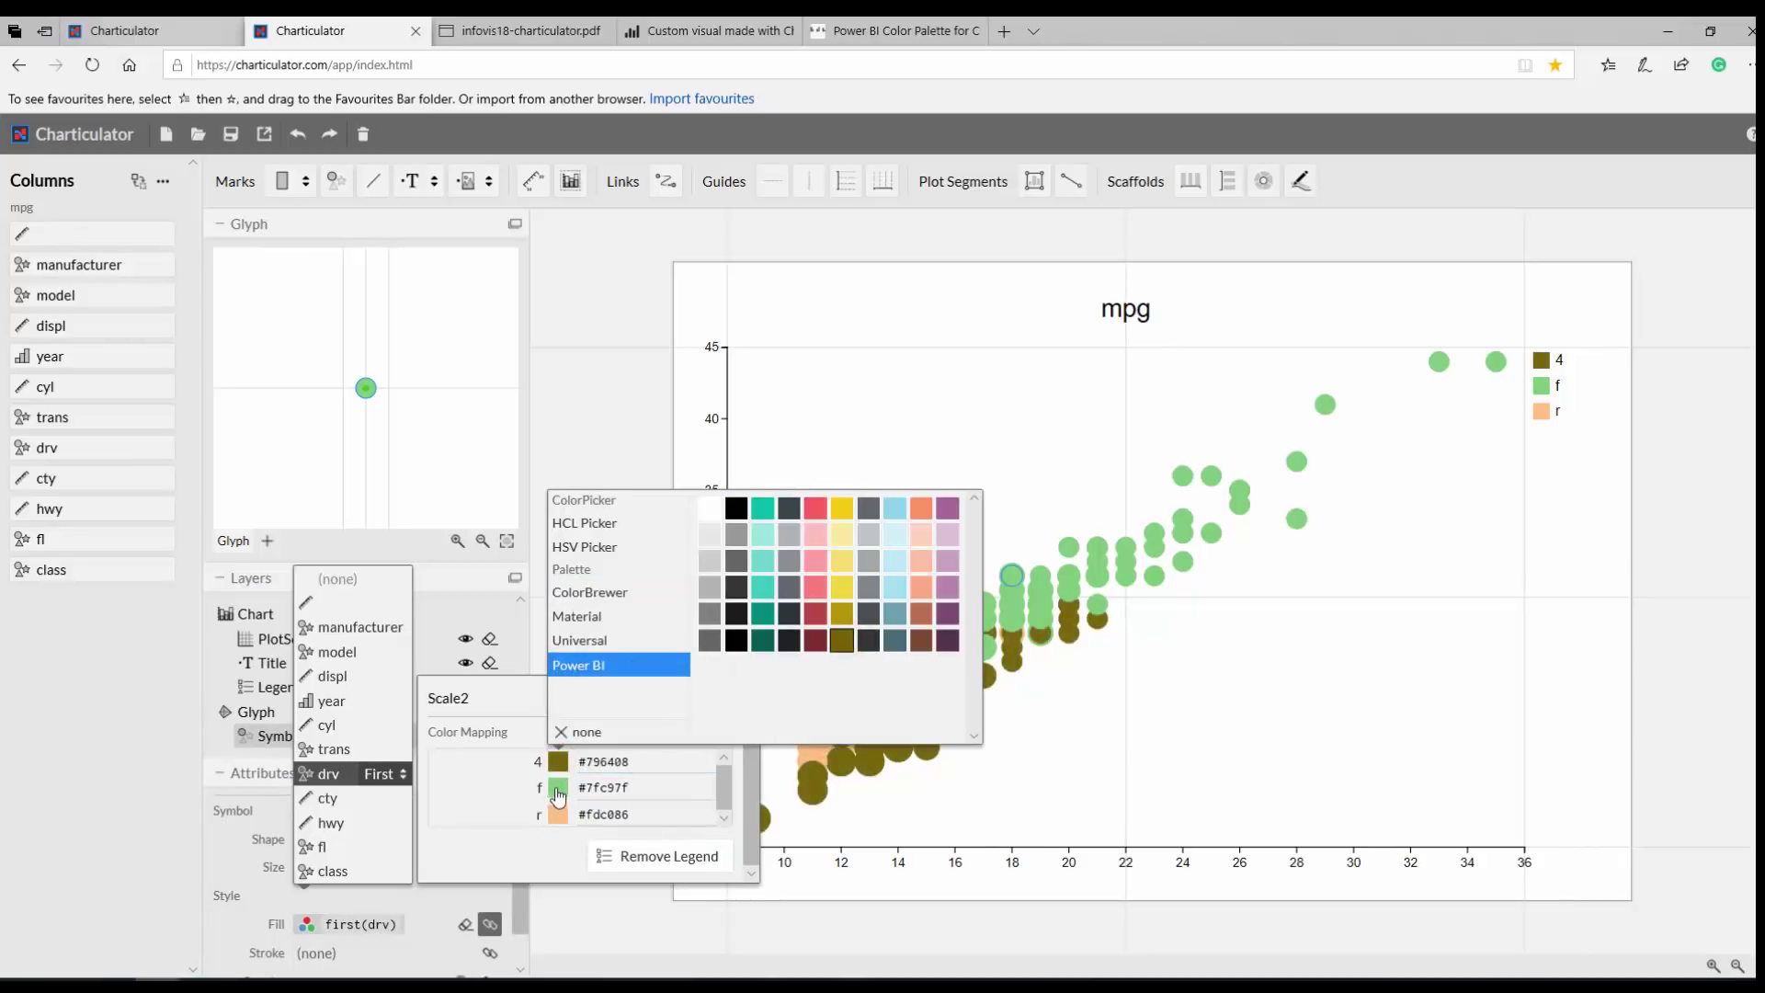
Step: Try pink #fd817e for drv value f, and settle on teal #34c6bb from the Power BI palette
left_click(589, 592)
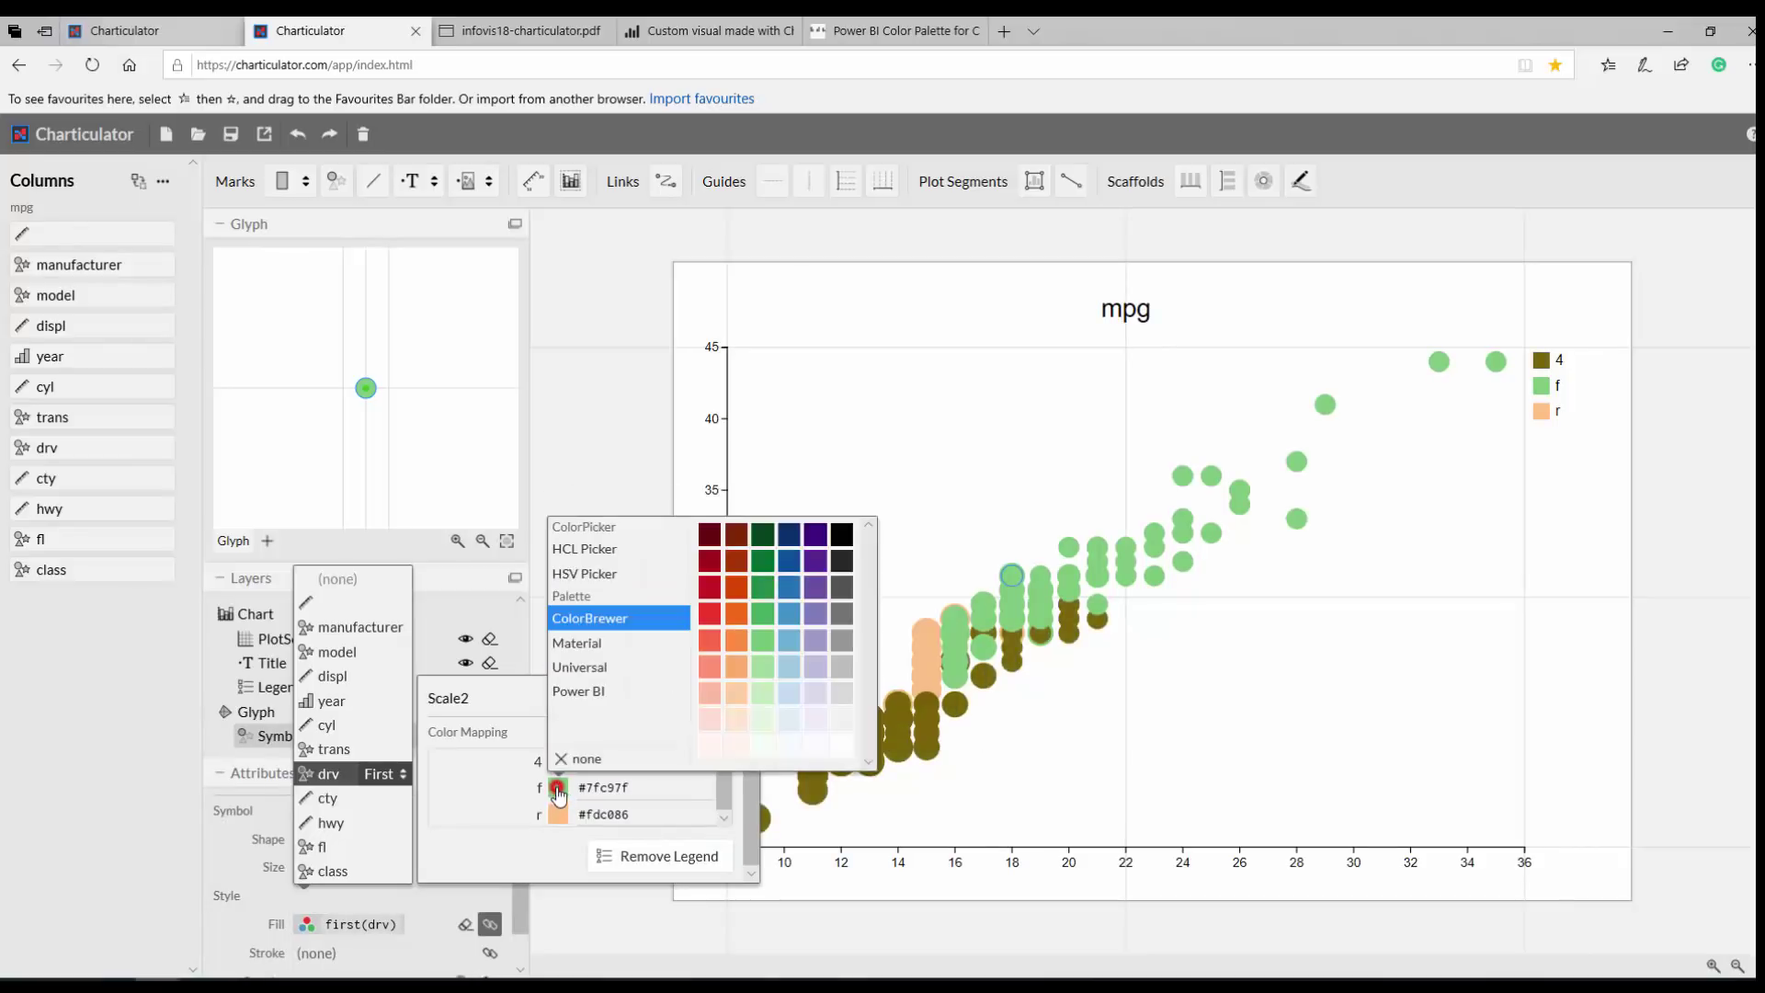
left_click(614, 686)
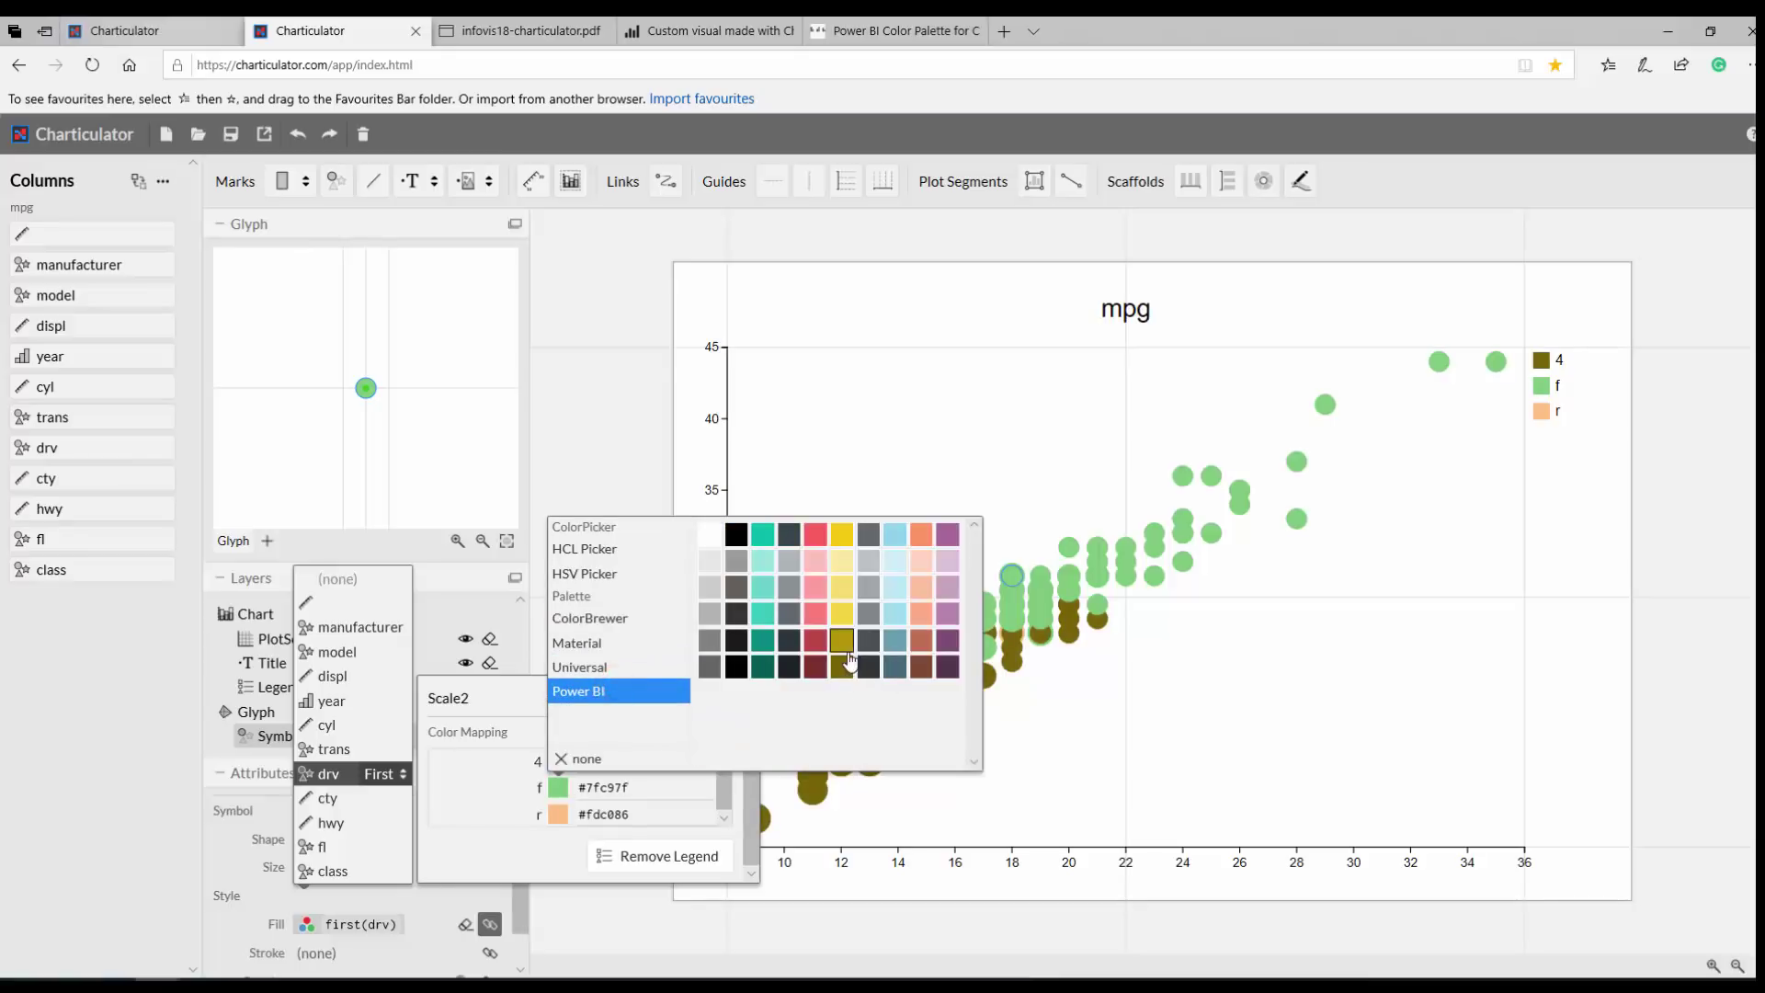
left_click(814, 616)
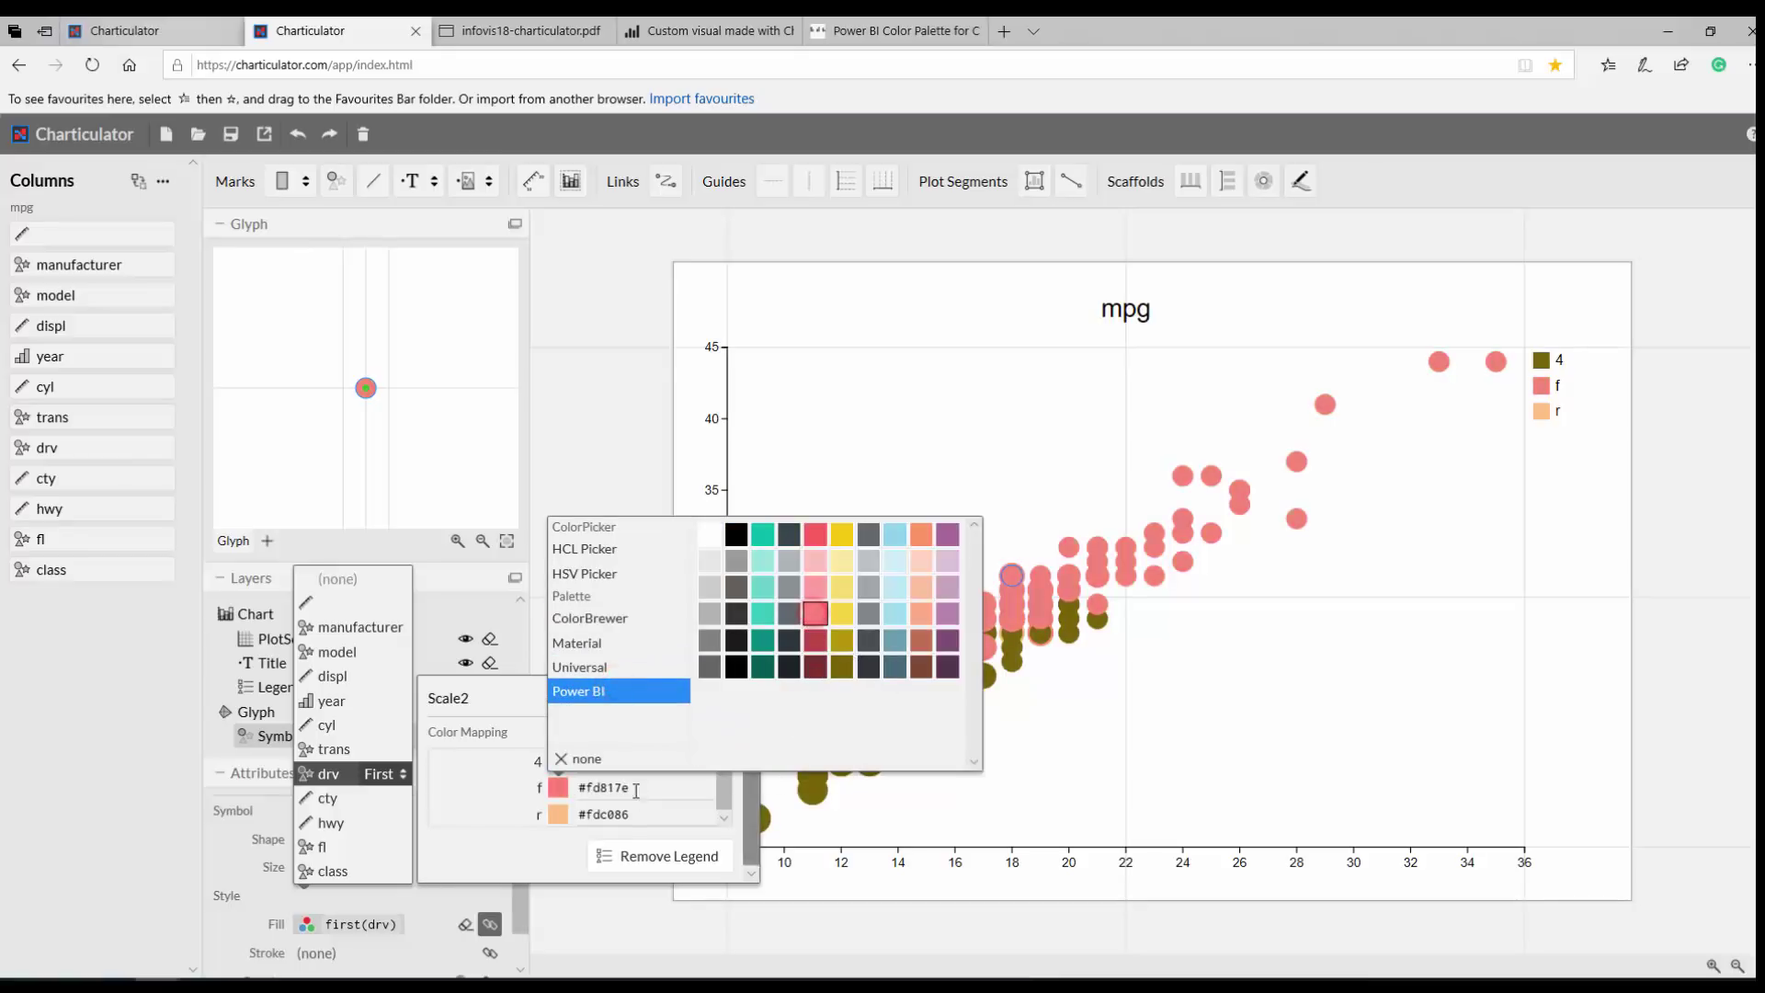
left_click(762, 613)
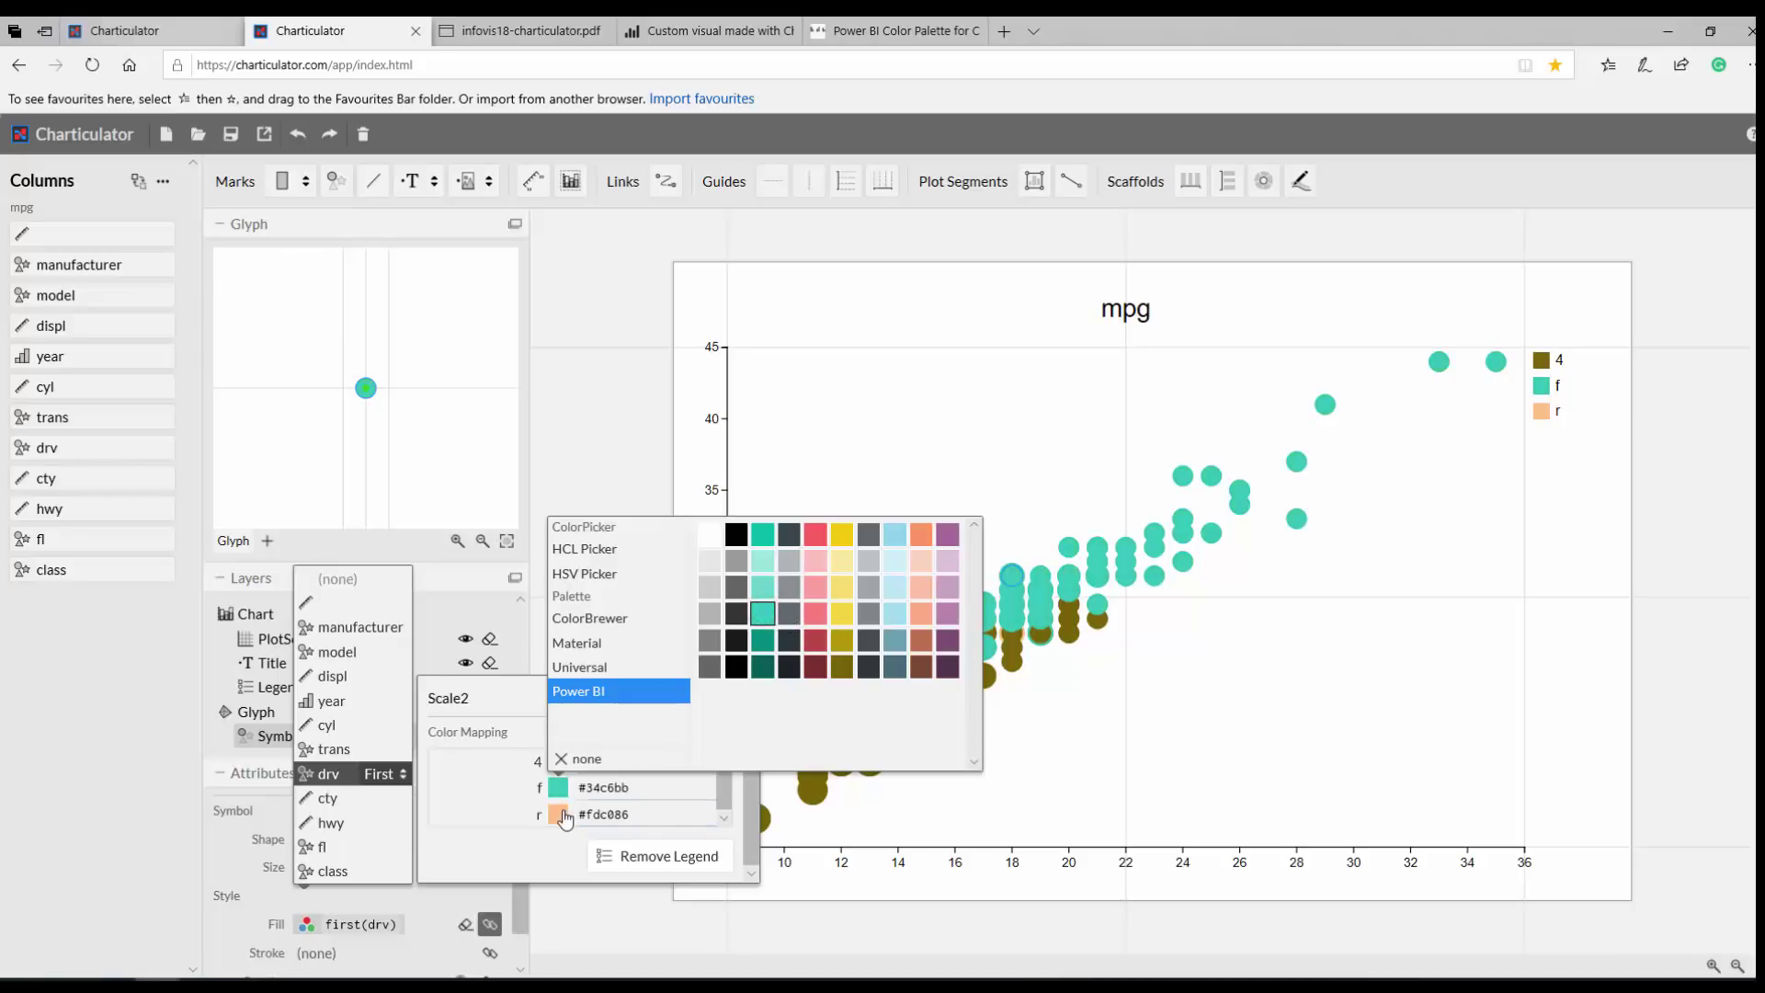
Step: Try several Power BI palette colours for drv value r, starting with #456a76, and settle on yellow #f7de6f
left_click(564, 818)
left_click(599, 717)
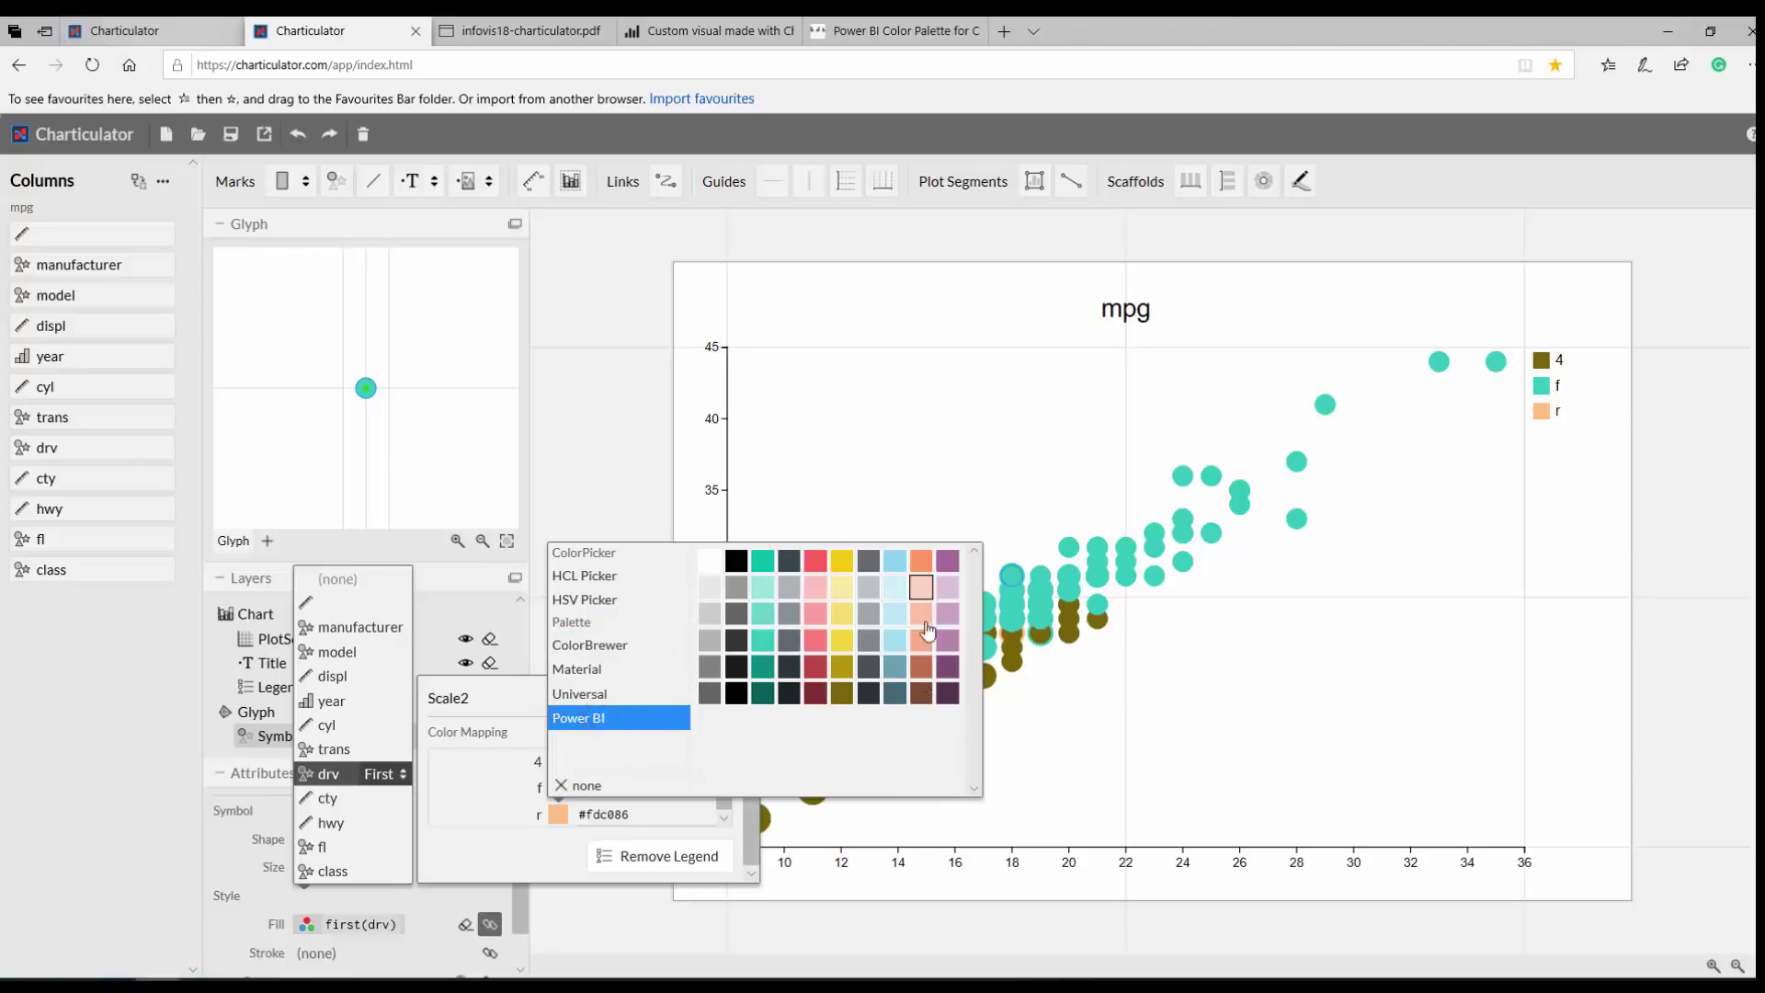
left_click(895, 692)
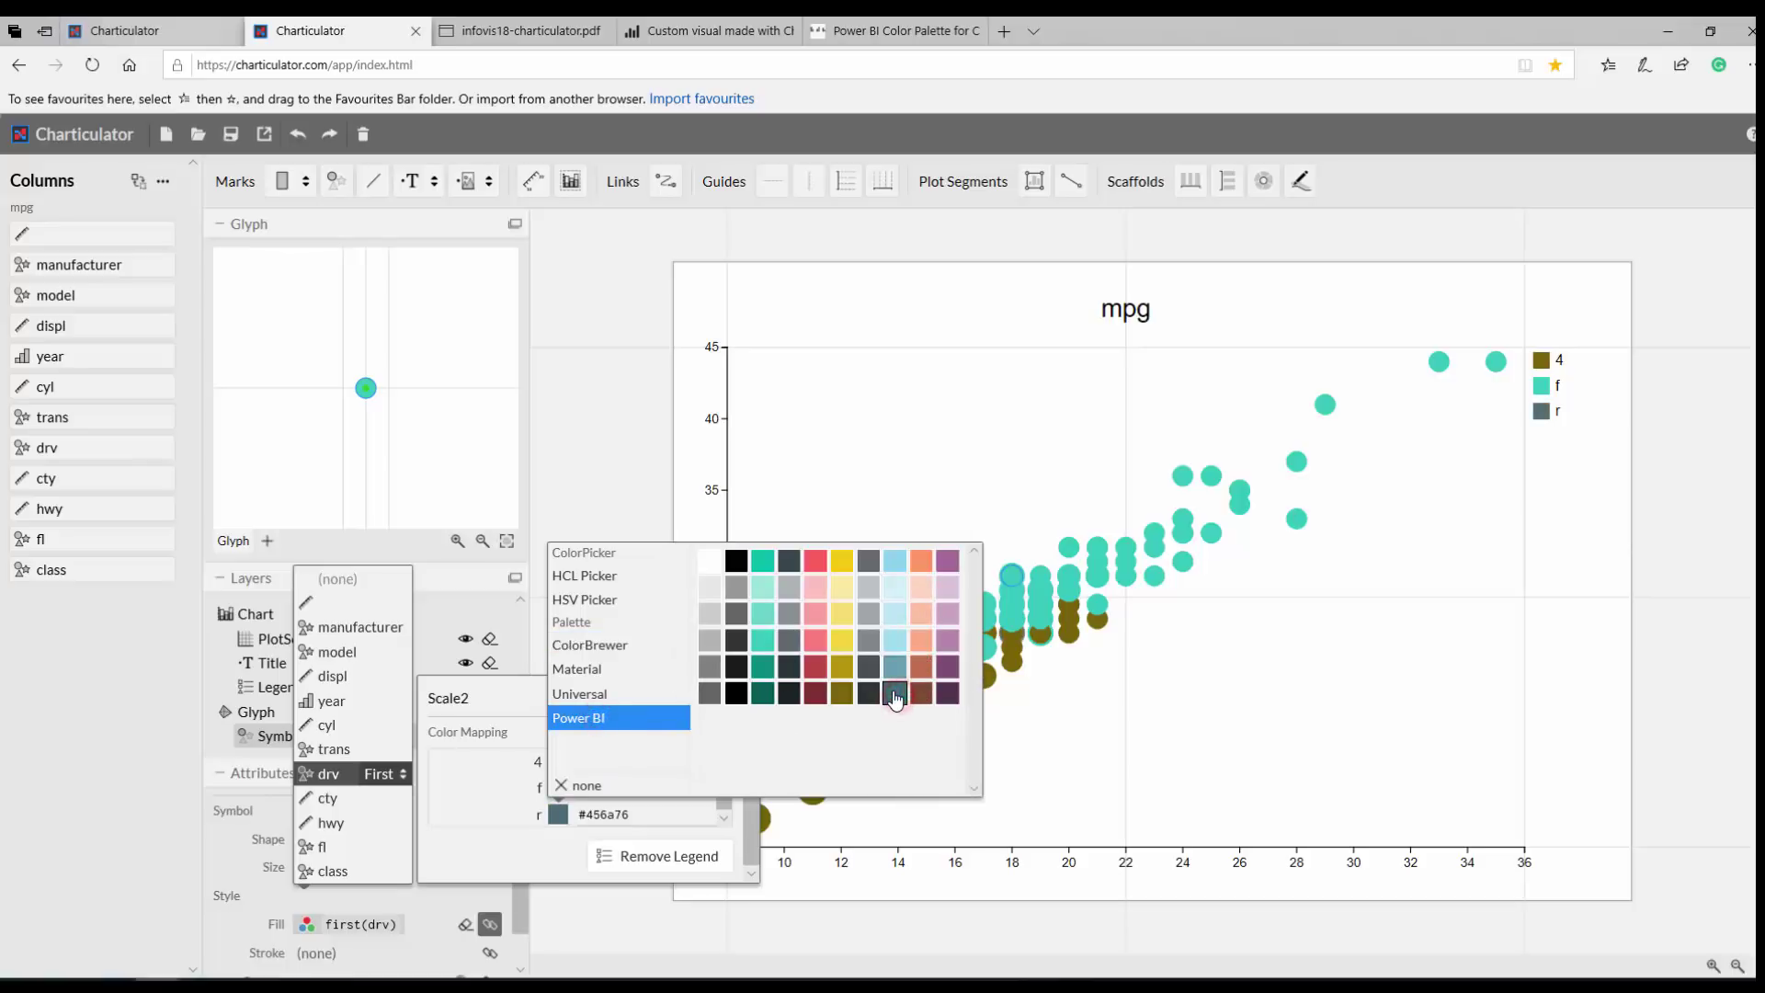
left_click(923, 695)
left_click(946, 572)
left_click(842, 616)
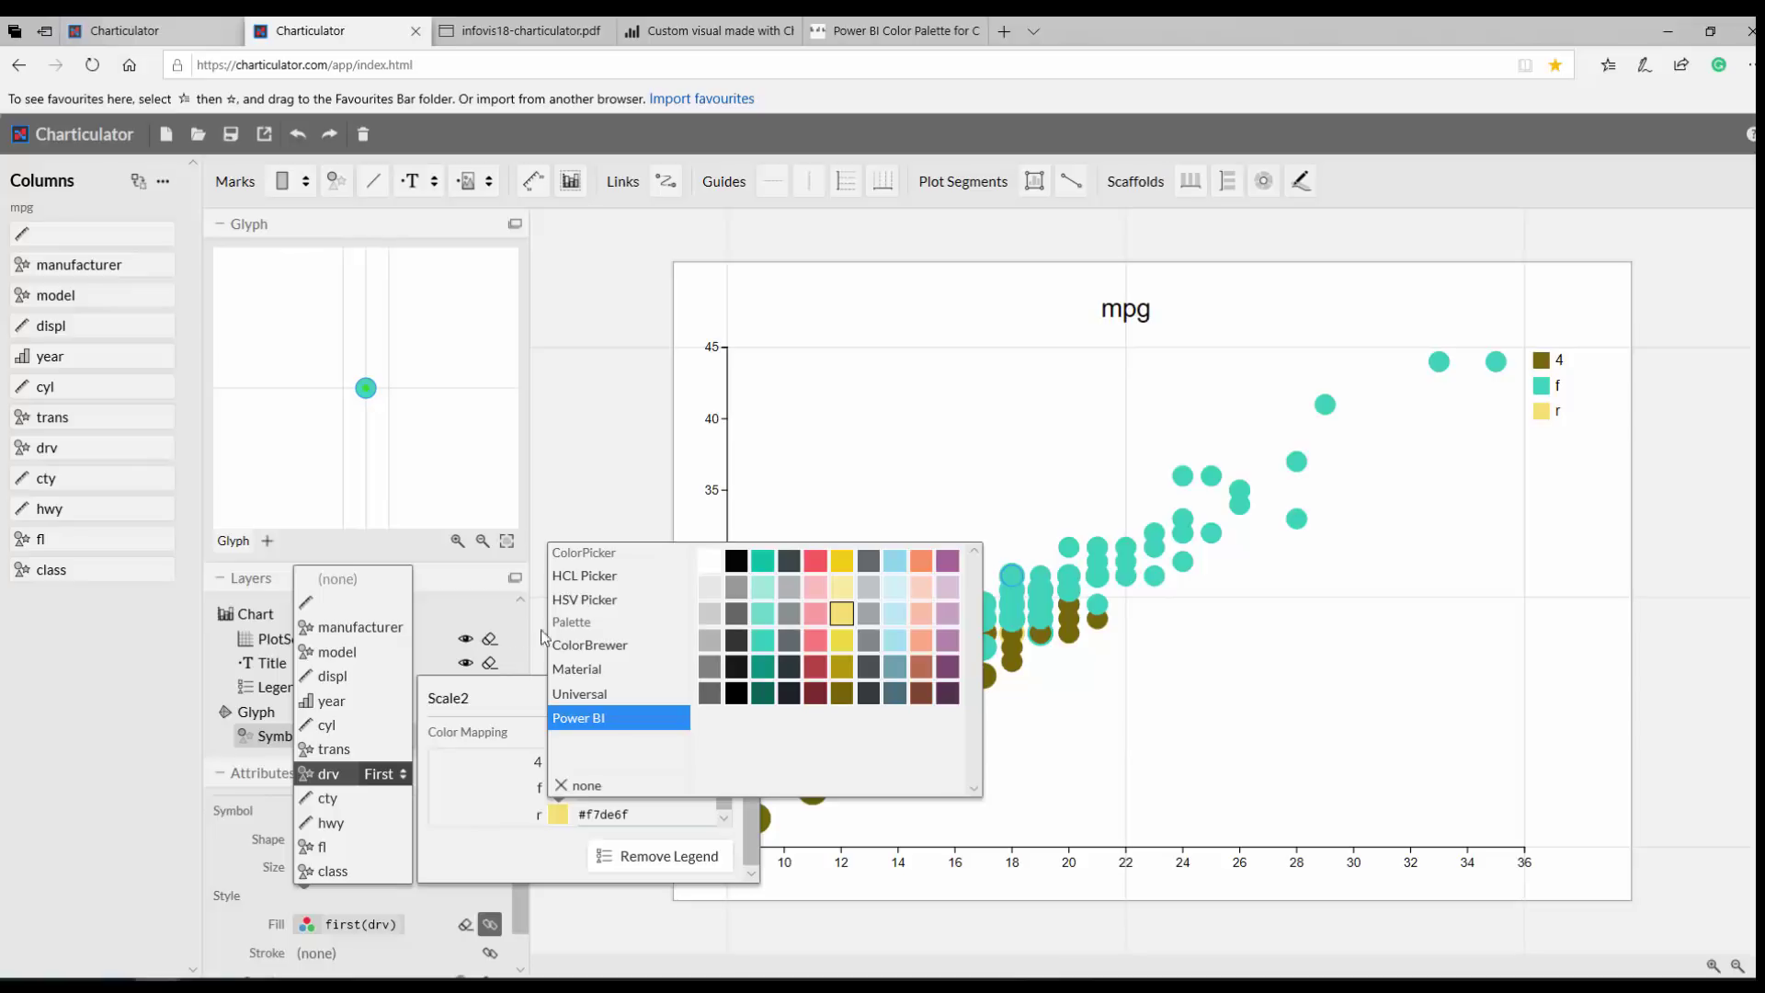
left_click(612, 512)
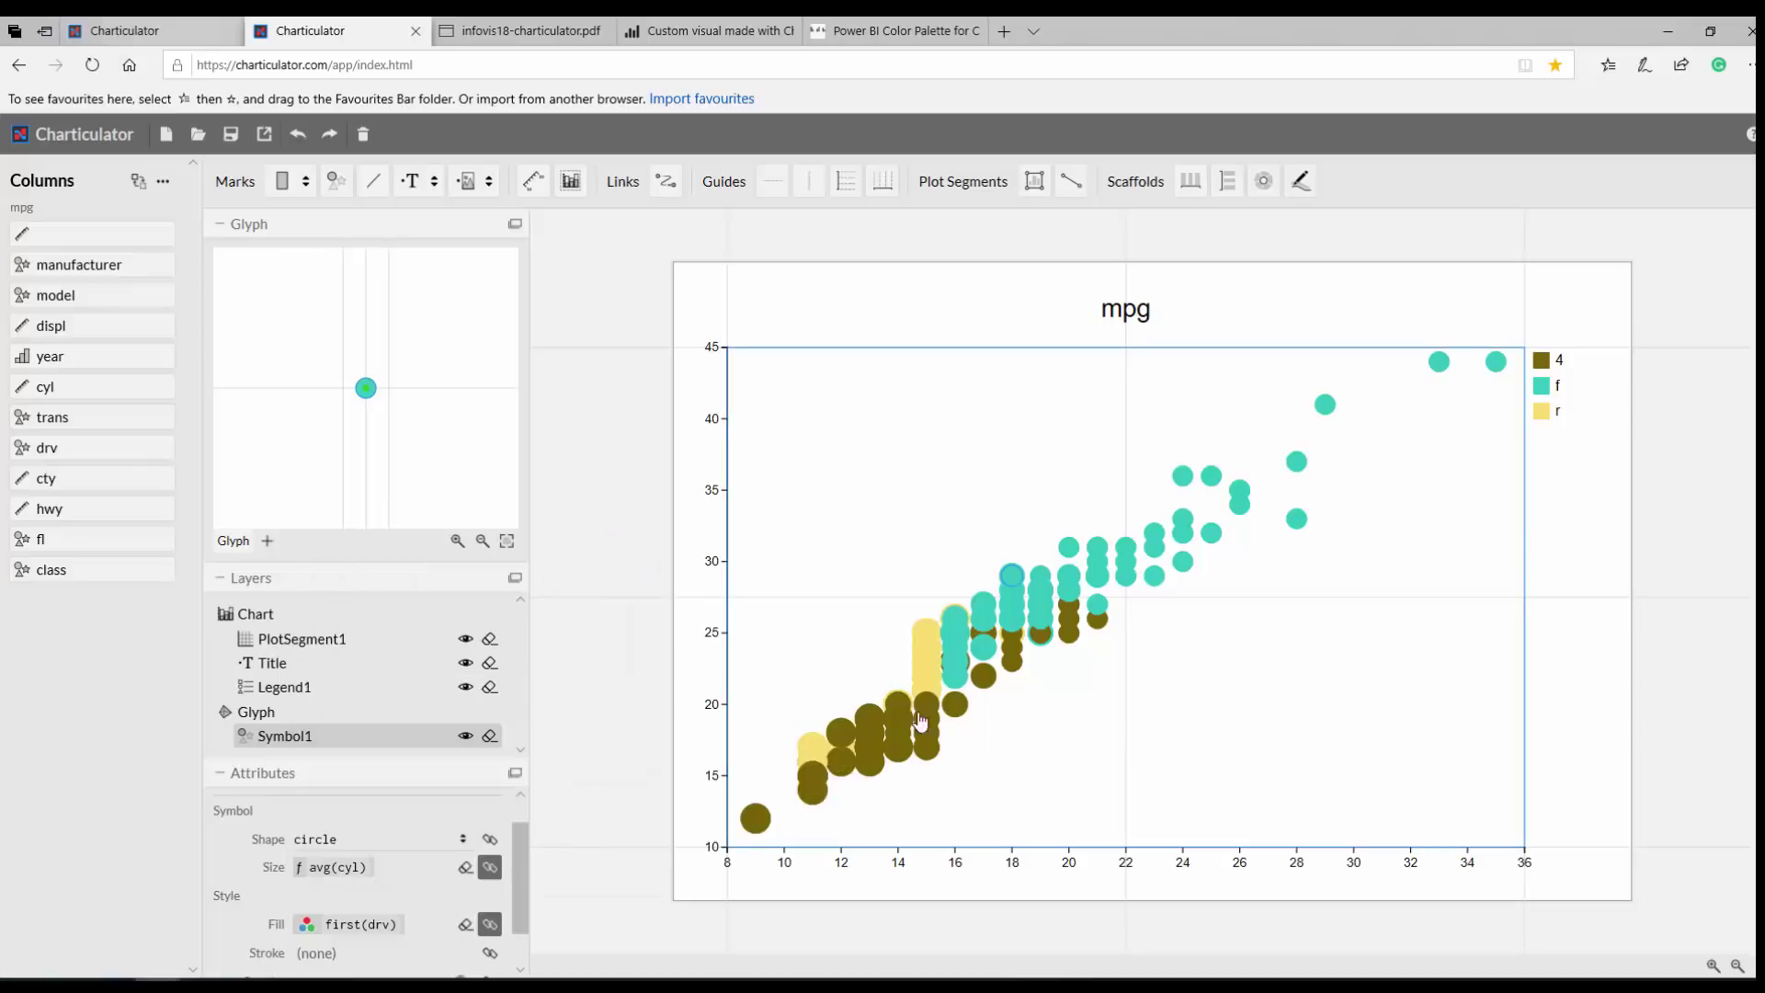
Step: Give the symbol a stroke from the Power BI palette, trying purple #a66999 and settling on brown #7f4b33
scroll(321, 962, "down", 1)
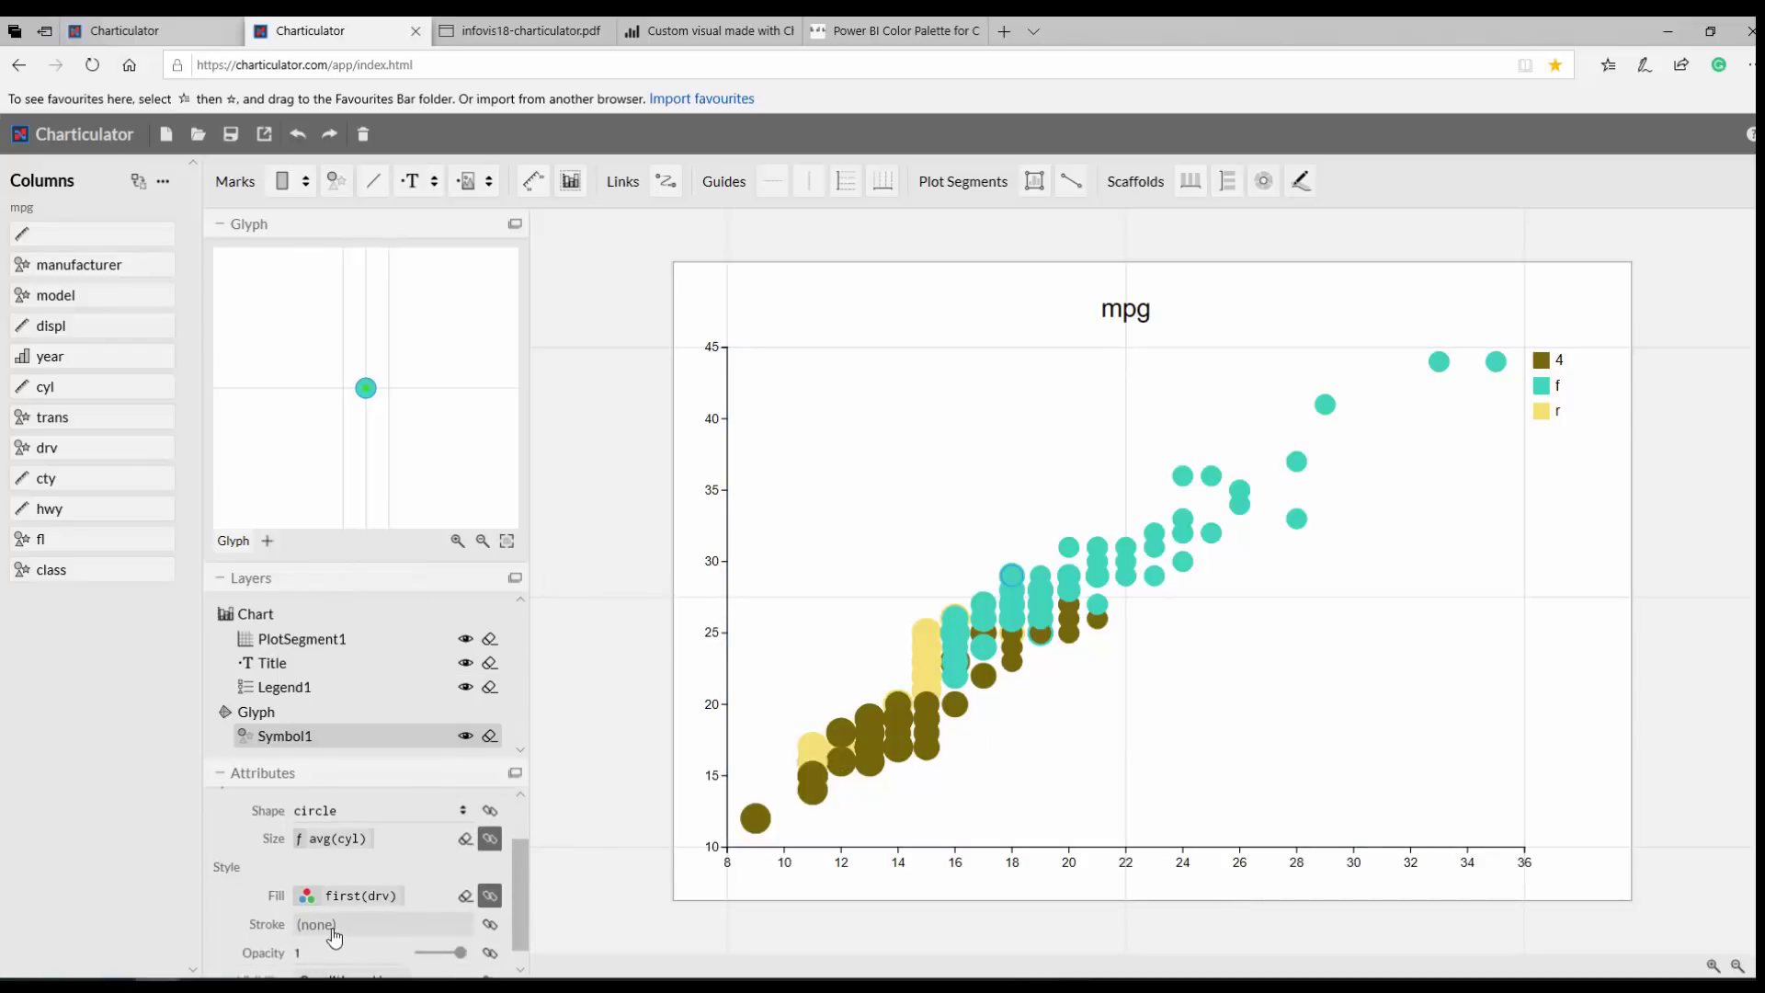
left_click(333, 928)
left_click(336, 826)
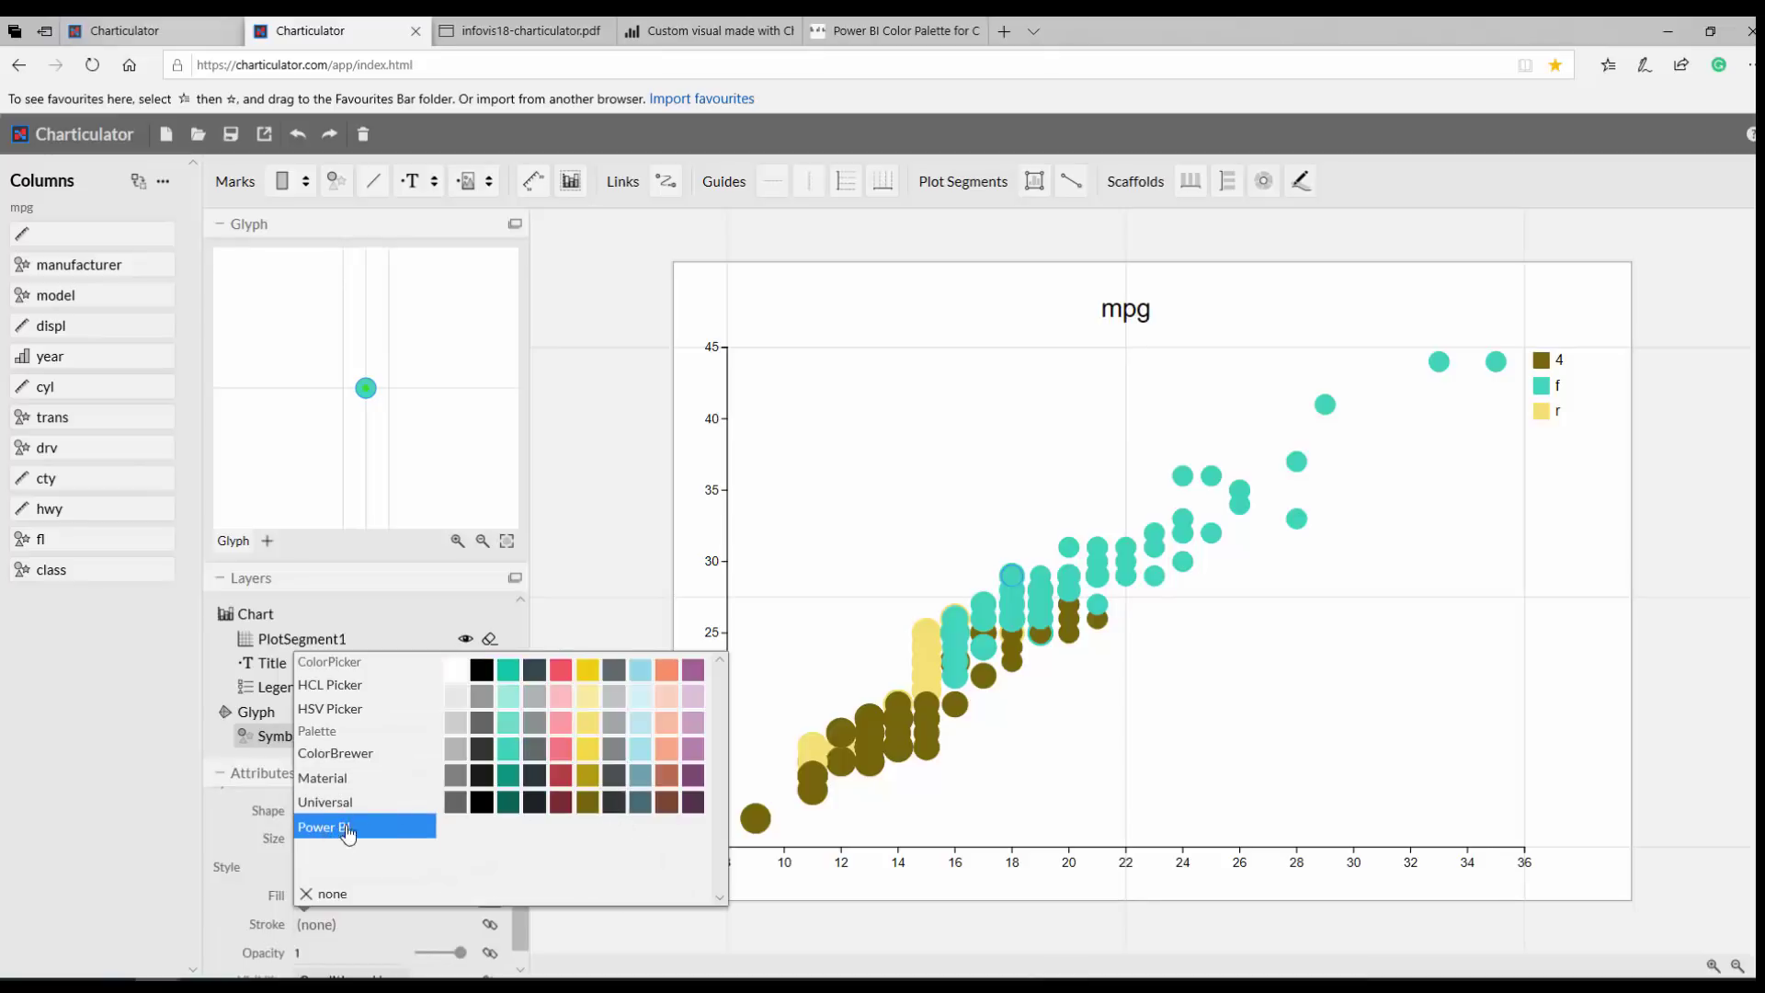
left_click(692, 679)
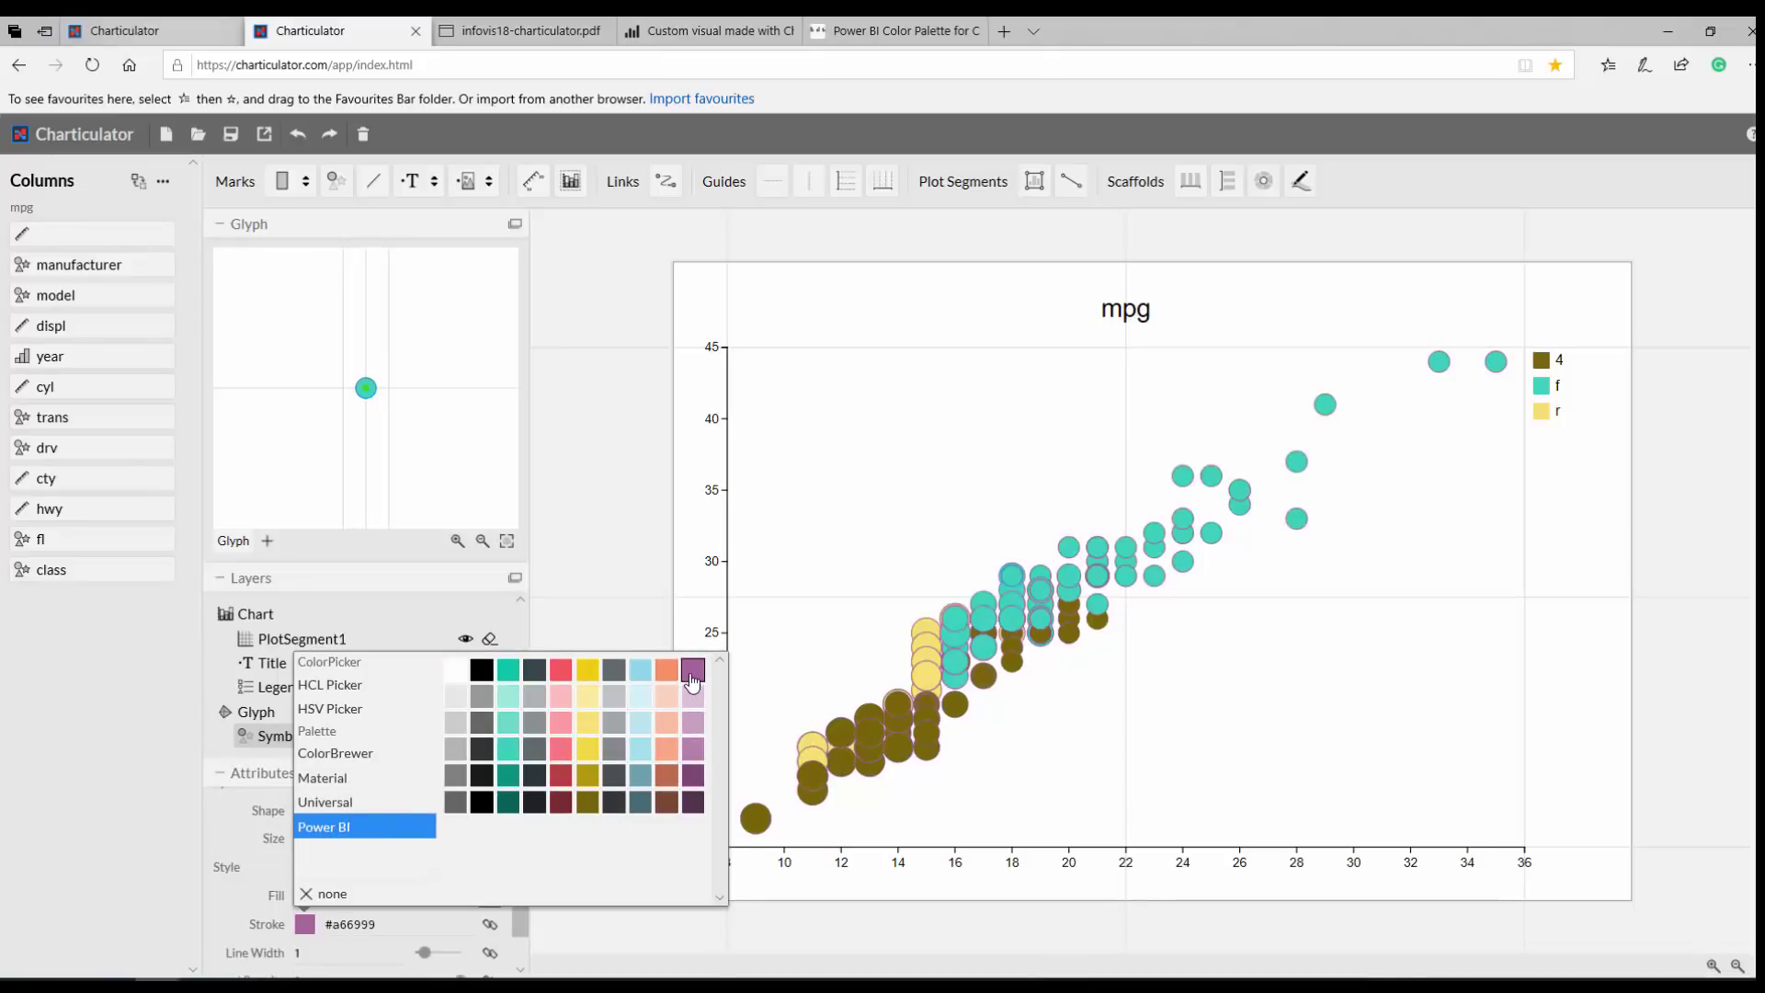
left_click(664, 802)
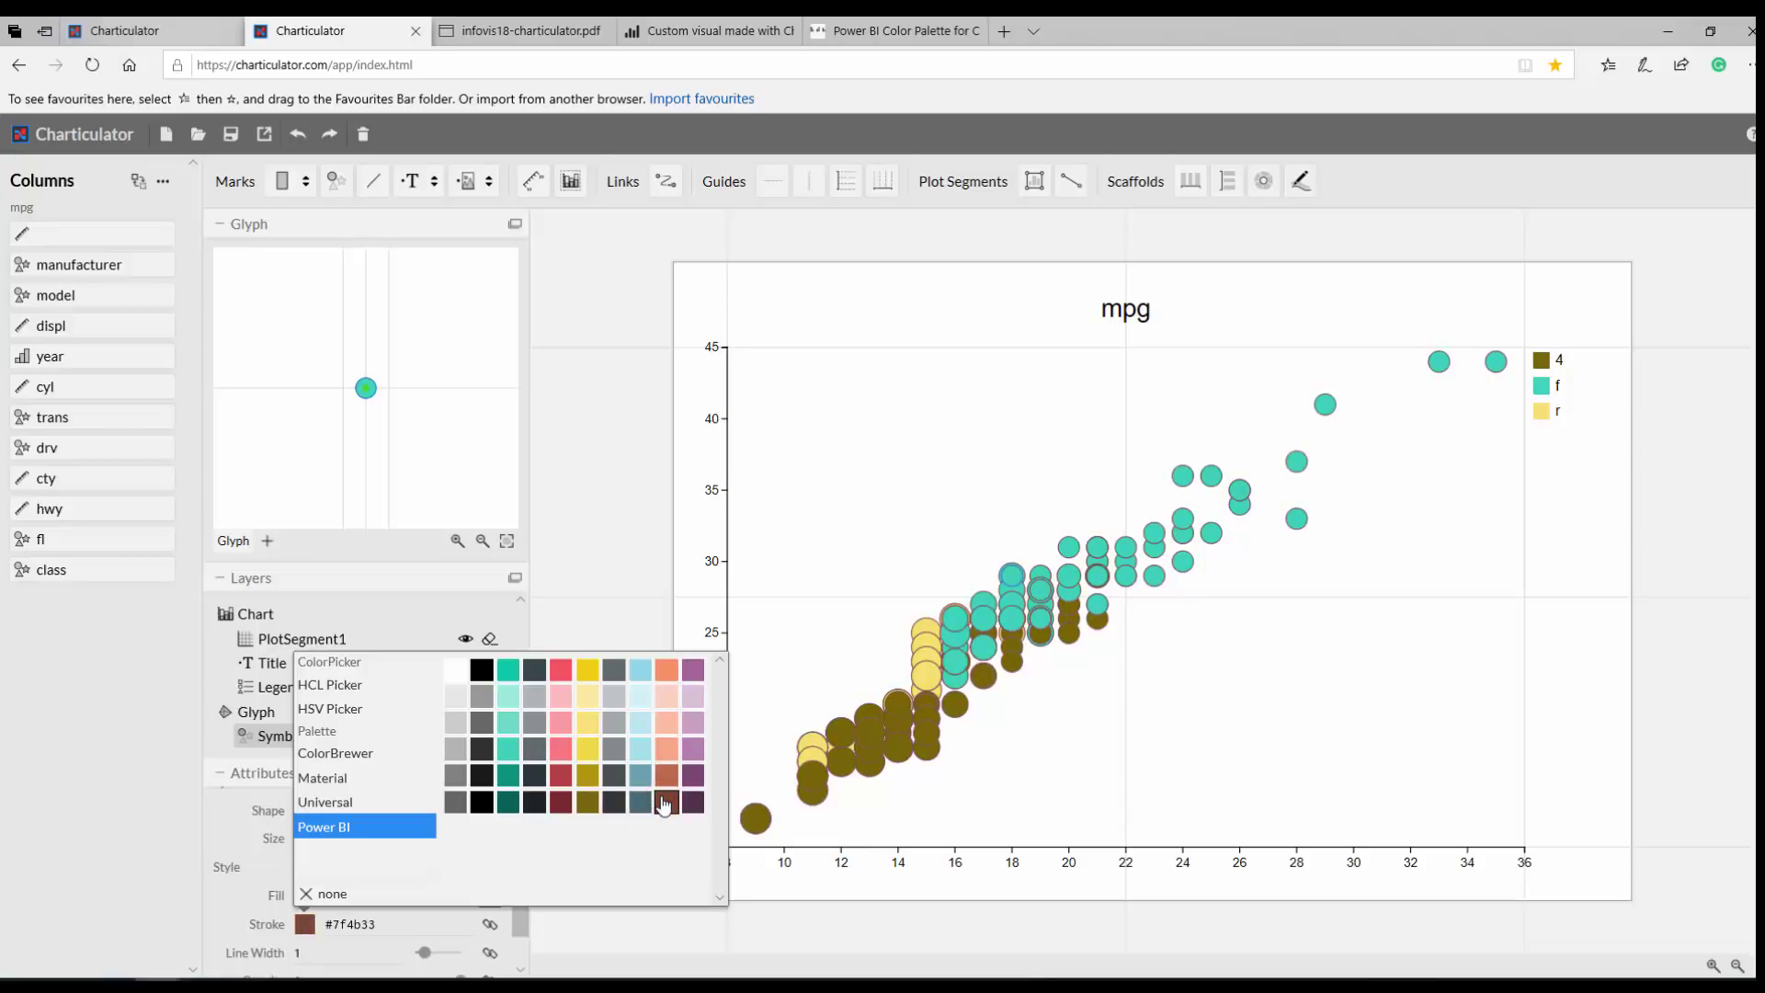
left_click(568, 577)
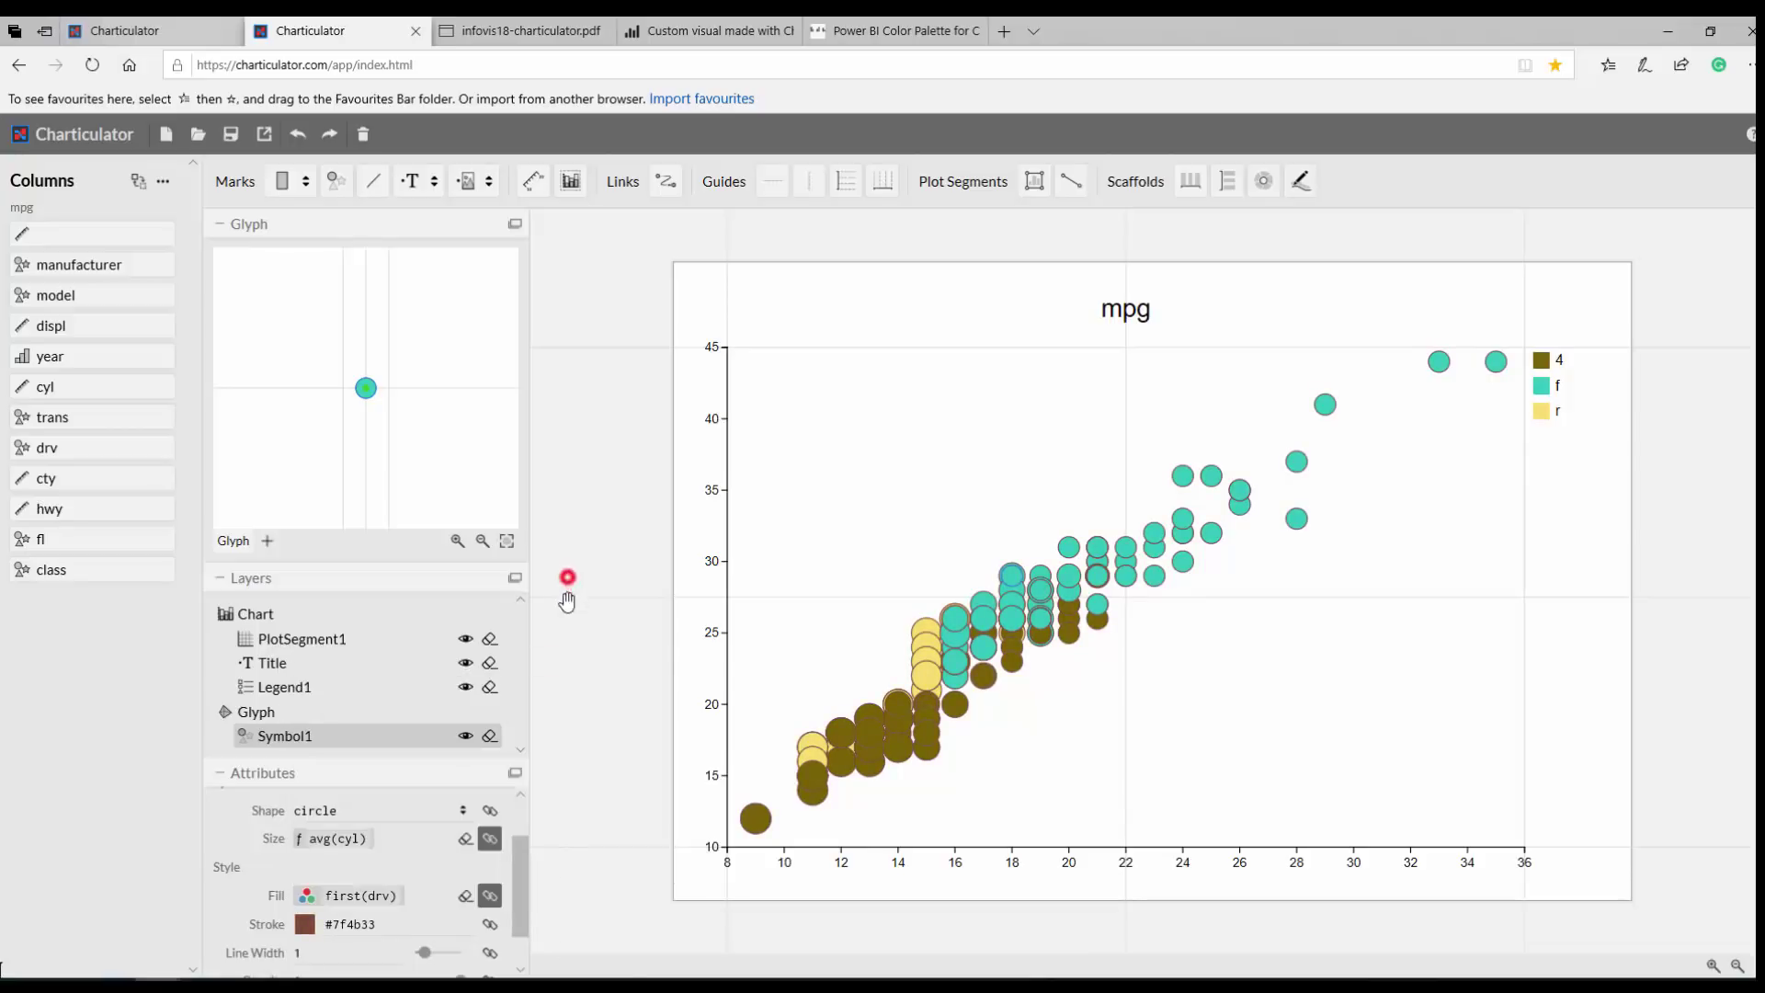
Step: Set the symbol's line width to about 1.59 and its opacity to 0.8
scroll(320, 930, "down", 1)
mouse_move(429, 934)
left_mouse_down()
mouse_move(432, 961)
mouse_move(453, 954)
left_mouse_up()
scroll(361, 930, "down", 1)
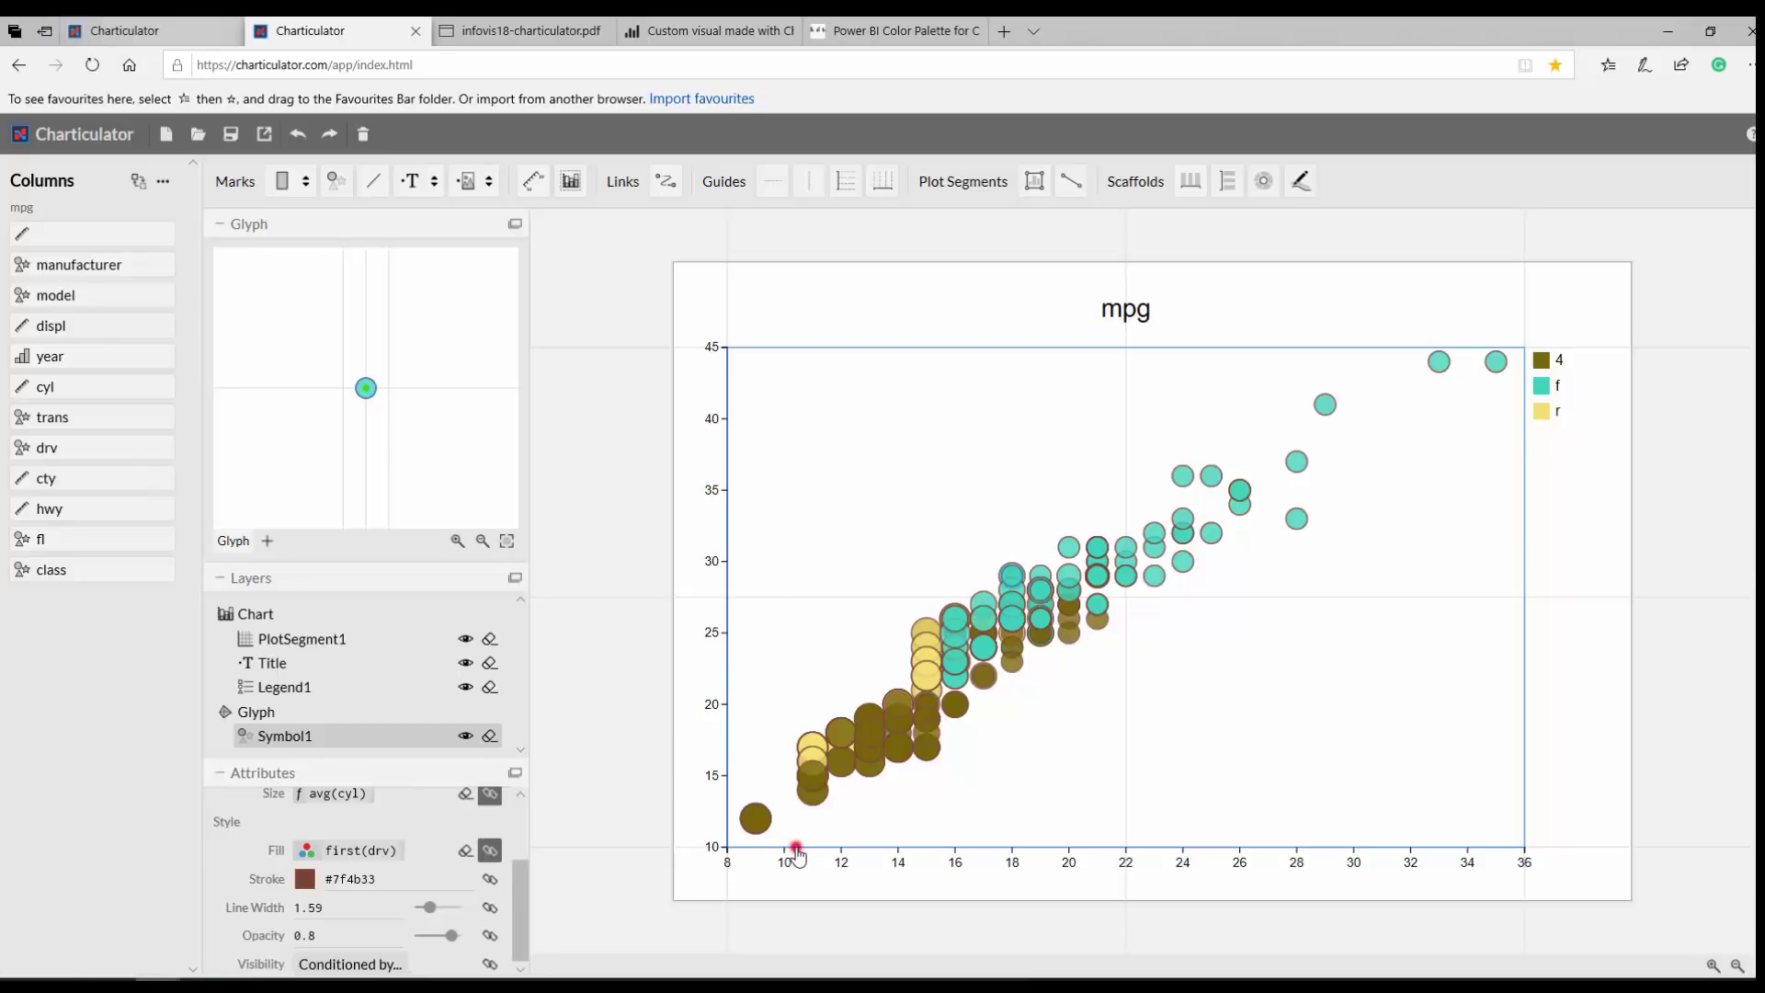
Step: Examine the plot segment's X axis range, mode and tick settings, and the symbol's style attributes
left_click(798, 854)
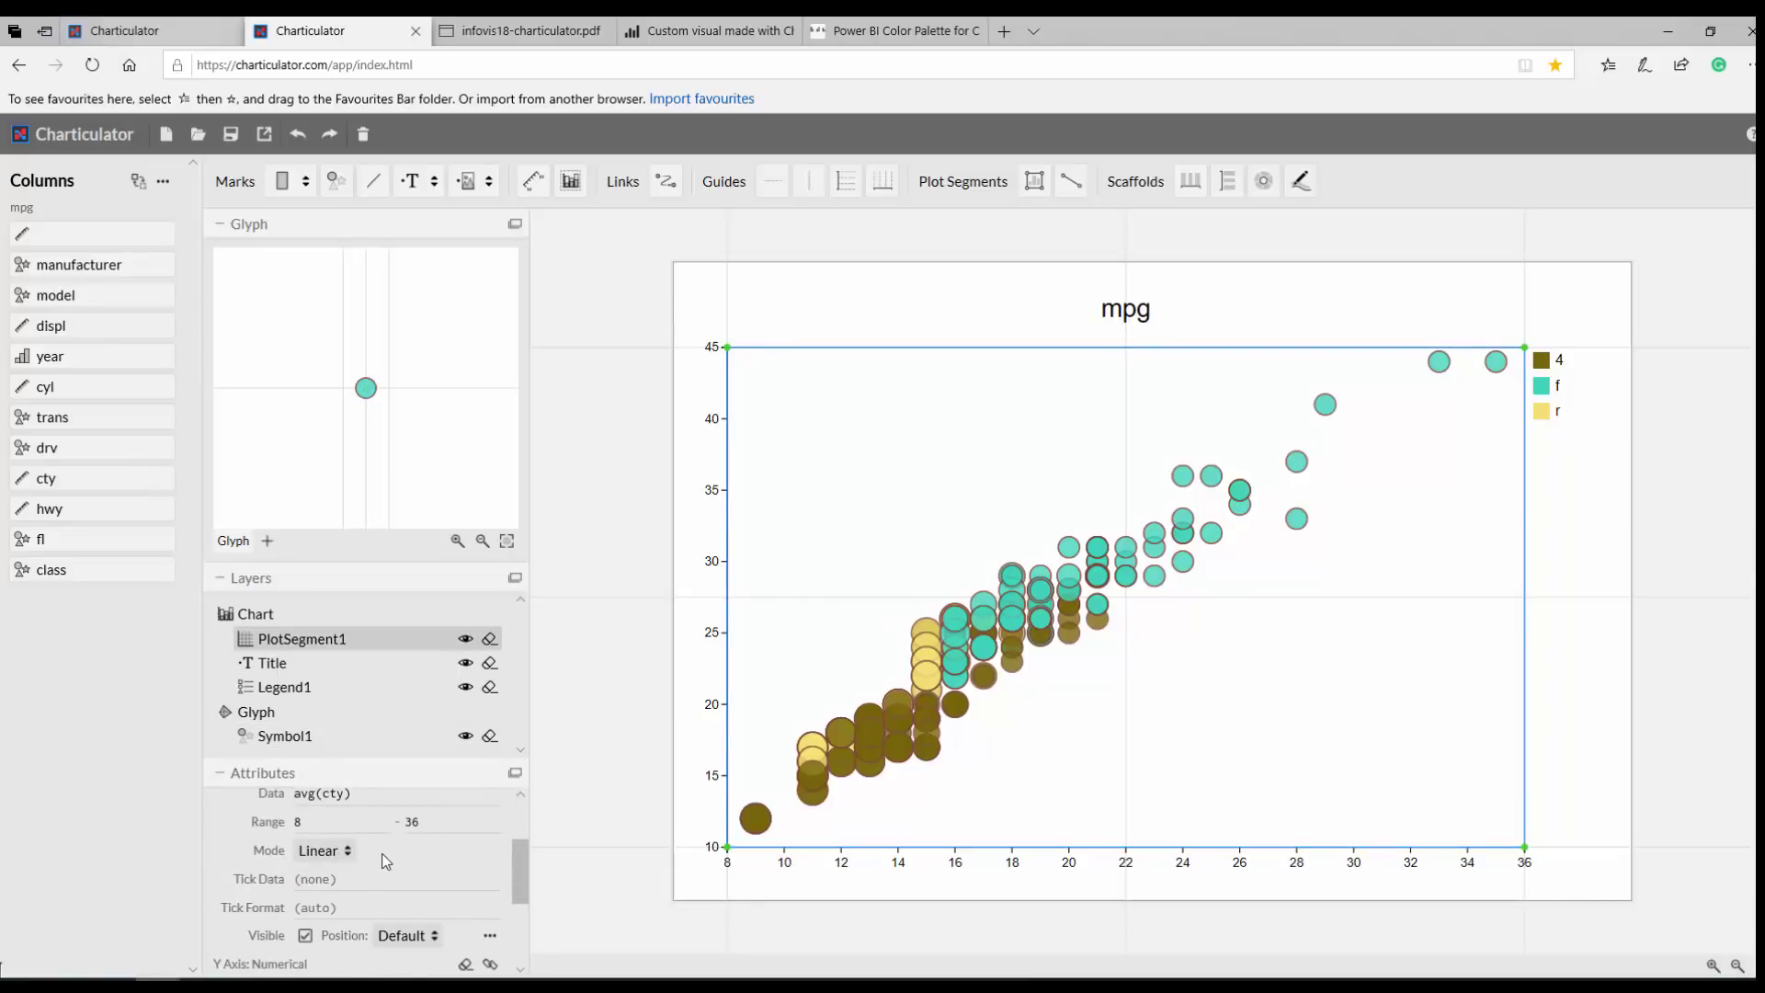
scroll(373, 856, "up", 1)
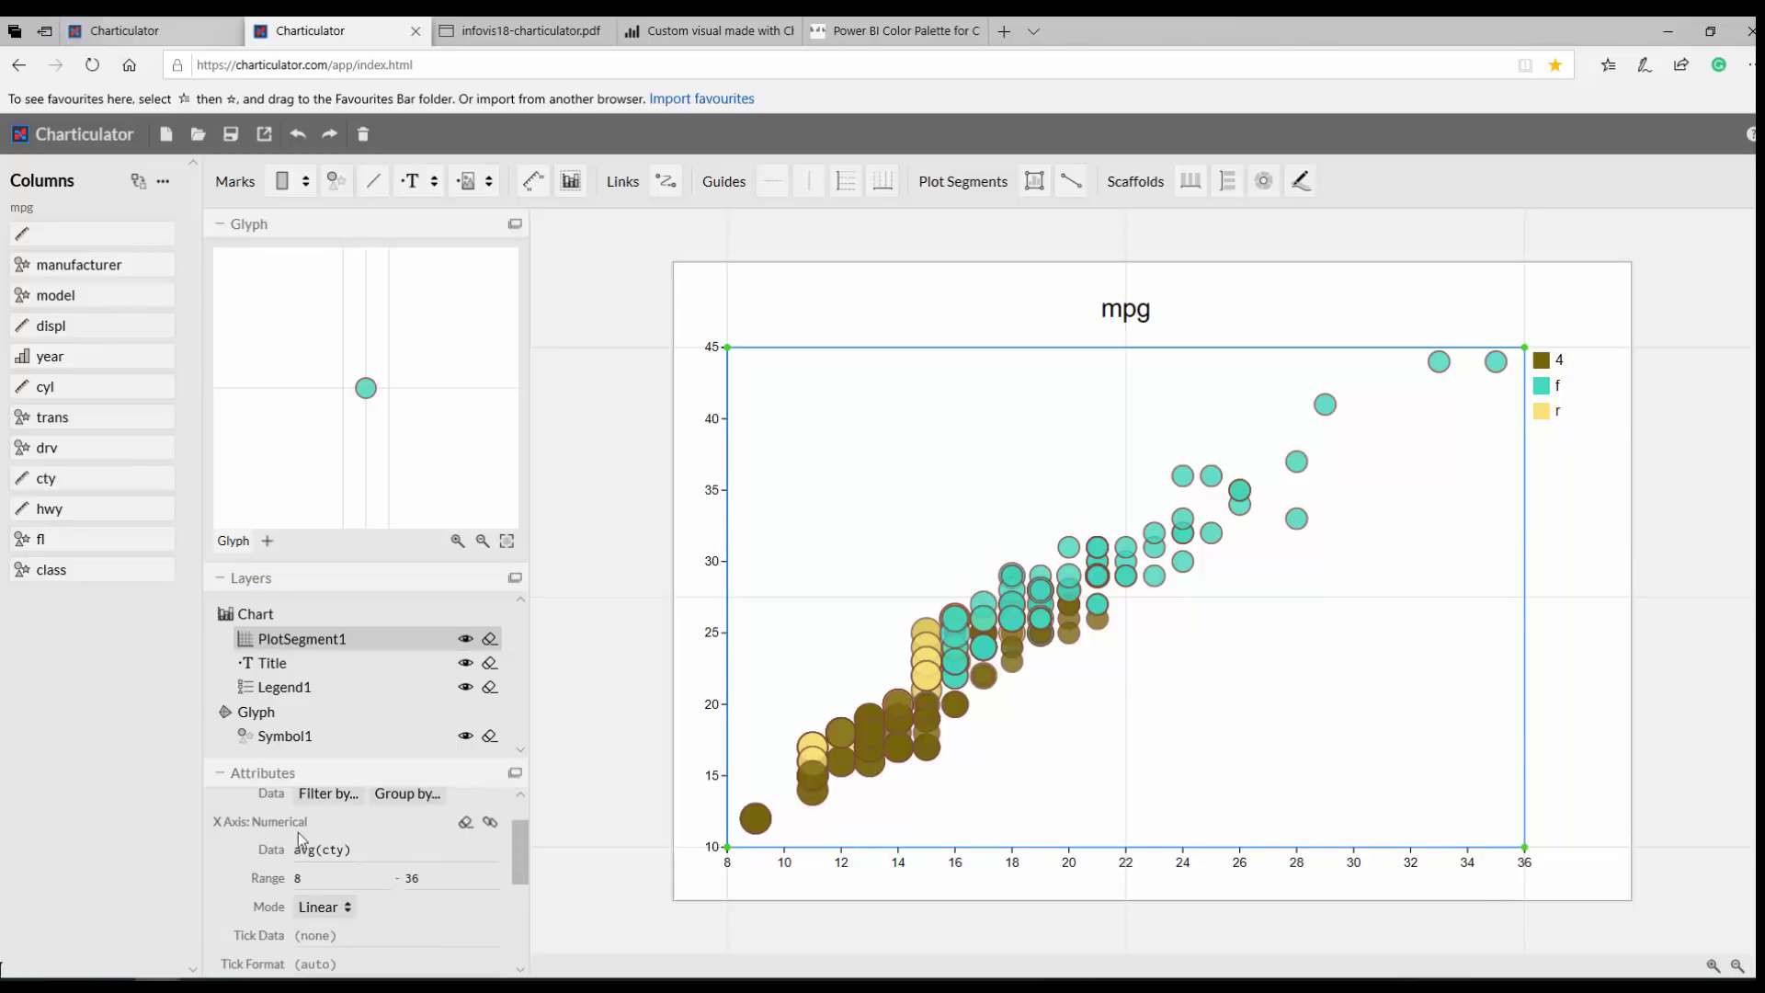
left_click(342, 910)
left_click(349, 884)
scroll(349, 887, "down", 1)
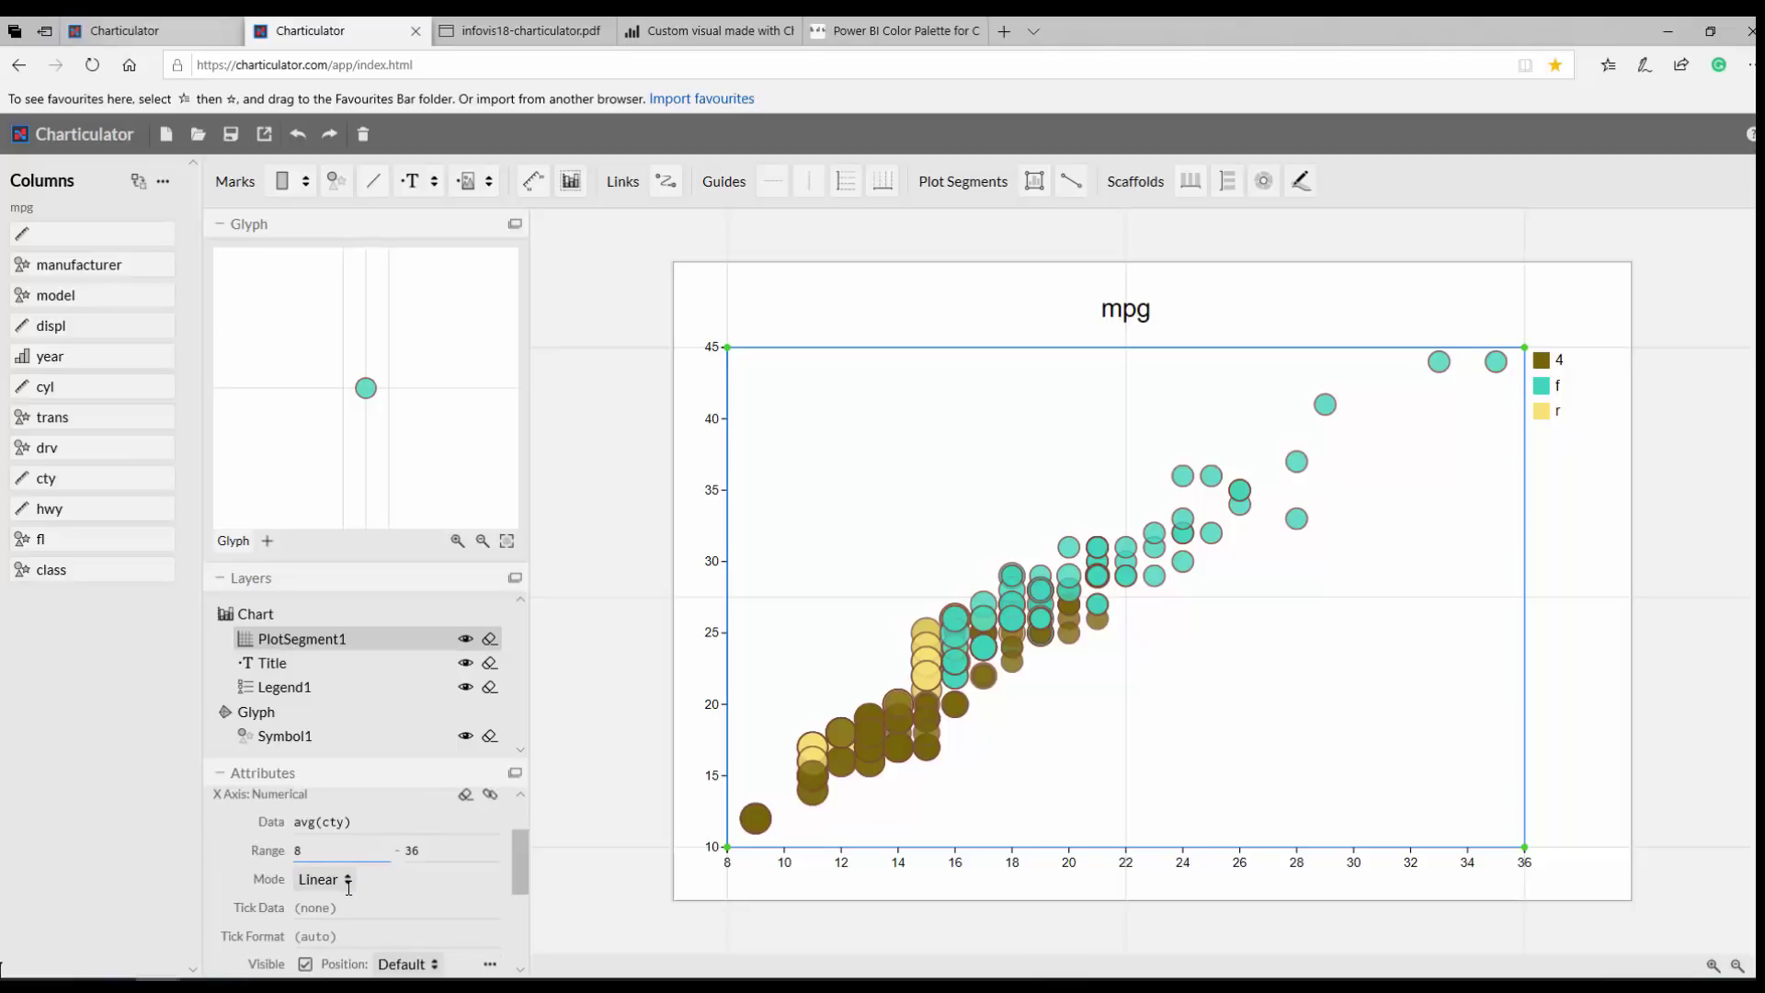
scroll(349, 887, "down", 1)
left_click(344, 962)
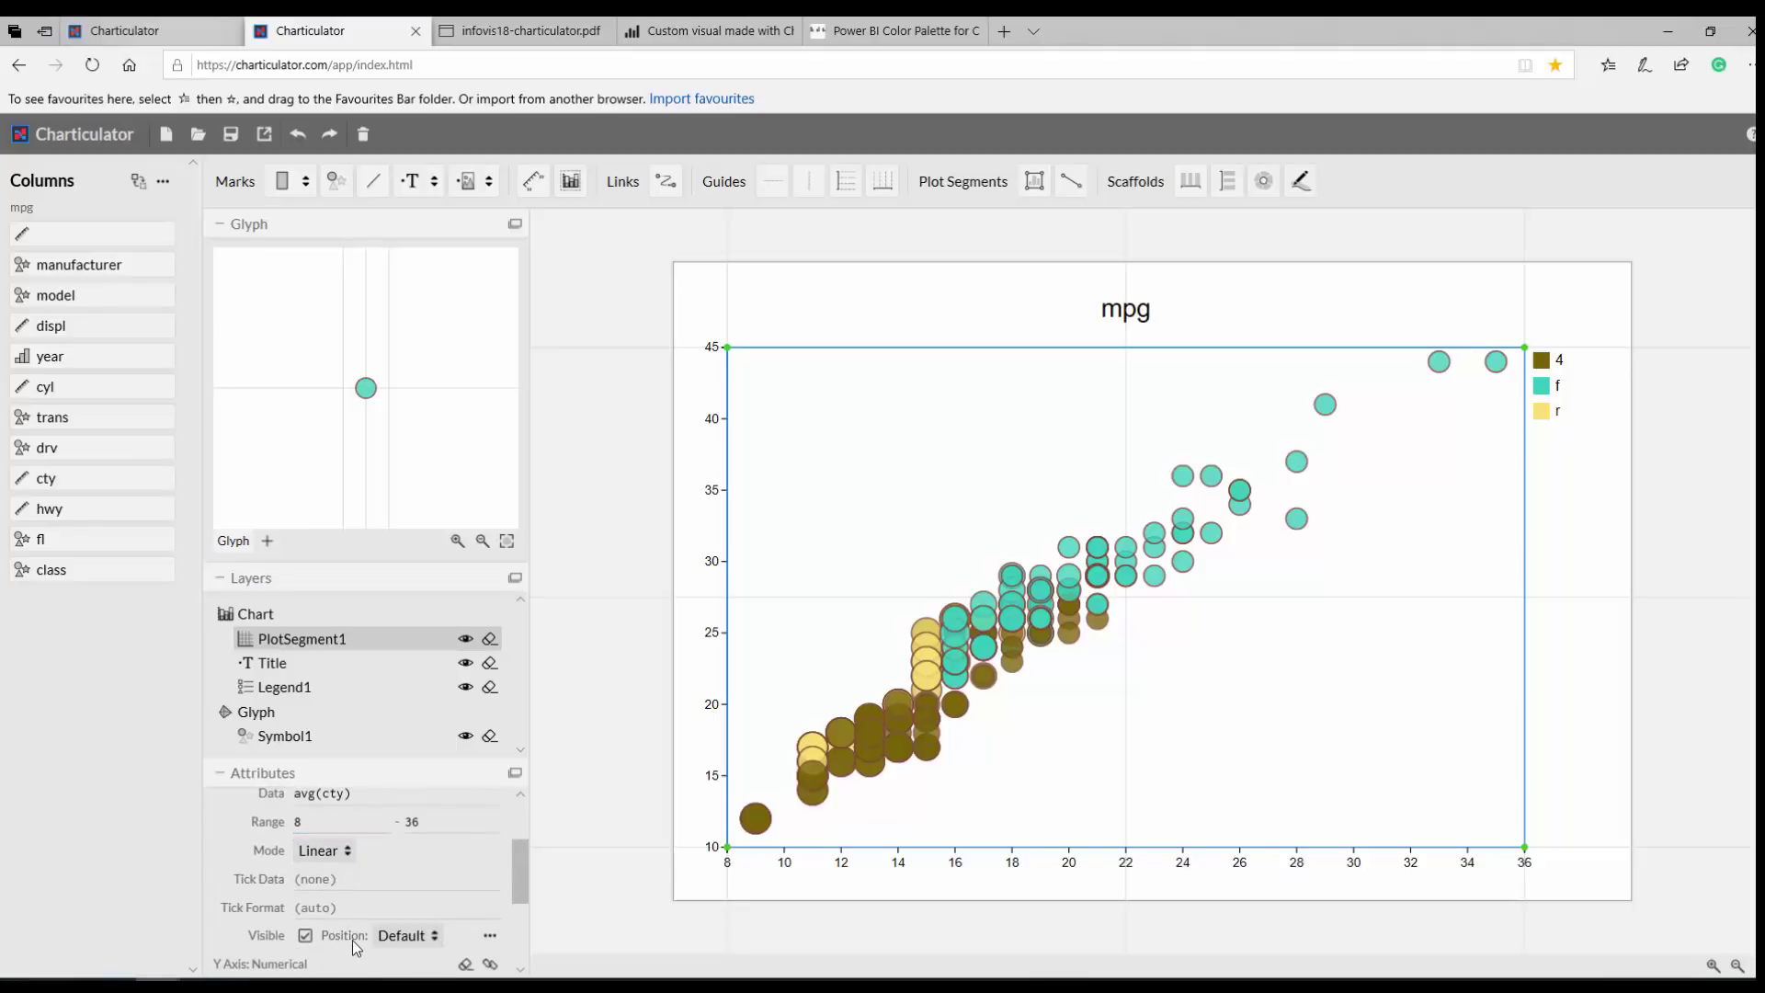
left_click(758, 818)
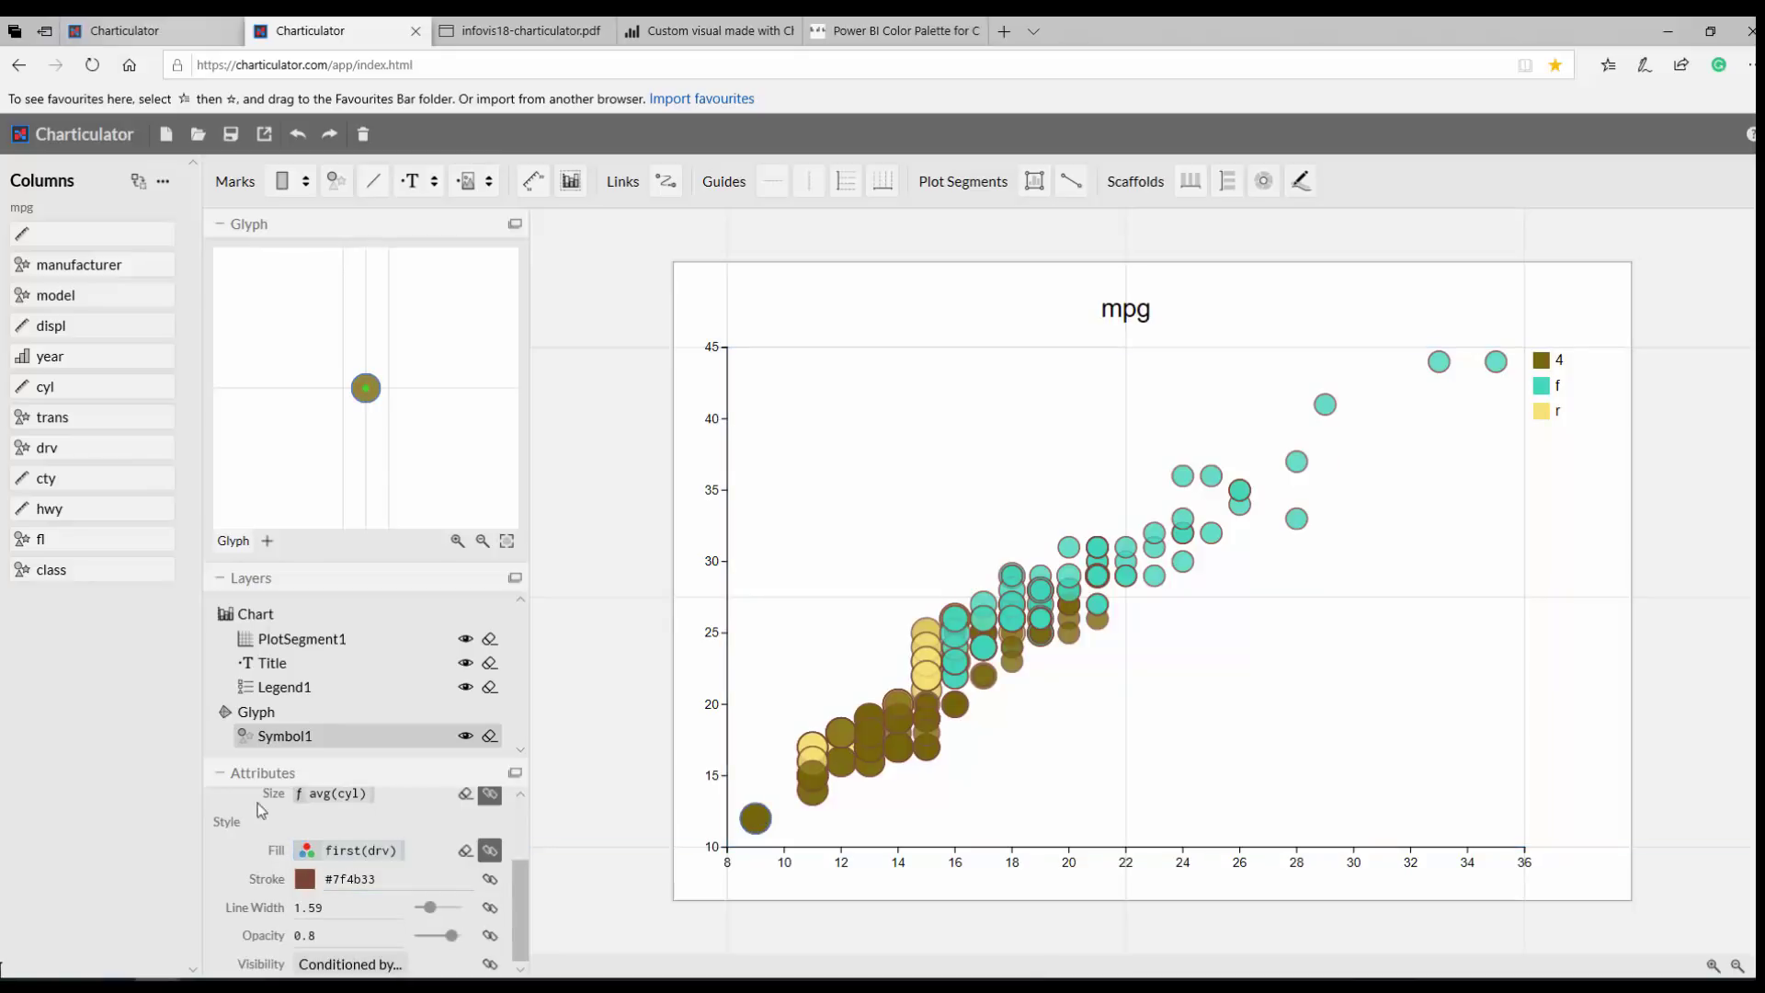
left_click(376, 879)
Step: Try different alignments for the drv legend and settle on left horizontal and bottom vertical alignment
left_click(1604, 384)
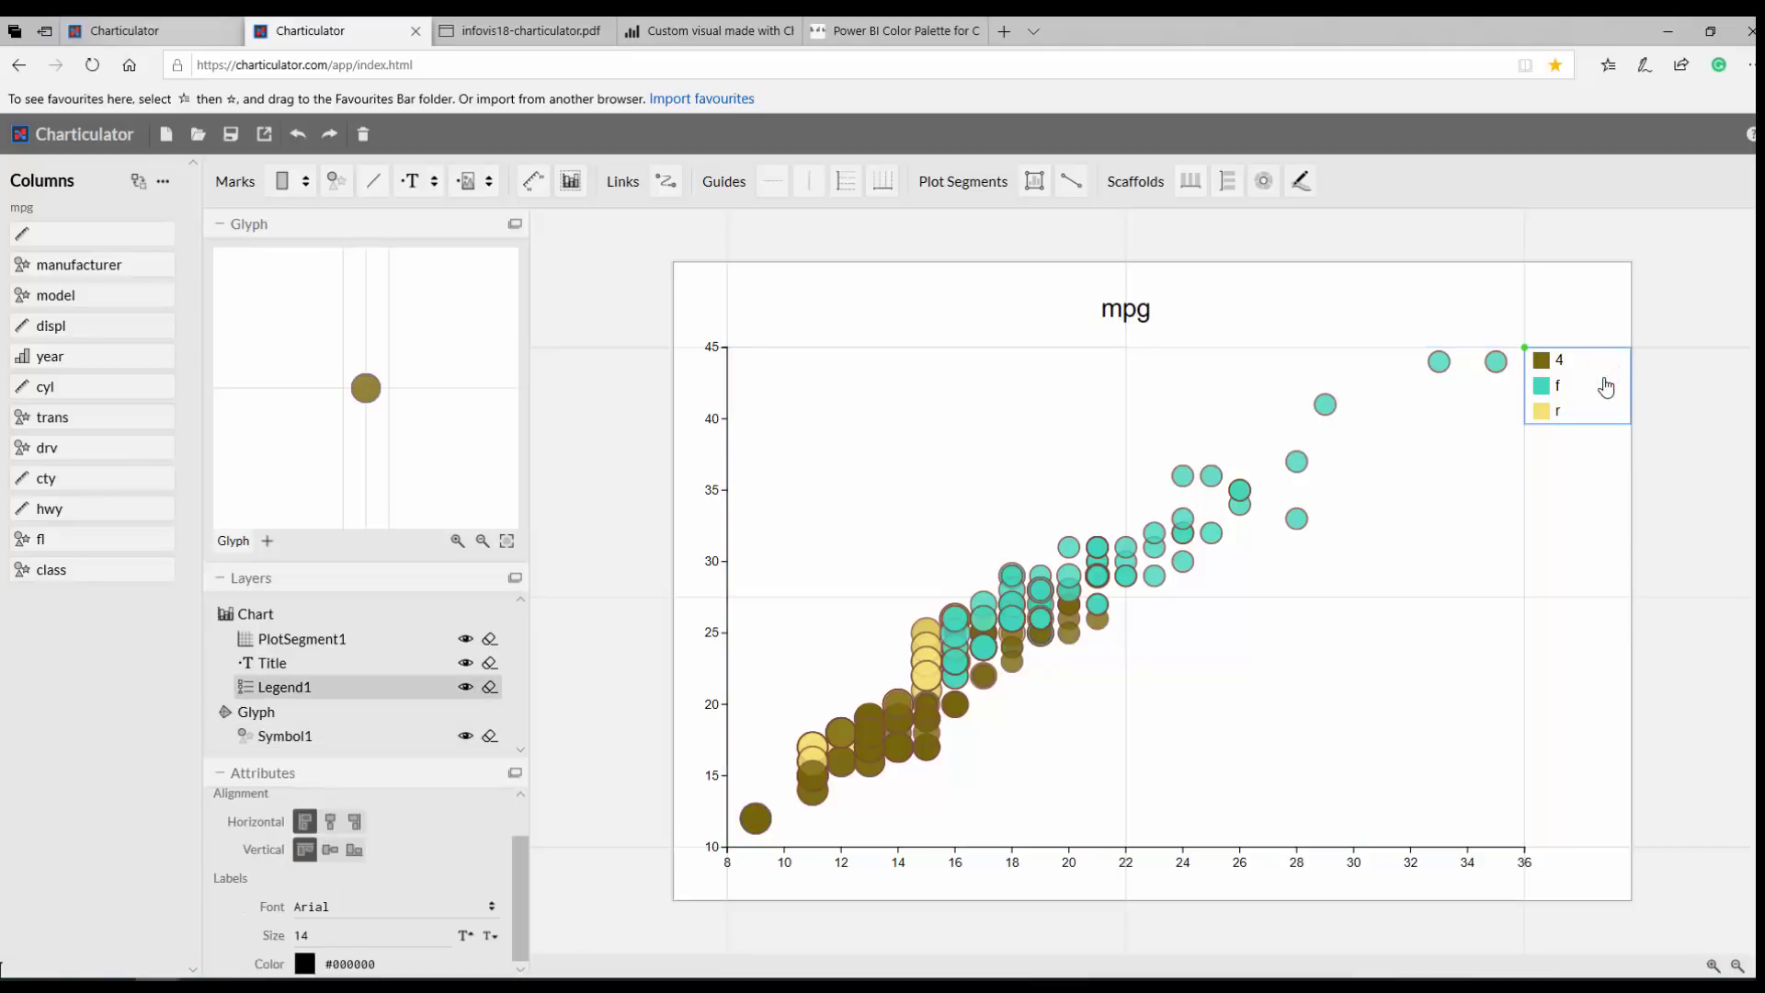
left_click(331, 821)
left_click(329, 848)
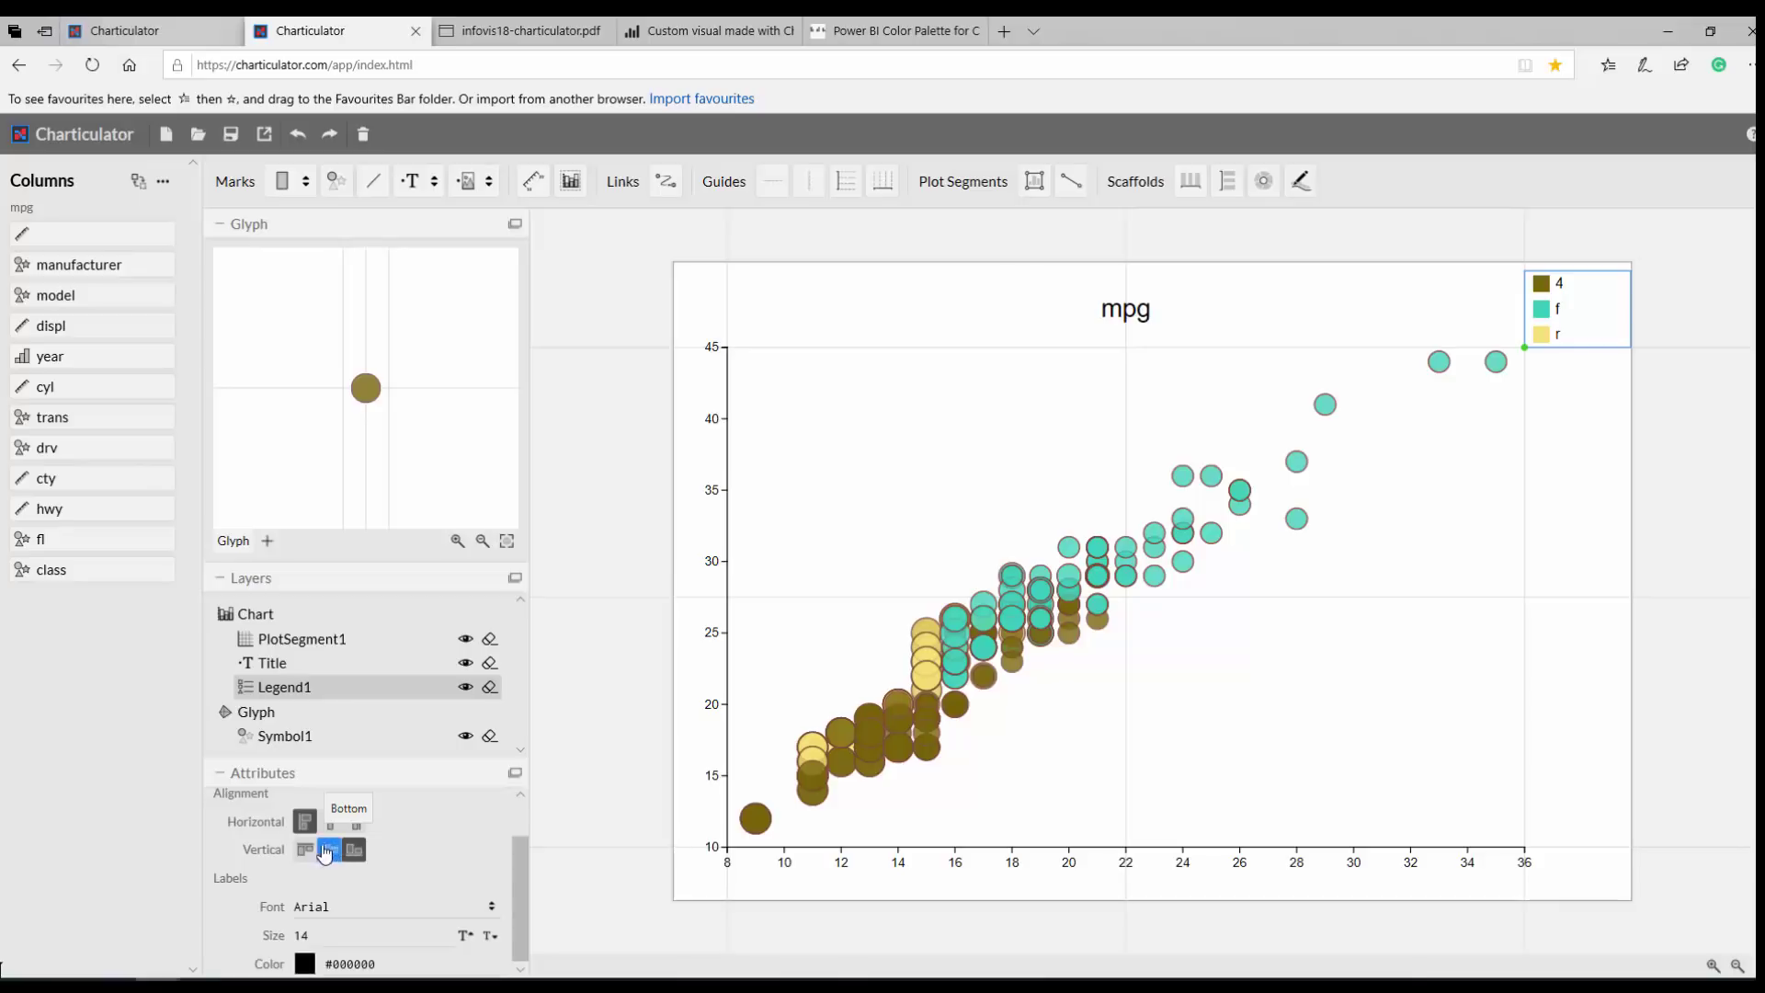
left_click(329, 850)
left_click(352, 822)
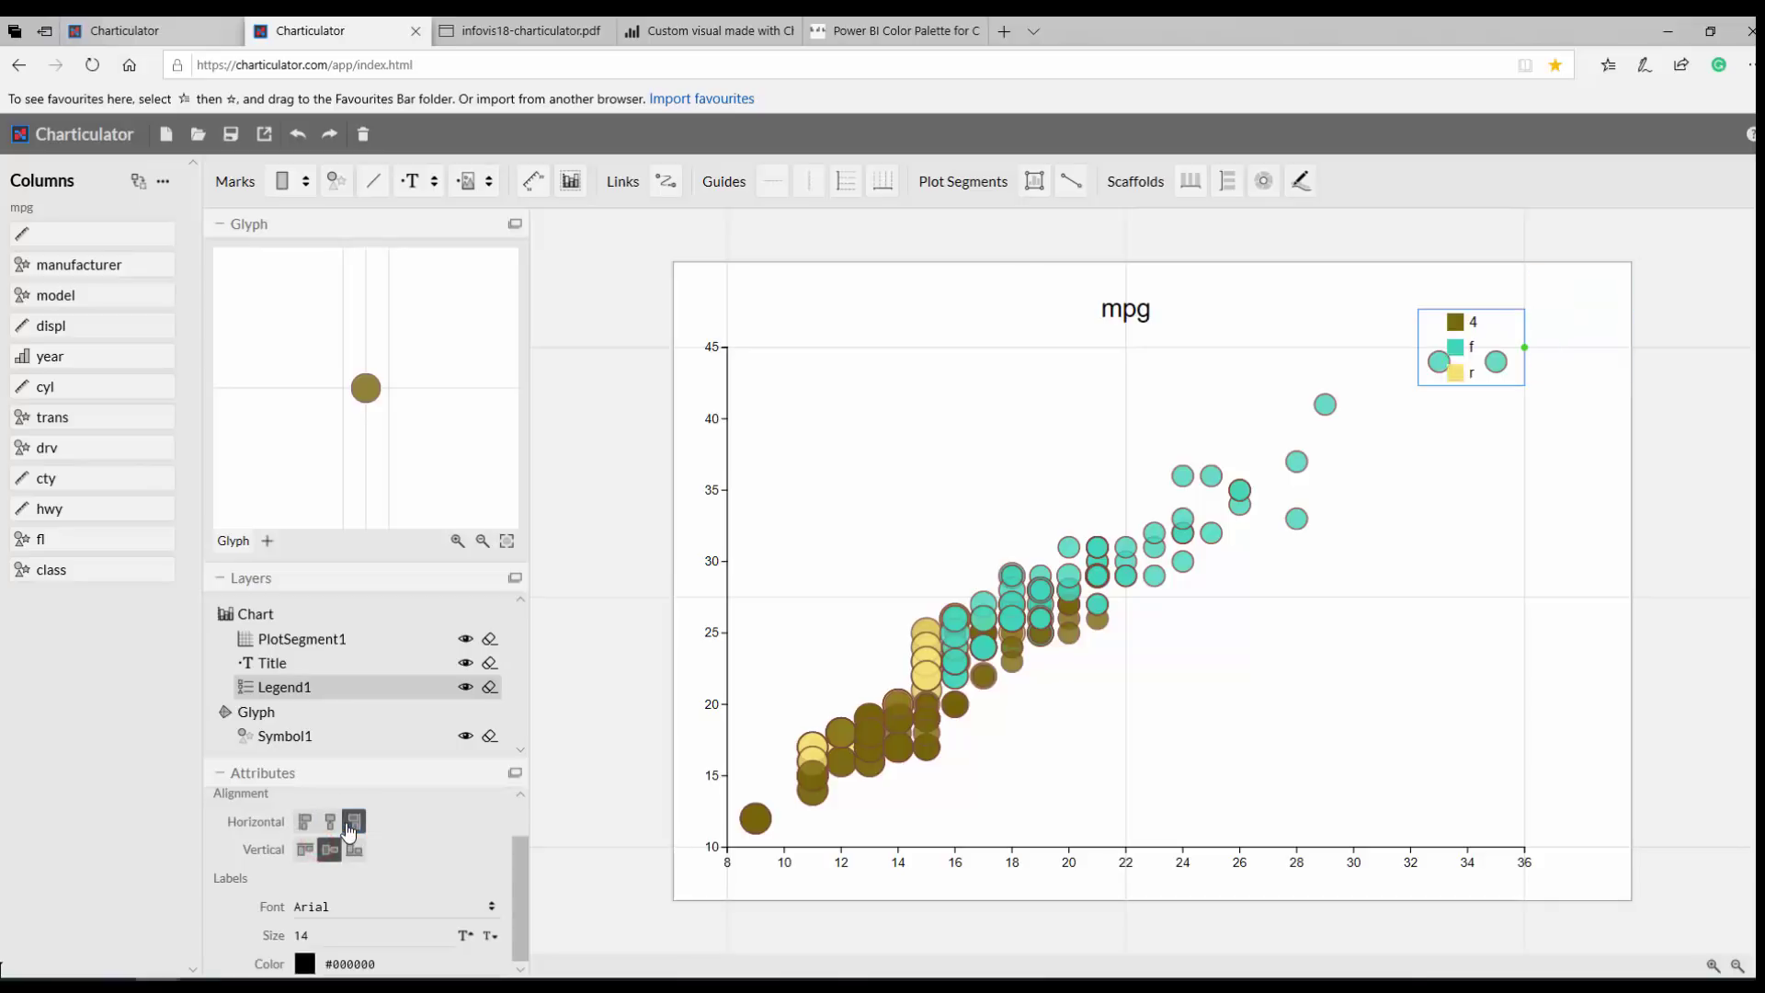
left_click(336, 937)
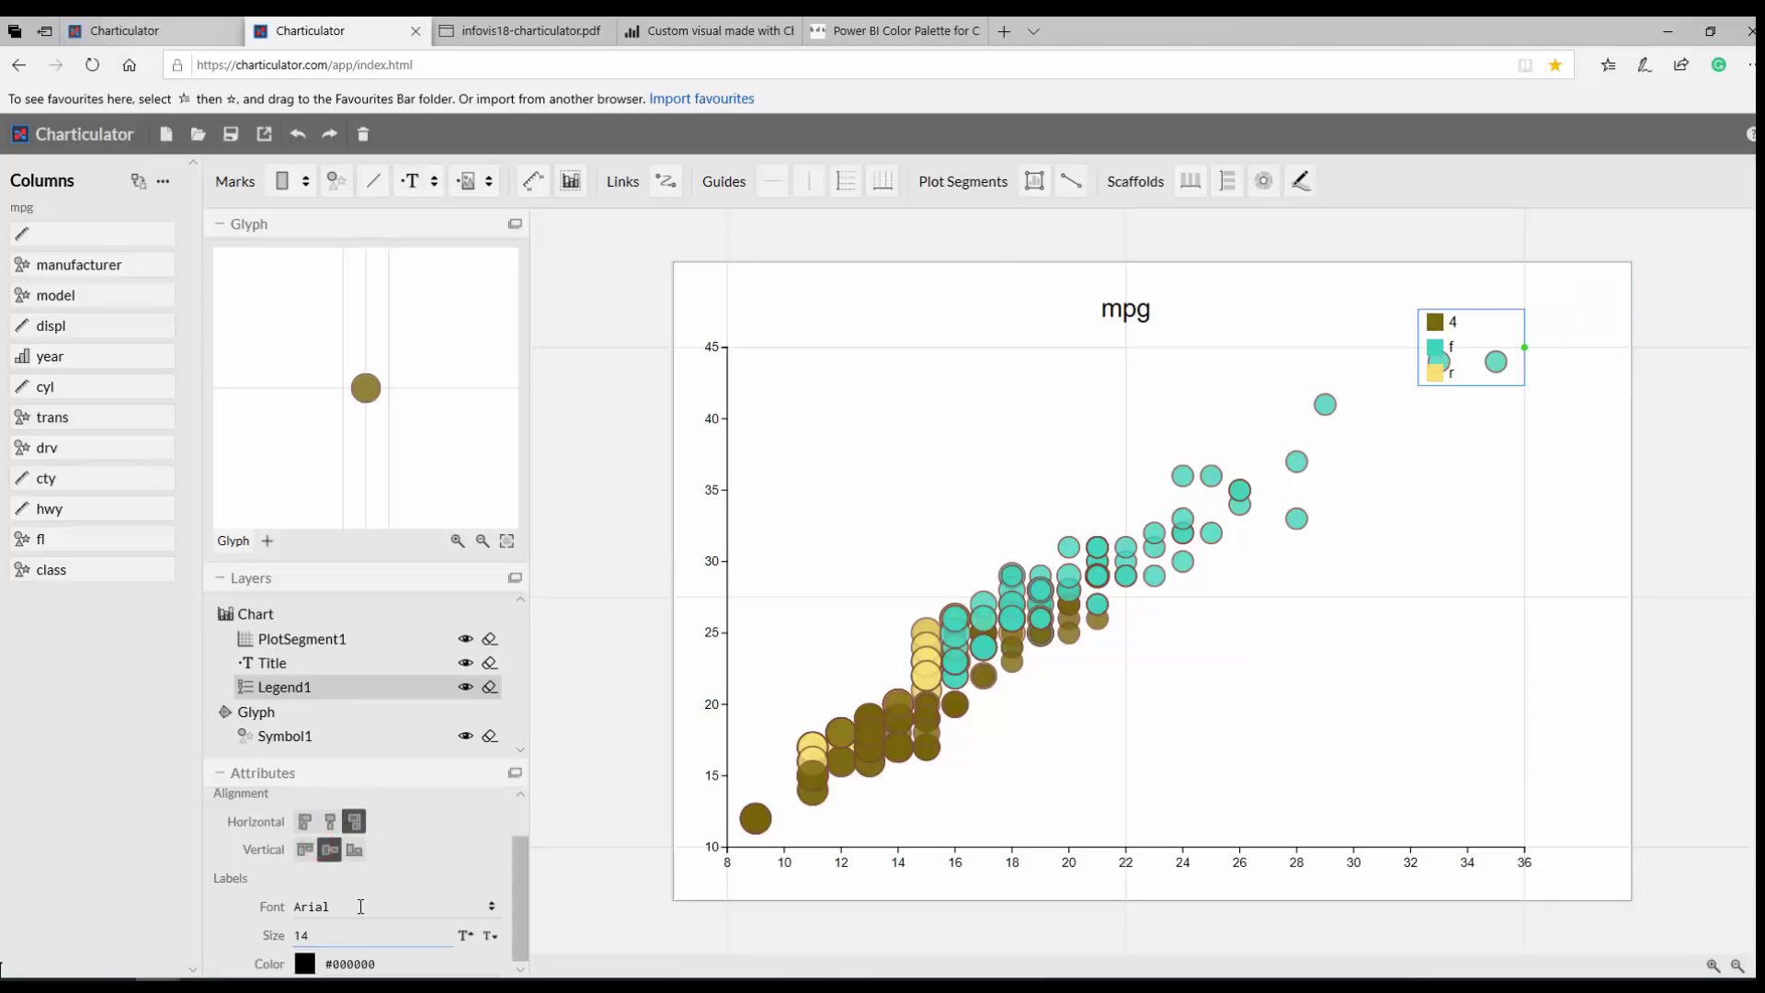
left_click(352, 848)
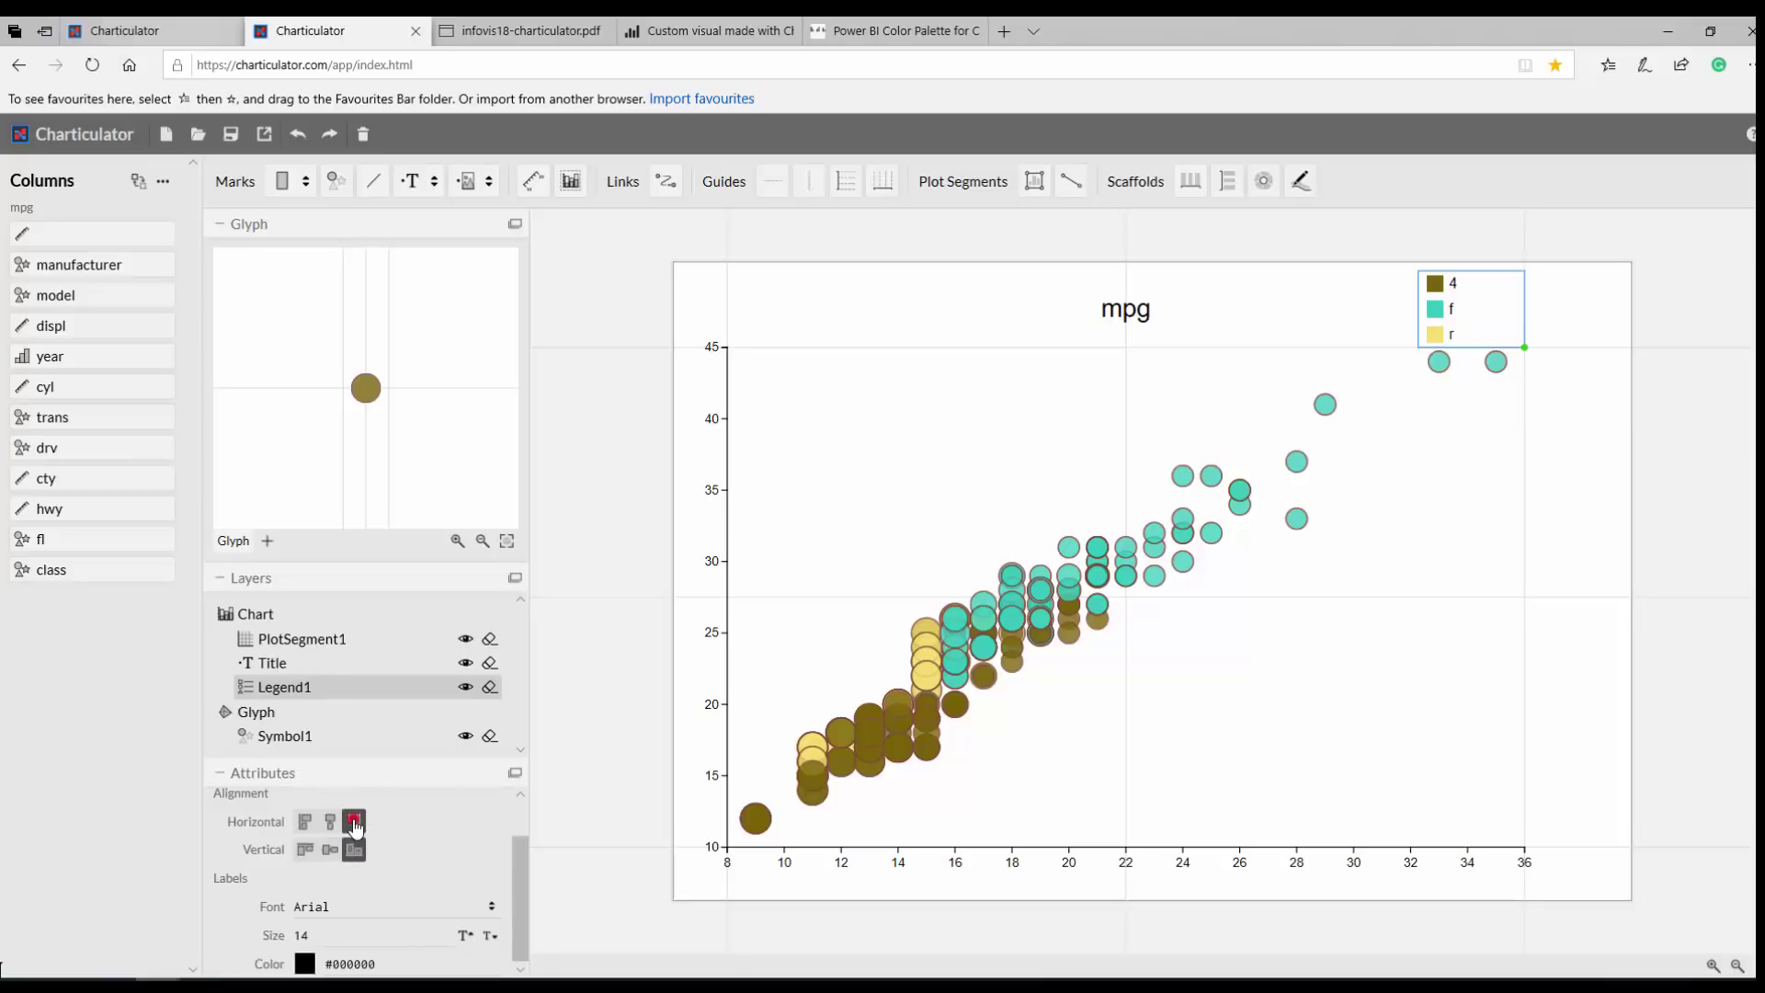
left_click(304, 825)
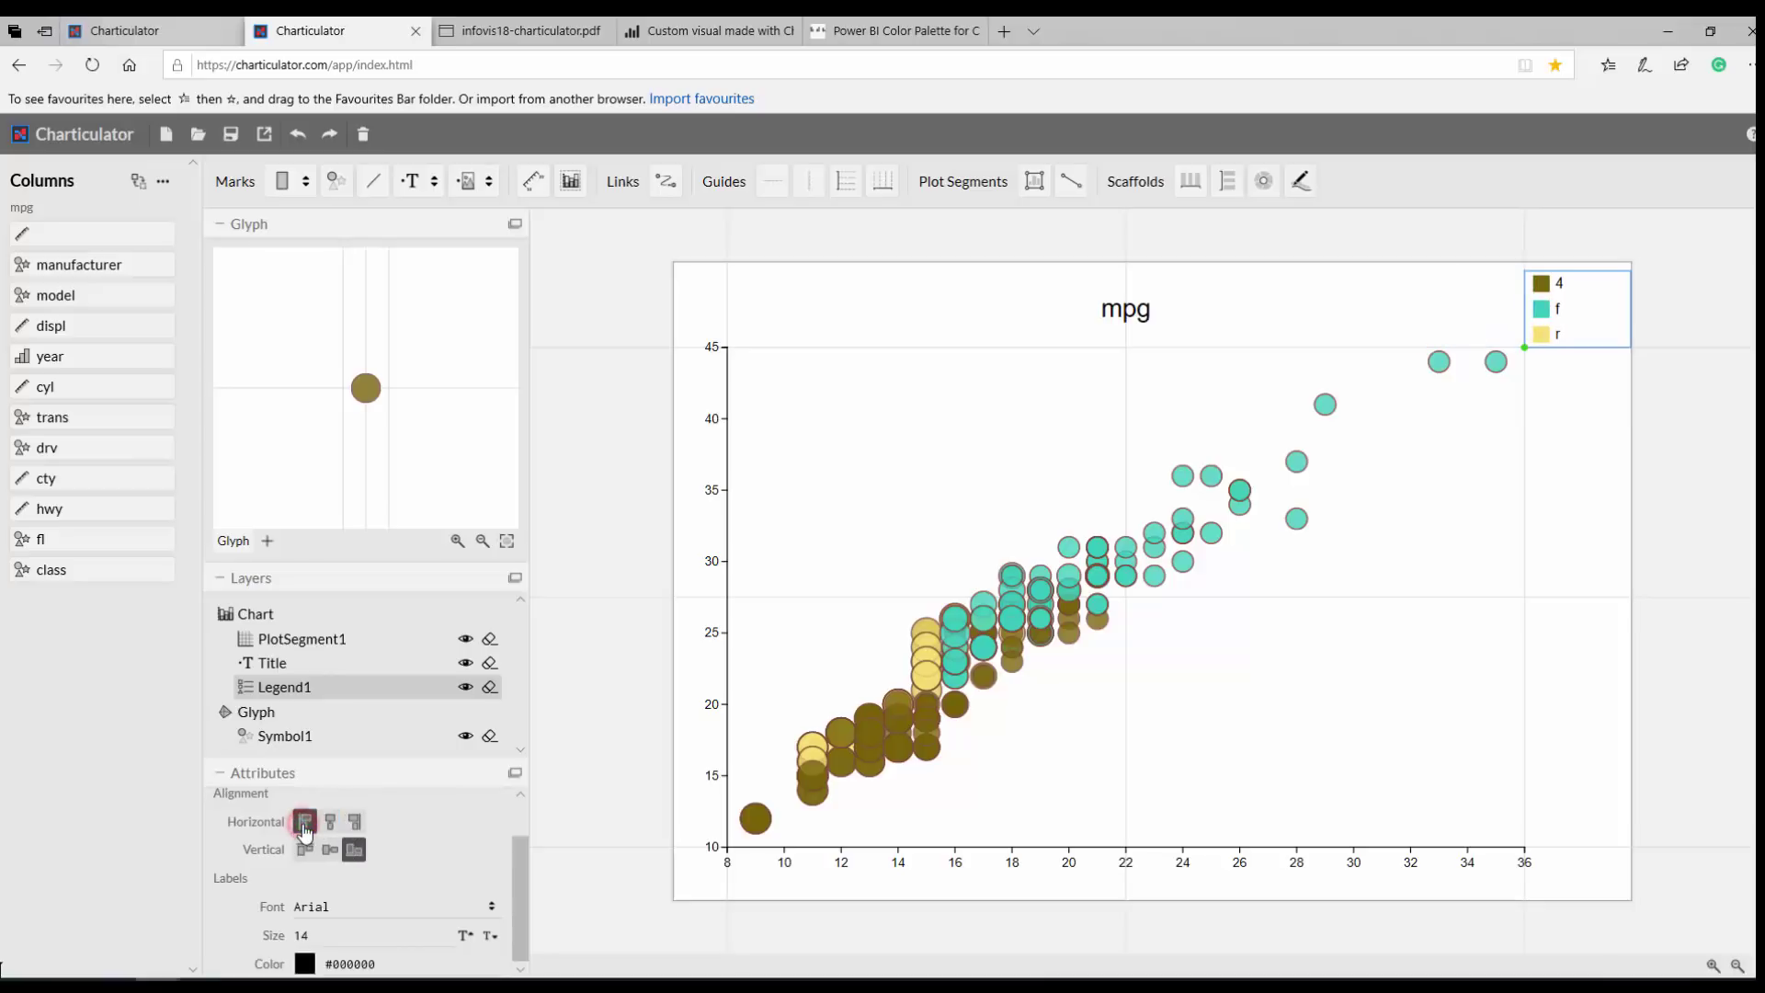
Step: Set the drv legend's label colour to dark grey #374649 from the Power BI palette
left_click(380, 962)
double_click(372, 961)
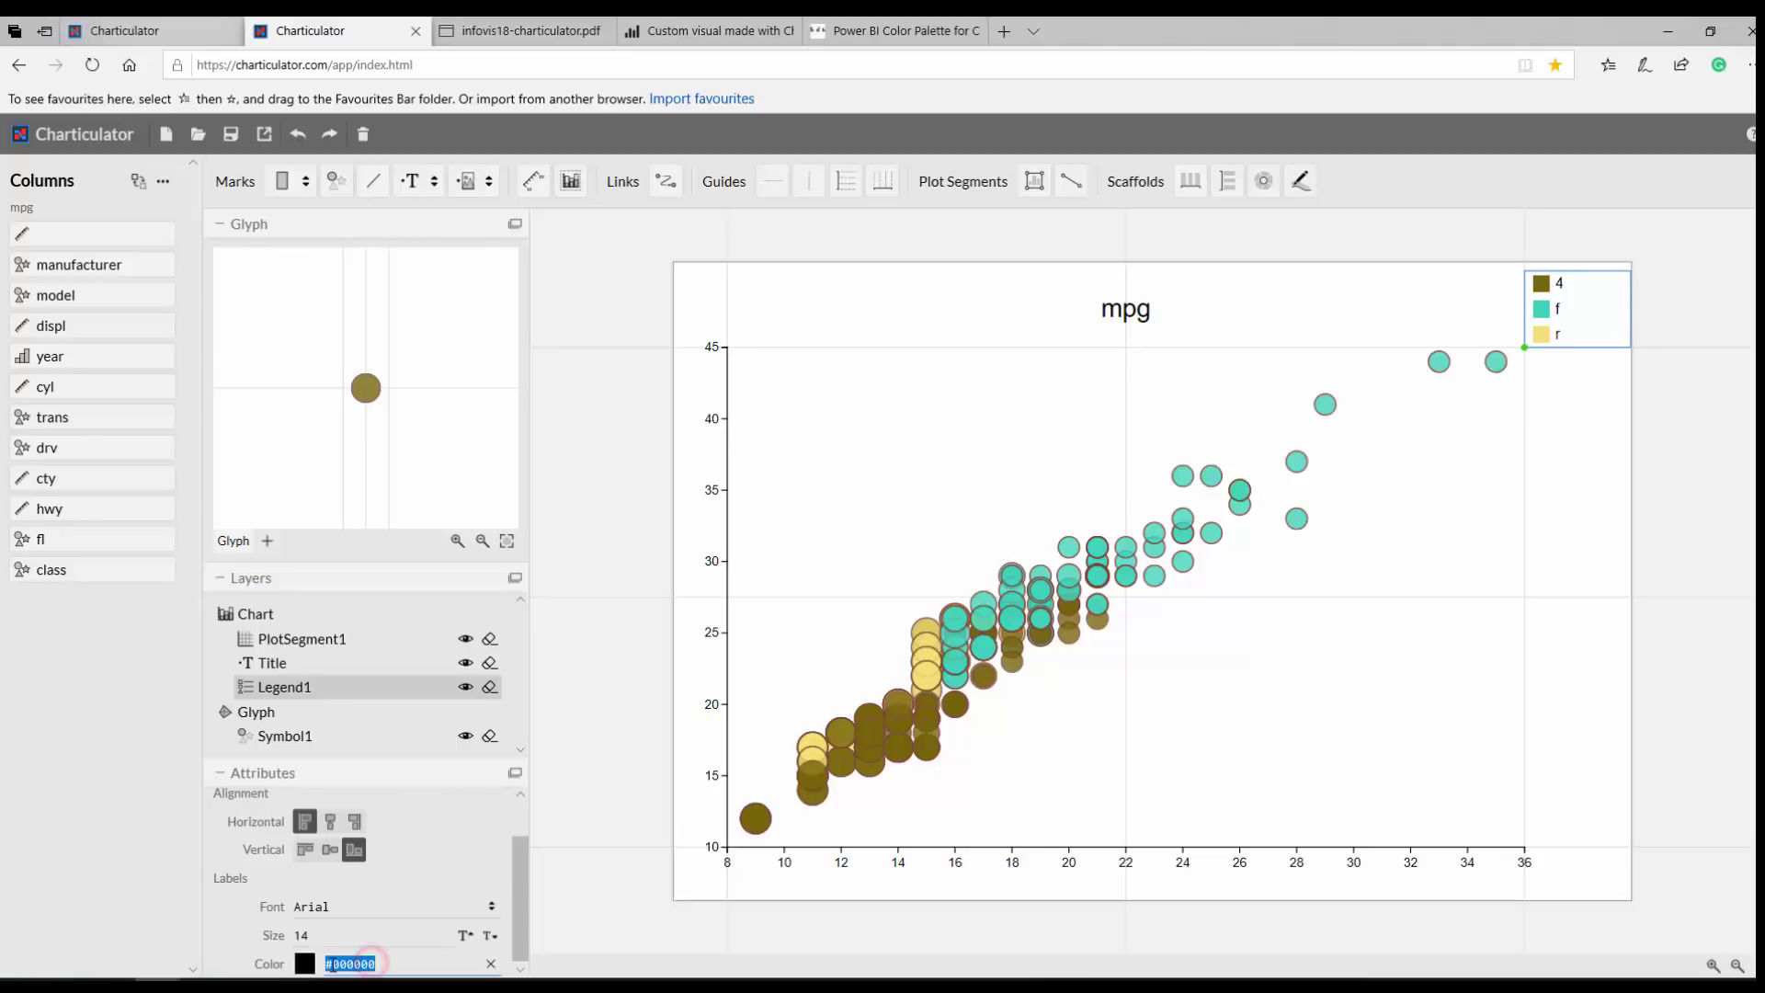
left_click(304, 963)
left_click(366, 868)
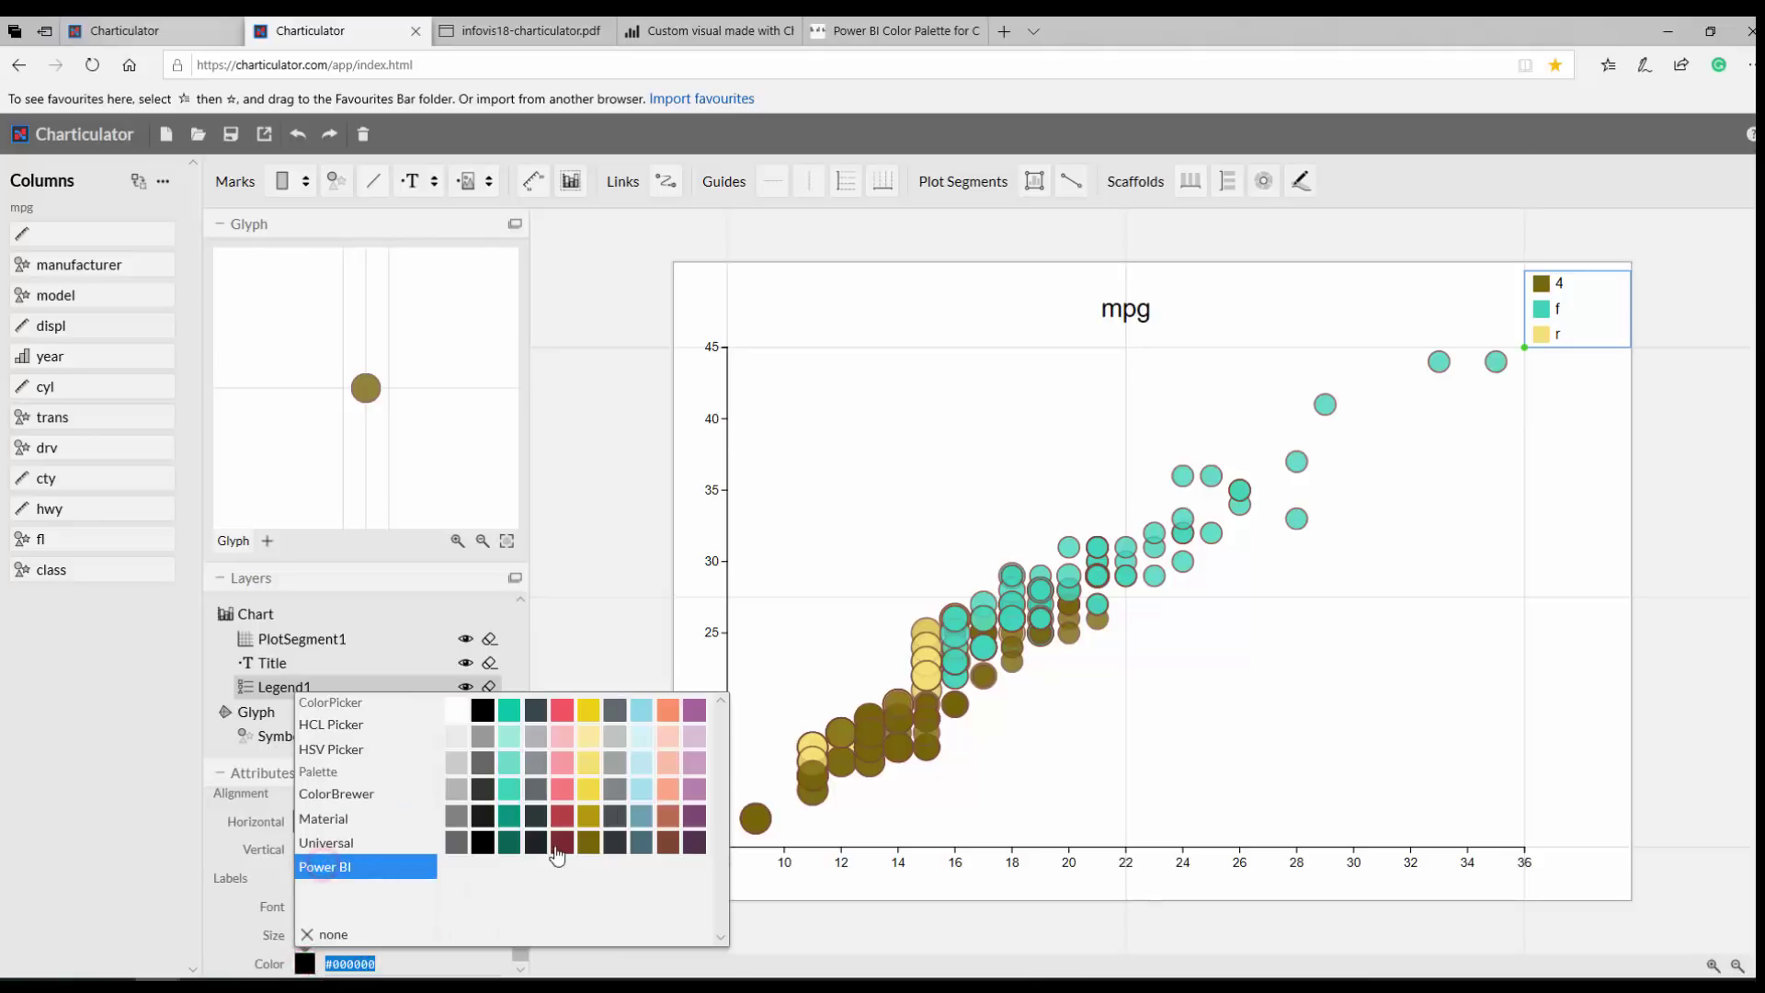
left_click(539, 714)
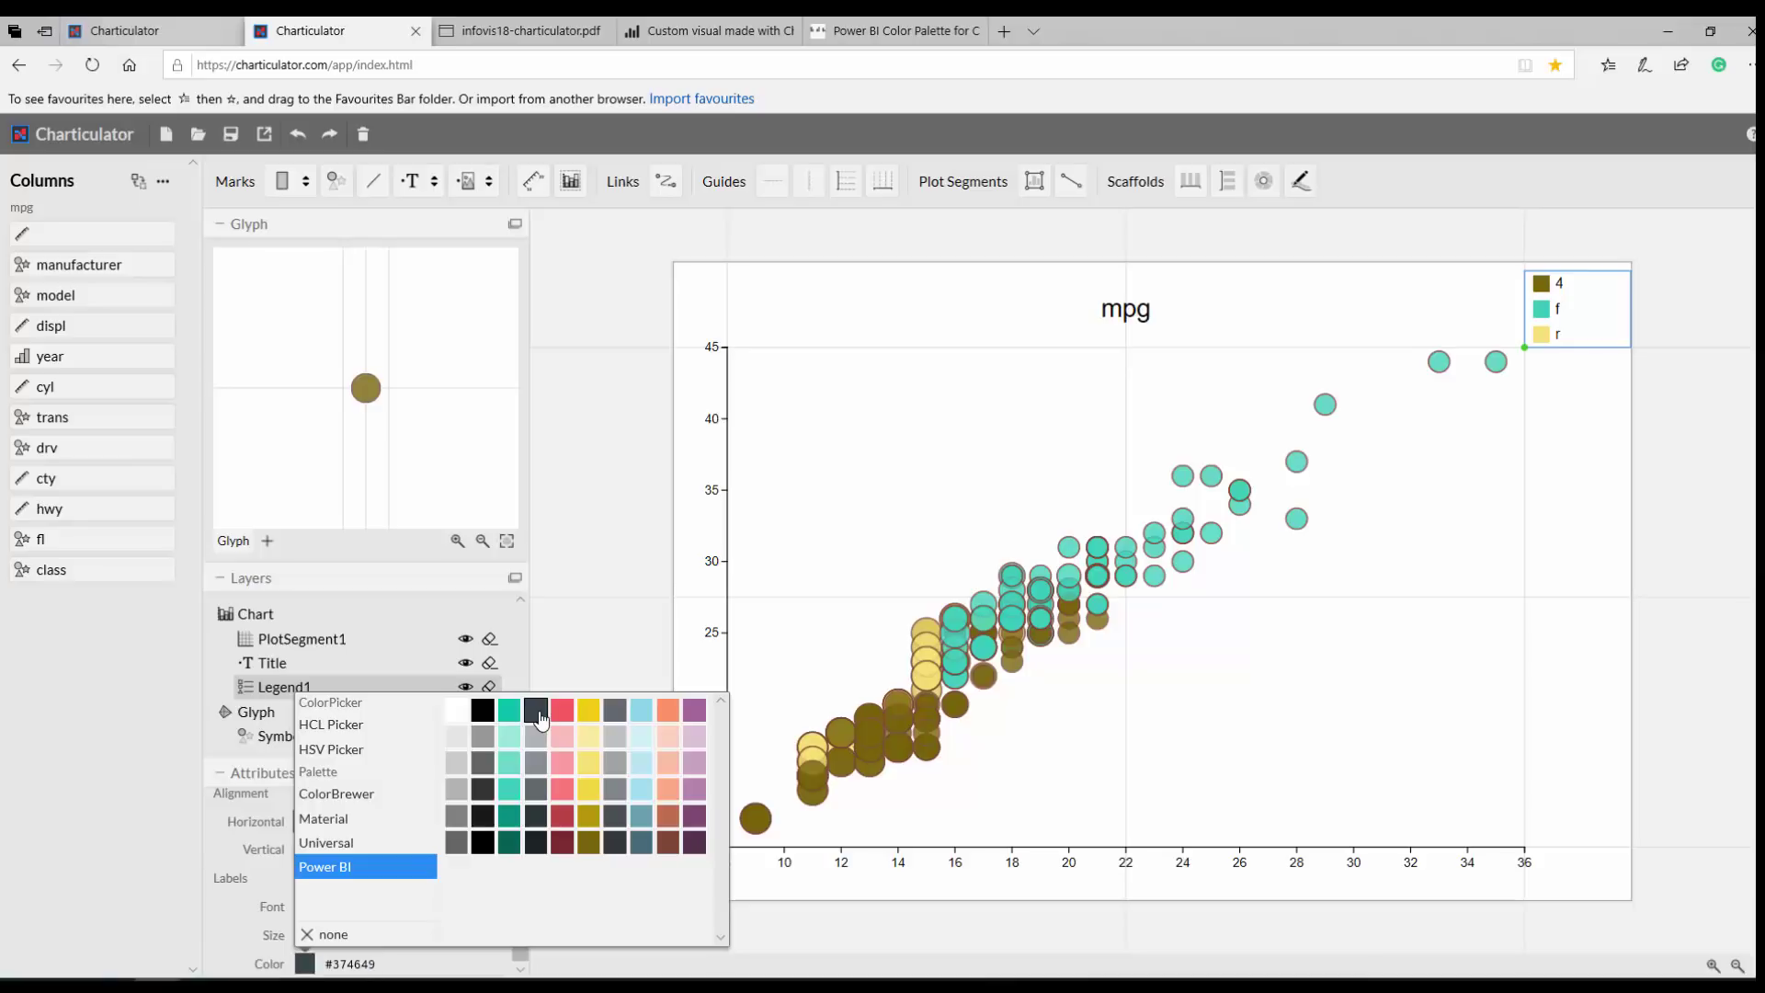
left_click(552, 673)
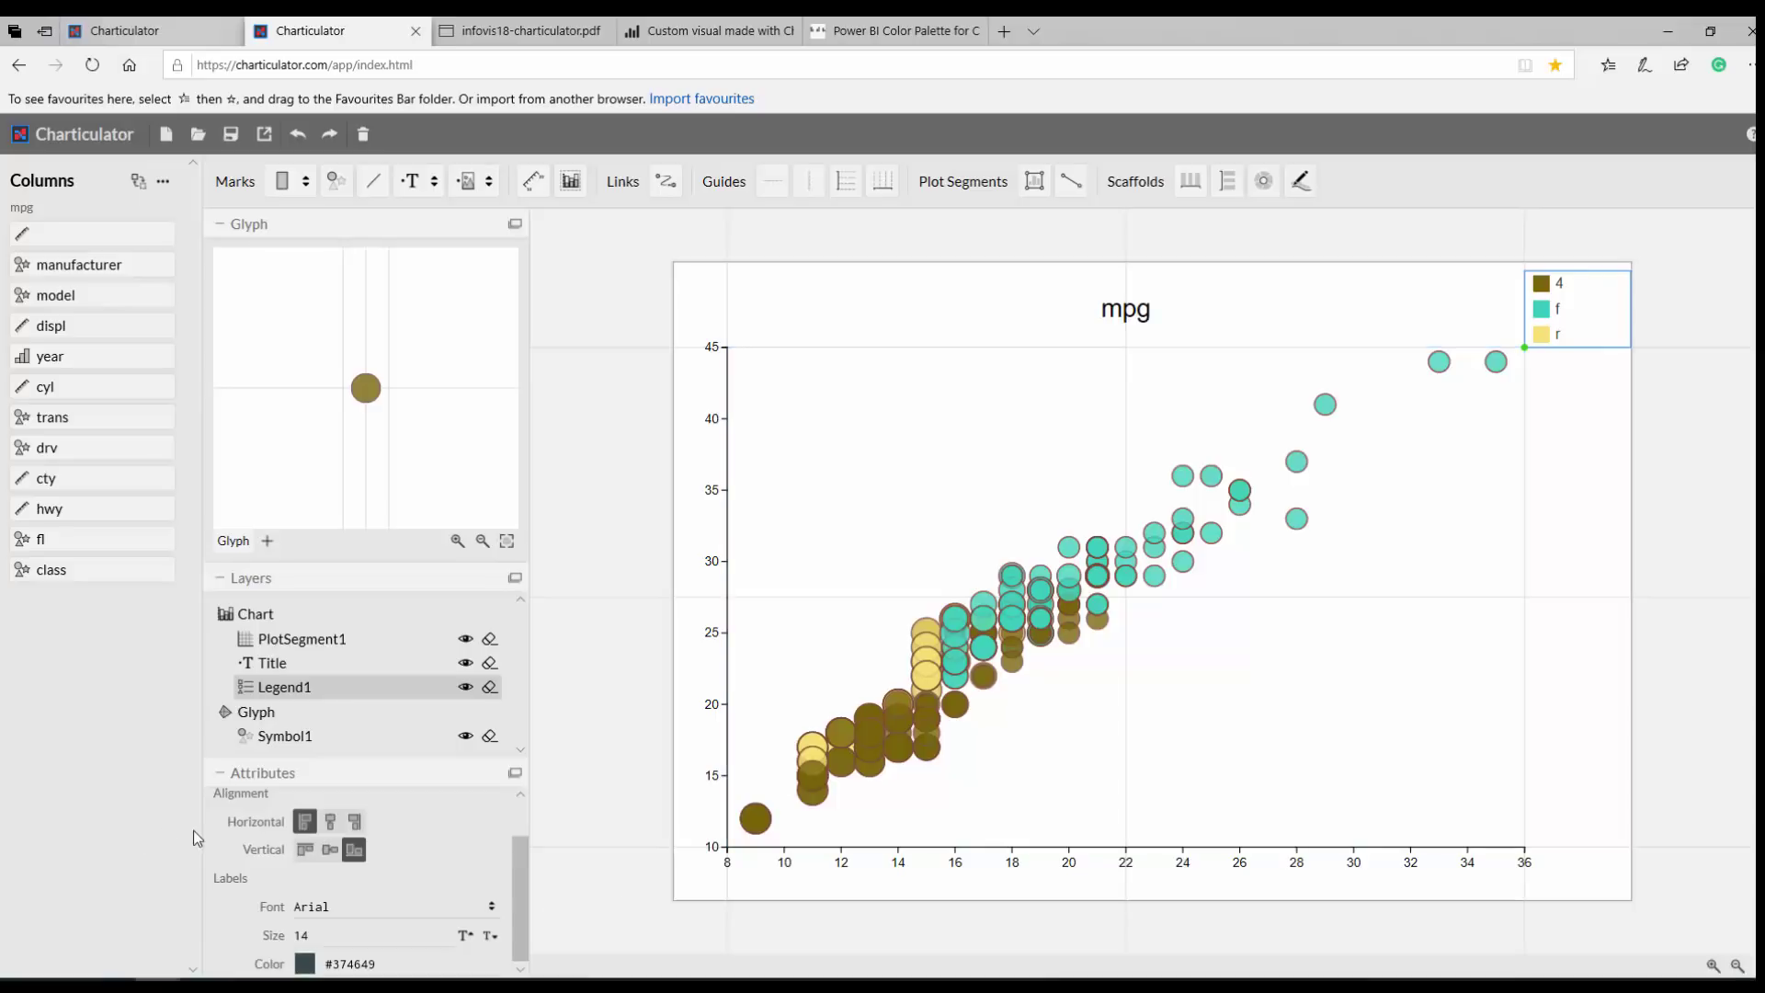
Step: Change the chart title to "Speed in City V.S. Speed in Highway"
left_click(1108, 311)
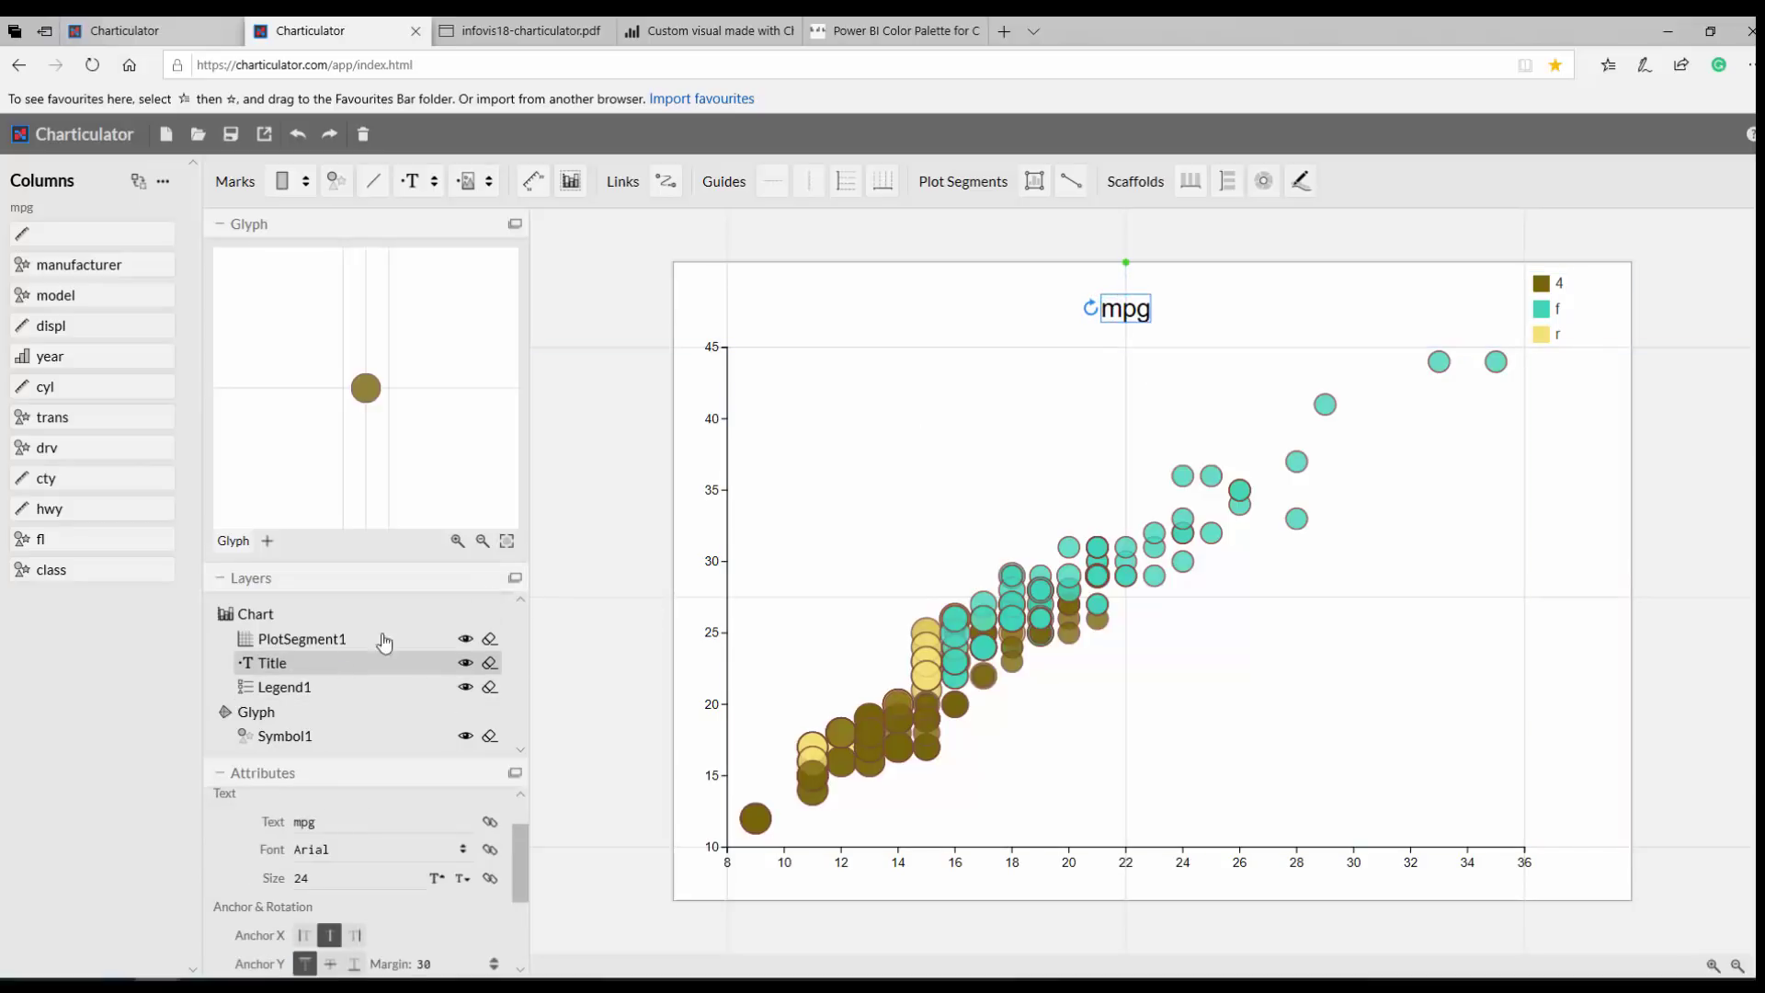
double_click(1124, 303)
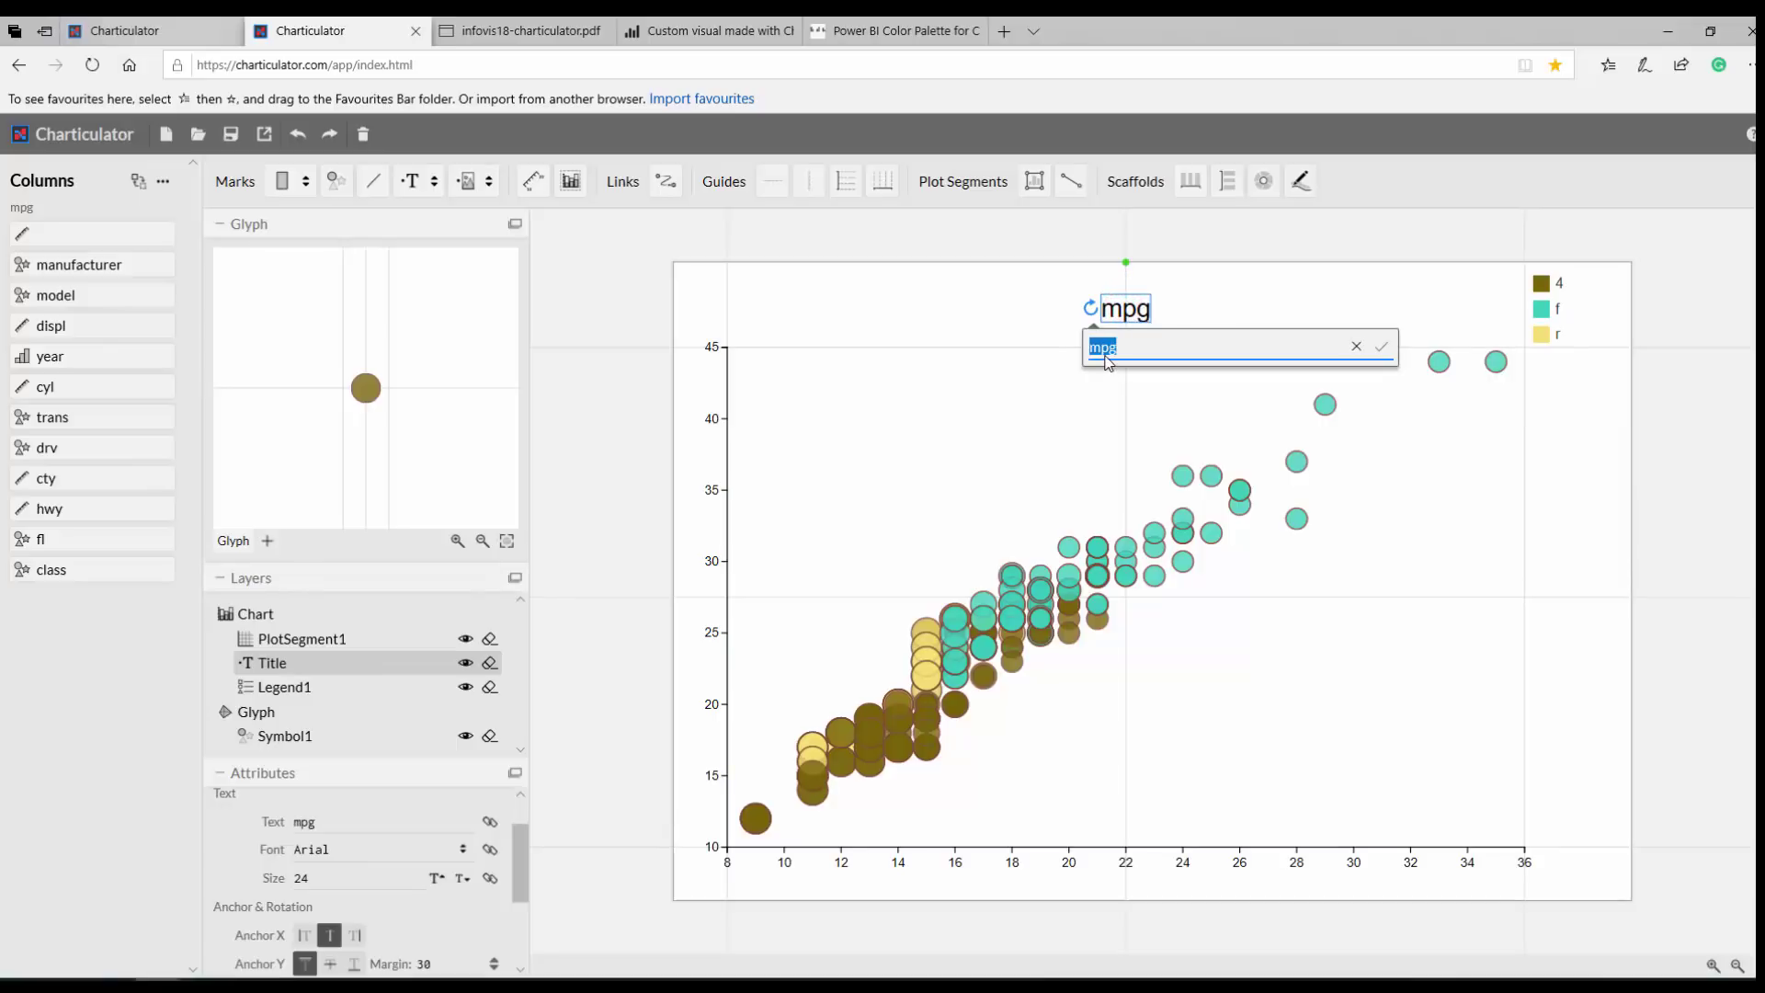
type("Speed in City V.S. Speed in Hi")
type("ghway")
left_click(1380, 347)
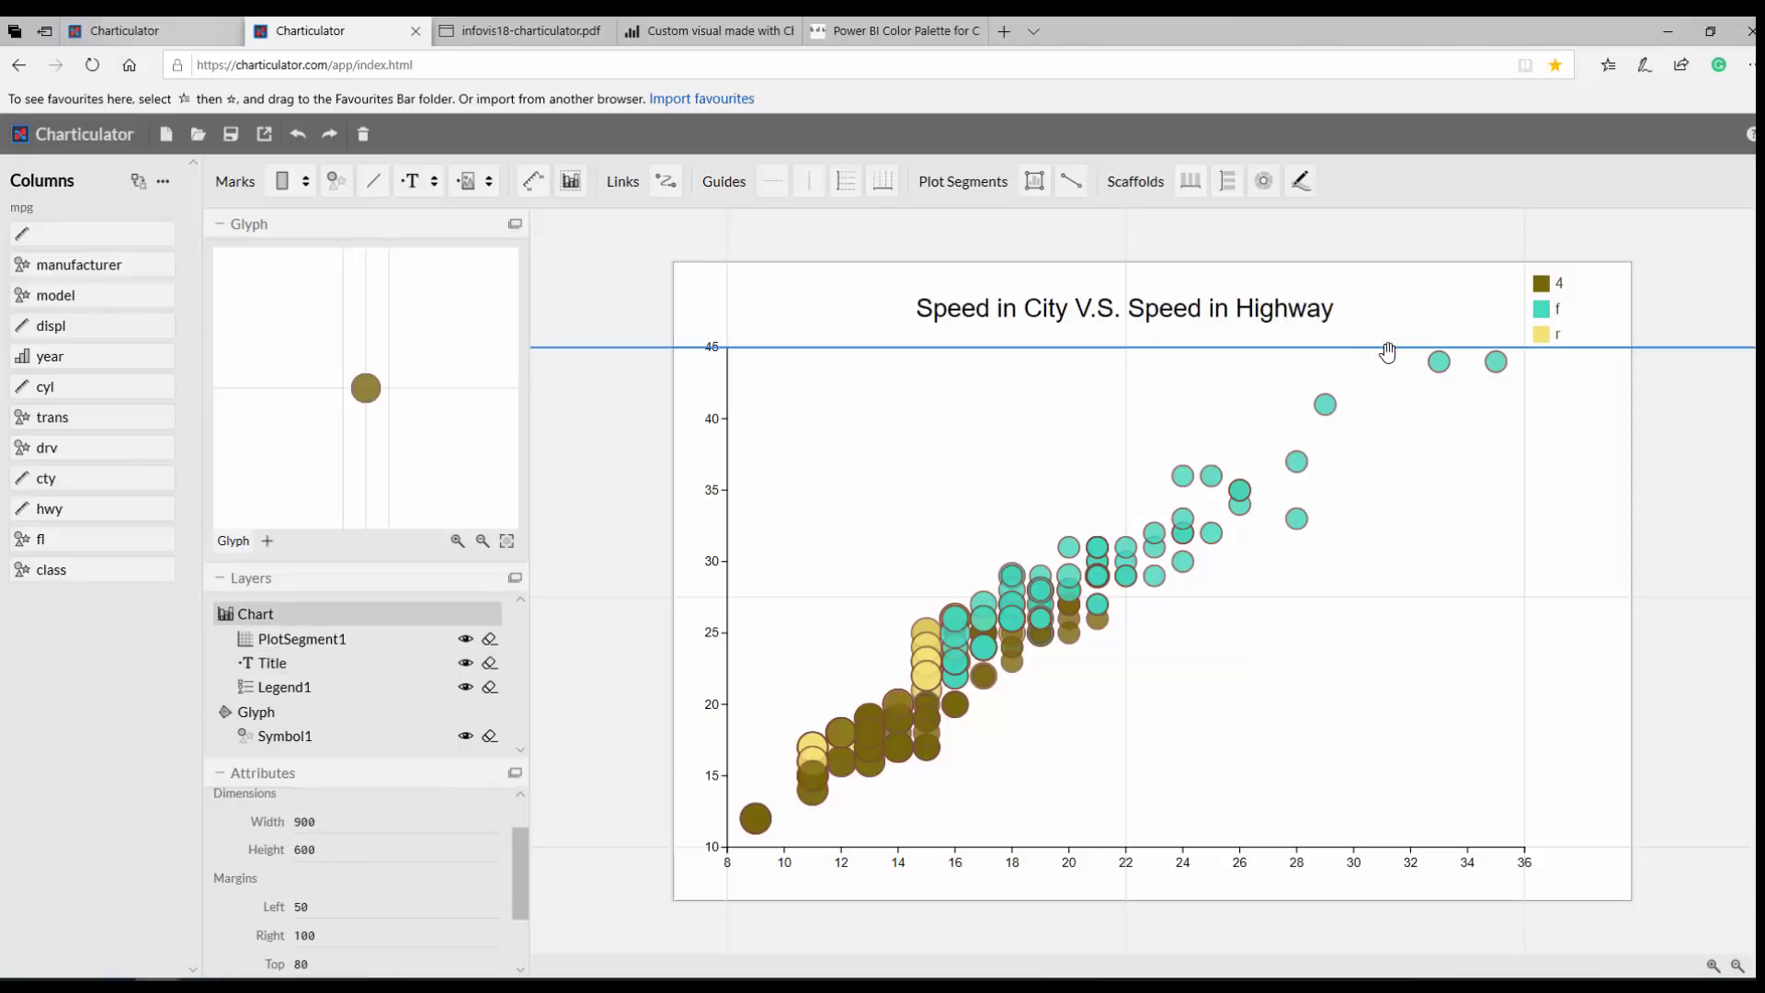
Step: Review the attributes of the title, legend, plot segment and symbol layers
left_click(1104, 310)
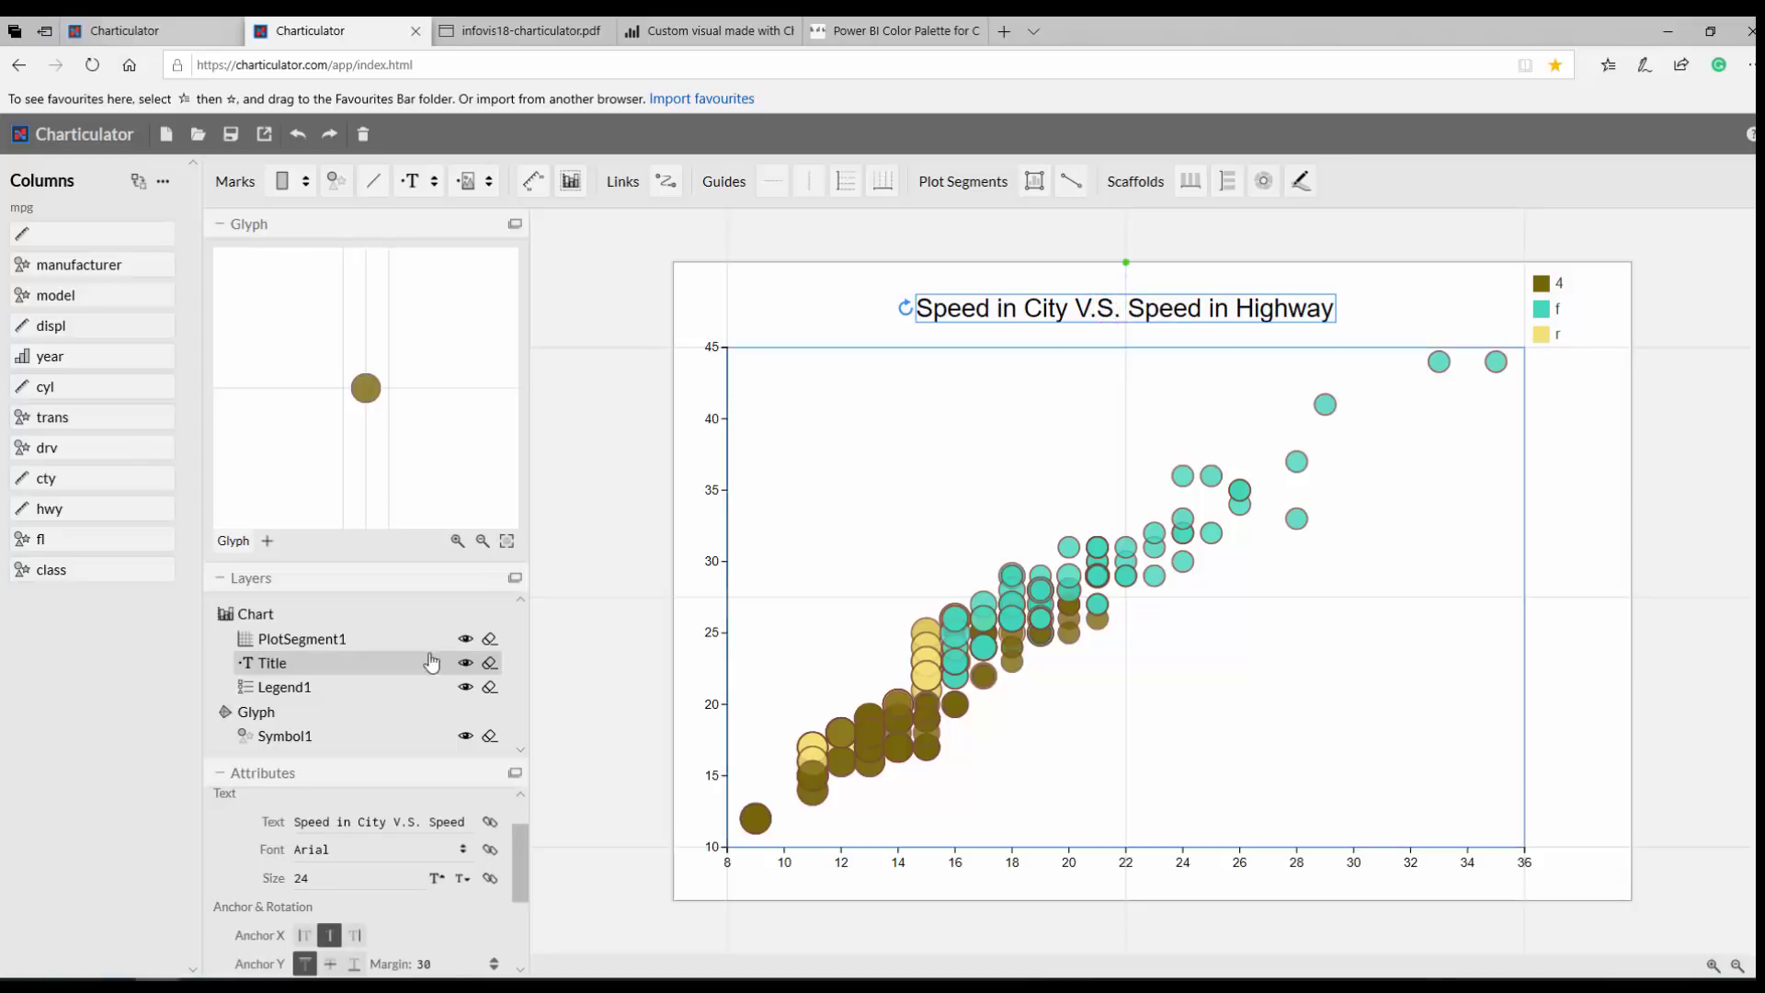
left_click(262, 687)
left_click(292, 641)
left_click(281, 660)
left_click(278, 686)
left_click(285, 737)
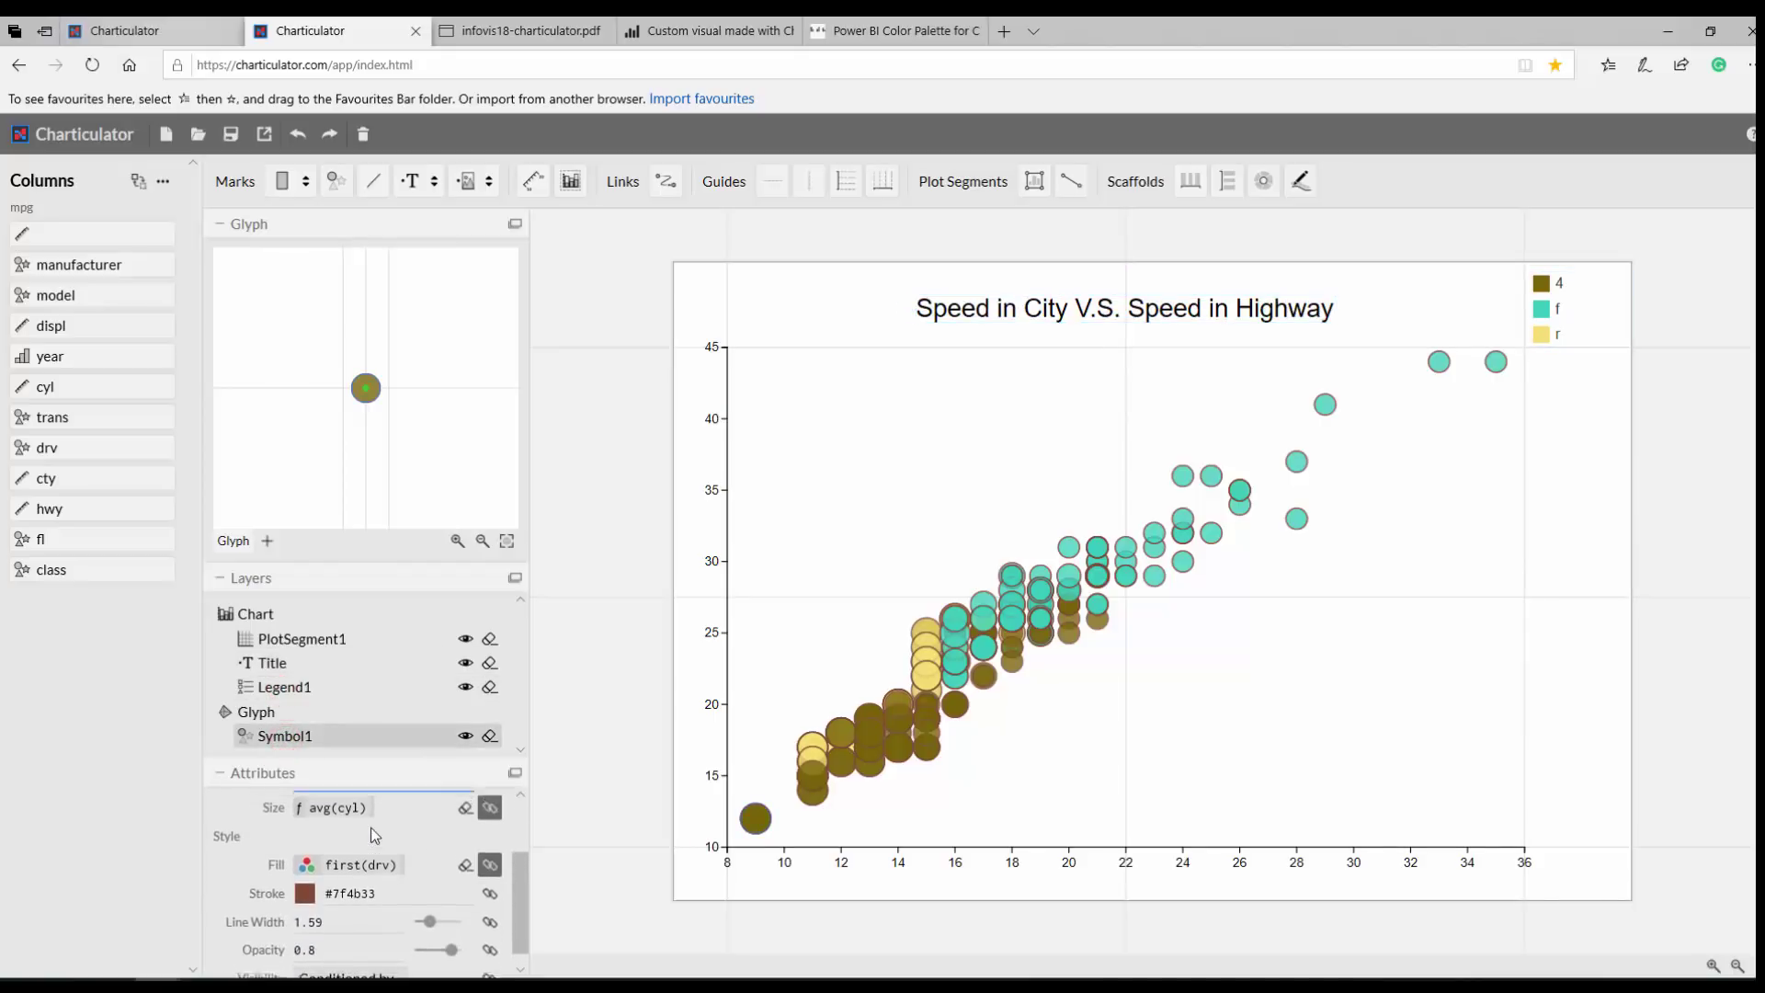
scroll(372, 827, "up", 2)
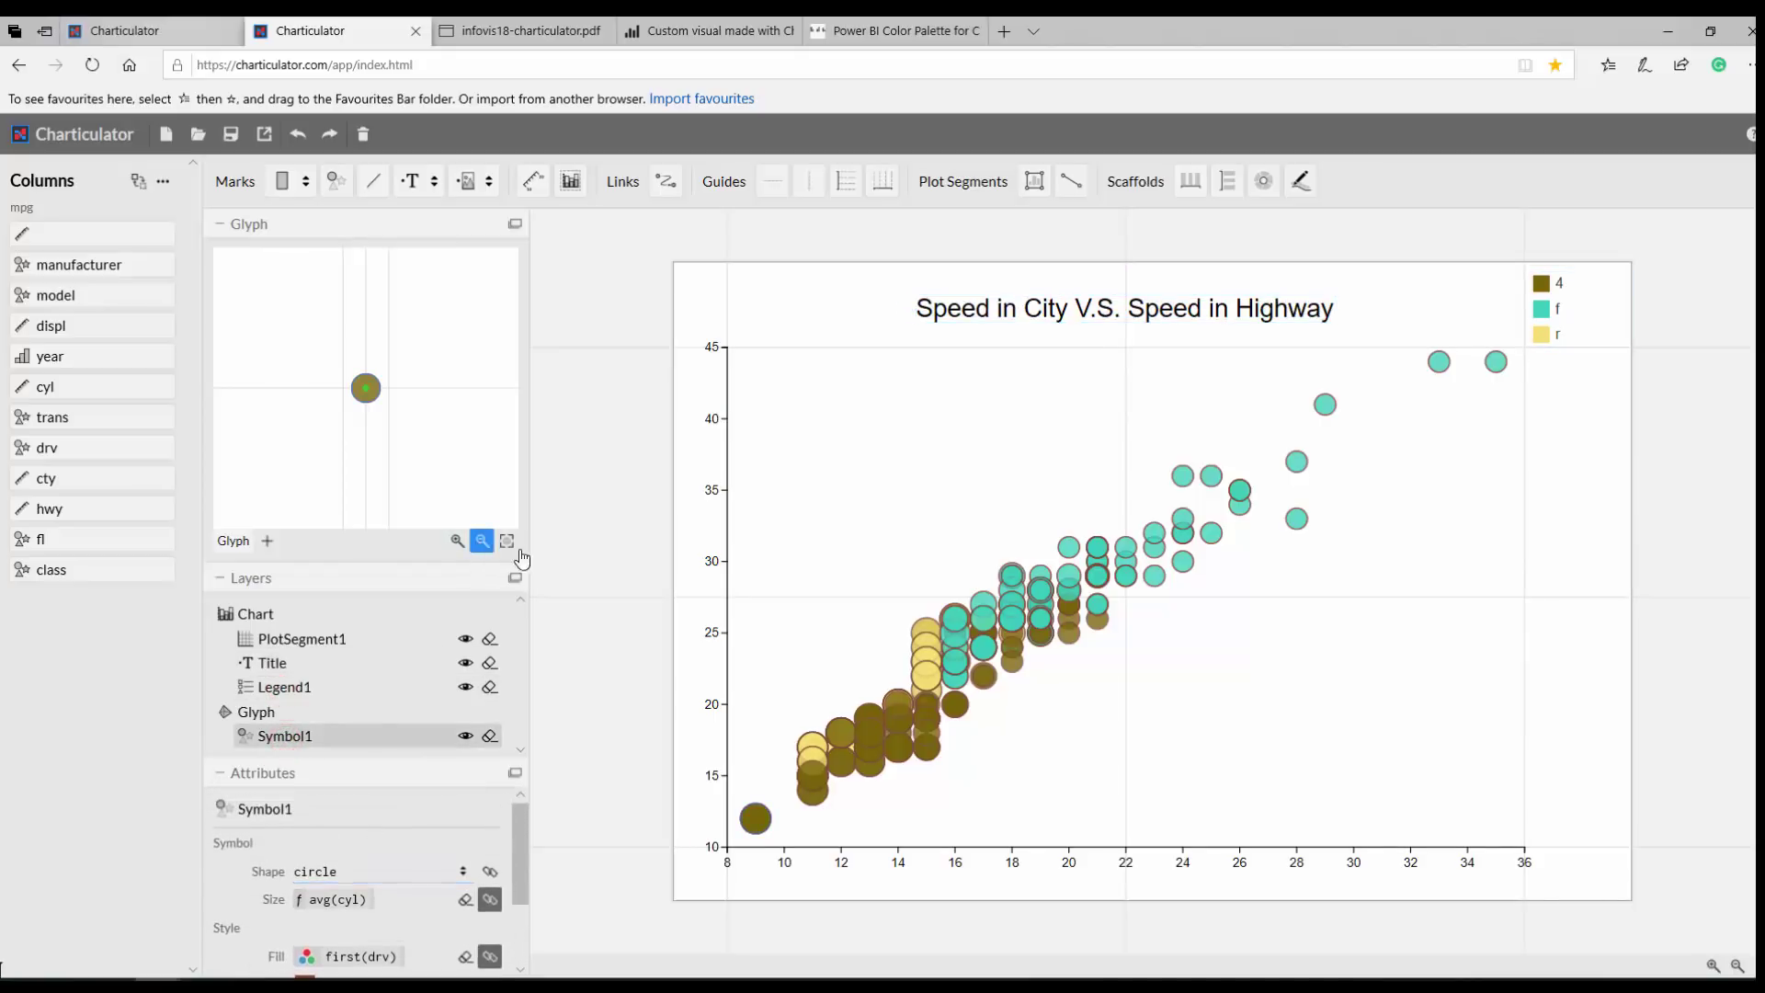
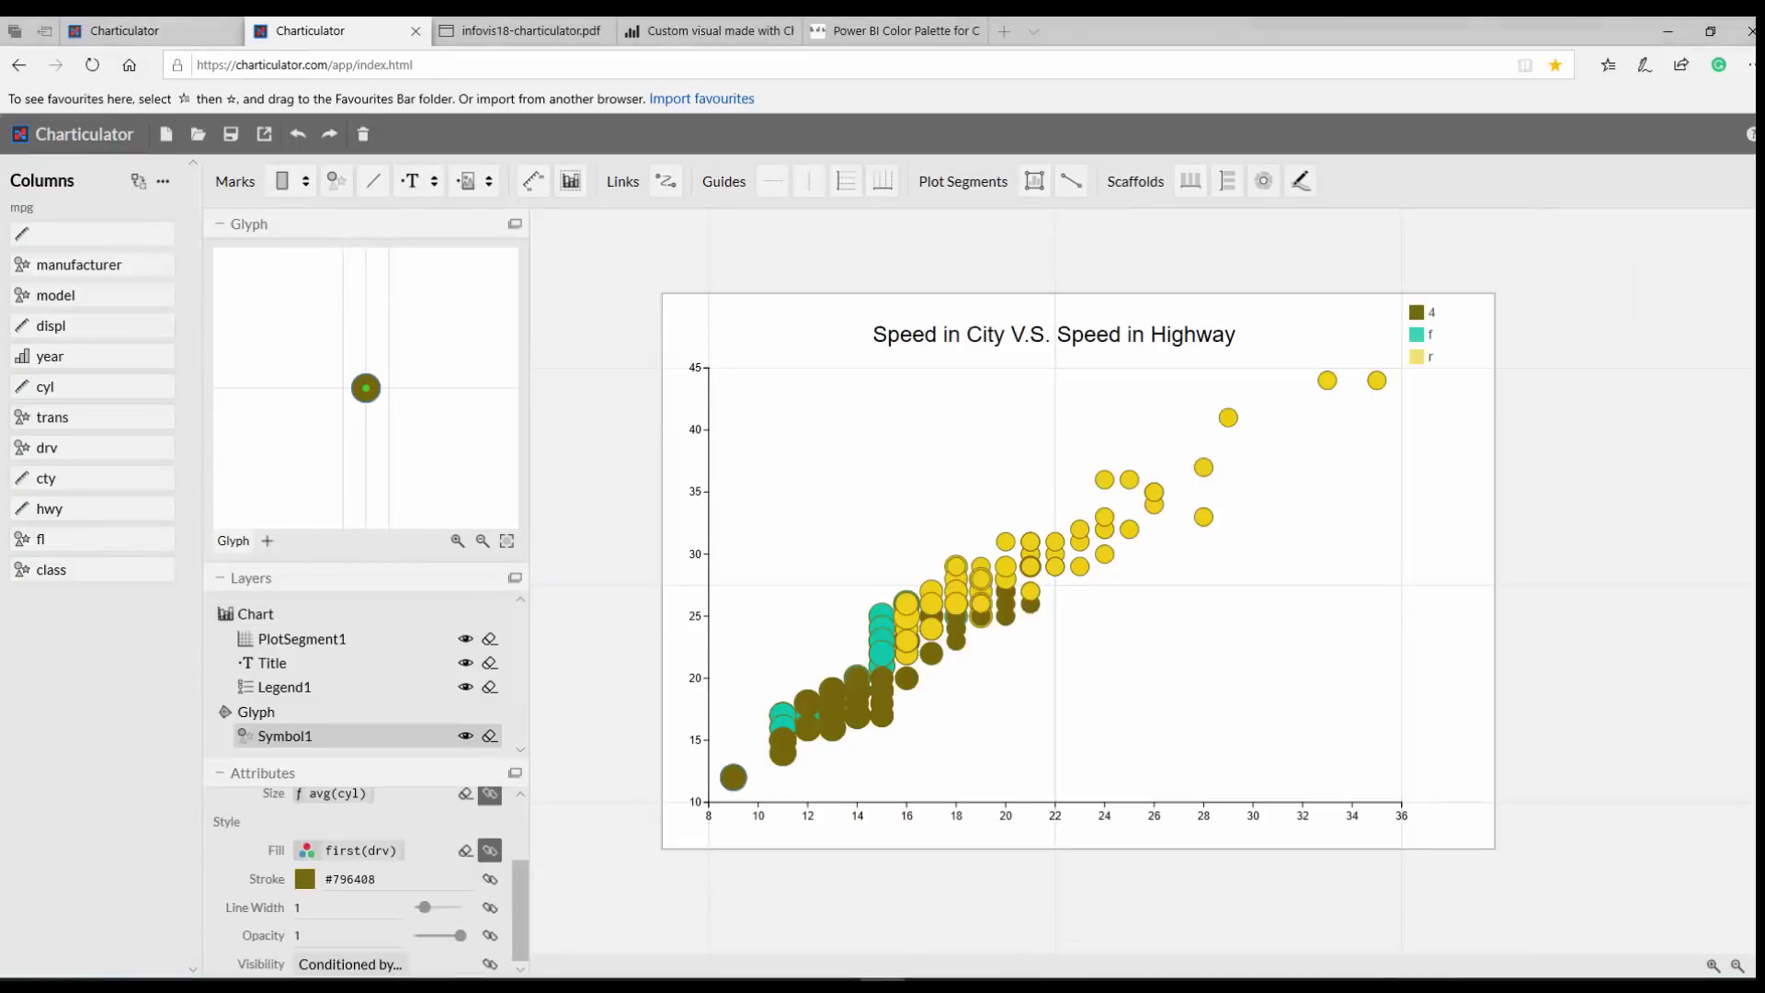
Step: Open the export settings for a Power BI custom visual
left_click(265, 138)
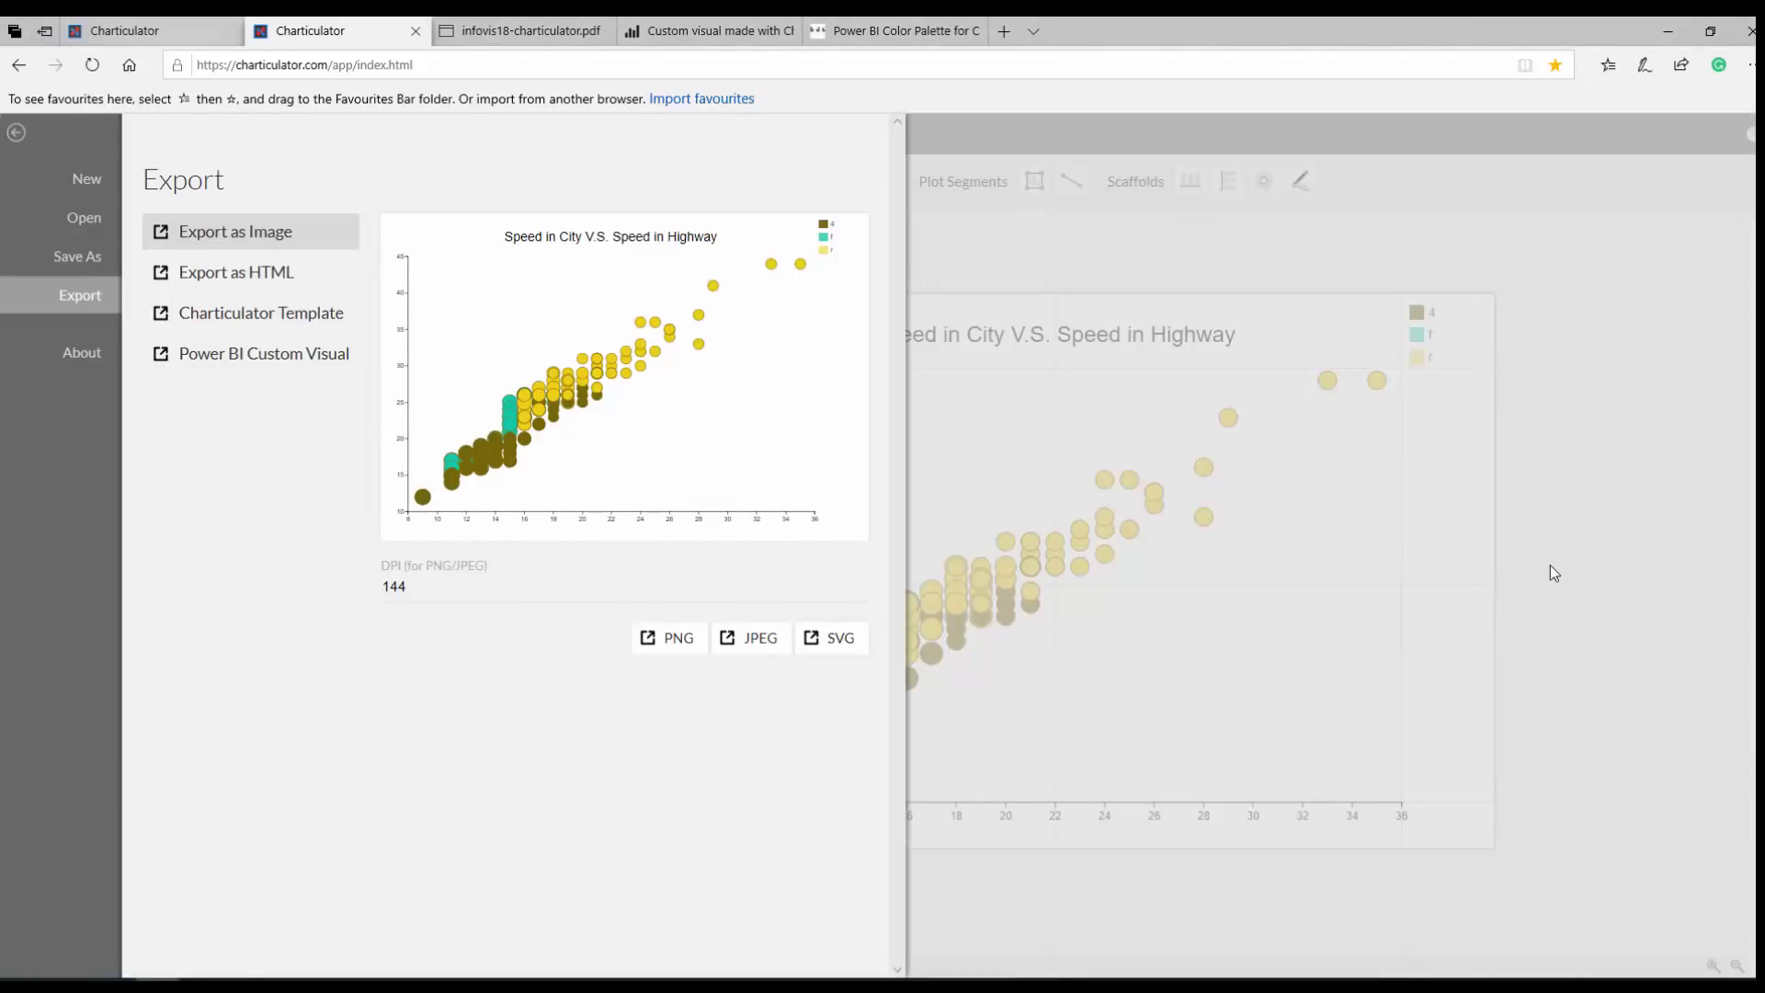
left_click(16, 133)
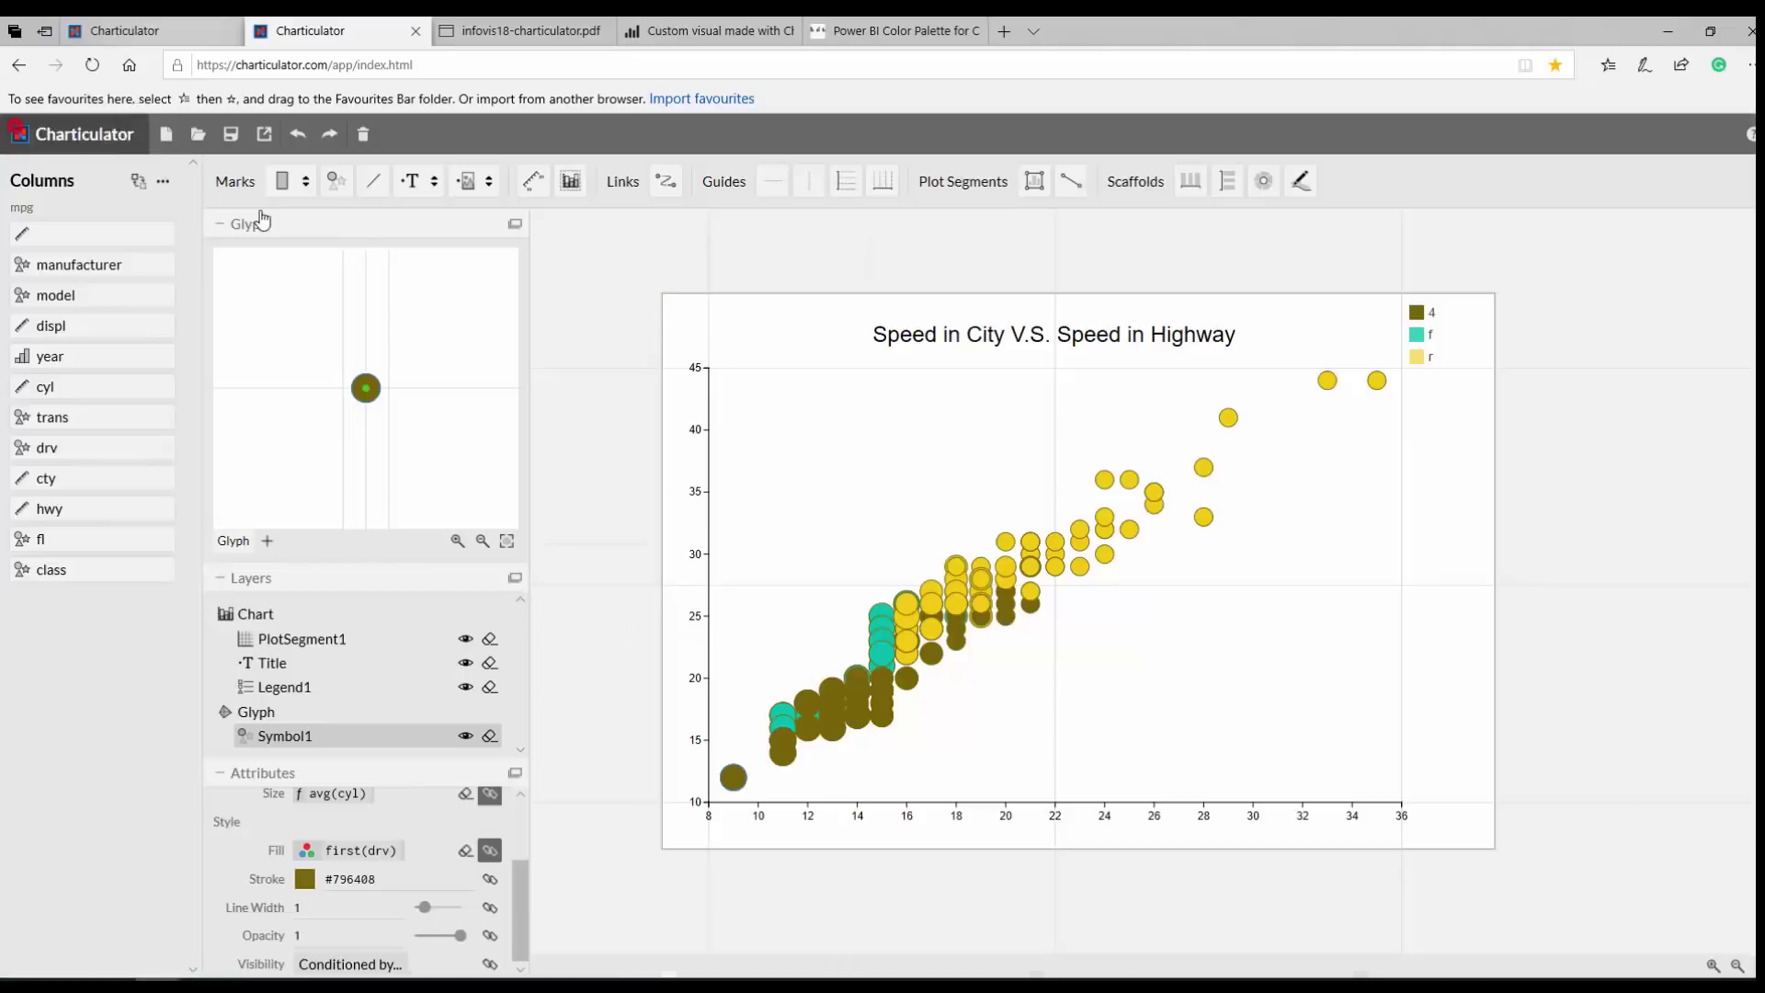
left_click(267, 137)
left_click(260, 354)
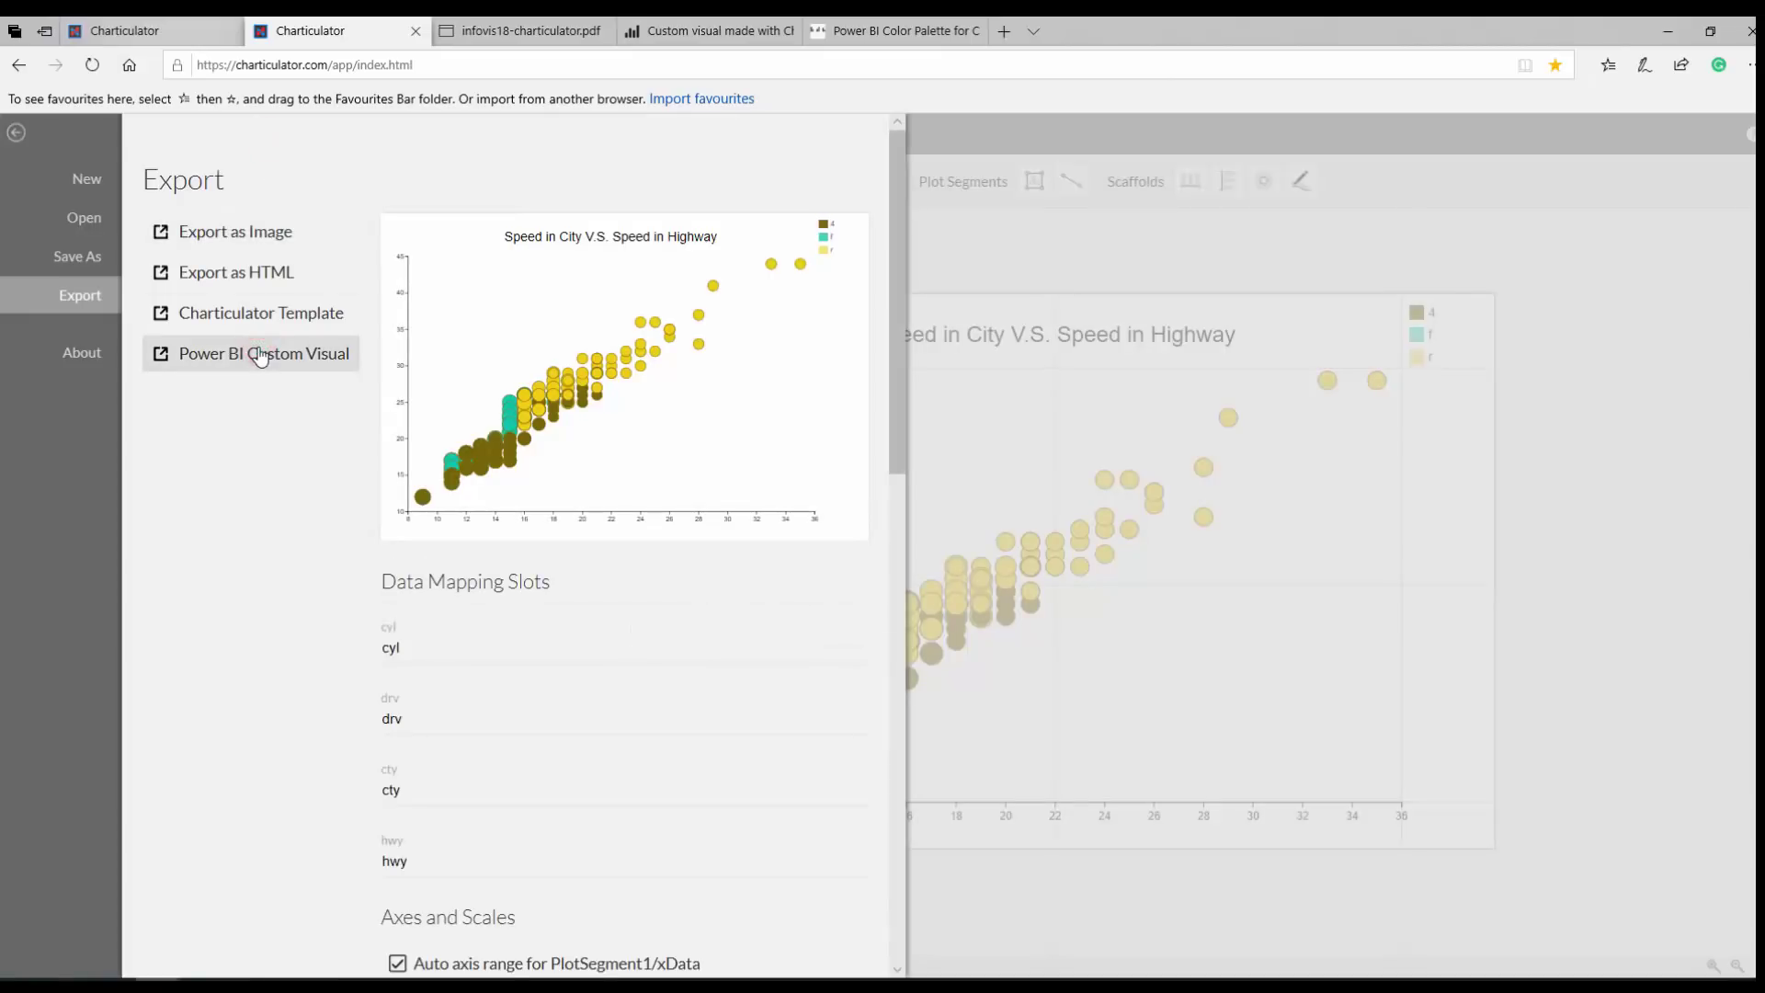
Step: Name the cty data mapping slot X Axis and the hwy slot Y Axis
left_click(393, 646)
double_click(391, 646)
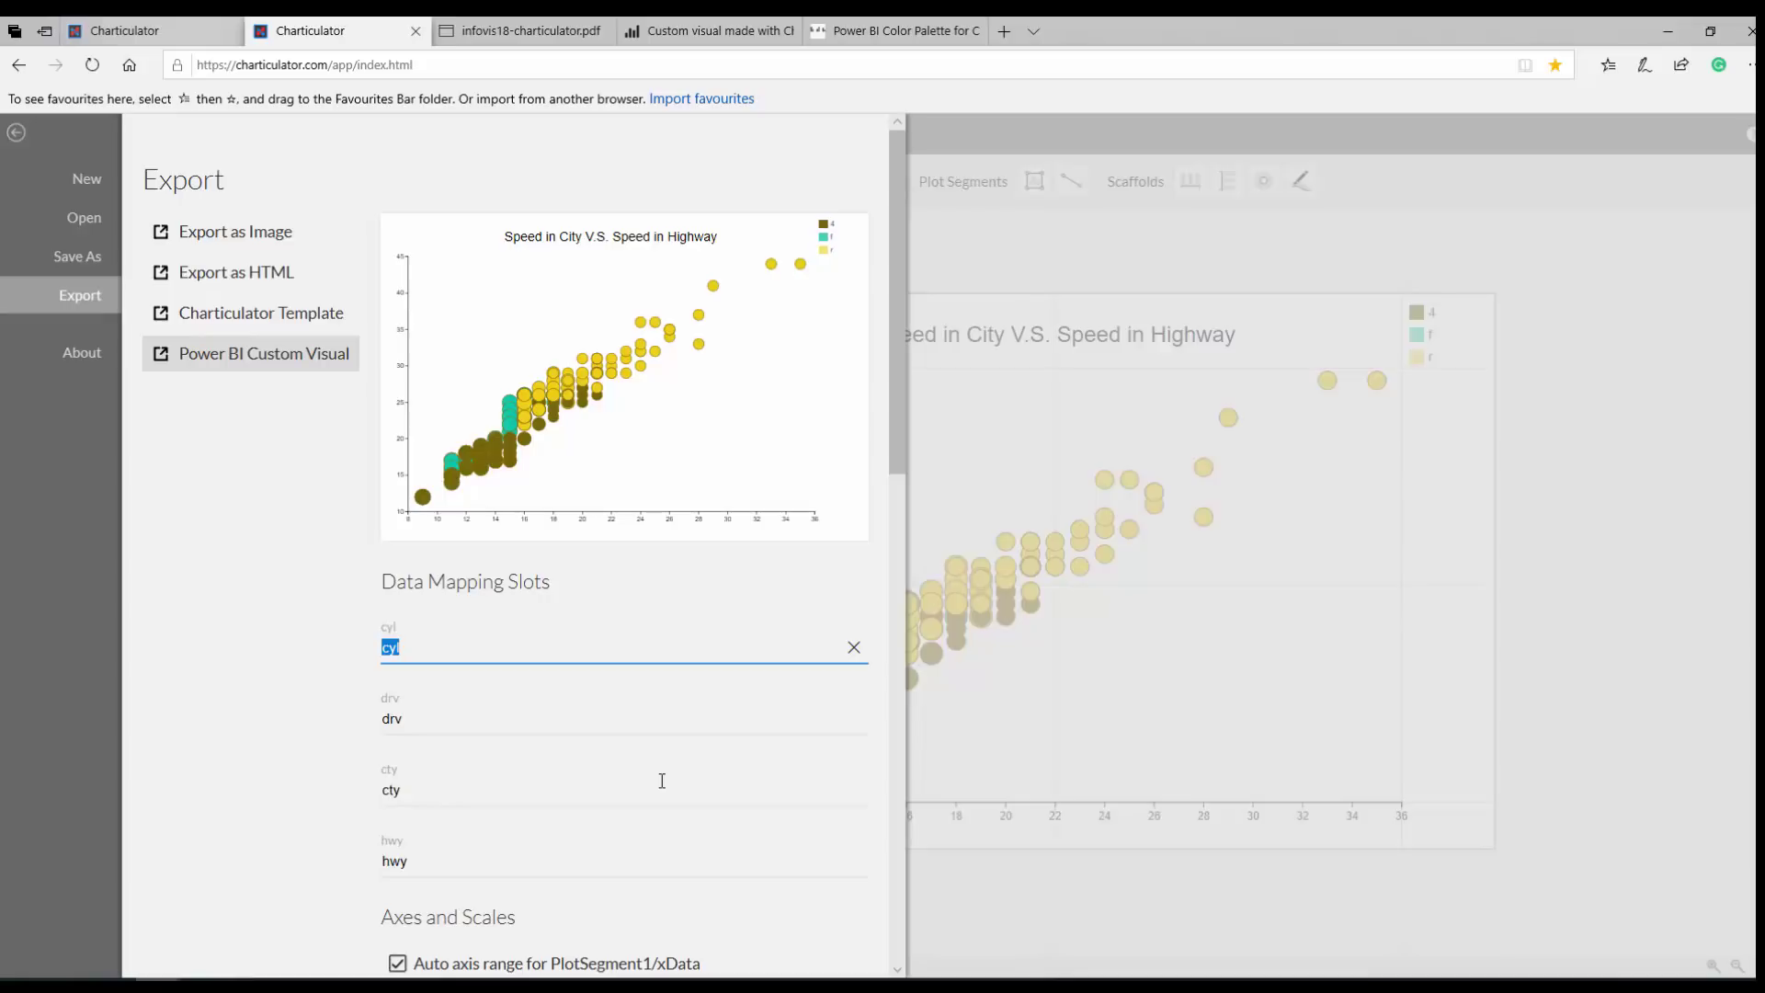
double_click(427, 787)
type("xis")
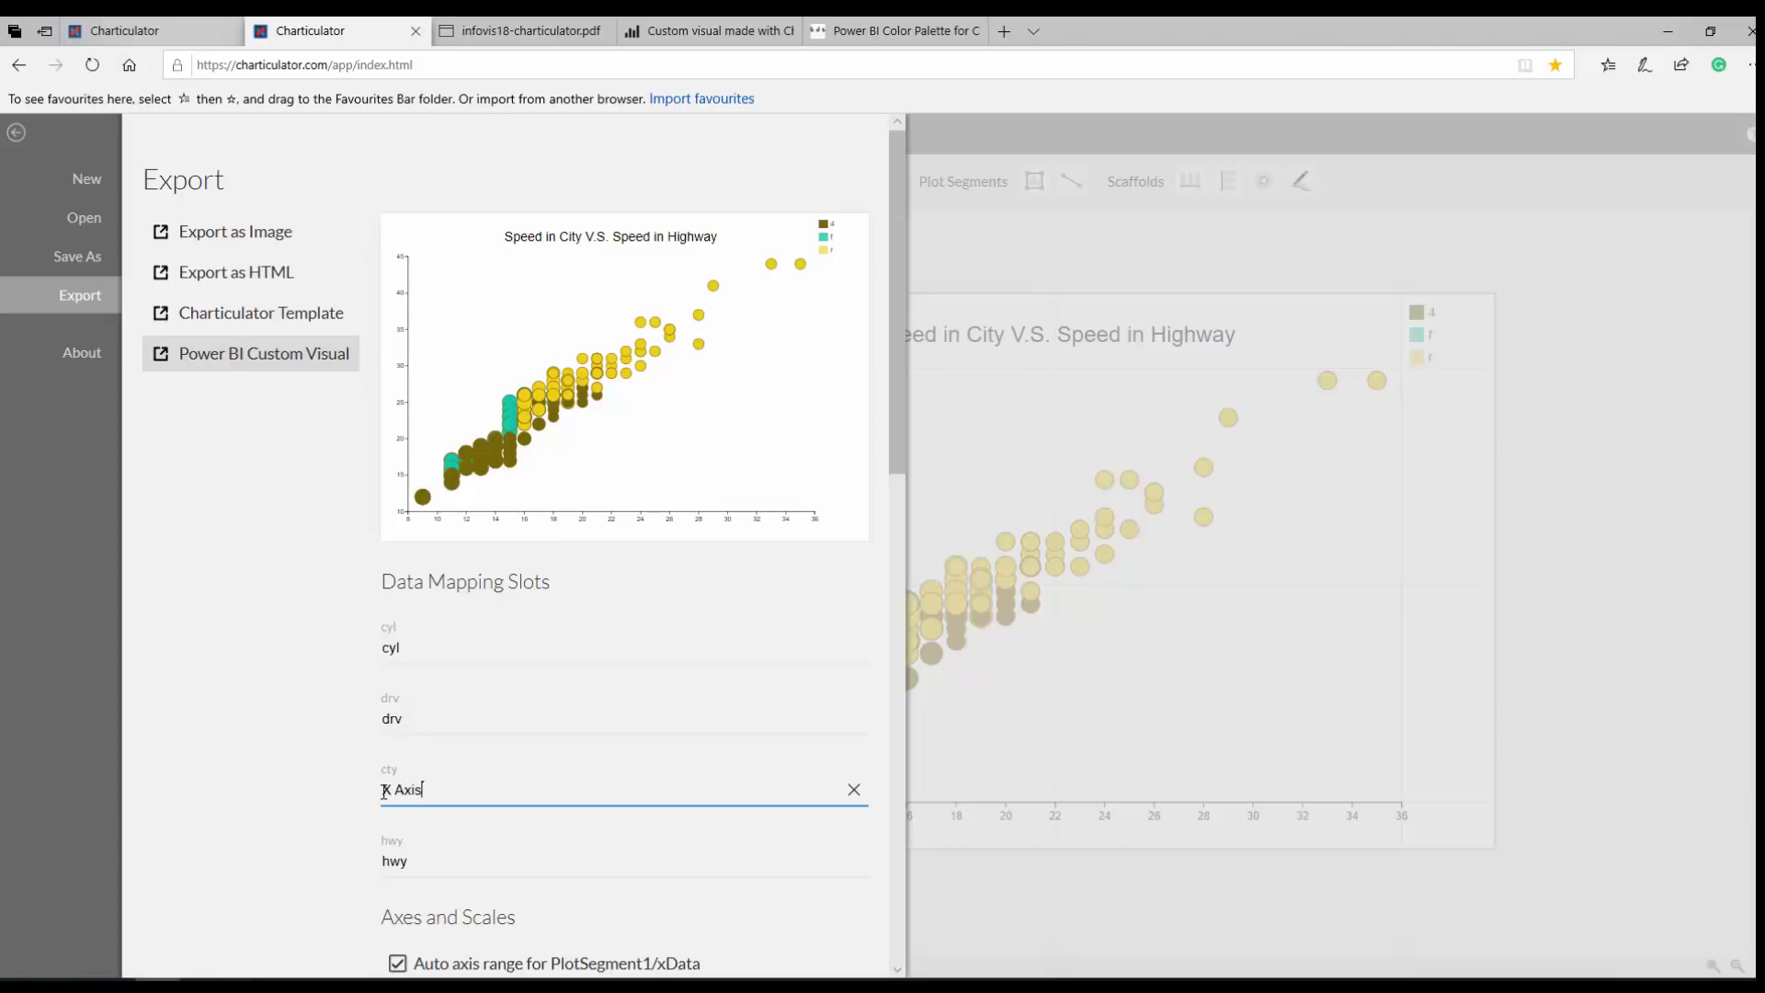
double_click(419, 864)
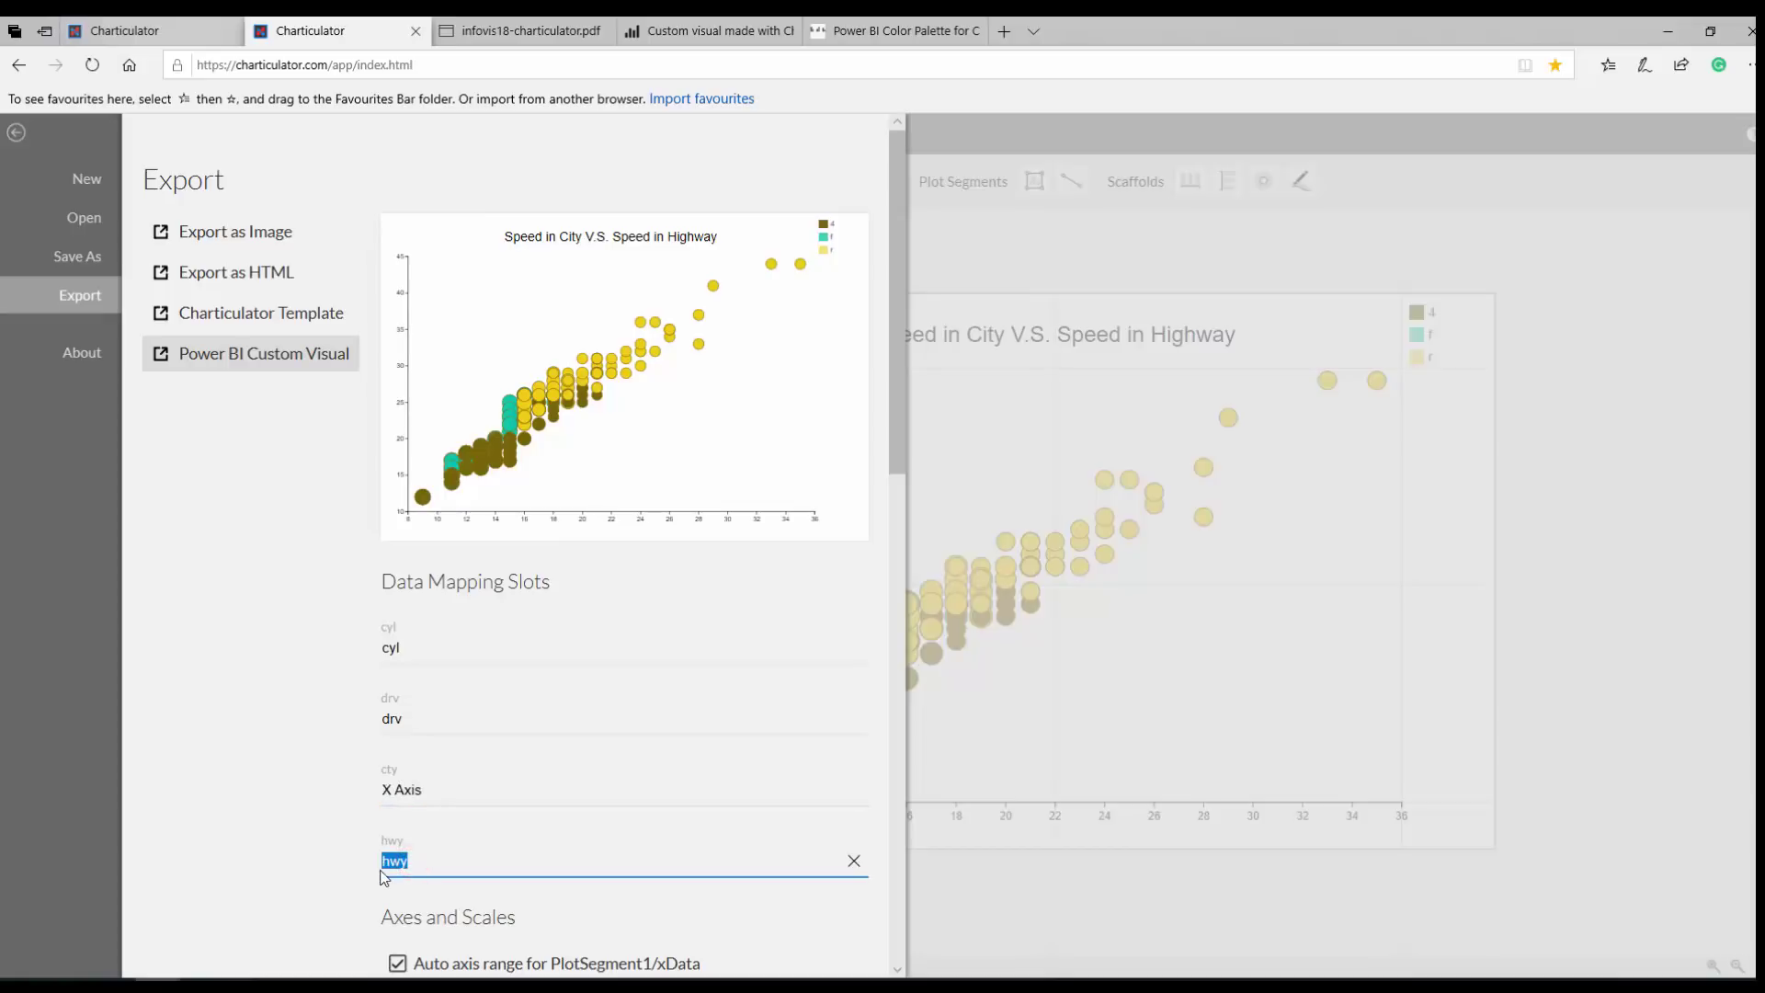
type("Y Axis")
Step: Name the drv data mapping slot Legend and the cyl slot Size
left_click(397, 719)
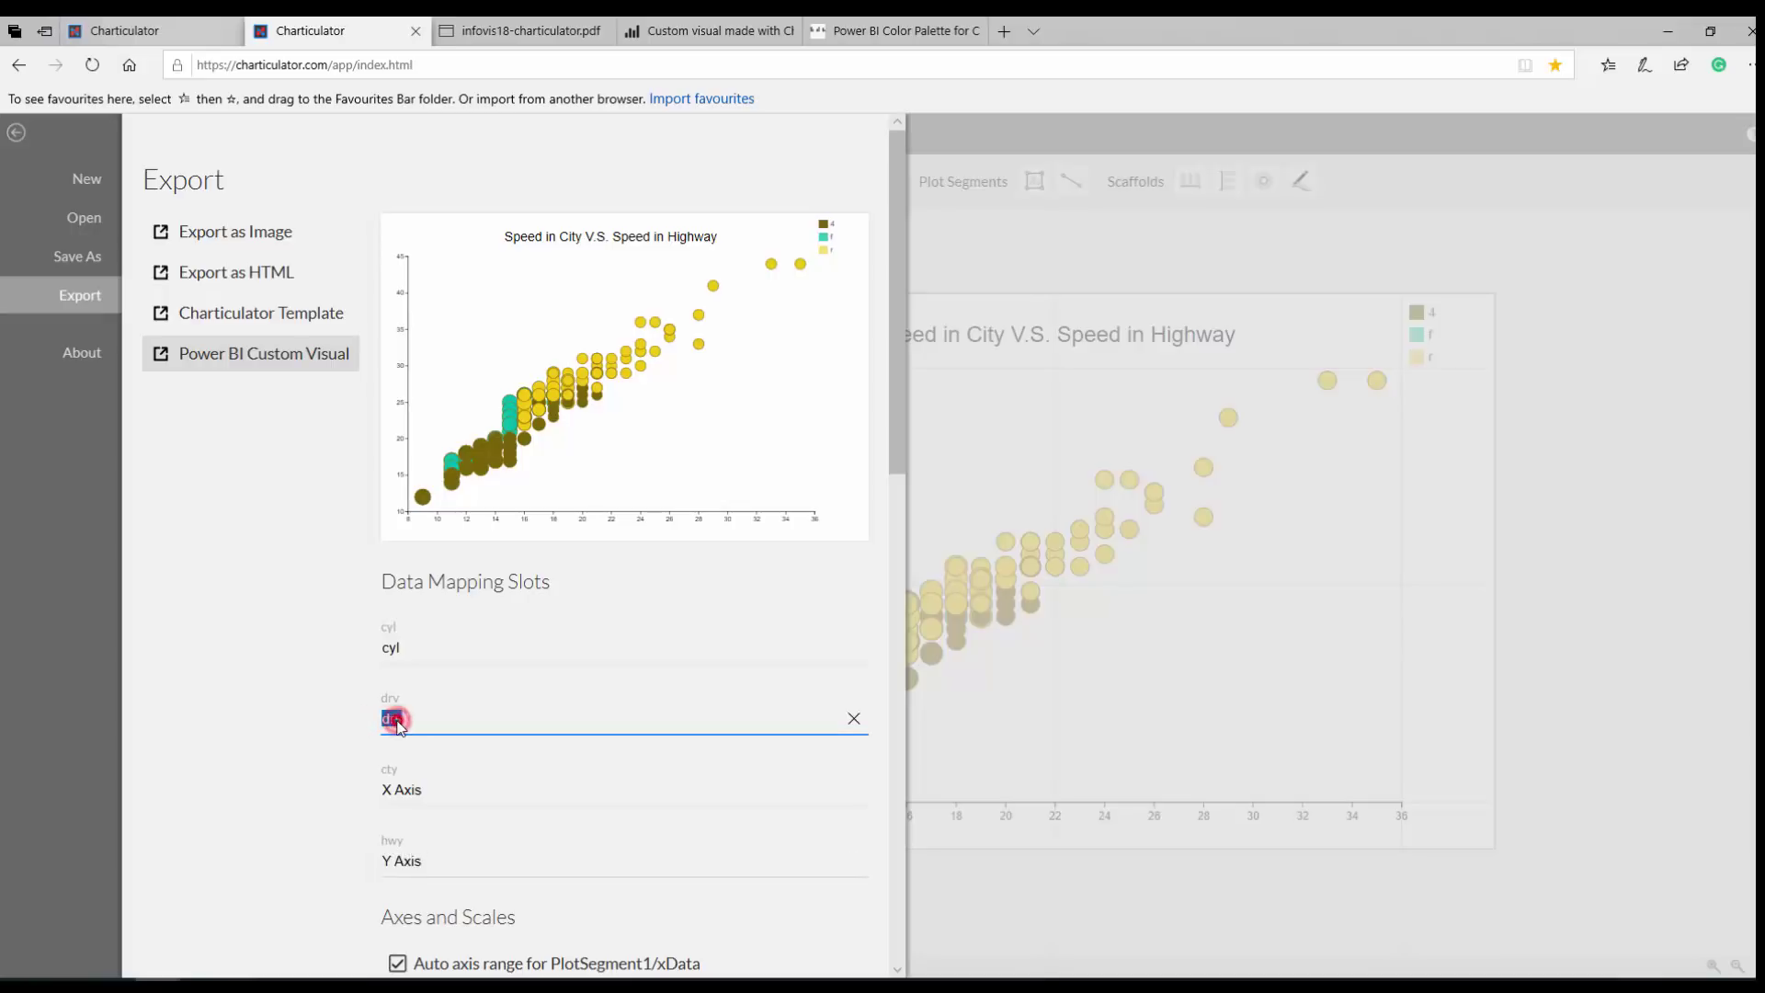
type("Legend")
left_click(389, 655)
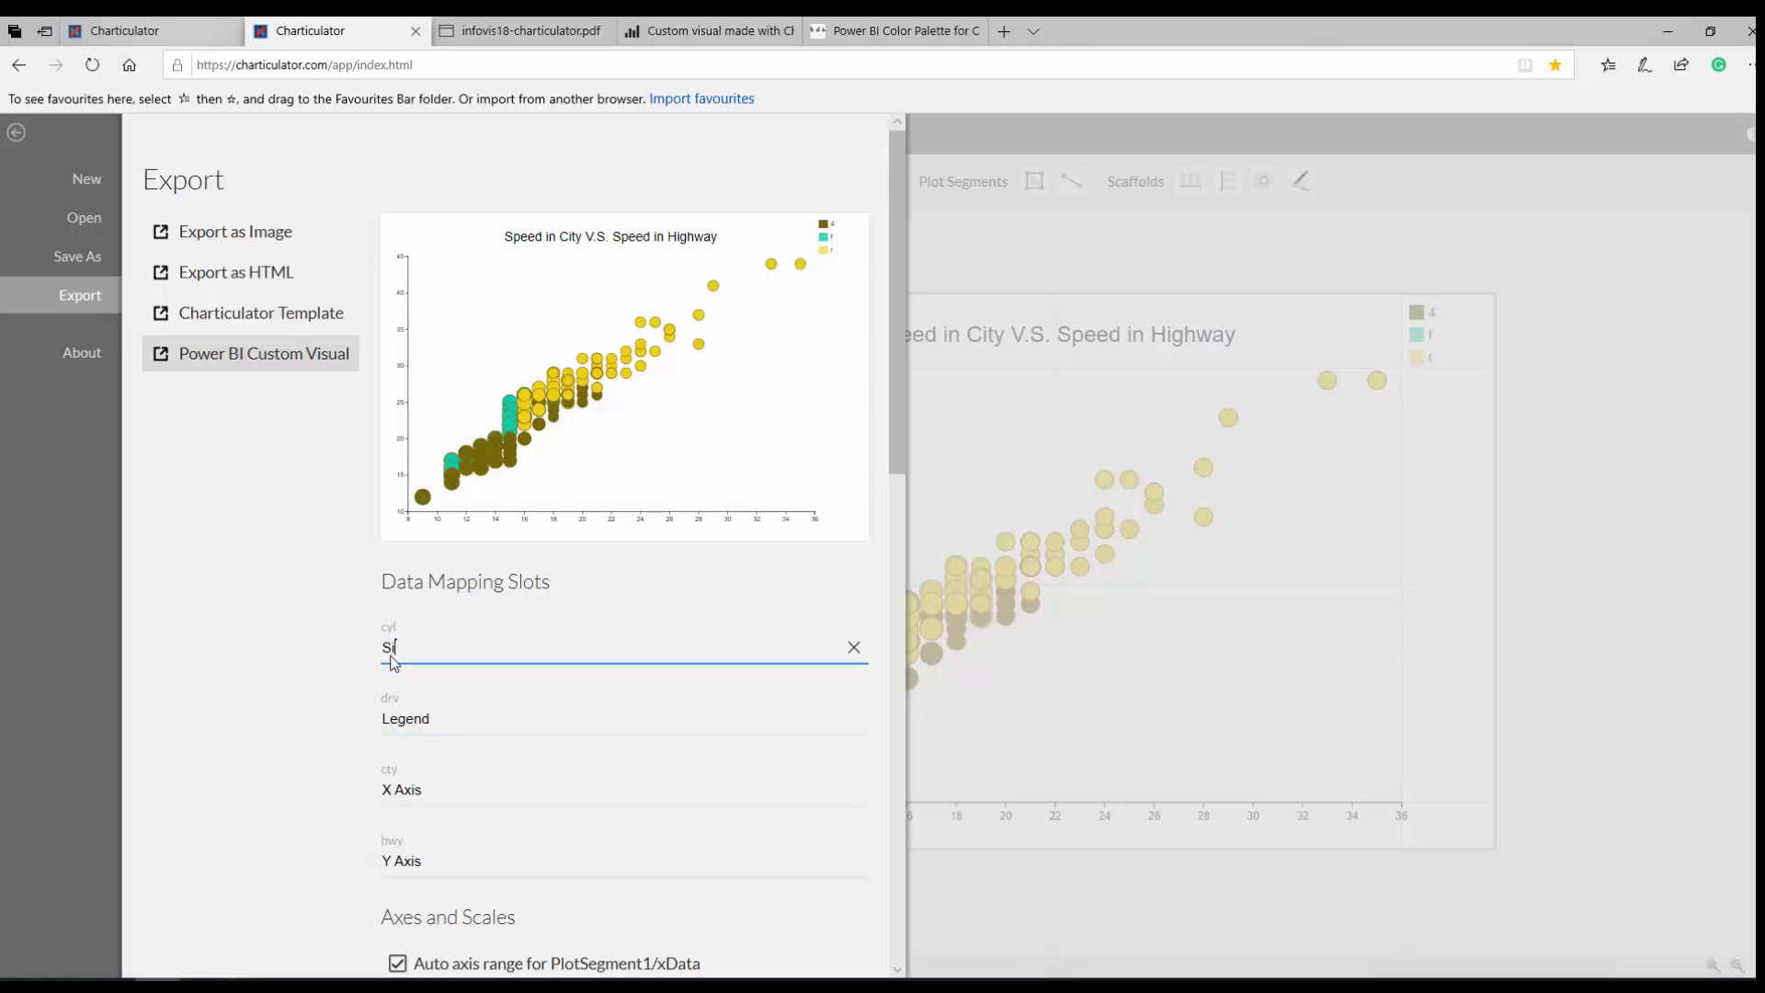
Step: Check the exposed properties and set the custom visual's name to ScatterChartPBI
scroll(465, 804, "down", 5)
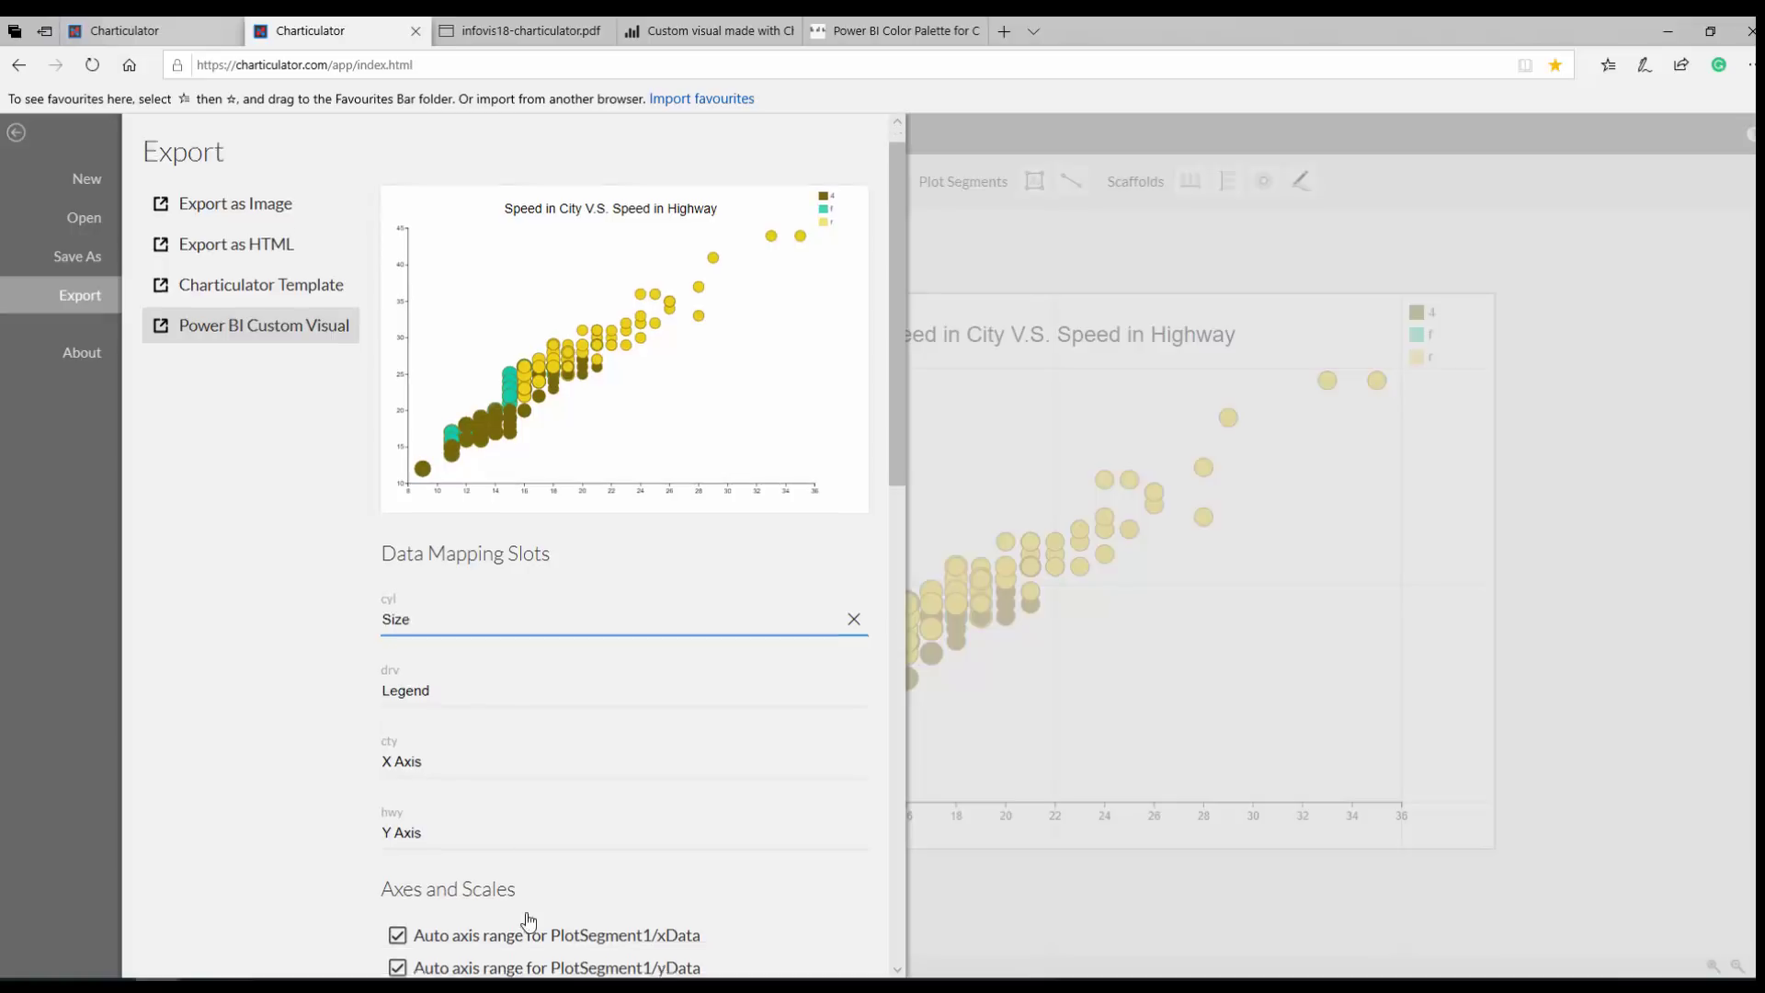
left_click(415, 666)
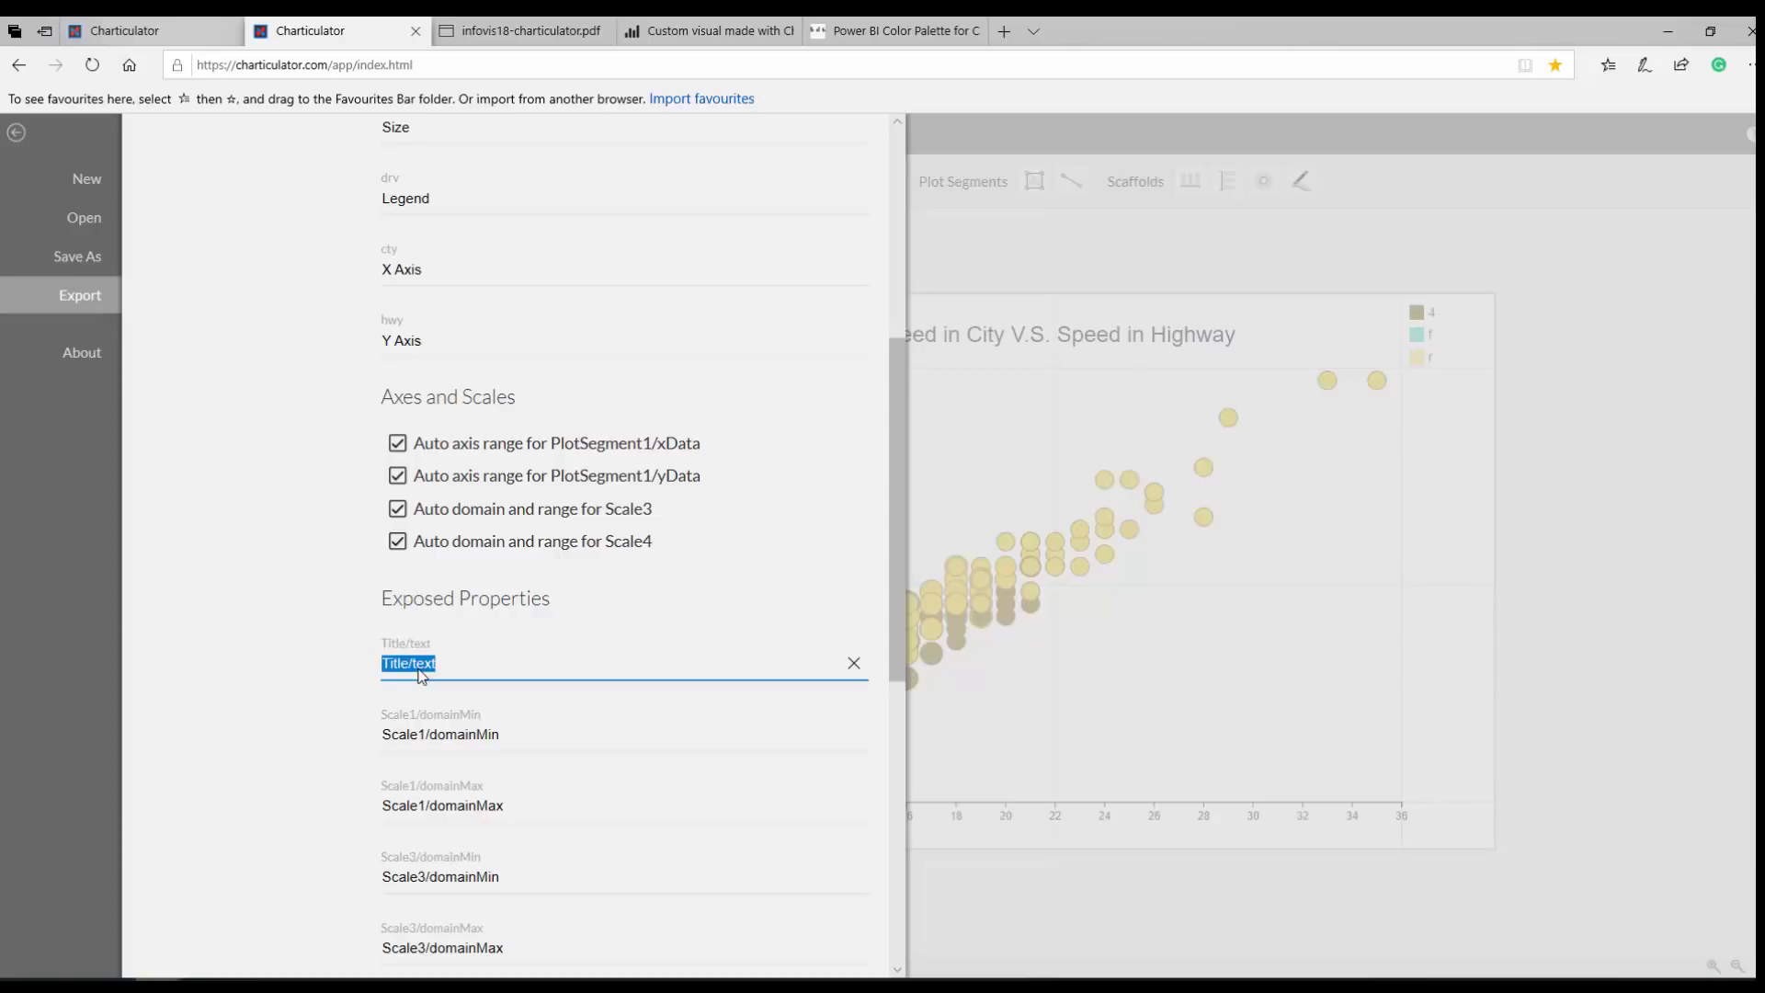
scroll(425, 691, "down", 5)
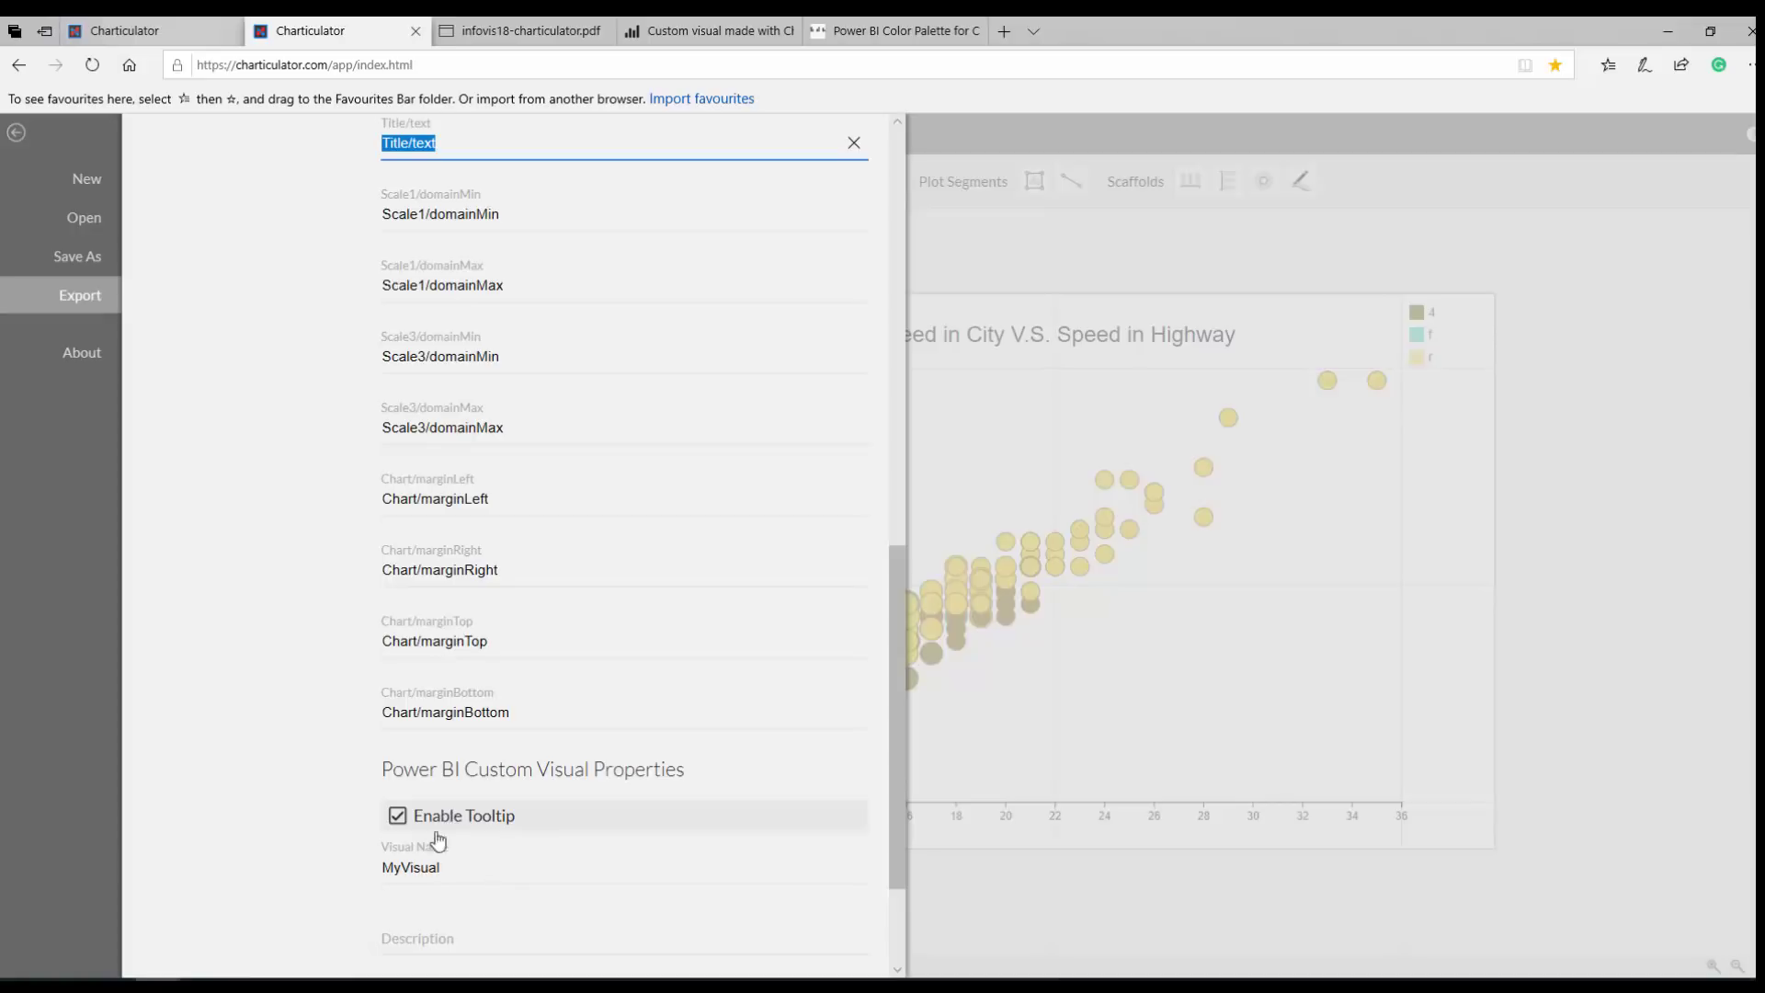
left_click(394, 870)
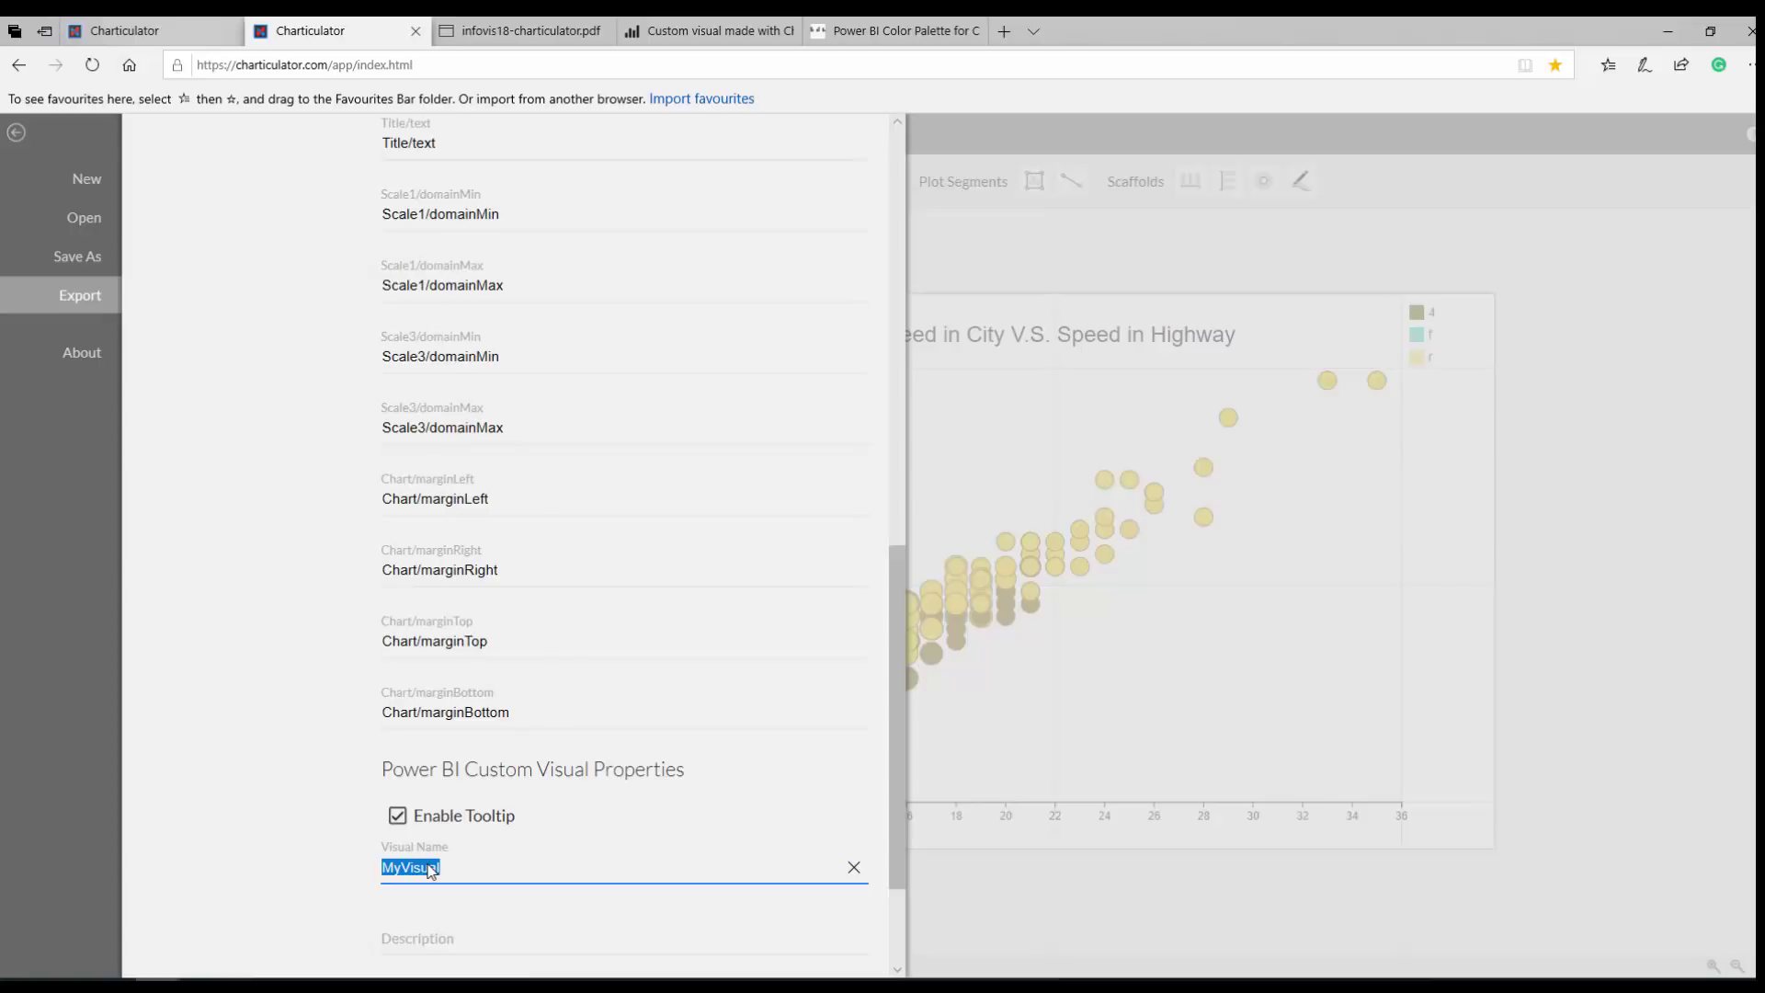
type("ScatterChartPBI")
scroll(431, 870, "down", 2)
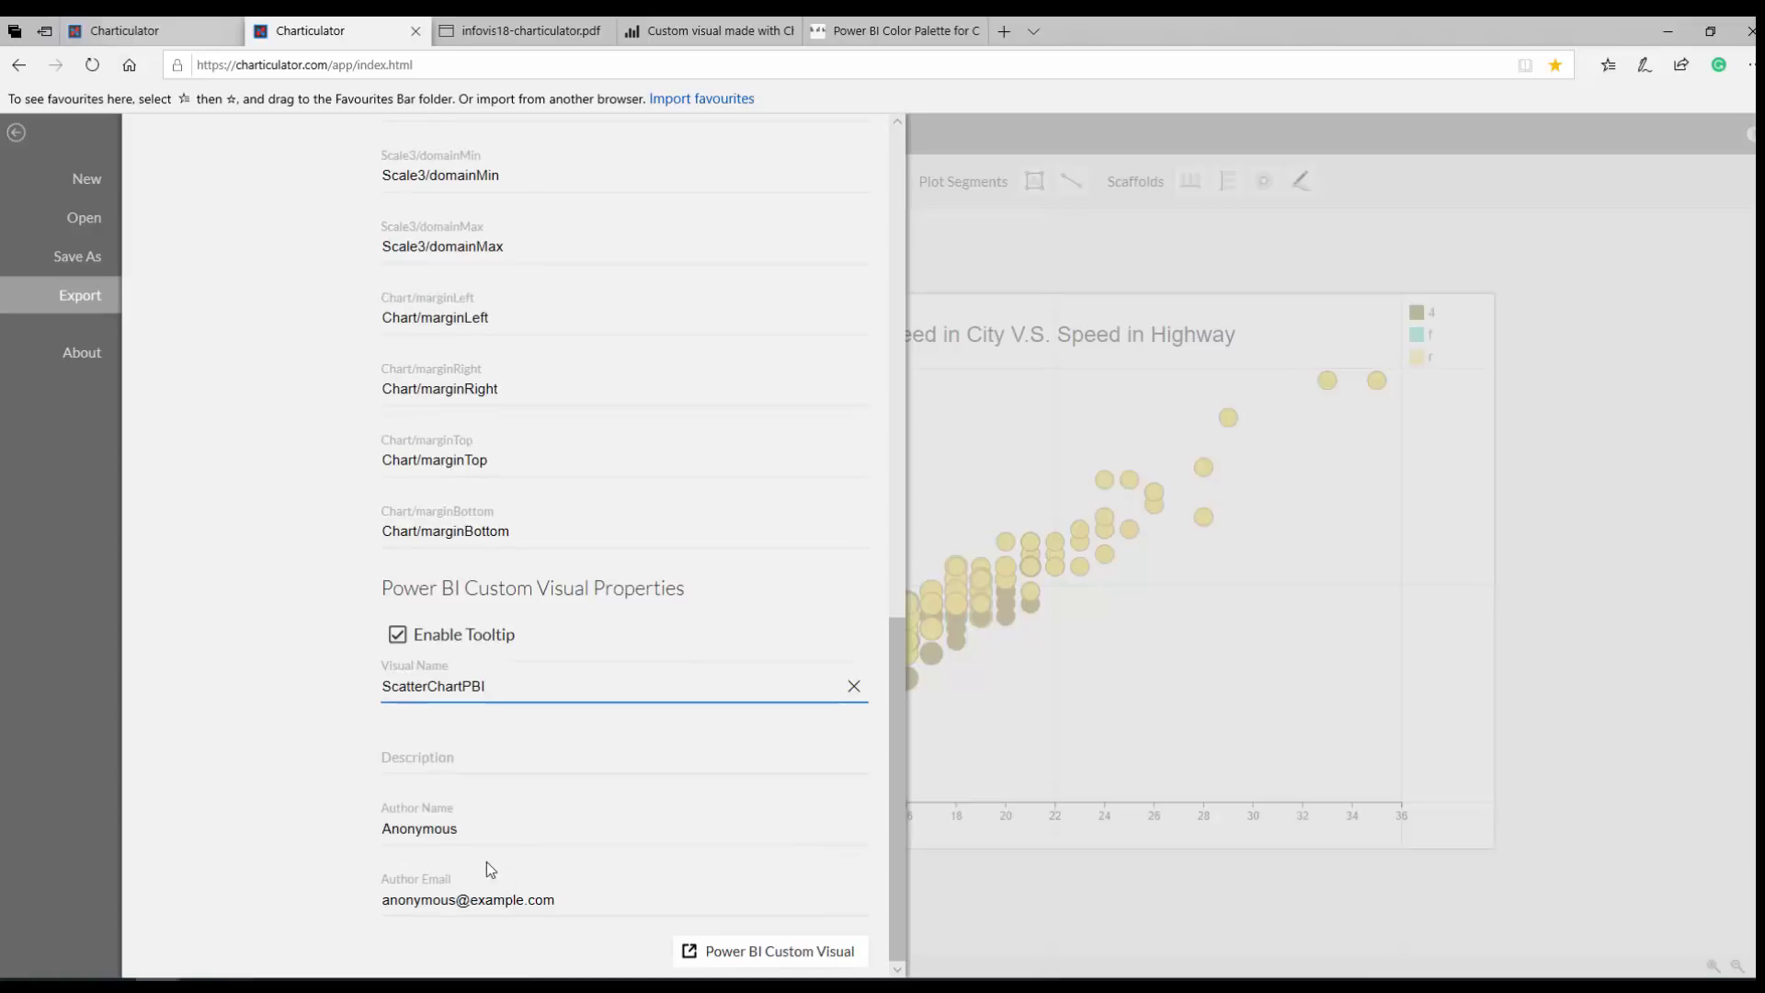
Step: Export the Power BI custom visual, save ScatterChartPBI.pbiviz and open its download folder
scroll(517, 873, "up", 13)
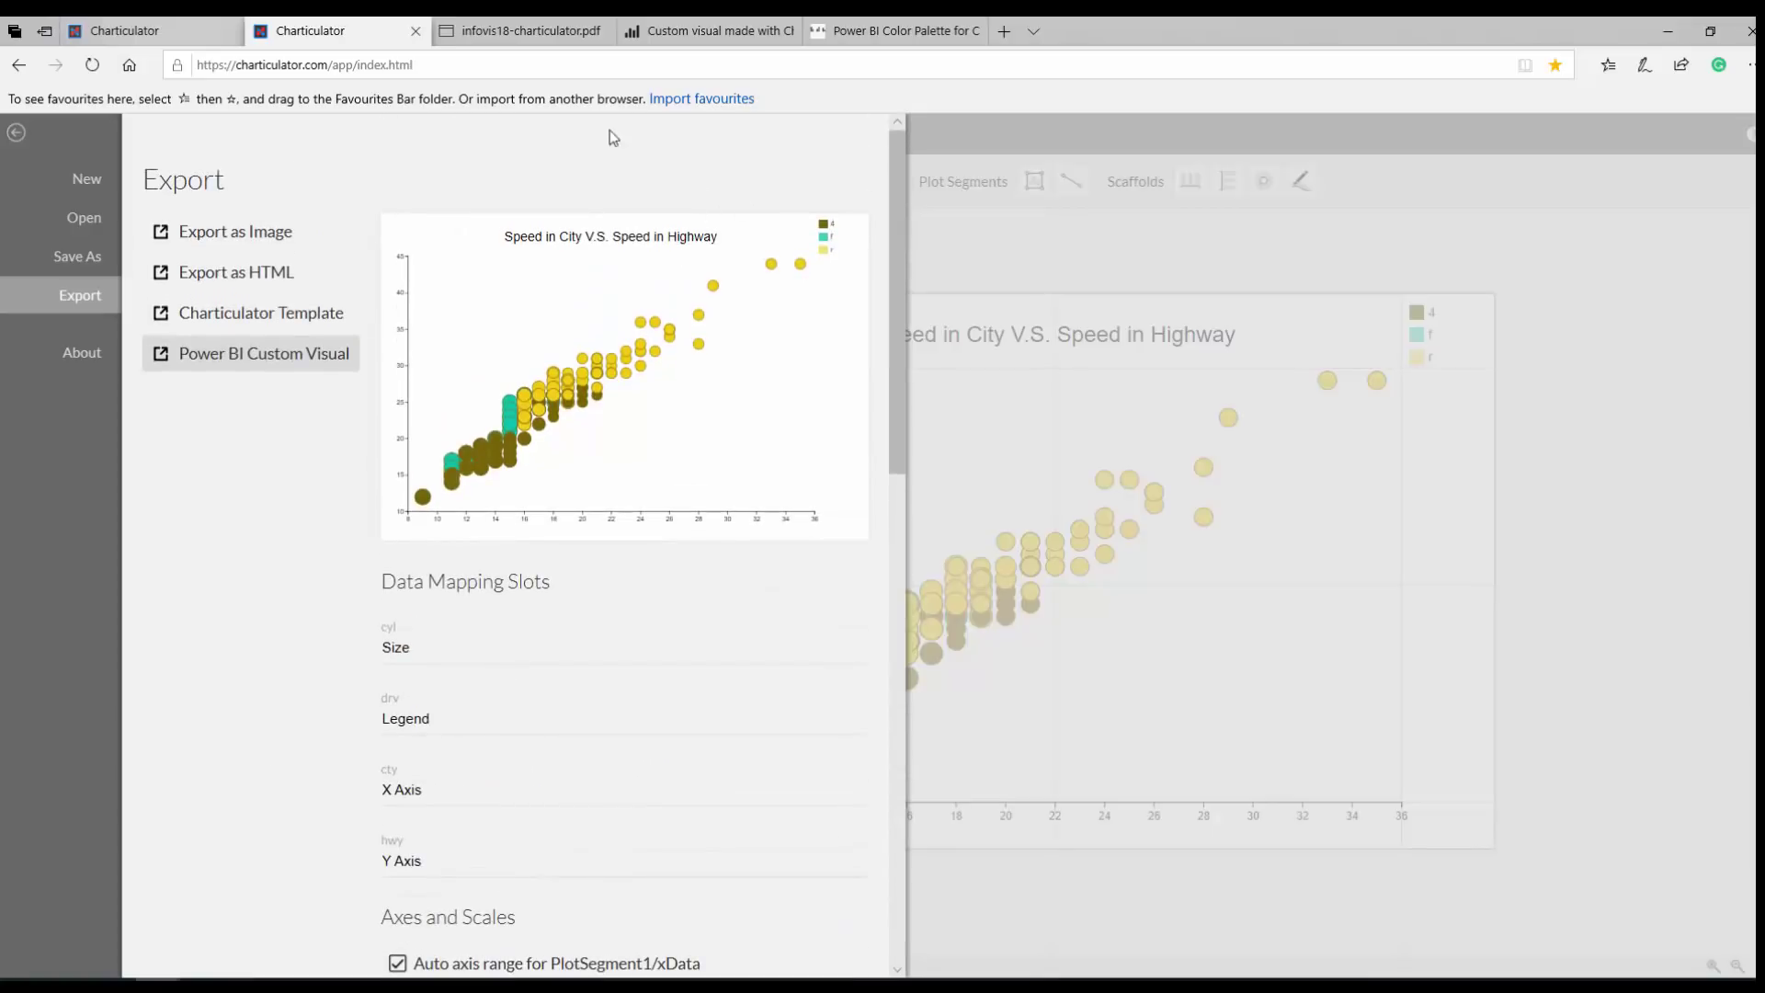
scroll(497, 618, "down", 12)
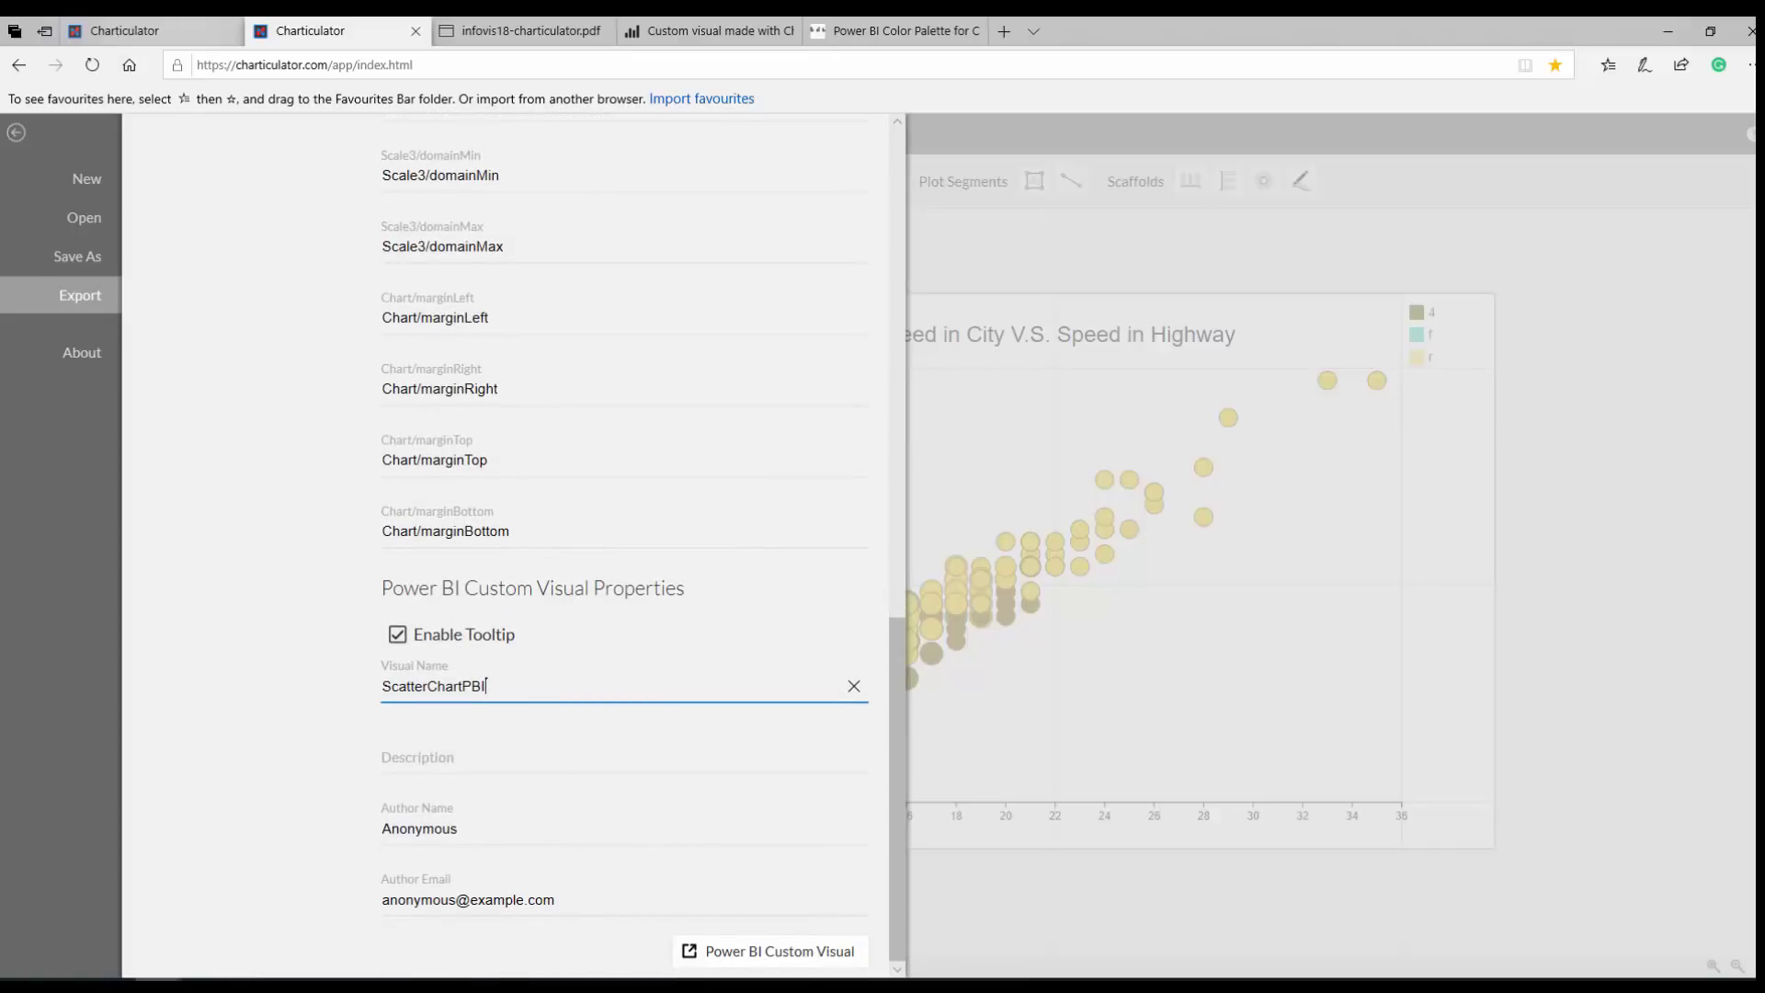
left_click(786, 956)
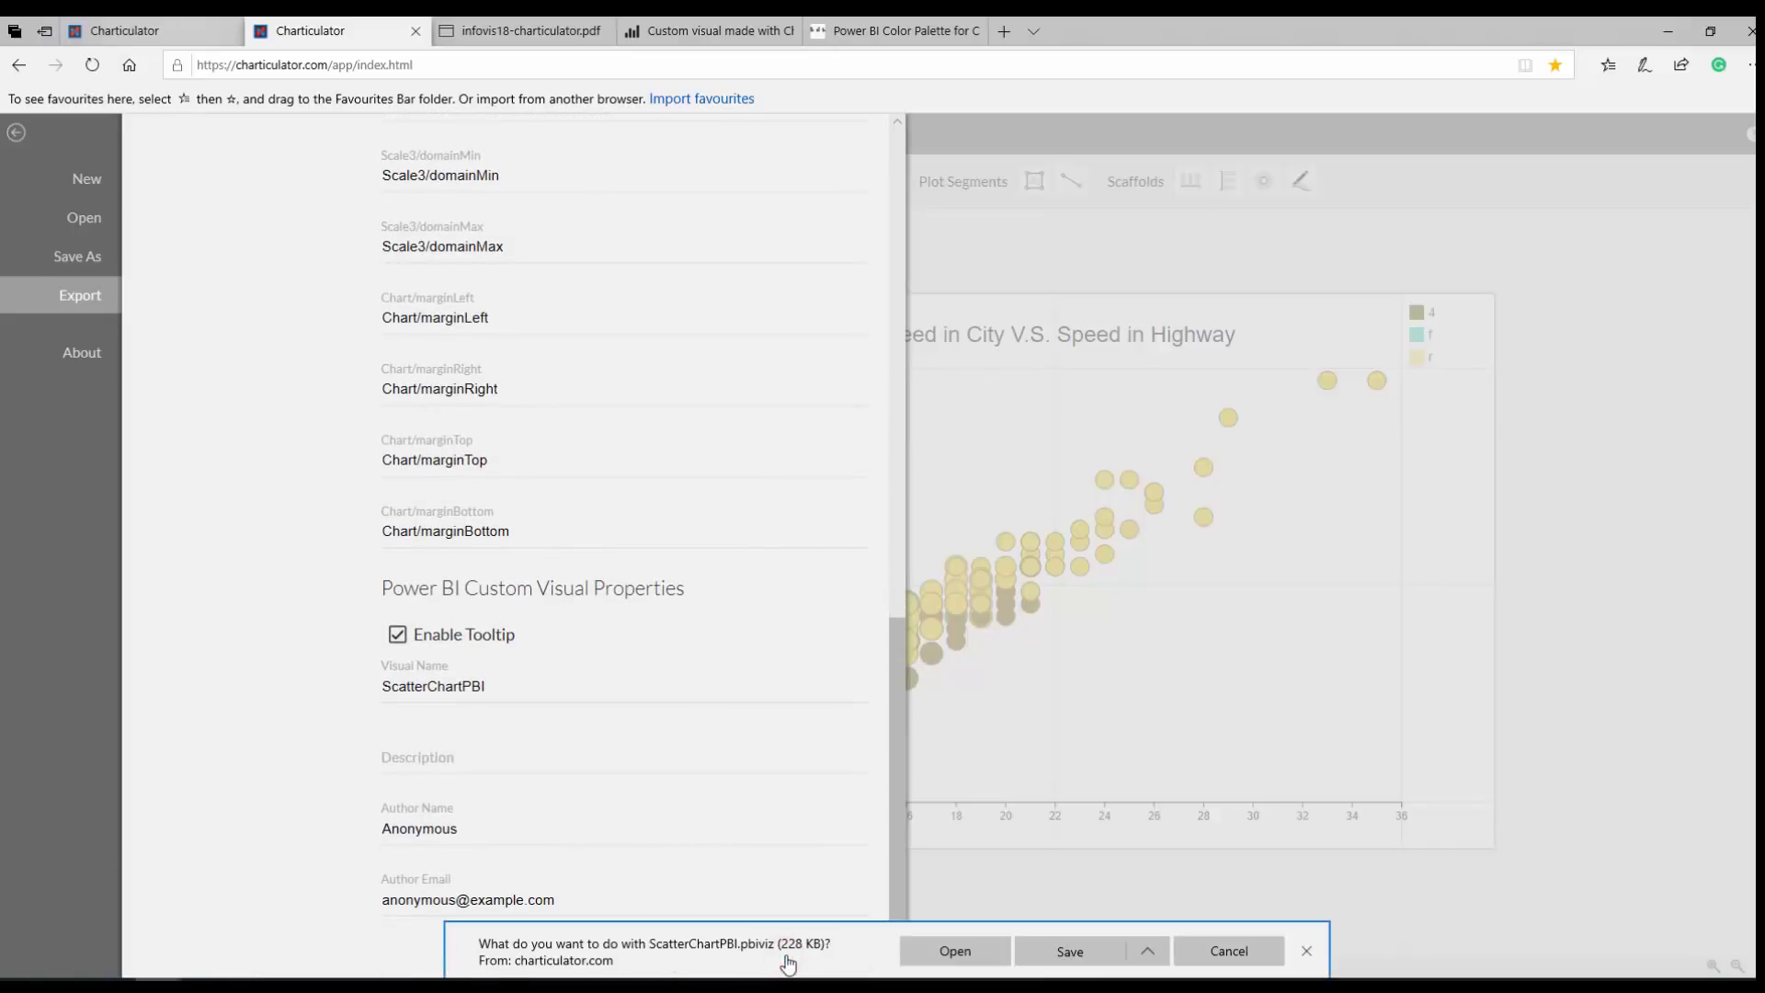
left_click(1069, 952)
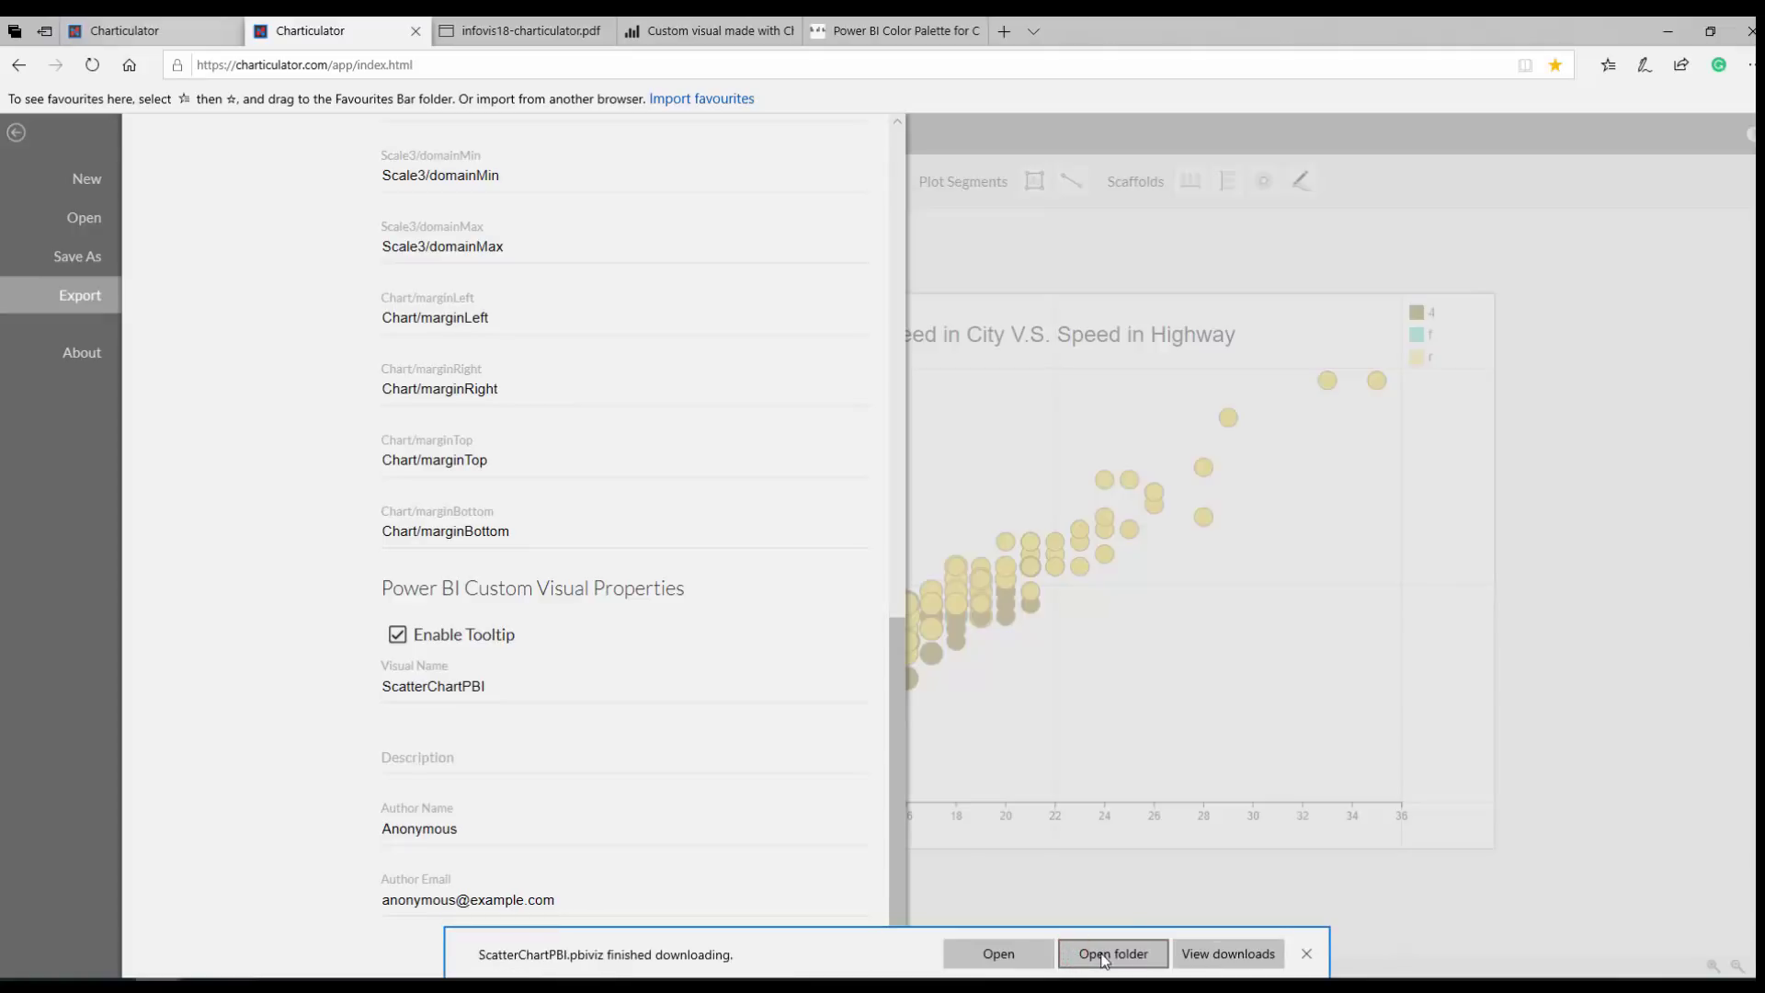
left_click(1104, 956)
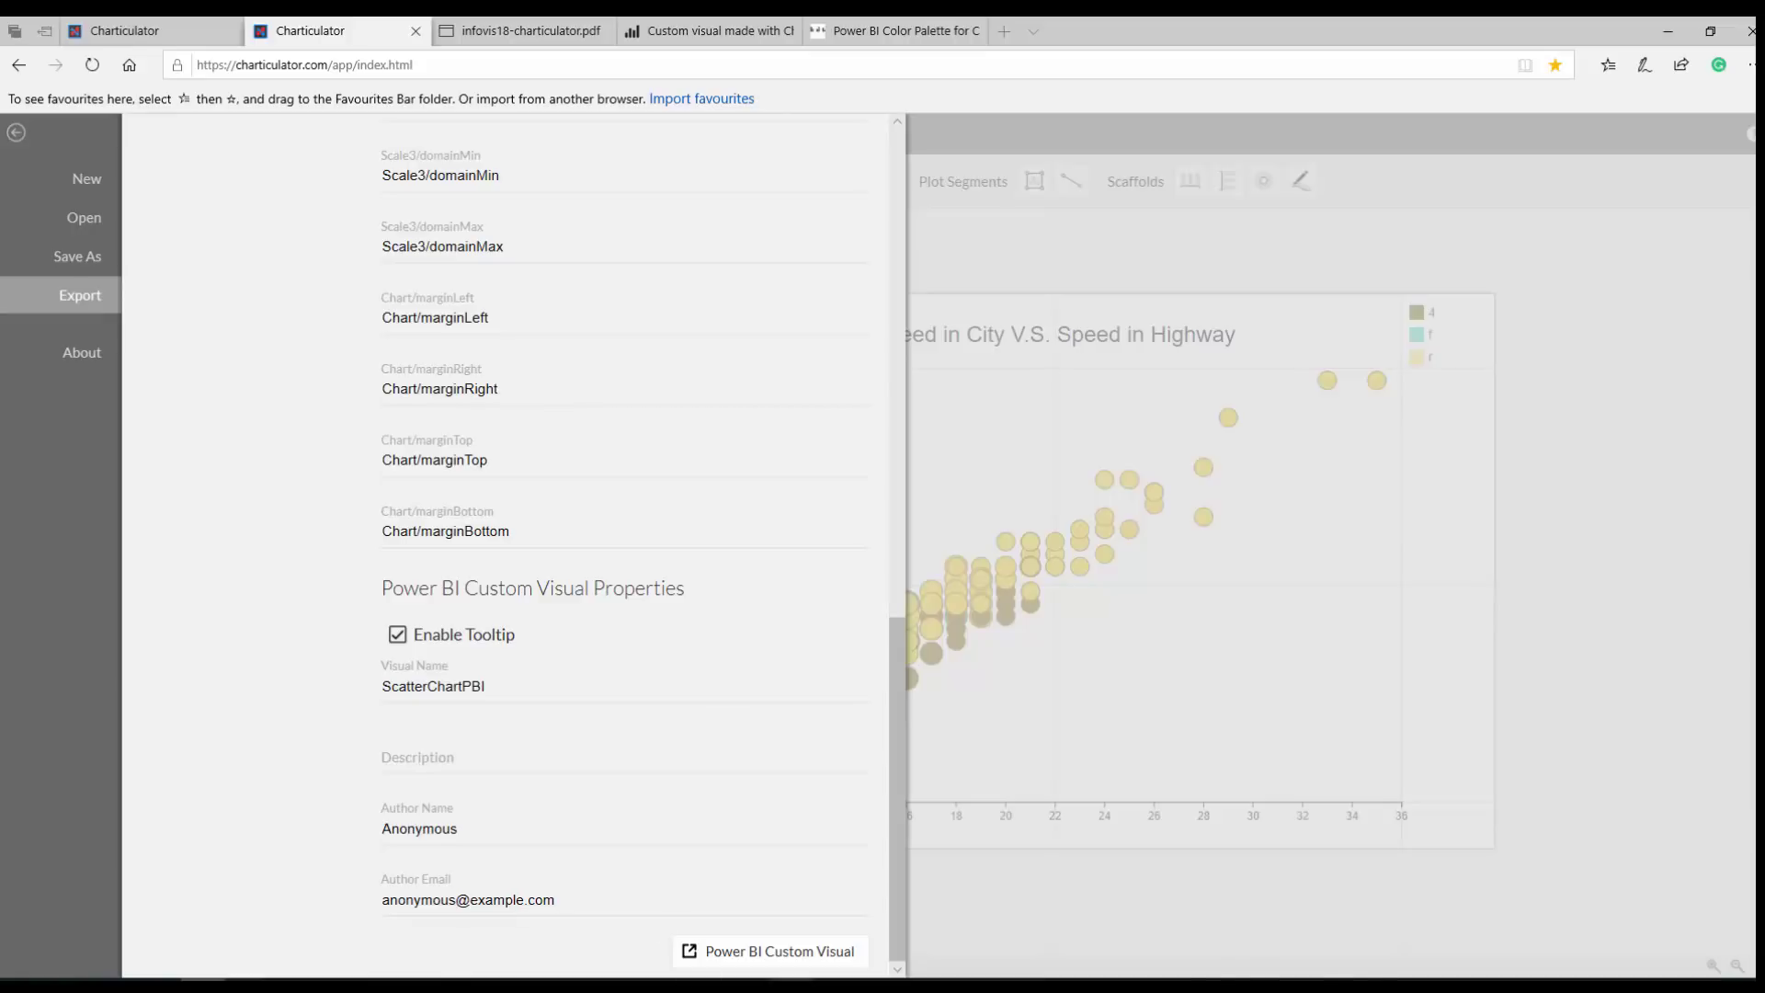
Step: Switch to Power BI Desktop and start importing a custom visual from a file
left_click(791, 980)
double_click(1159, 274)
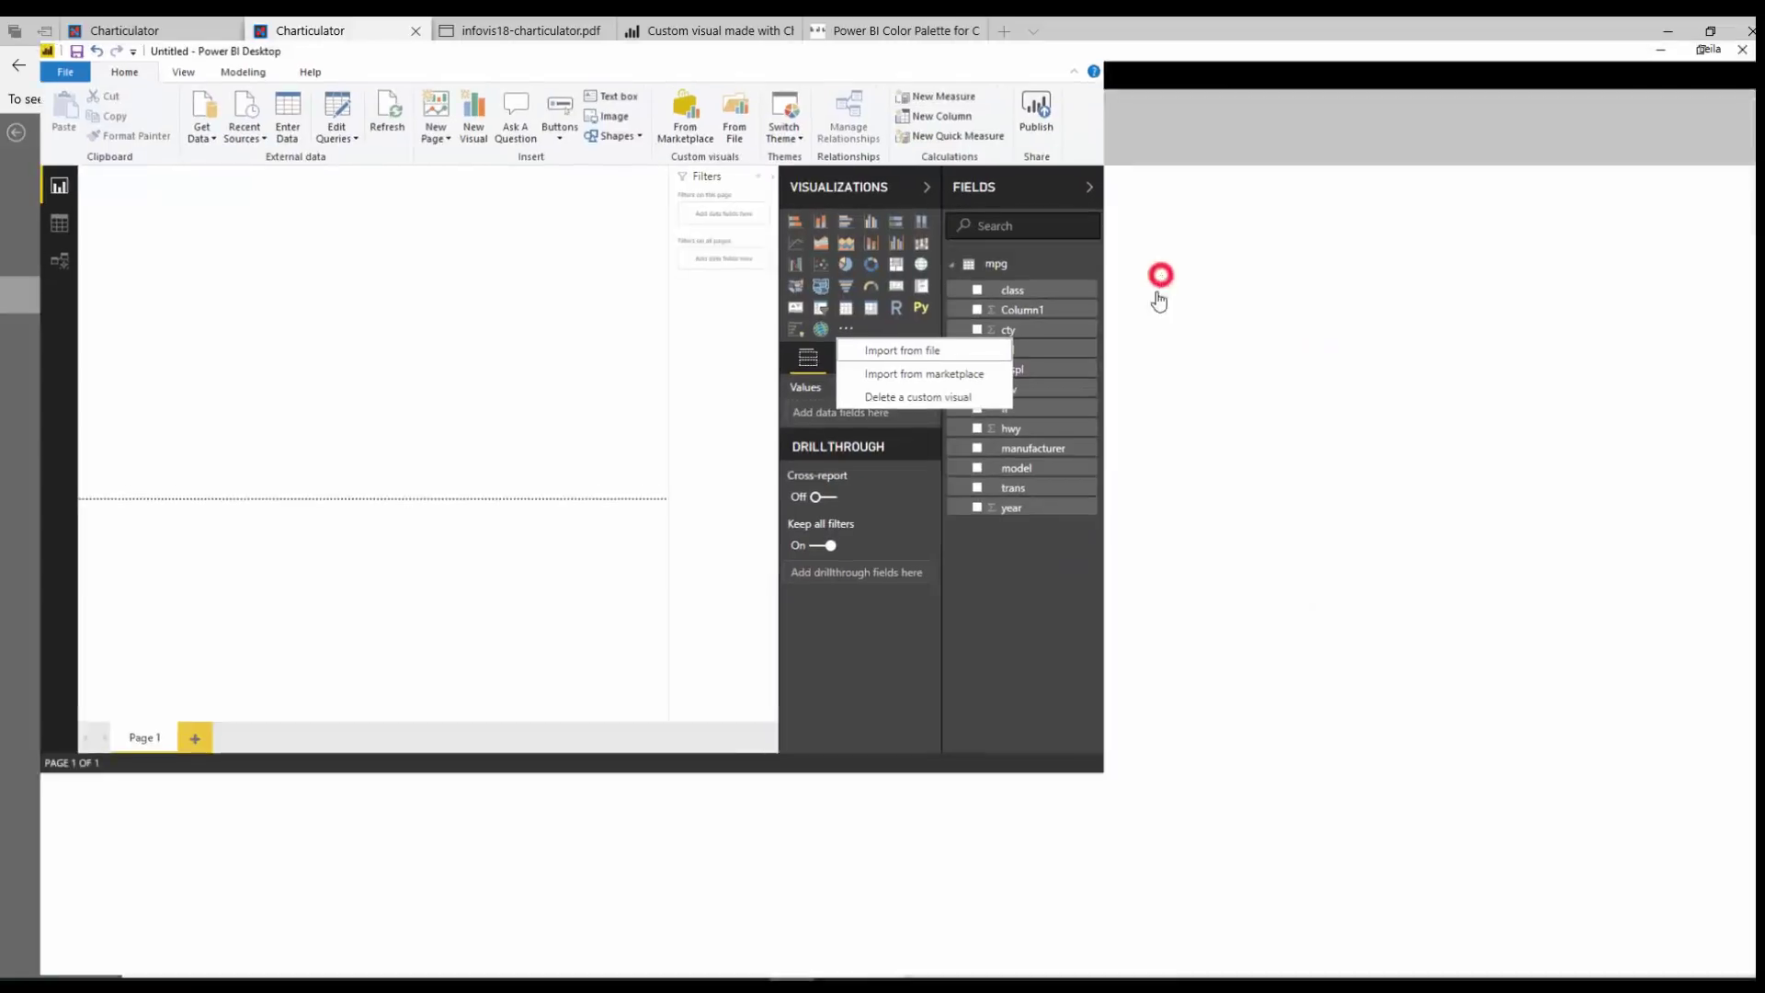
left_click(1509, 312)
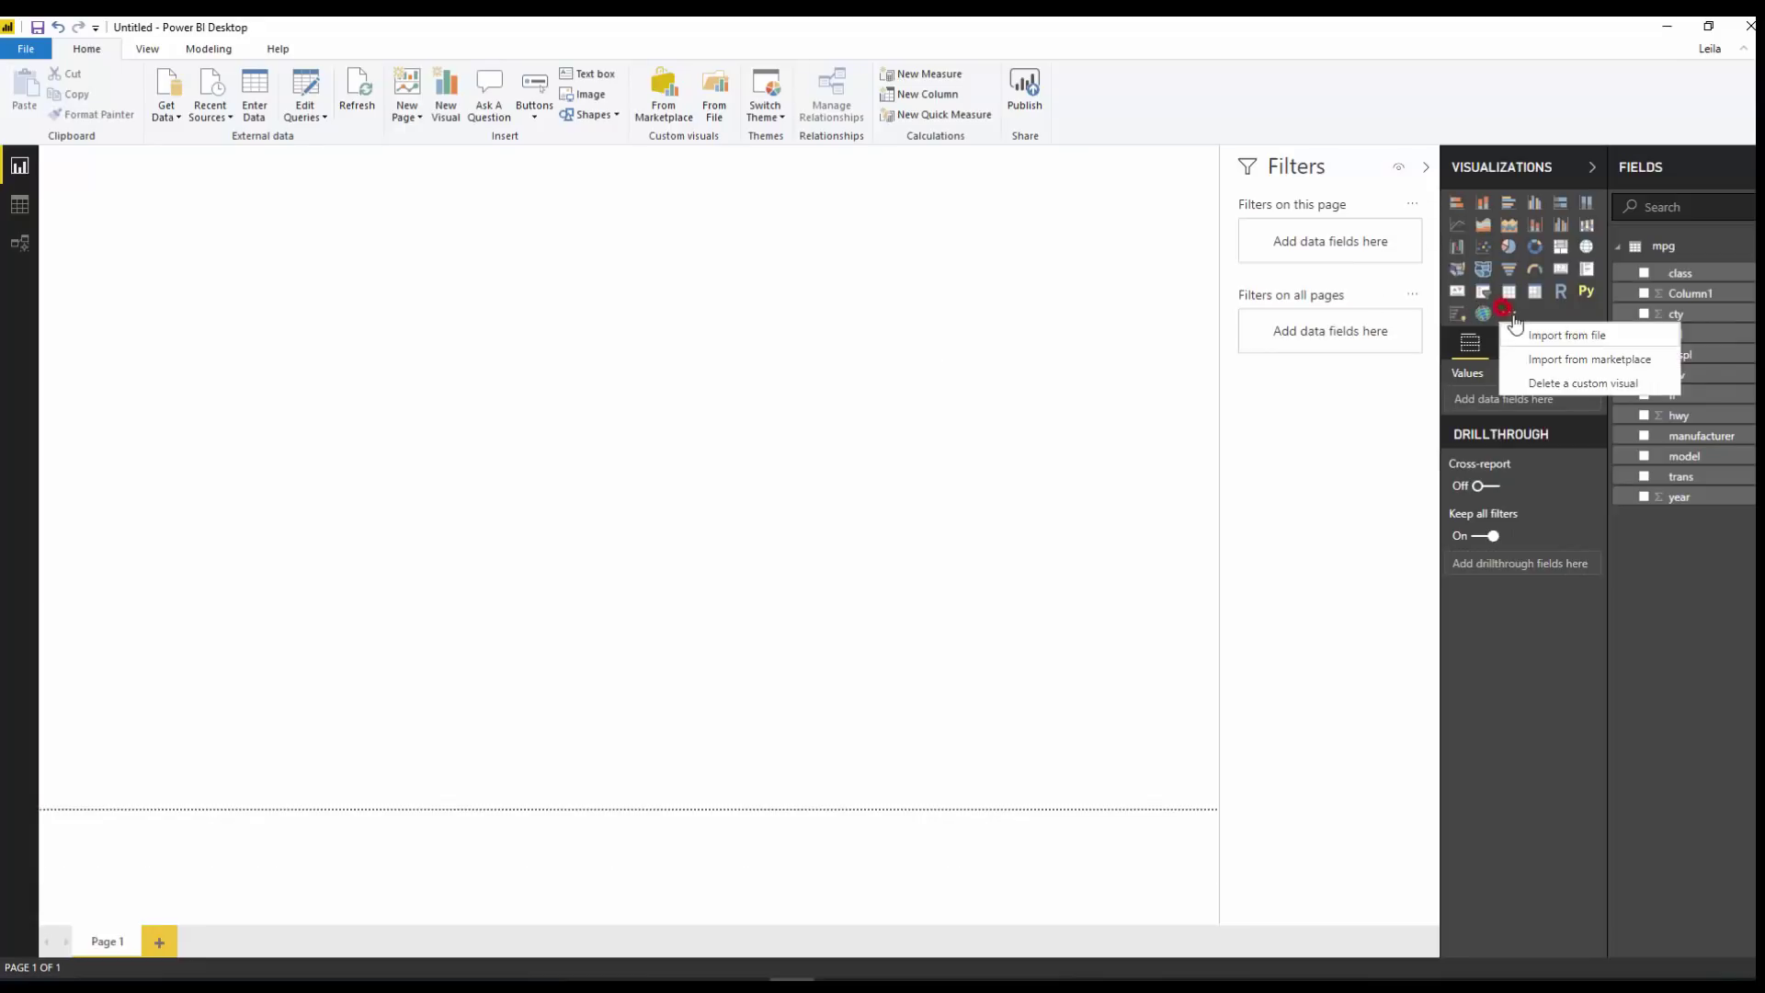
left_click(1544, 334)
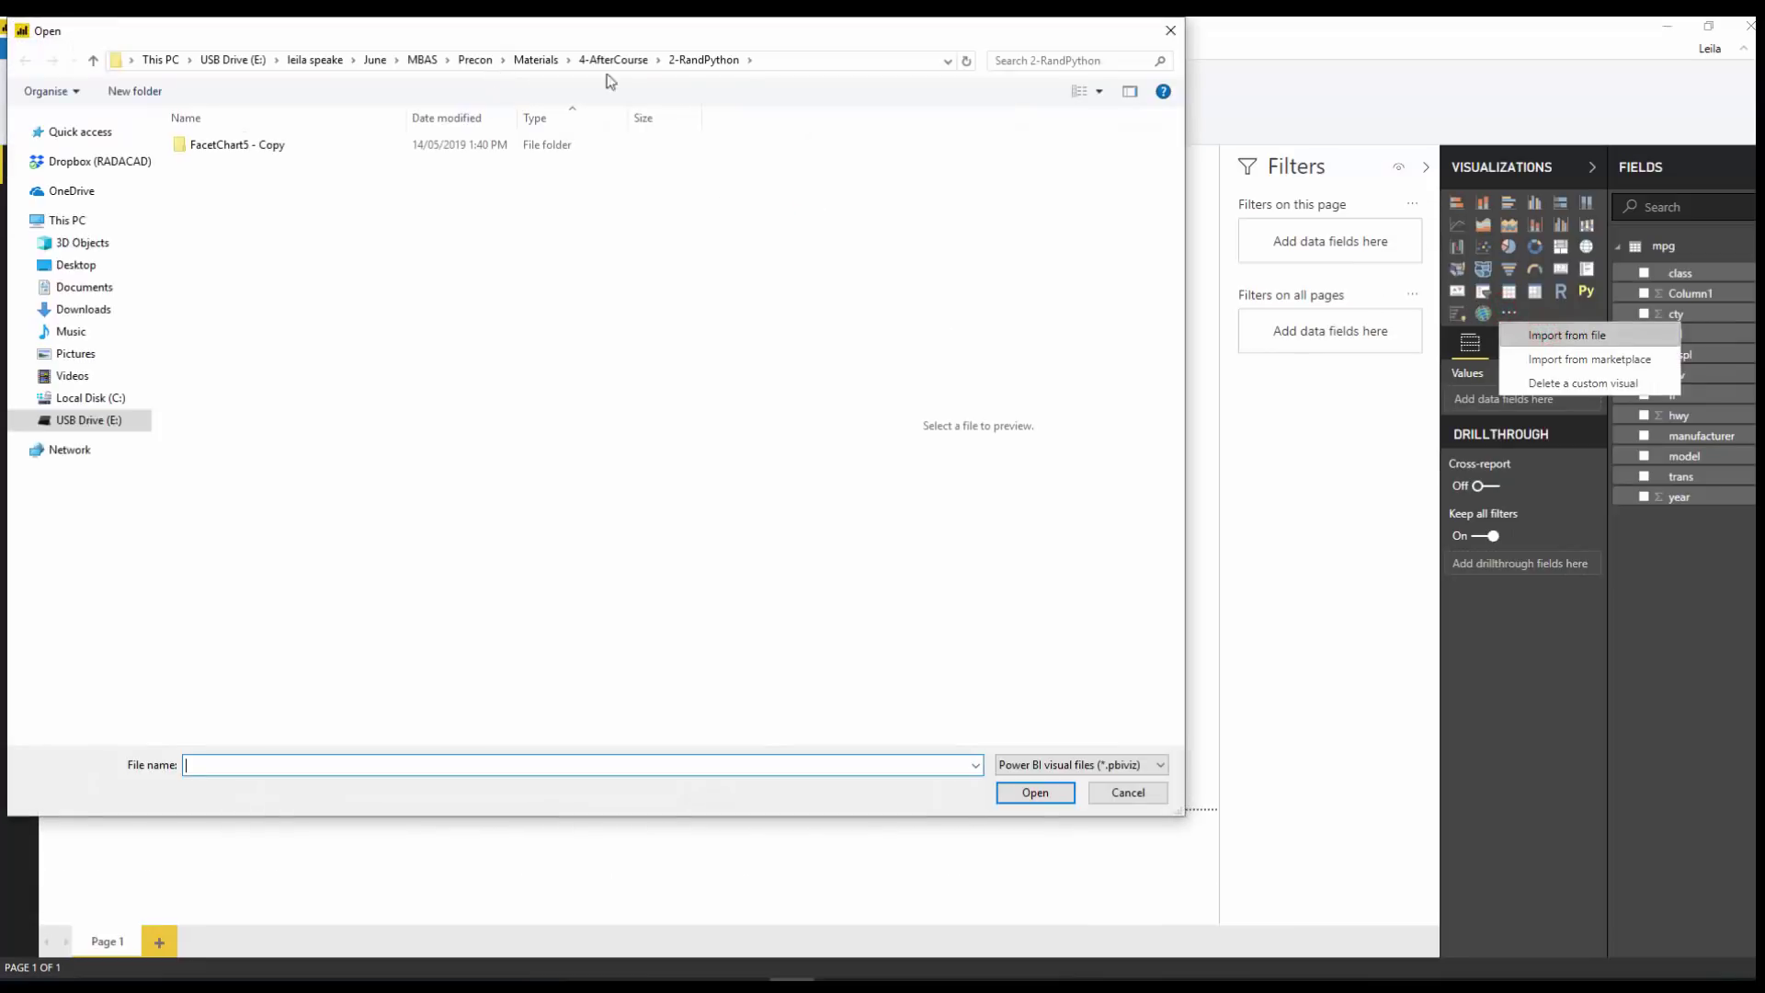
Step: Browse to the Downloads folder and import ScatterChartPBI.pbiviz as a custom visual
left_click(779, 62)
type("C:\\Users\\leila etaati\\Downloads")
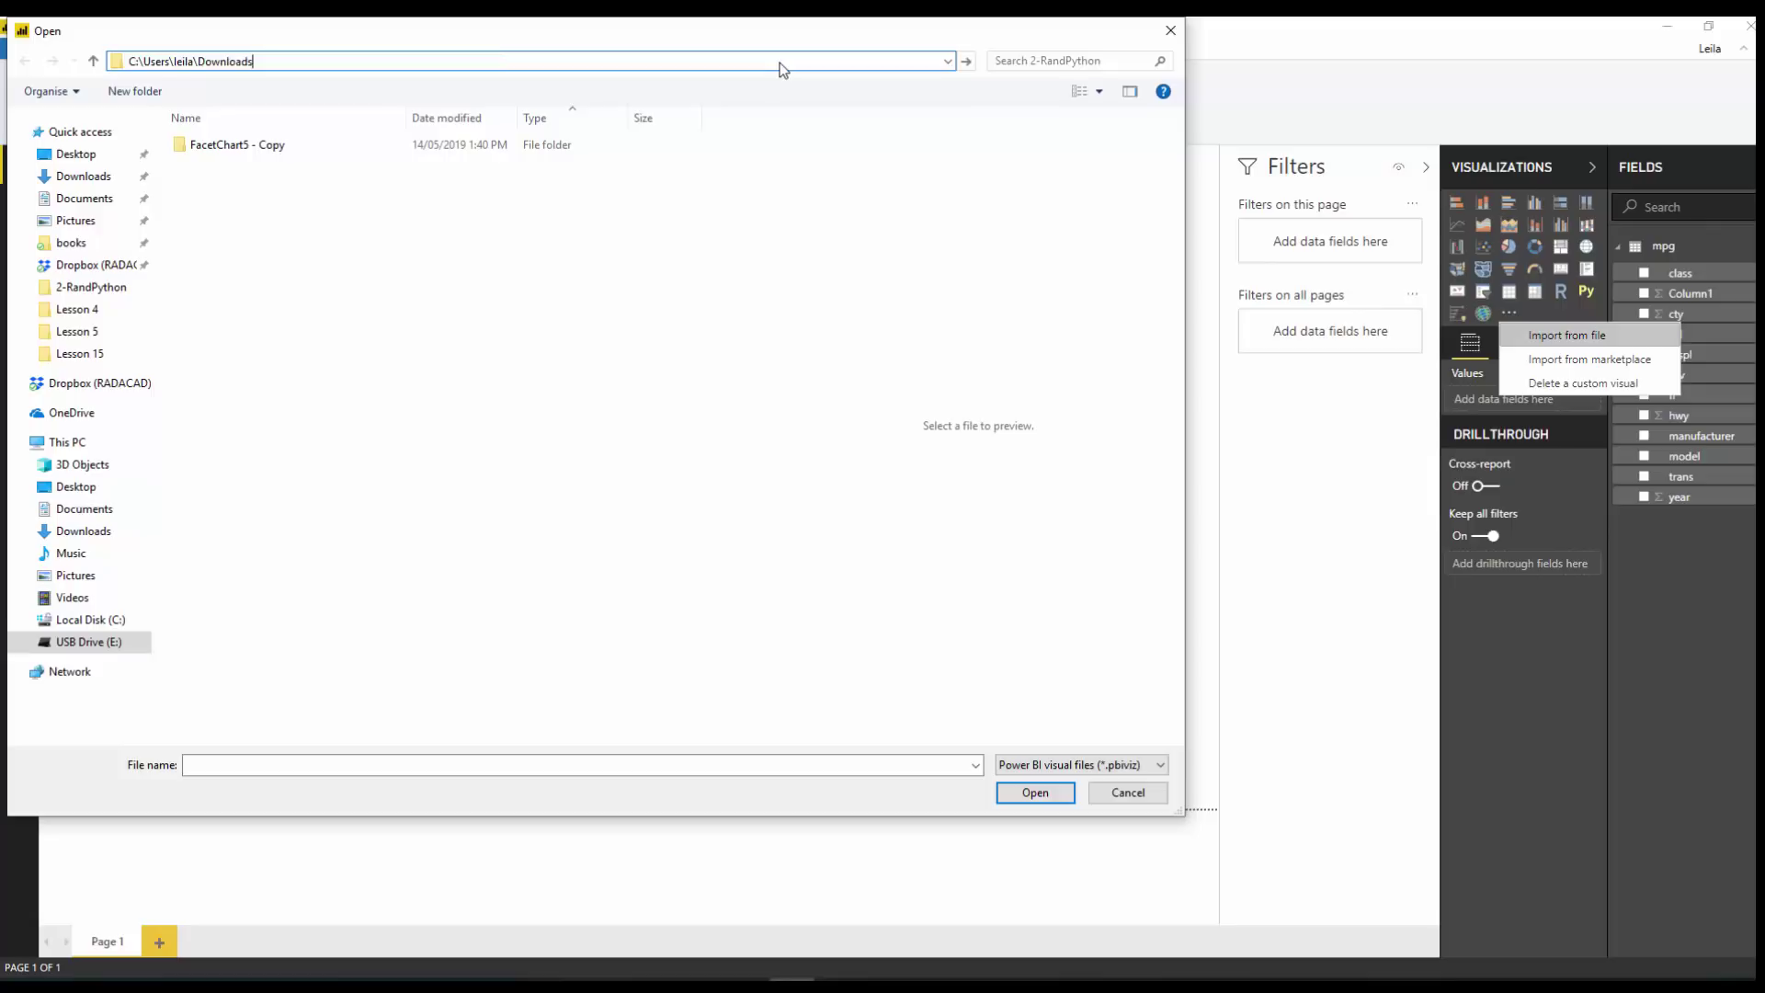
key("Return")
left_click(290, 145)
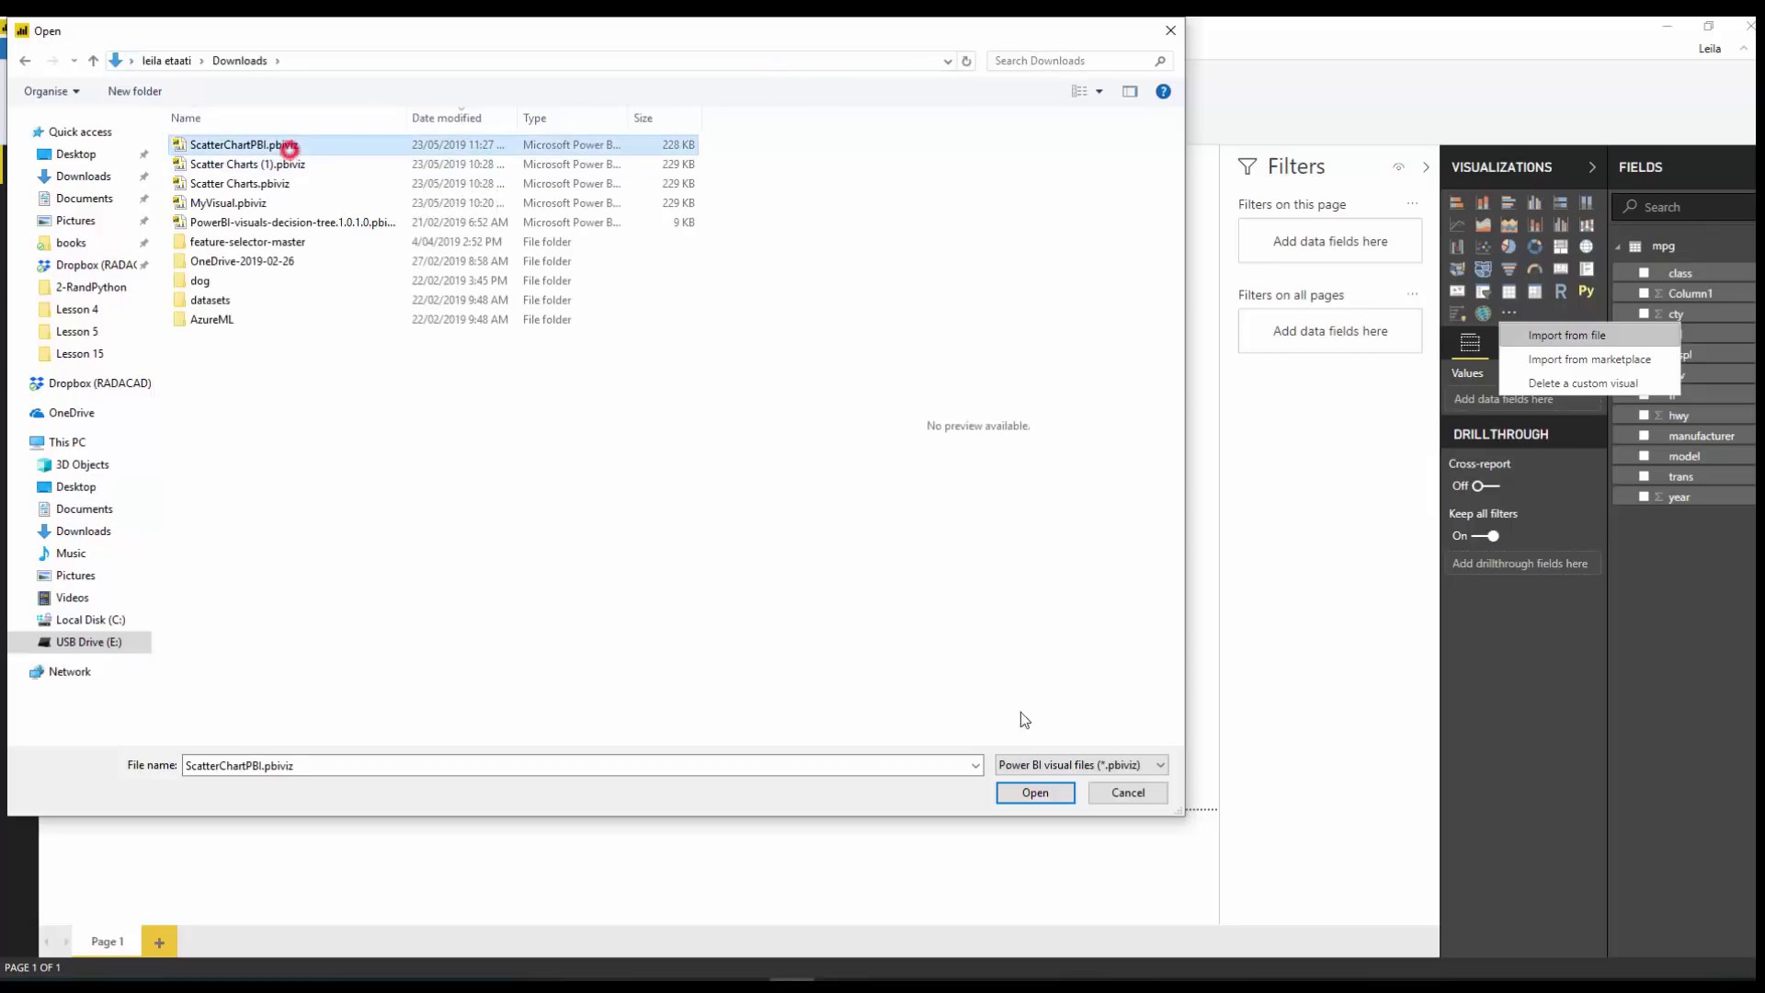
left_click(1031, 792)
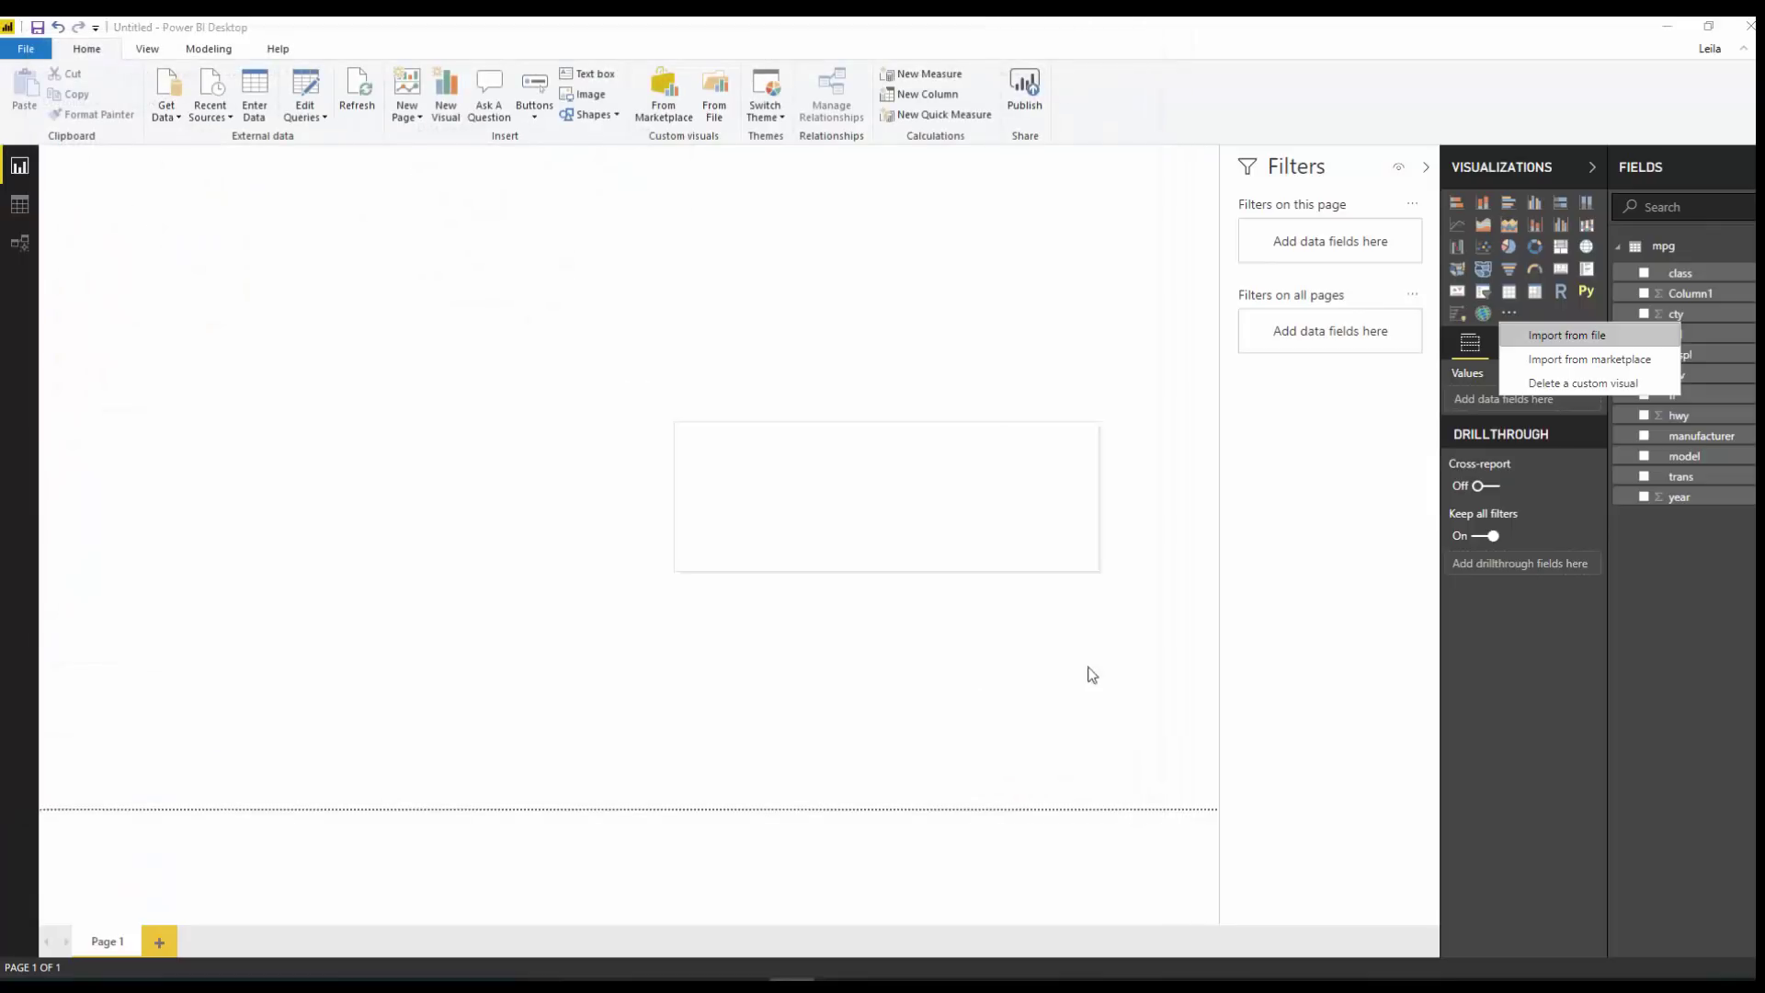
Step: Close the import notice, add the imported ScatterChartPBI visual to the report page and enlarge it
left_click(1043, 536)
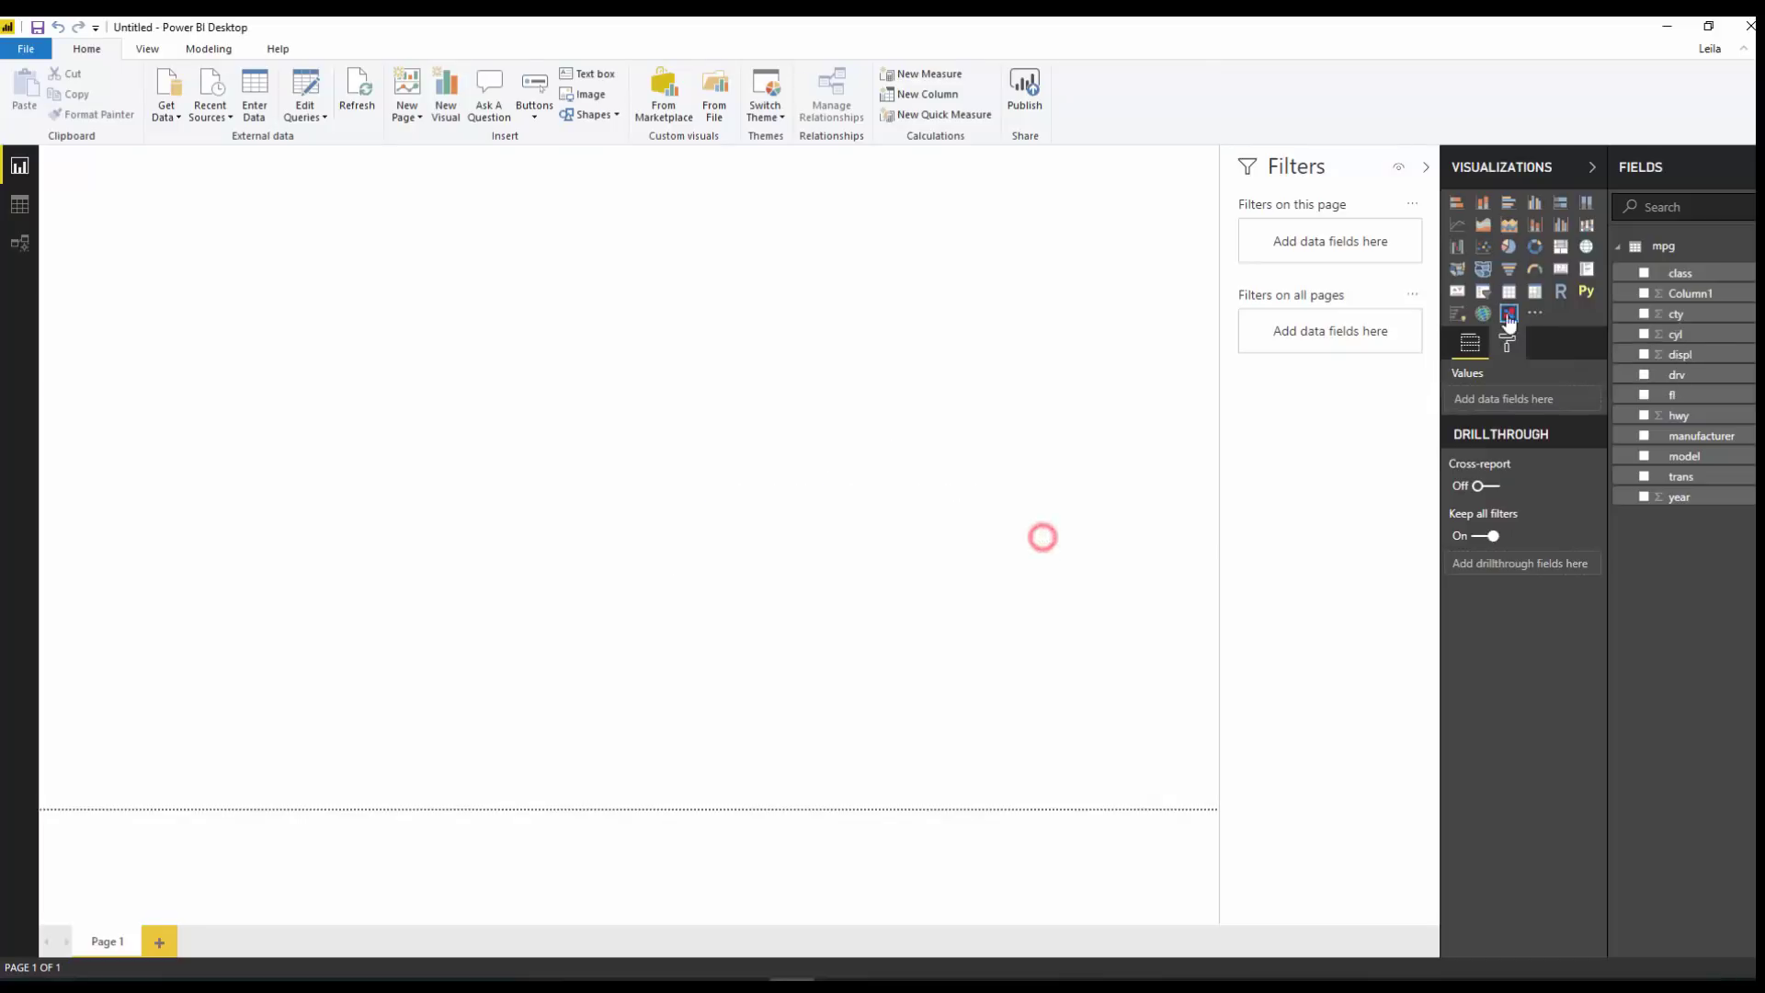
left_click(1509, 314)
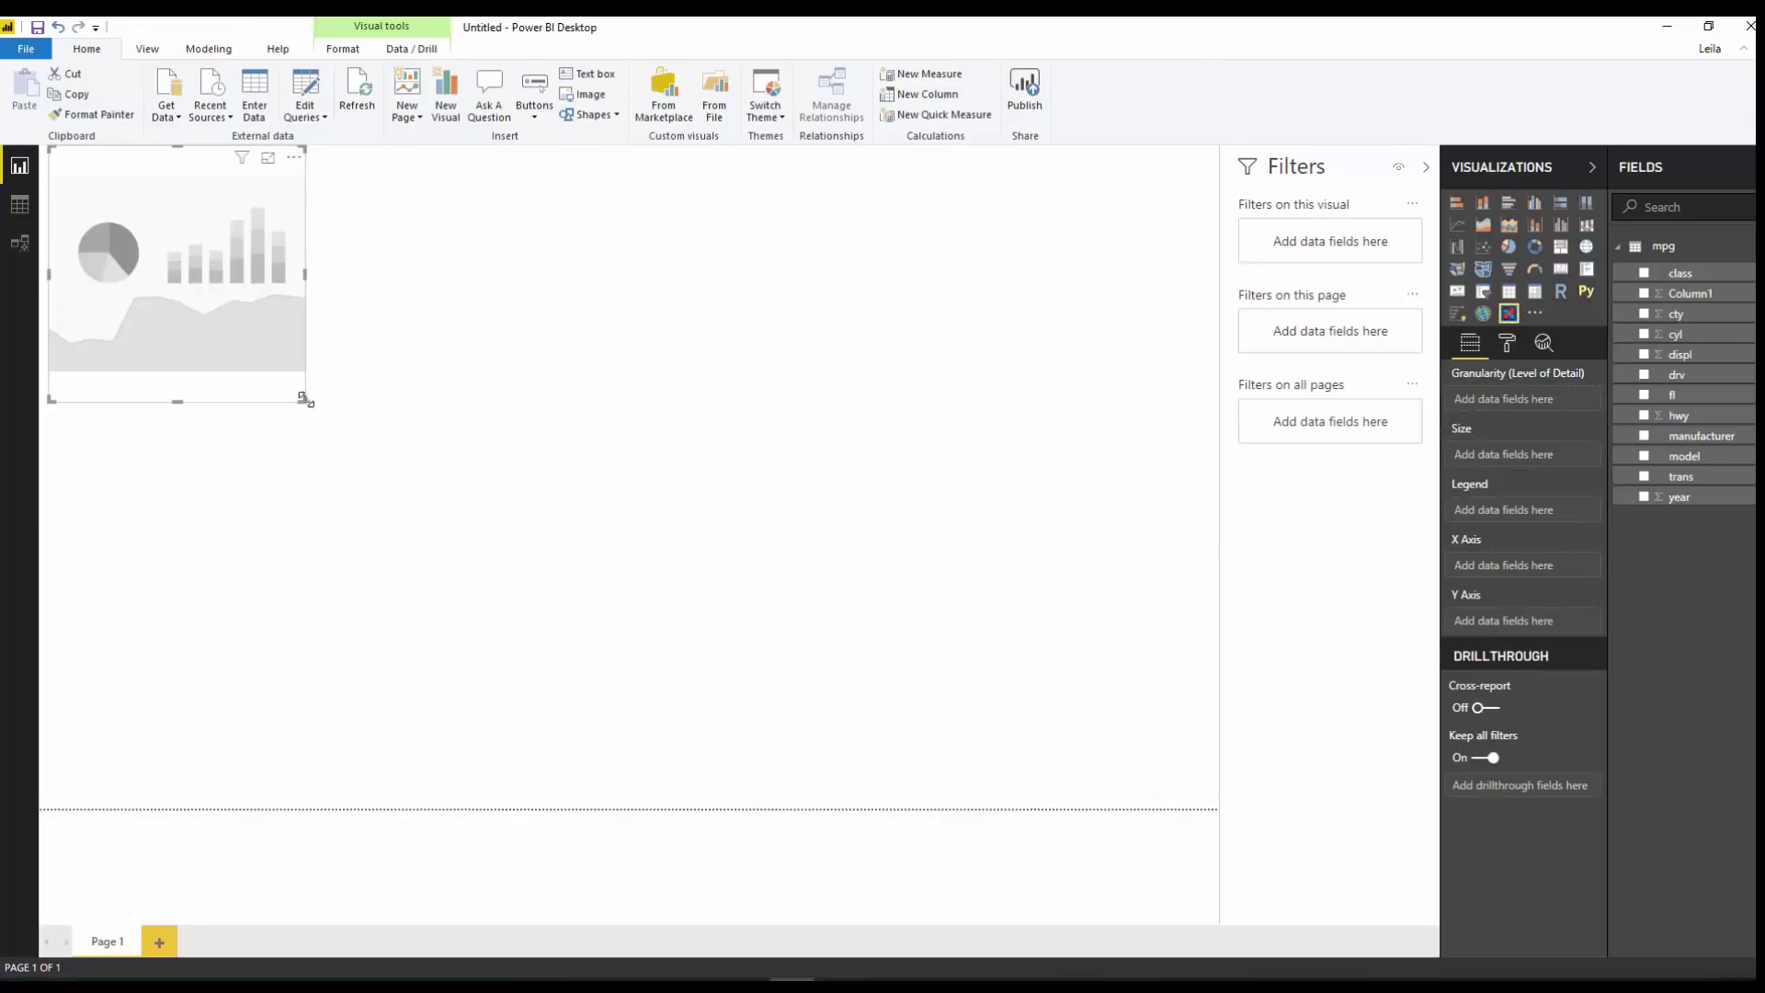
left_click_drag(301, 397, 584, 623)
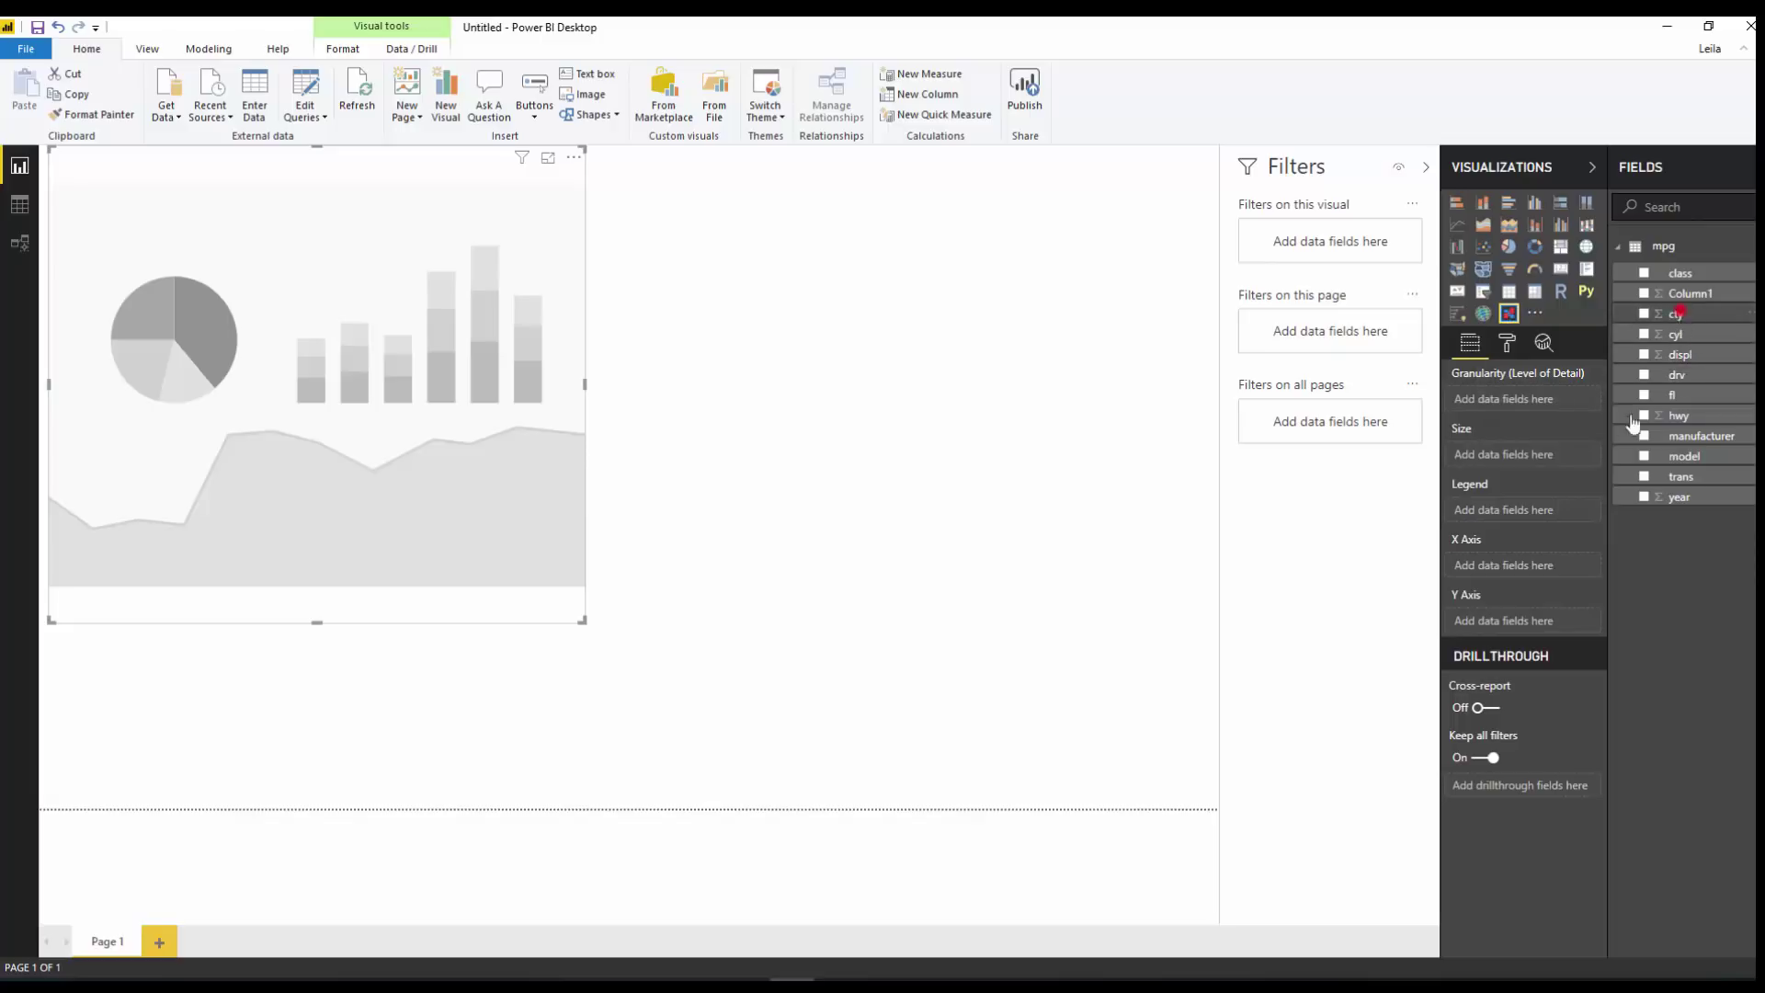
Step: Assign cty to X Axis, hwy to Y Axis, drv to Legend, cyl to Size and Column1 to Granularity, and enlarge the chart further
left_click_drag(1684, 315, 1527, 570)
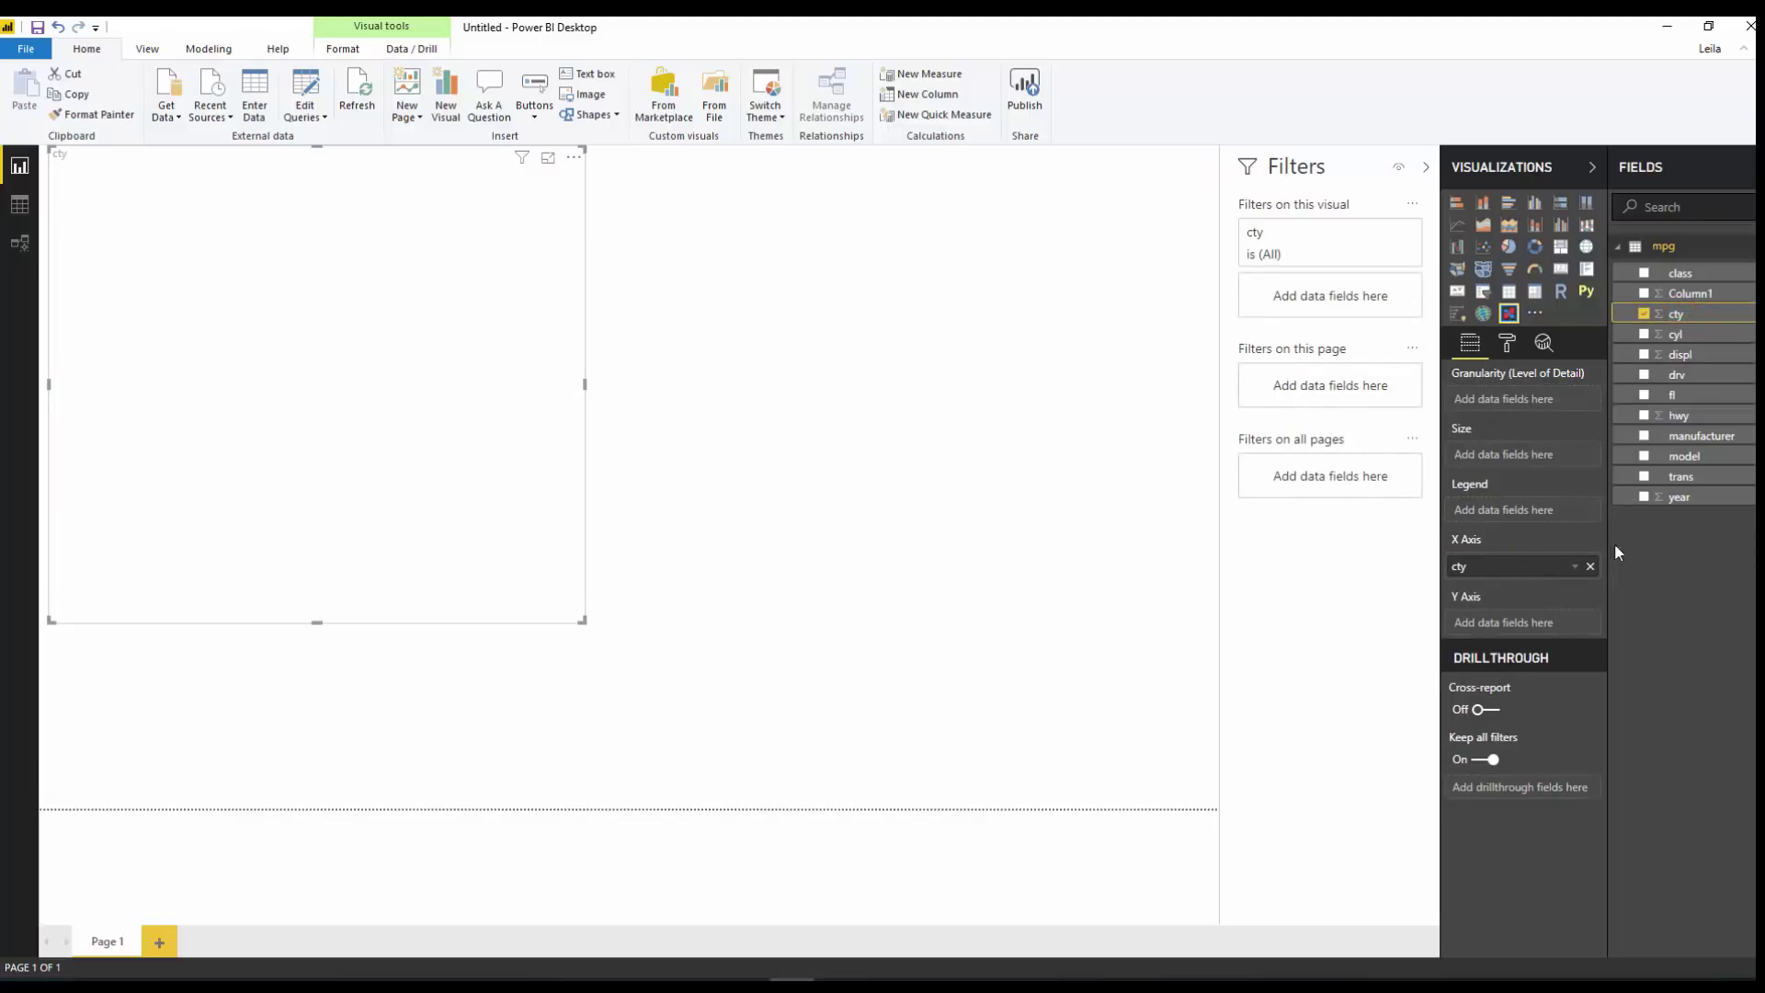
left_click_drag(1678, 415, 1533, 633)
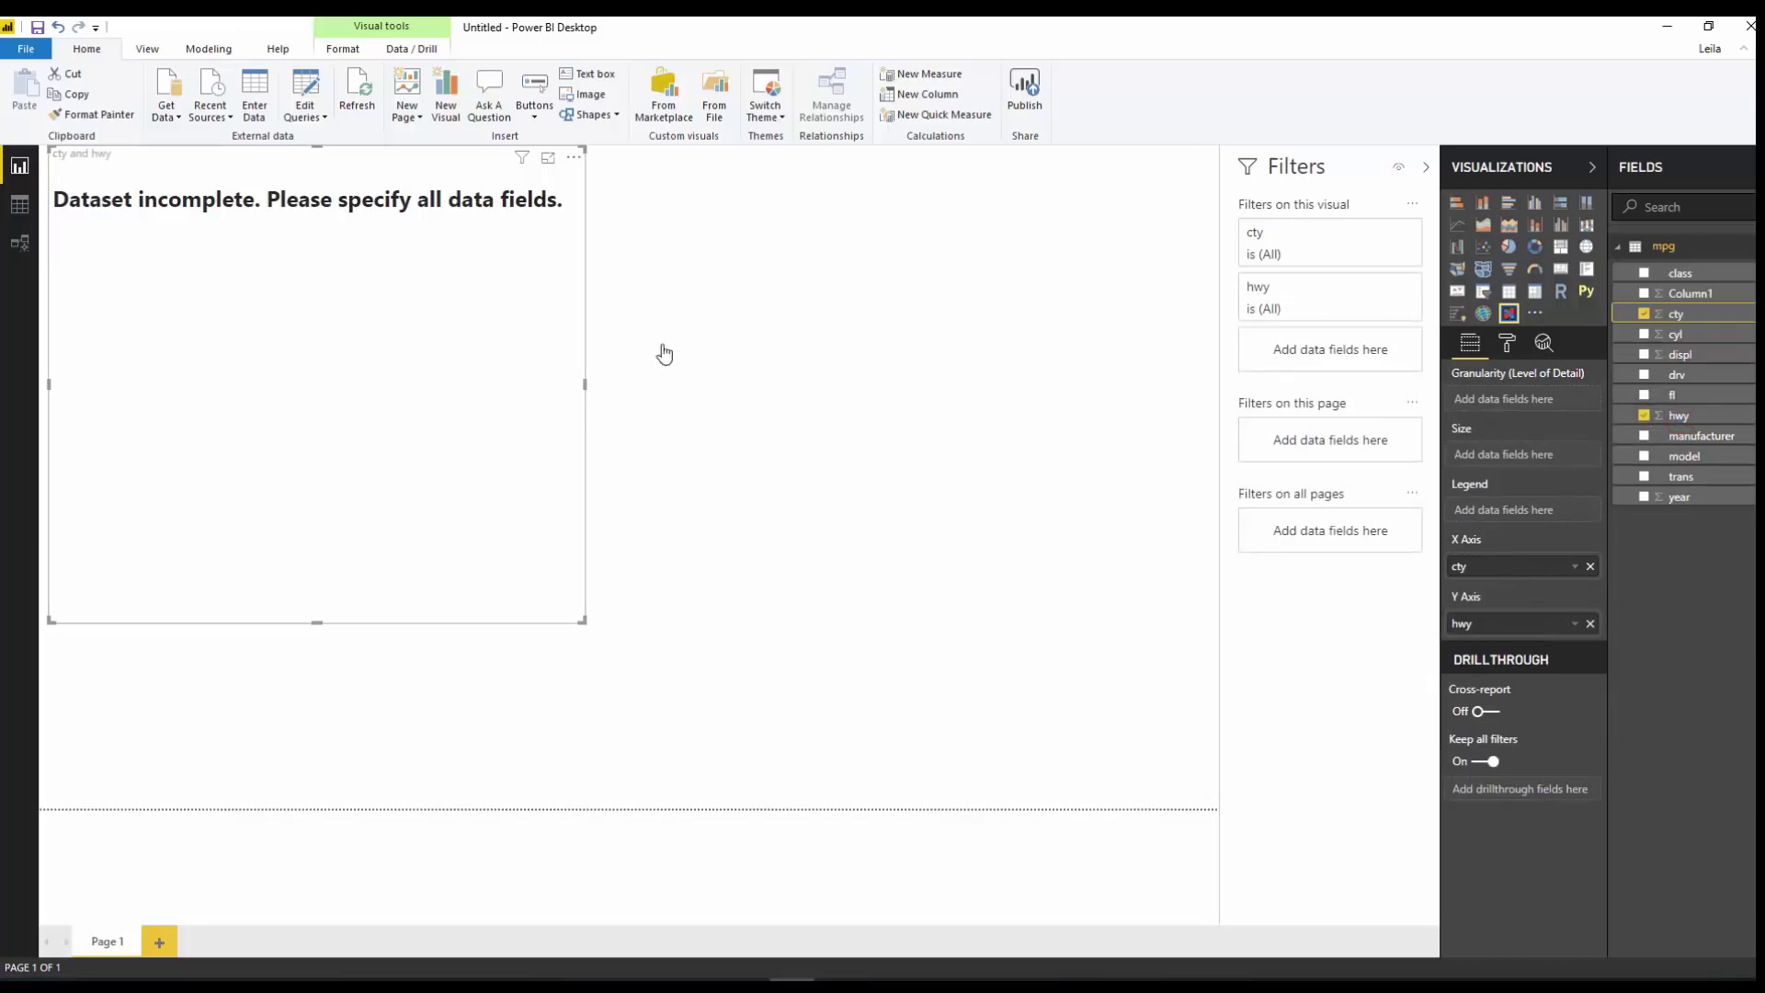
left_click_drag(1674, 376, 1503, 520)
left_click_drag(1675, 333, 1545, 451)
left_click_drag(1675, 293, 1515, 405)
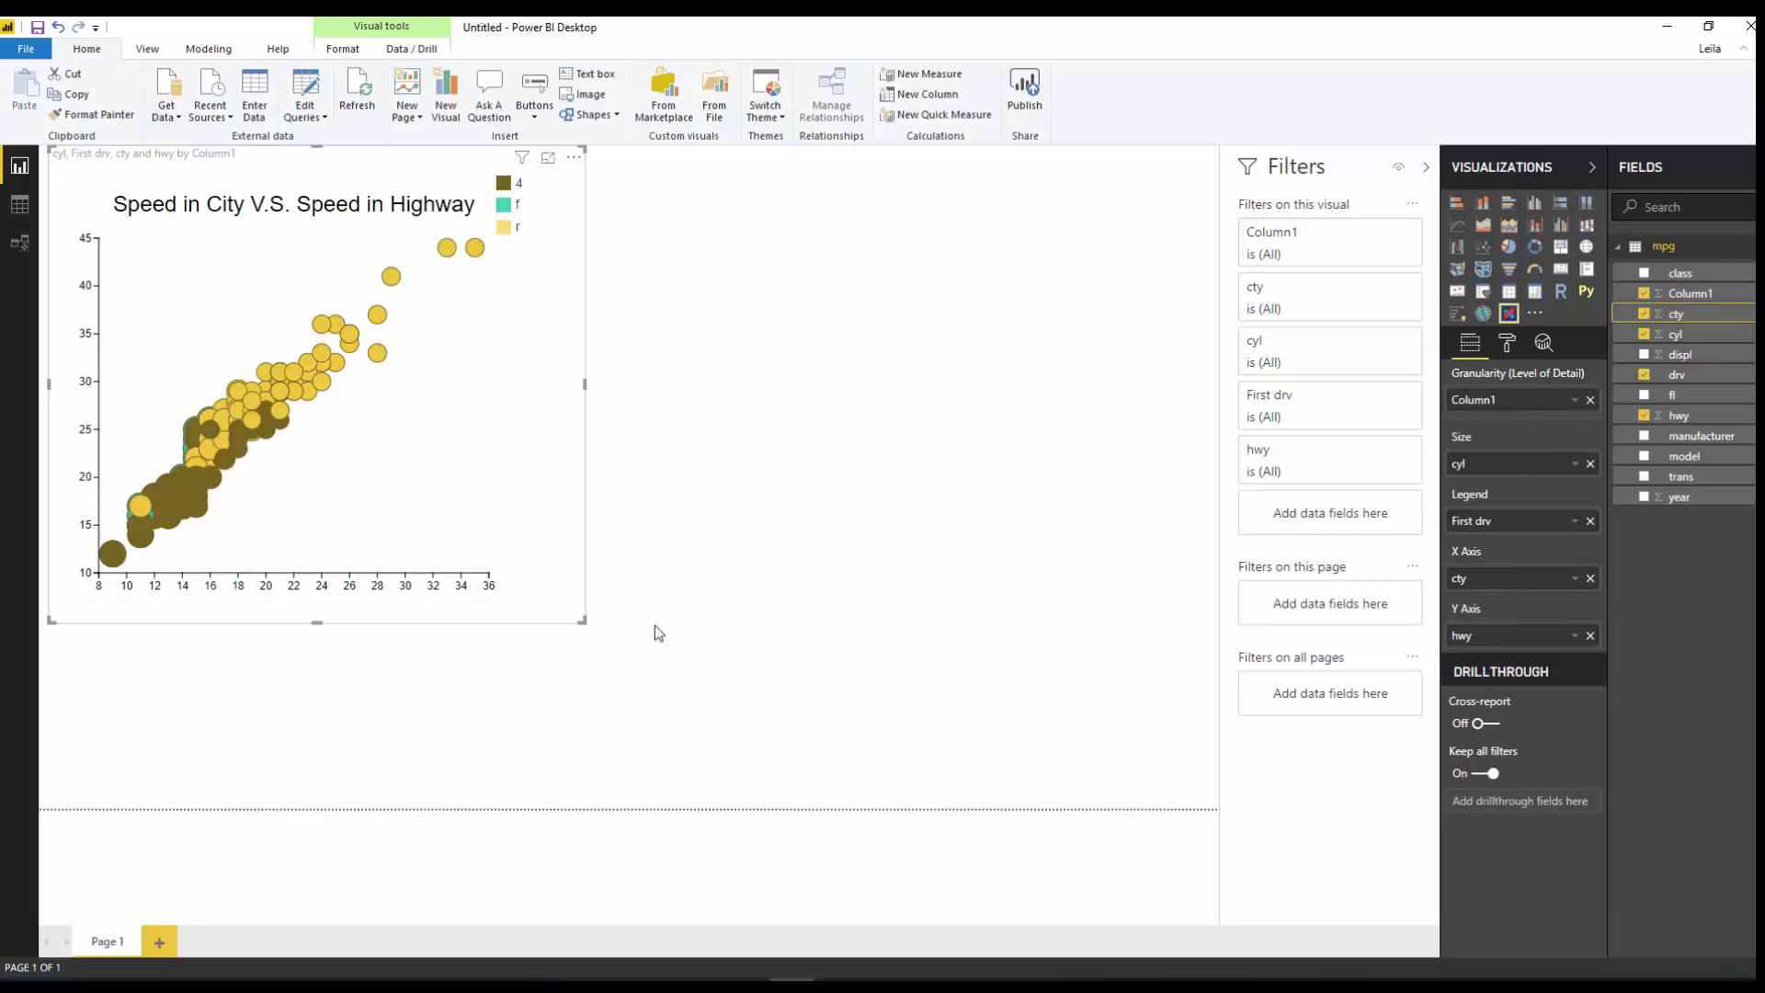
left_click_drag(582, 620, 730, 710)
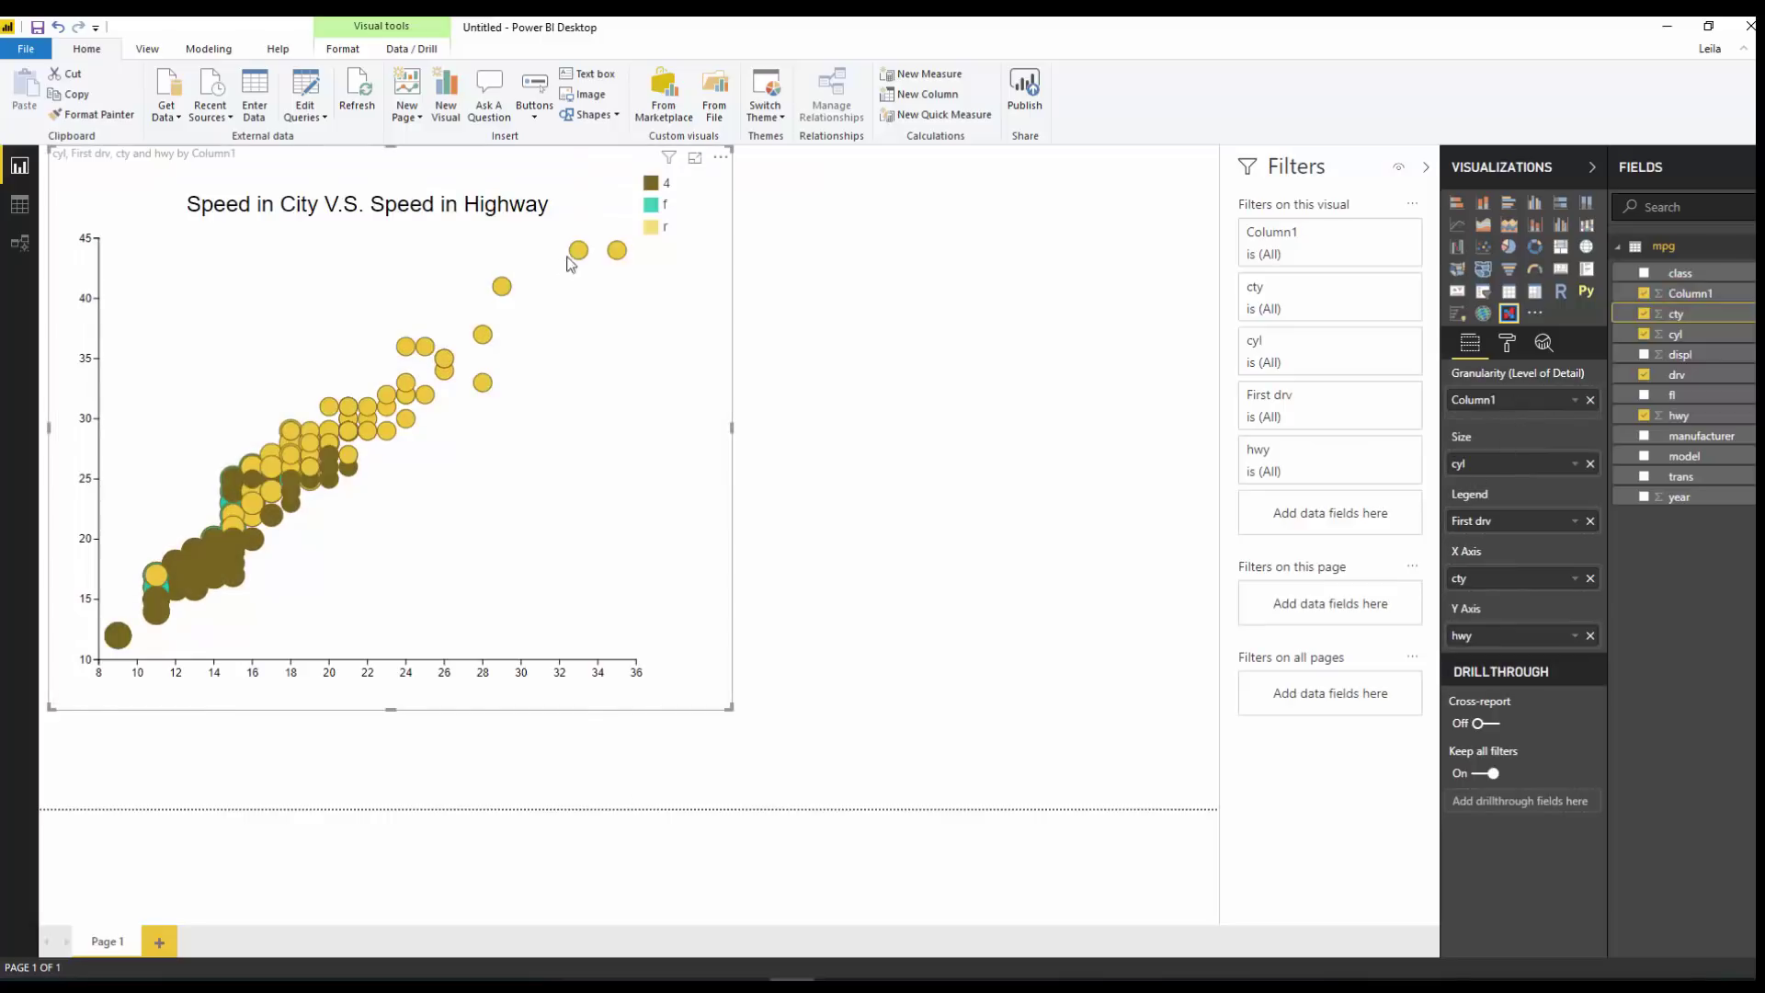
Step: Inspect the data point at cty 33 and hwy 44, test its highlighting and clear the selection
left_click(583, 249)
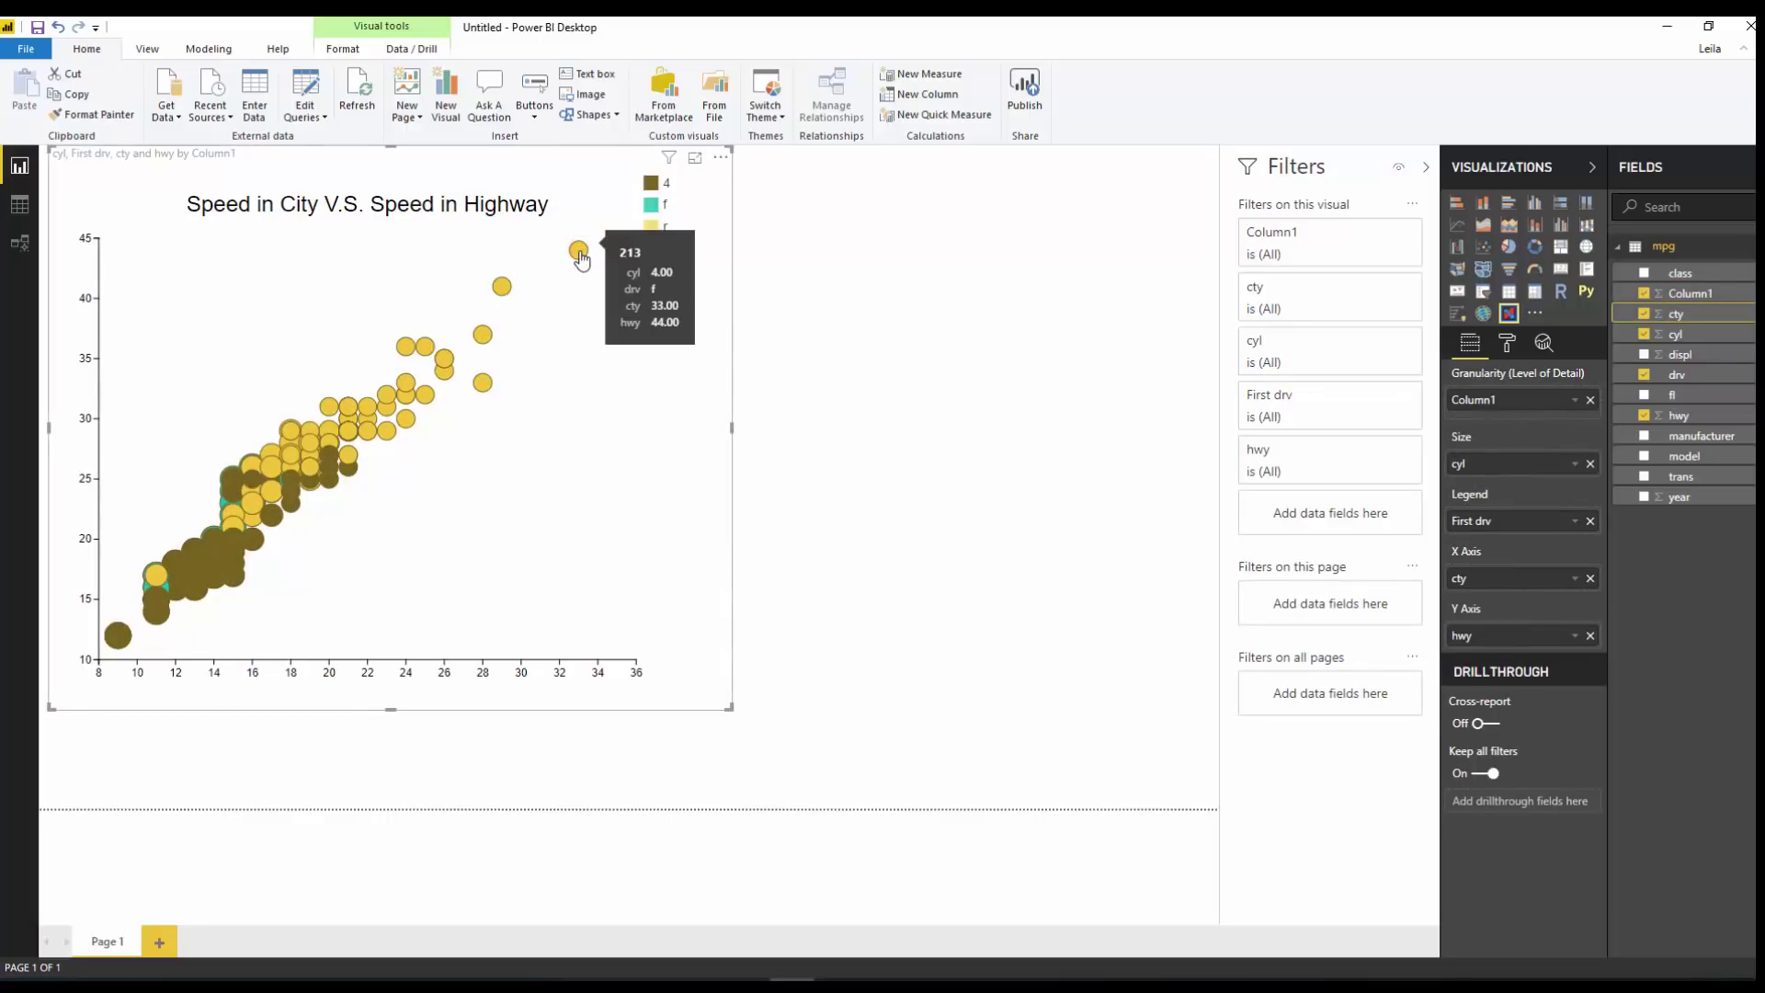
left_click(579, 251)
left_click(579, 251)
left_click(579, 251)
left_click(579, 251)
left_click(579, 251)
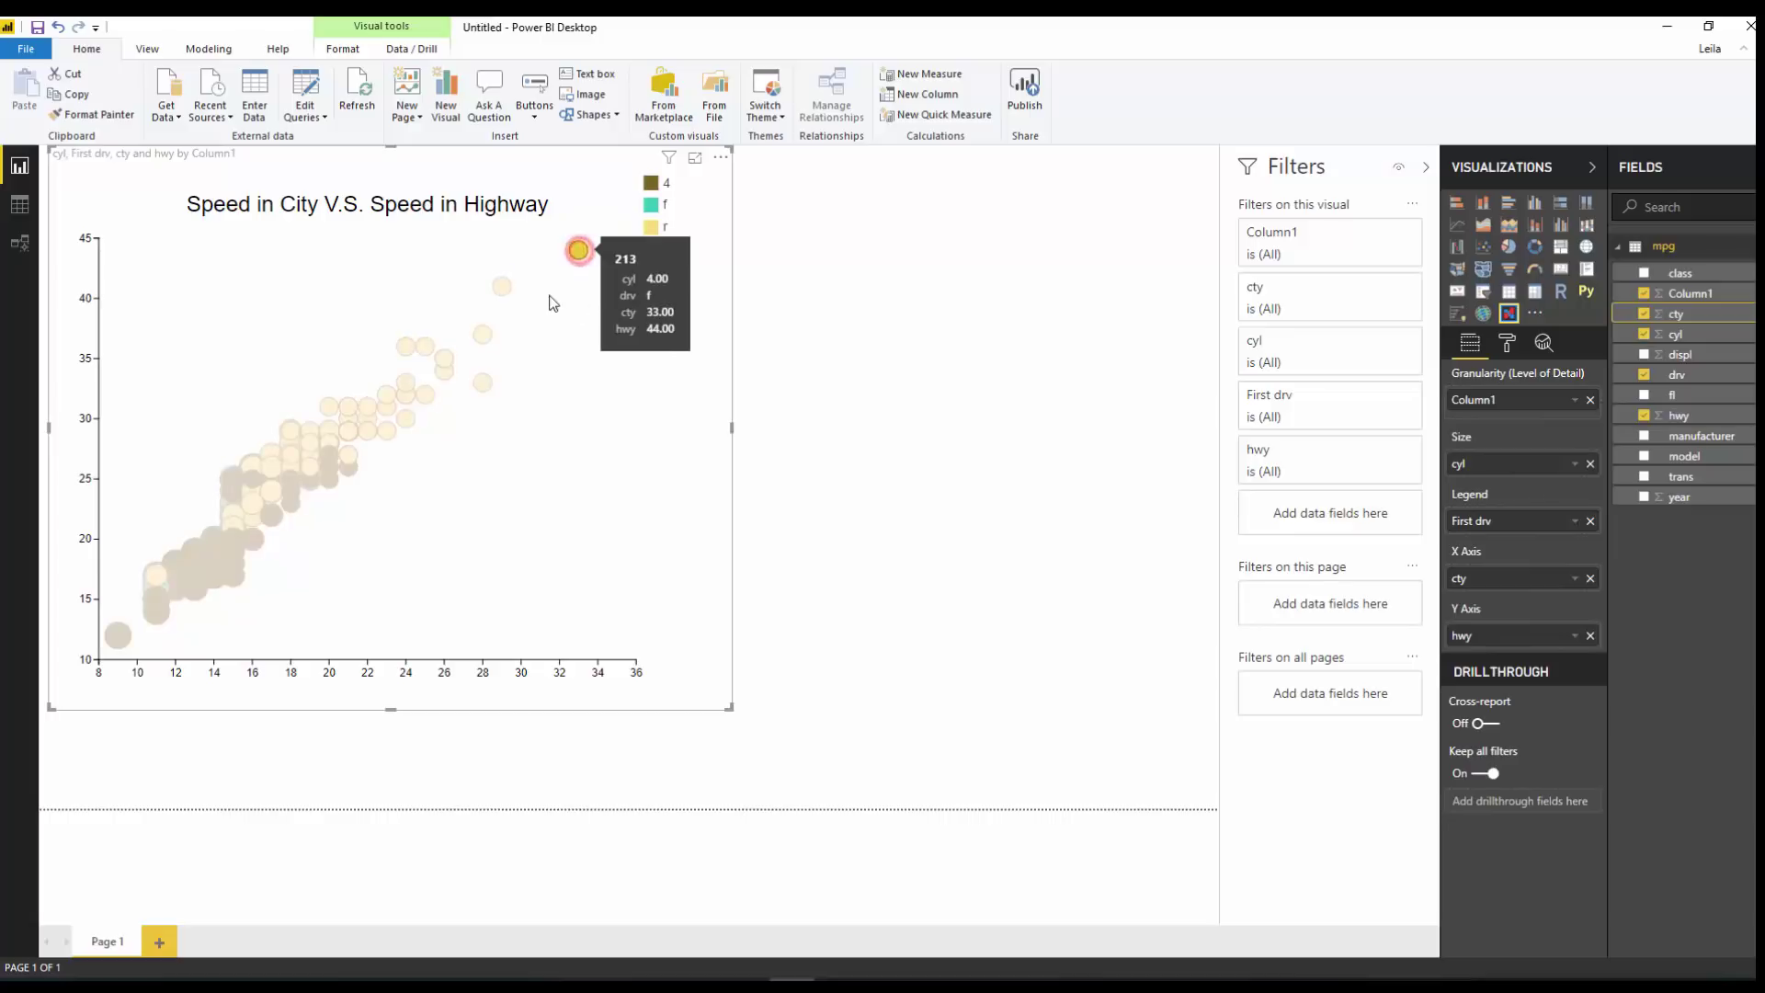
left_click(583, 256)
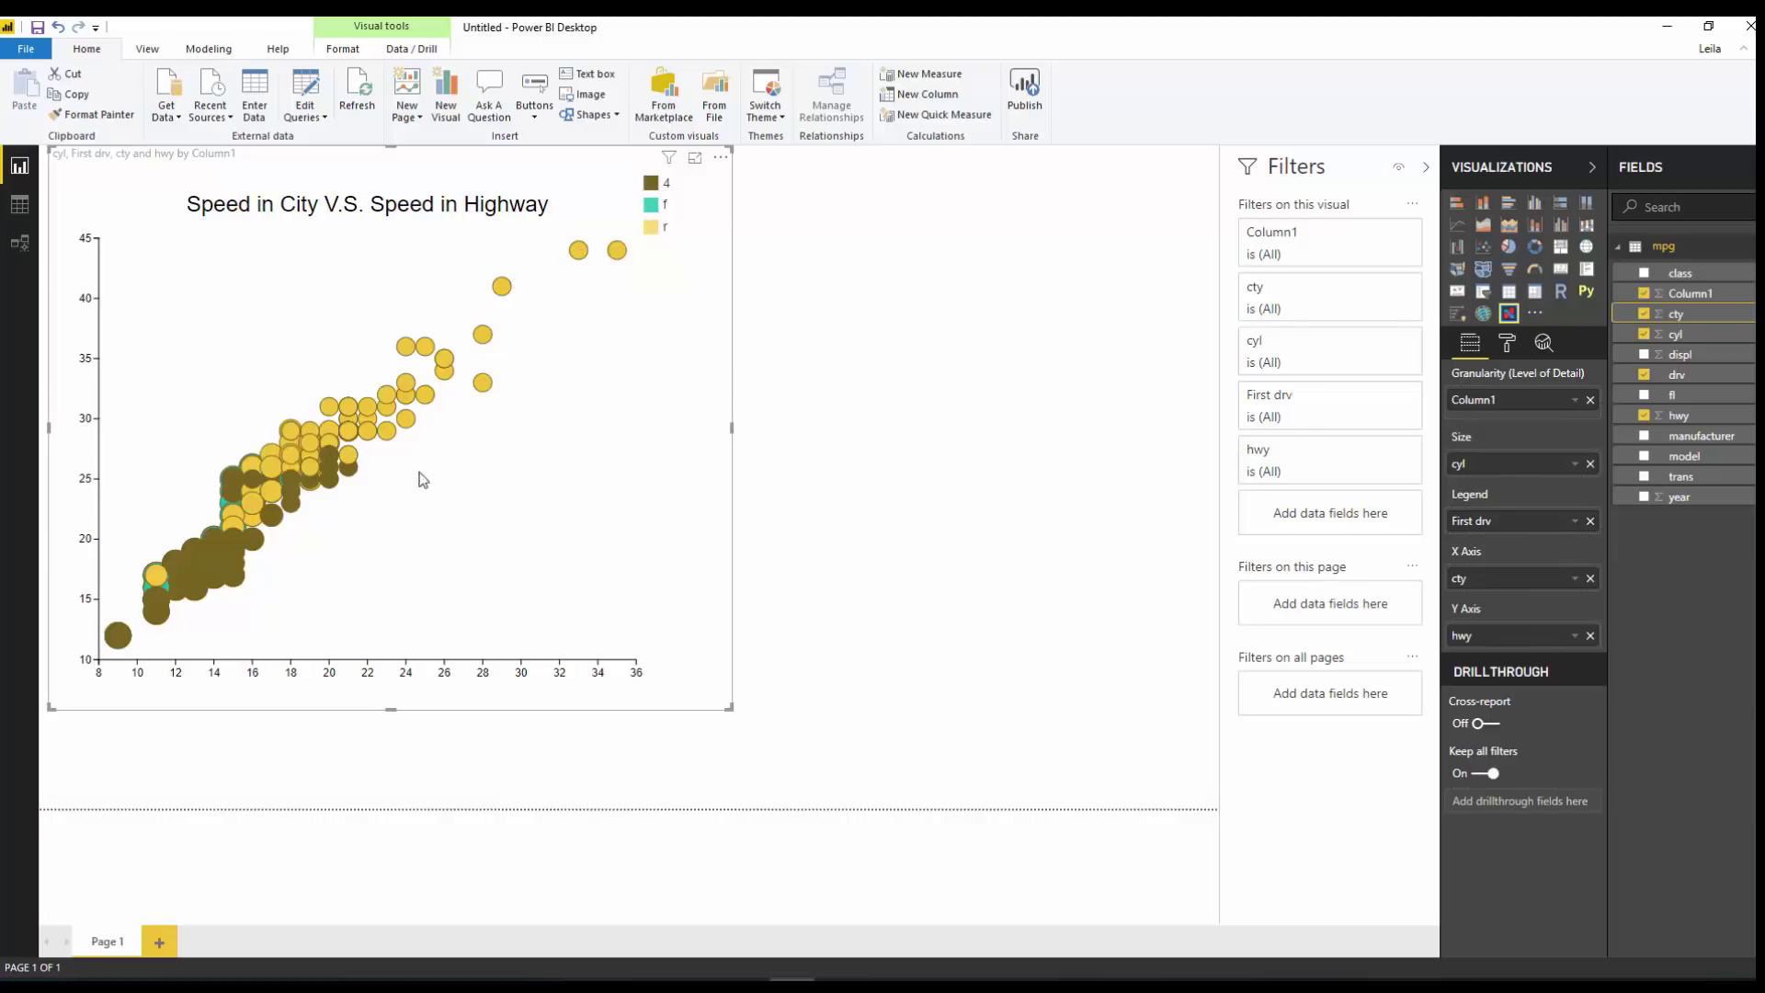
key("Escape")
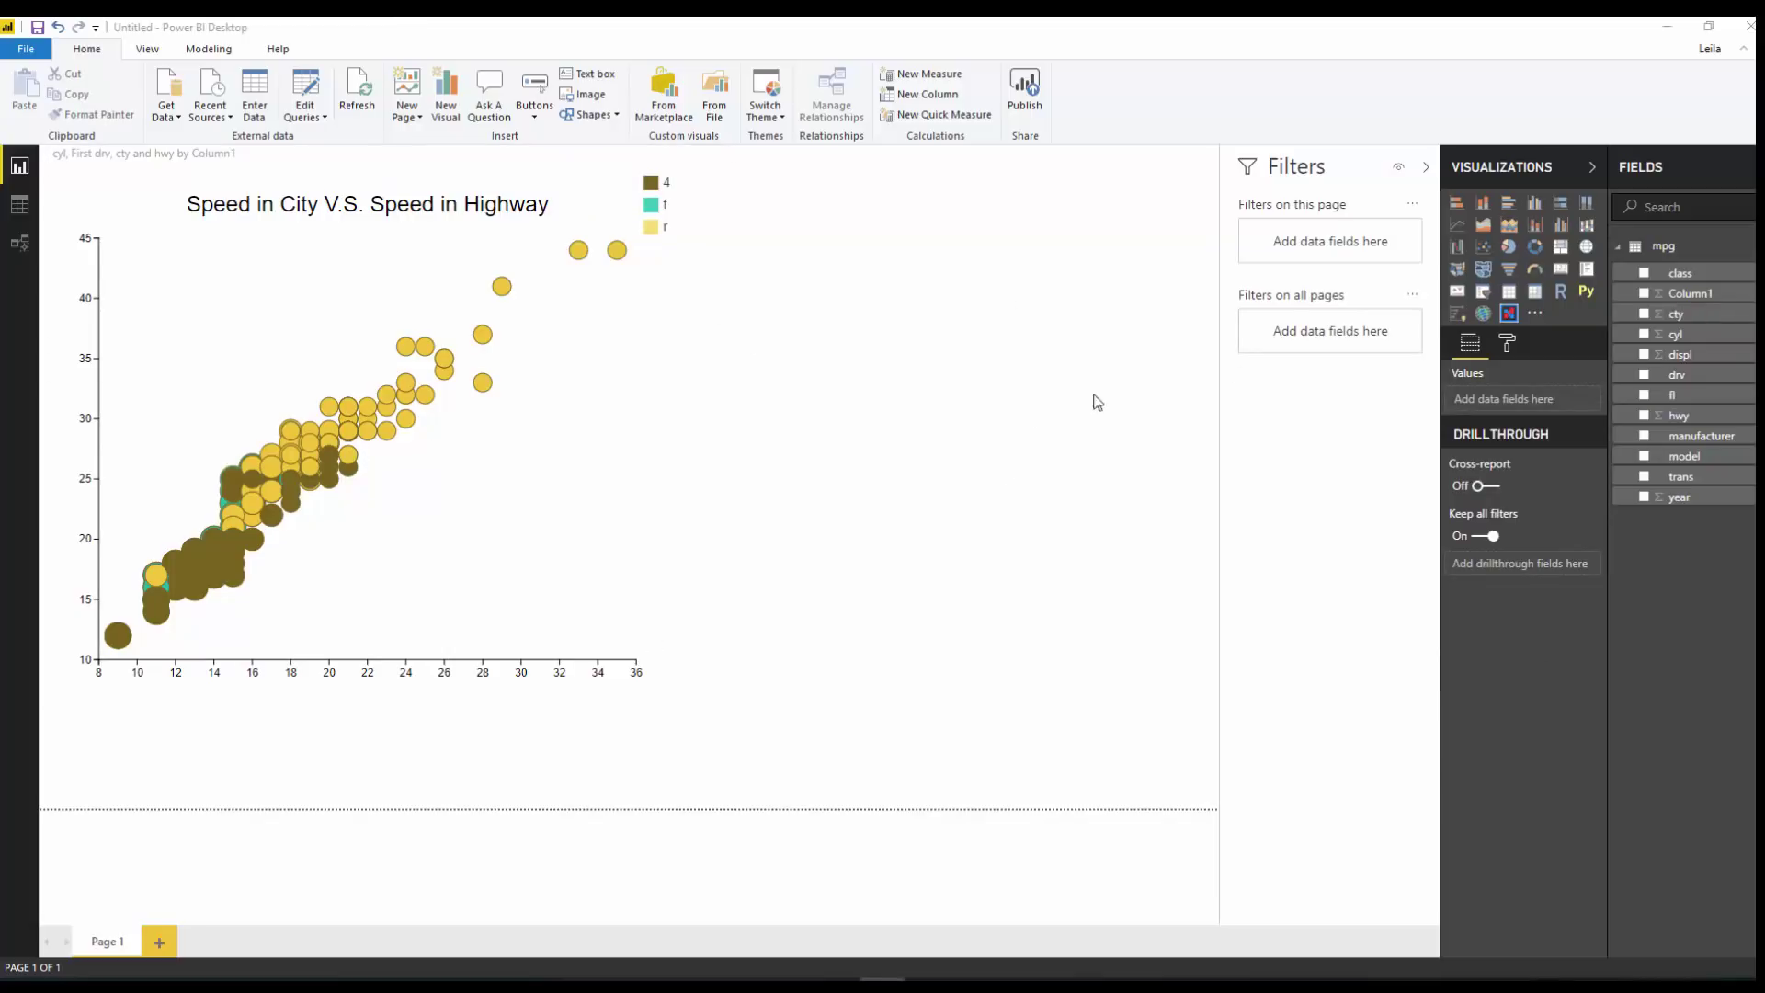
Step: Add a slicer on the year field beside the scatter chart and display it as a list
left_click(1483, 292)
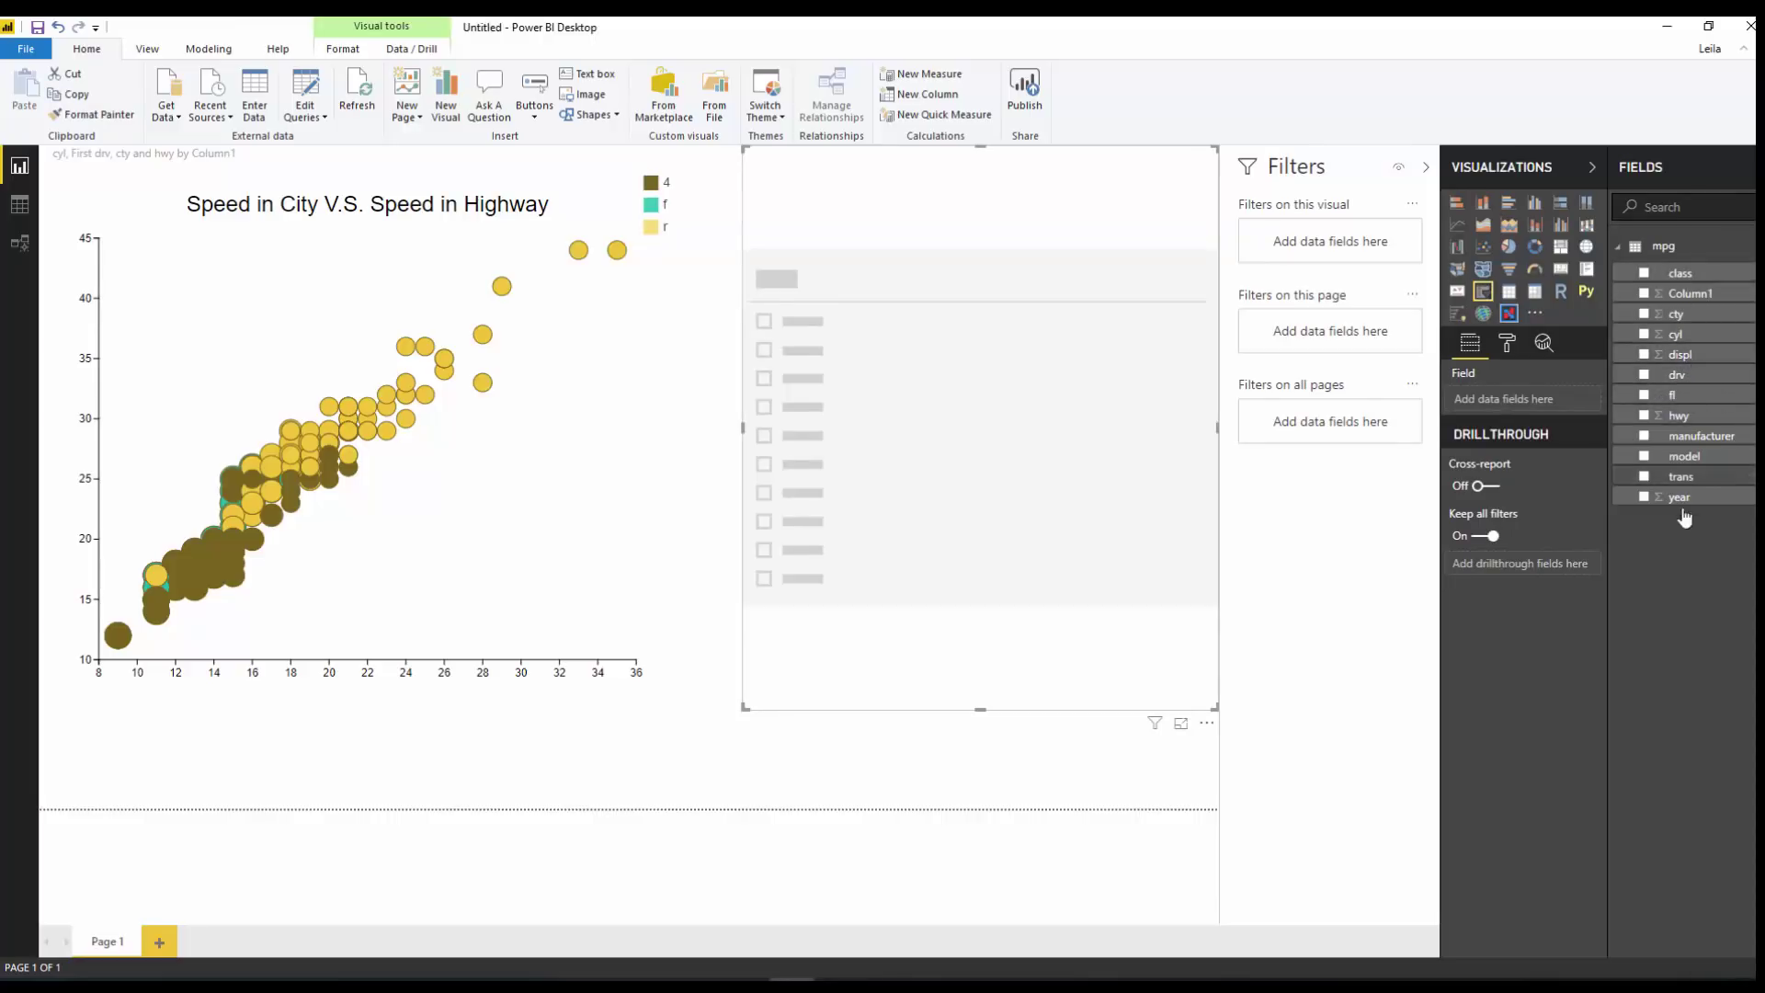
left_click_drag(1684, 508, 1490, 402)
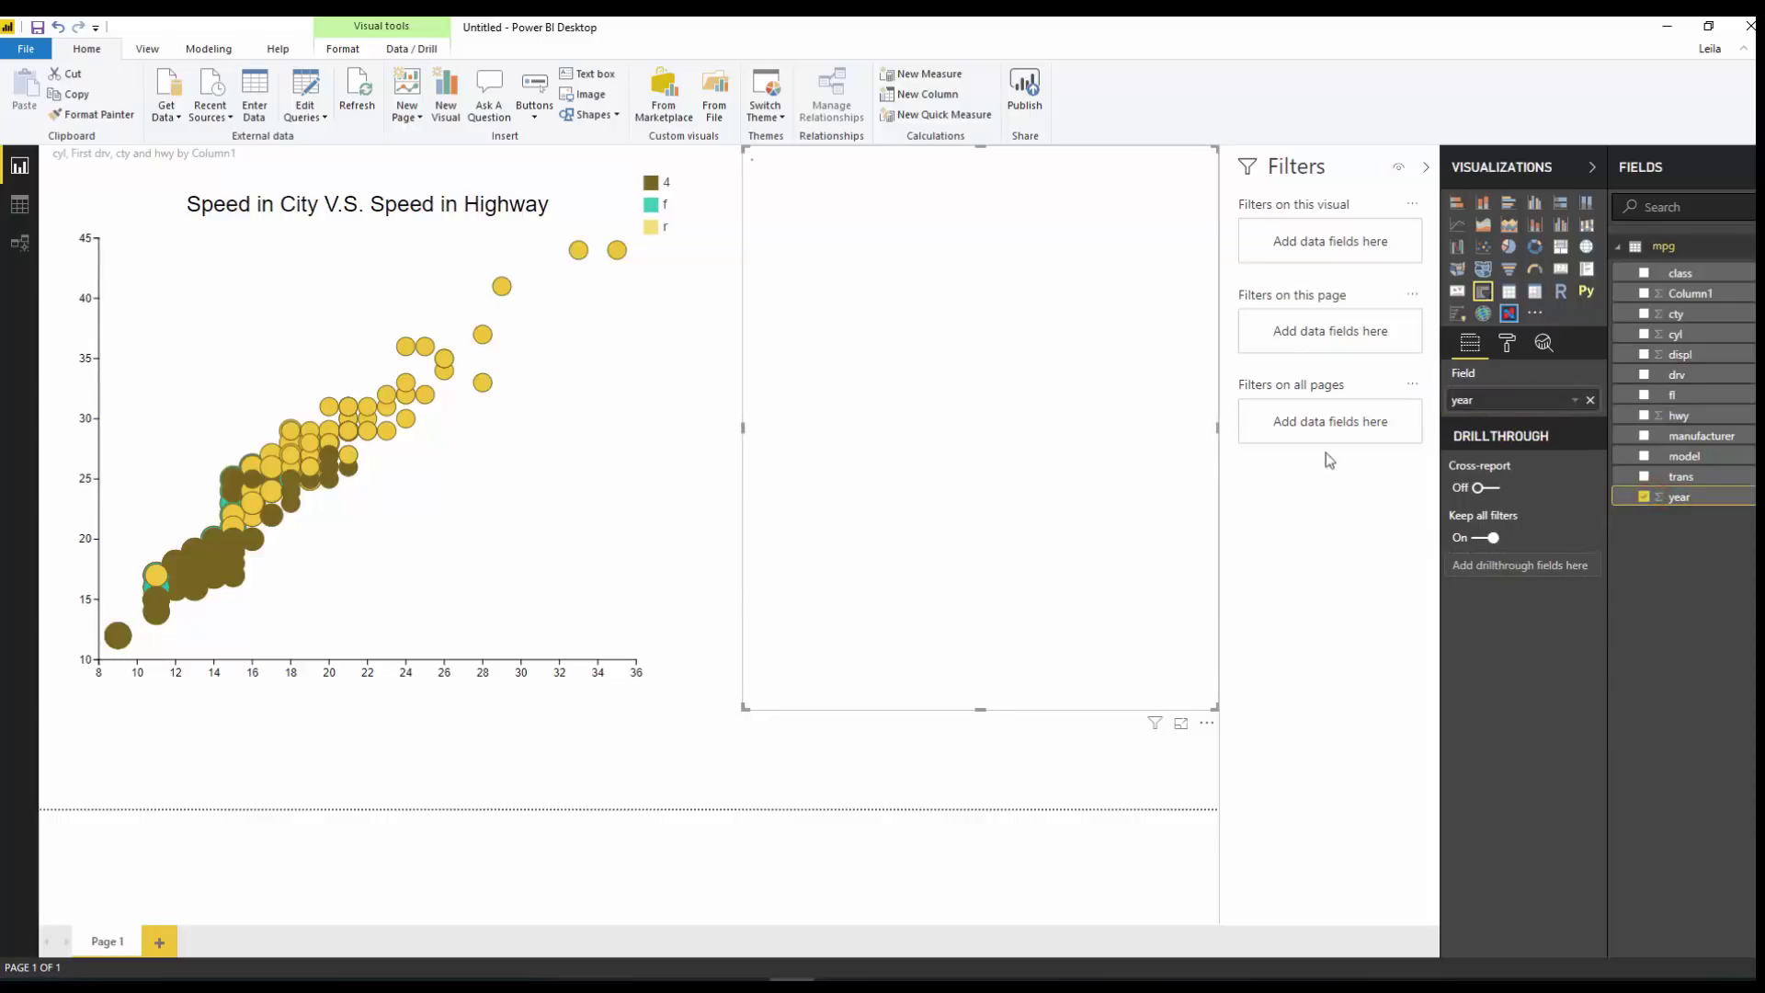
left_click(1203, 159)
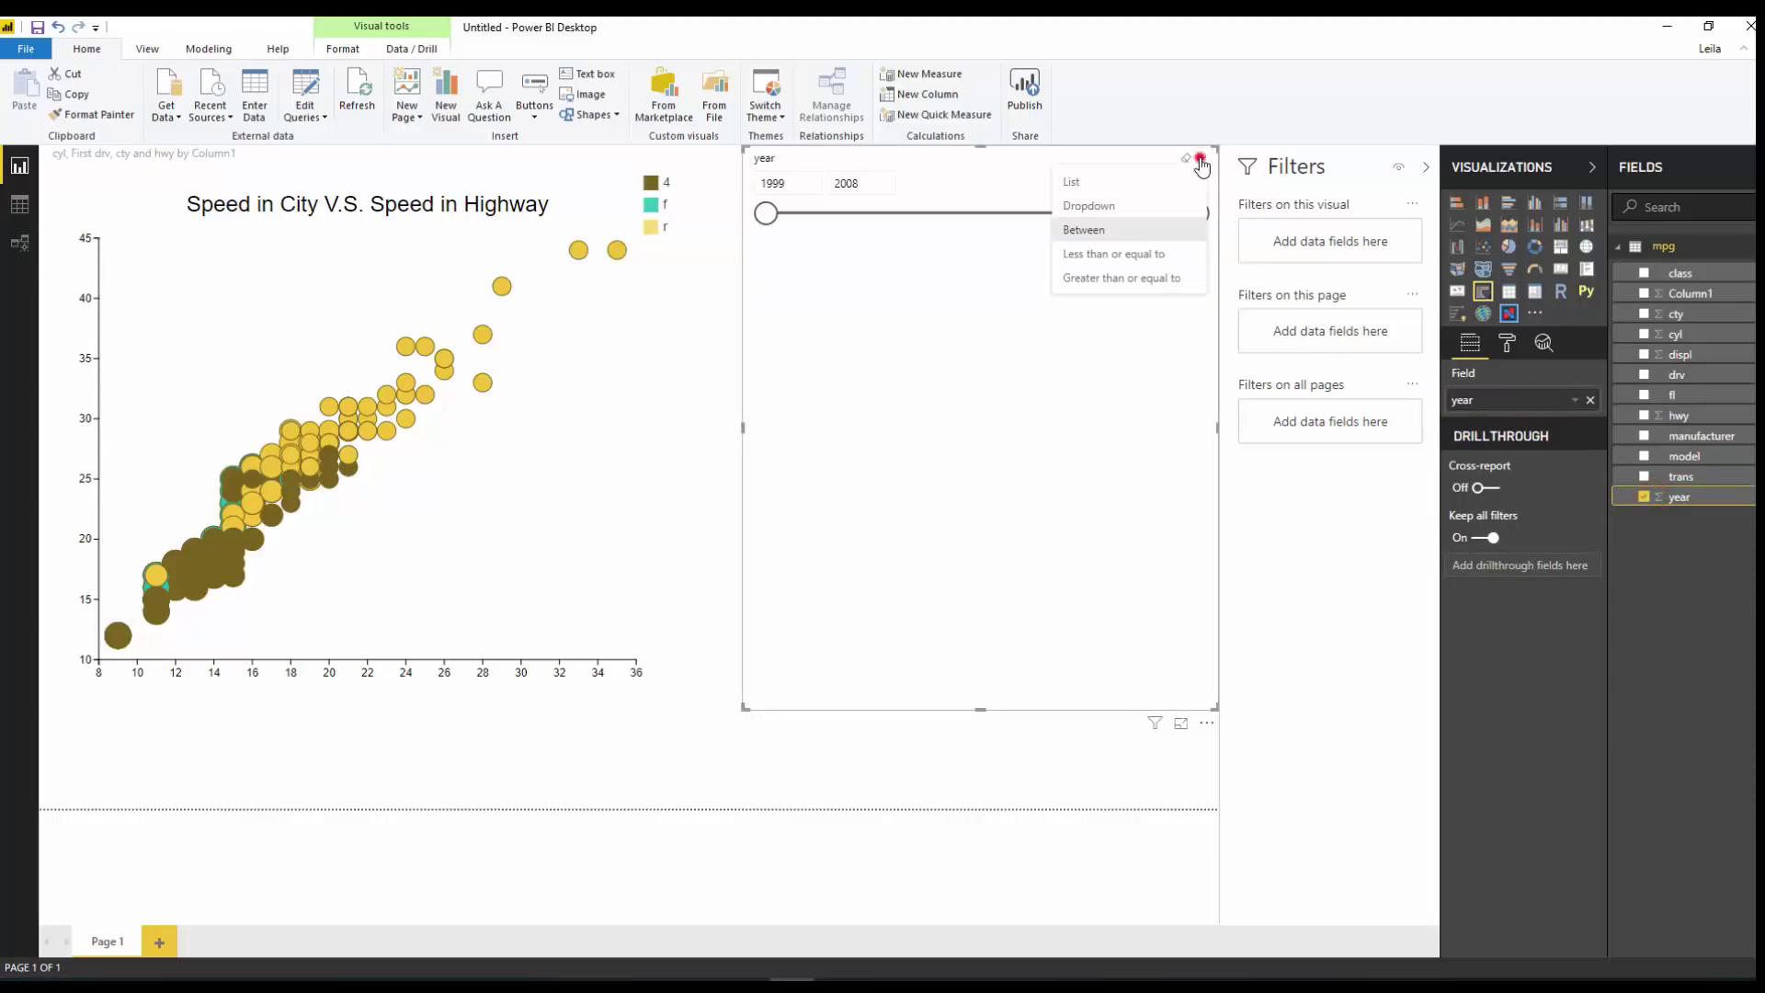
left_click(1074, 182)
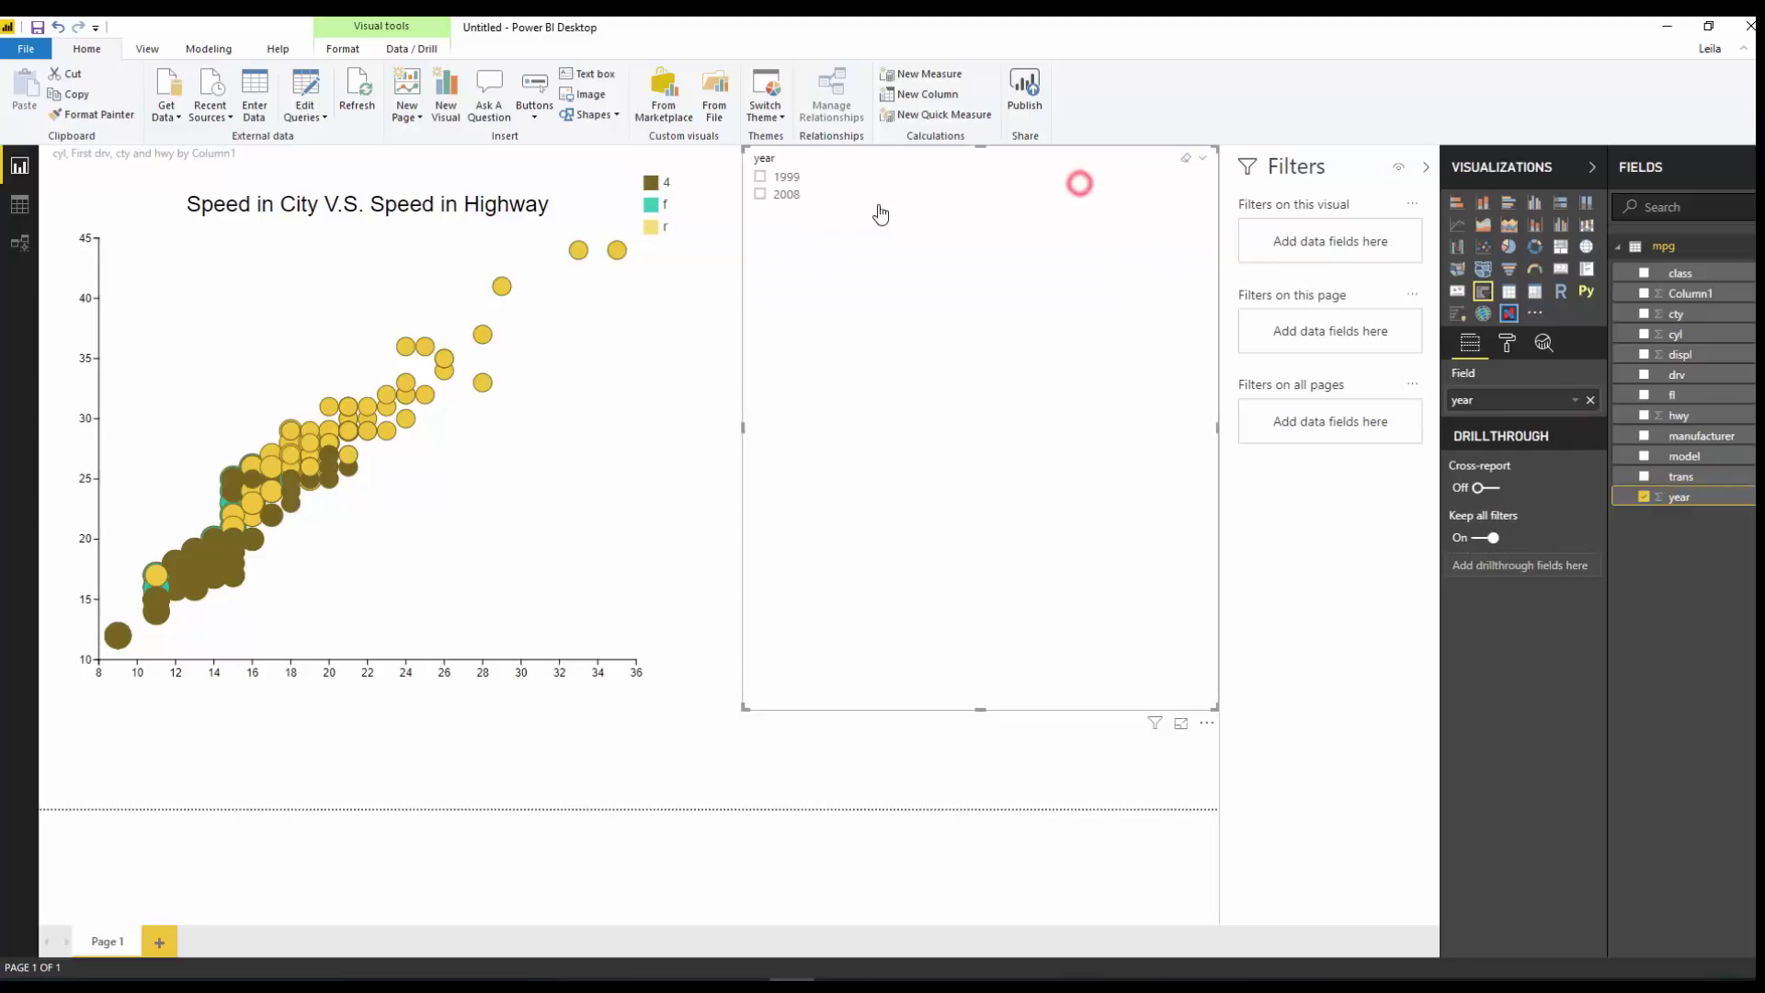
Step: Test the year slicer on the scatter chart with 1999 and with 2008
left_click(760, 176)
left_click(760, 176)
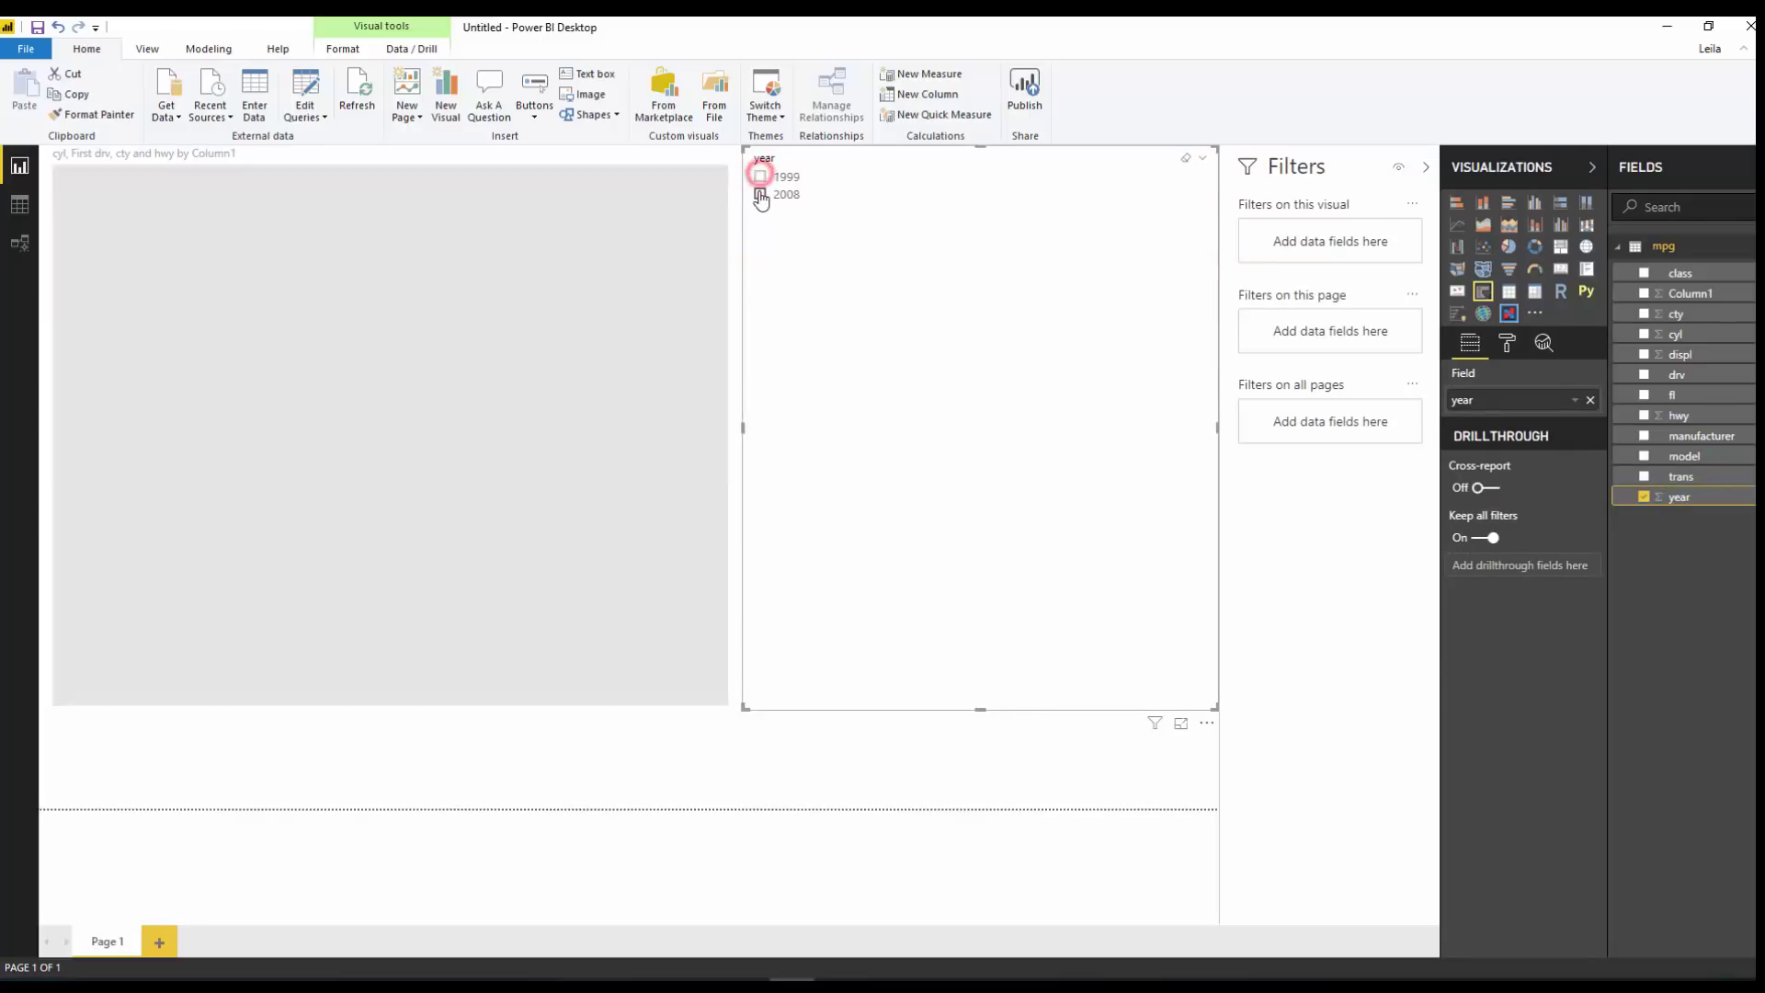
left_click(760, 194)
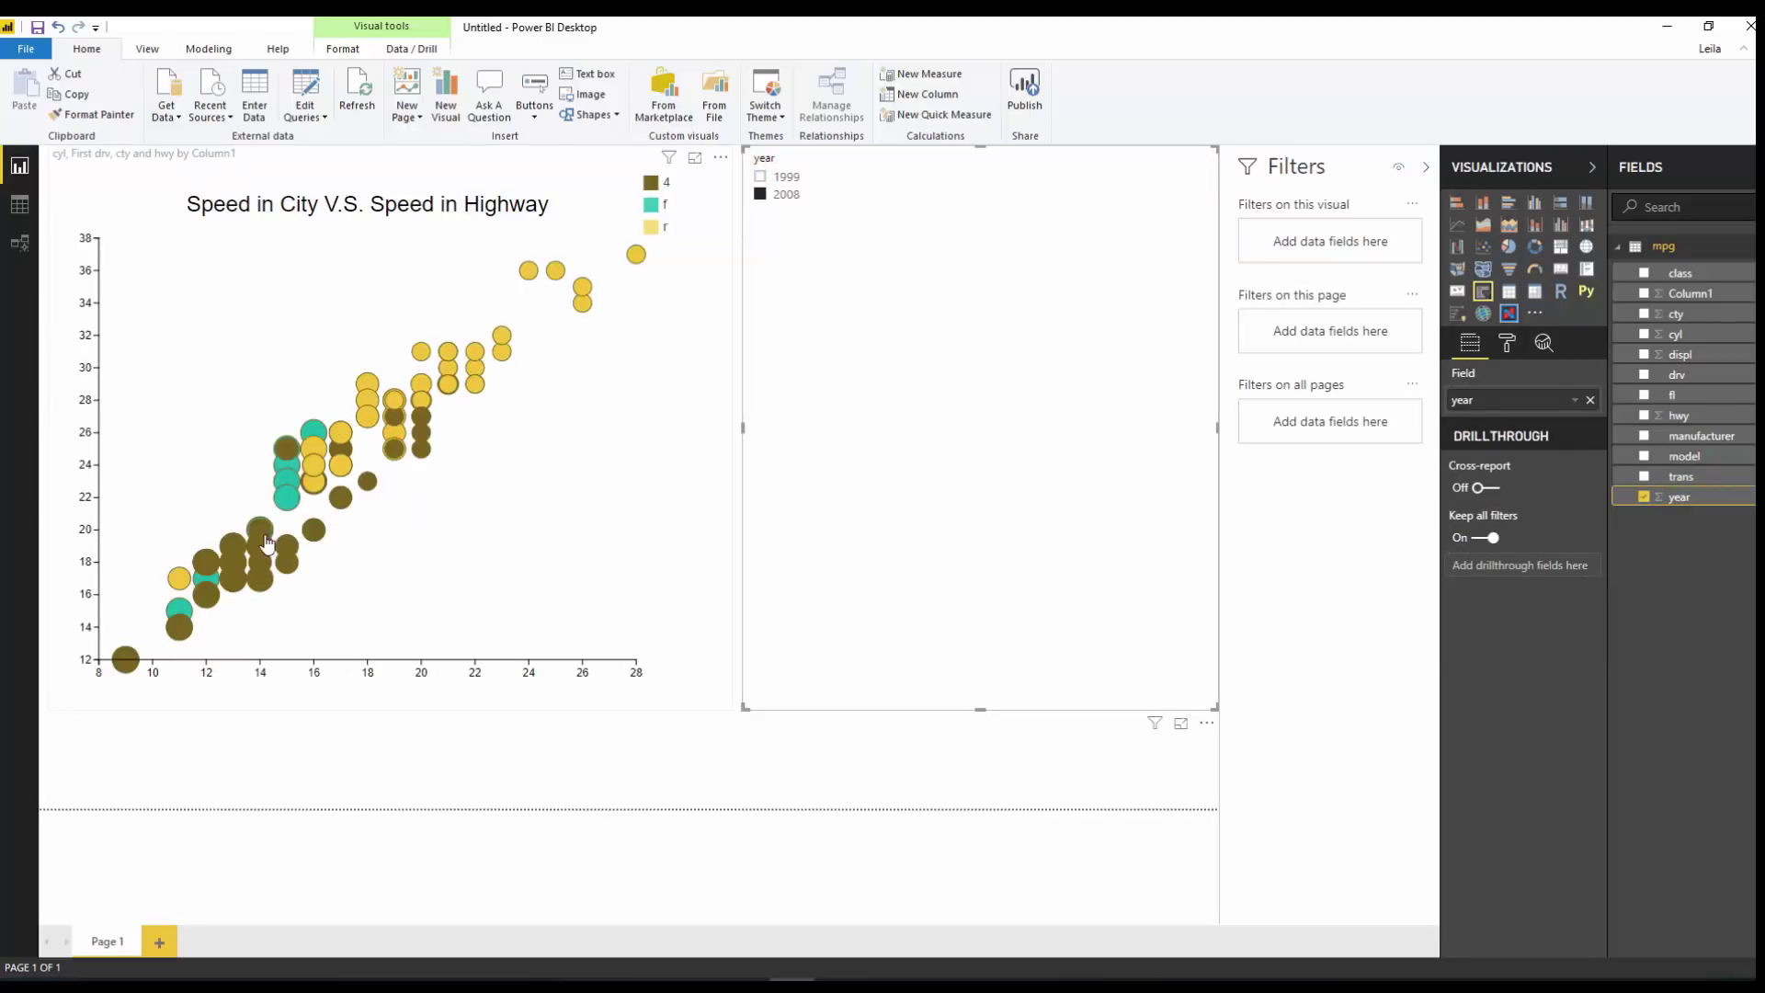
mouse_move(253, 567)
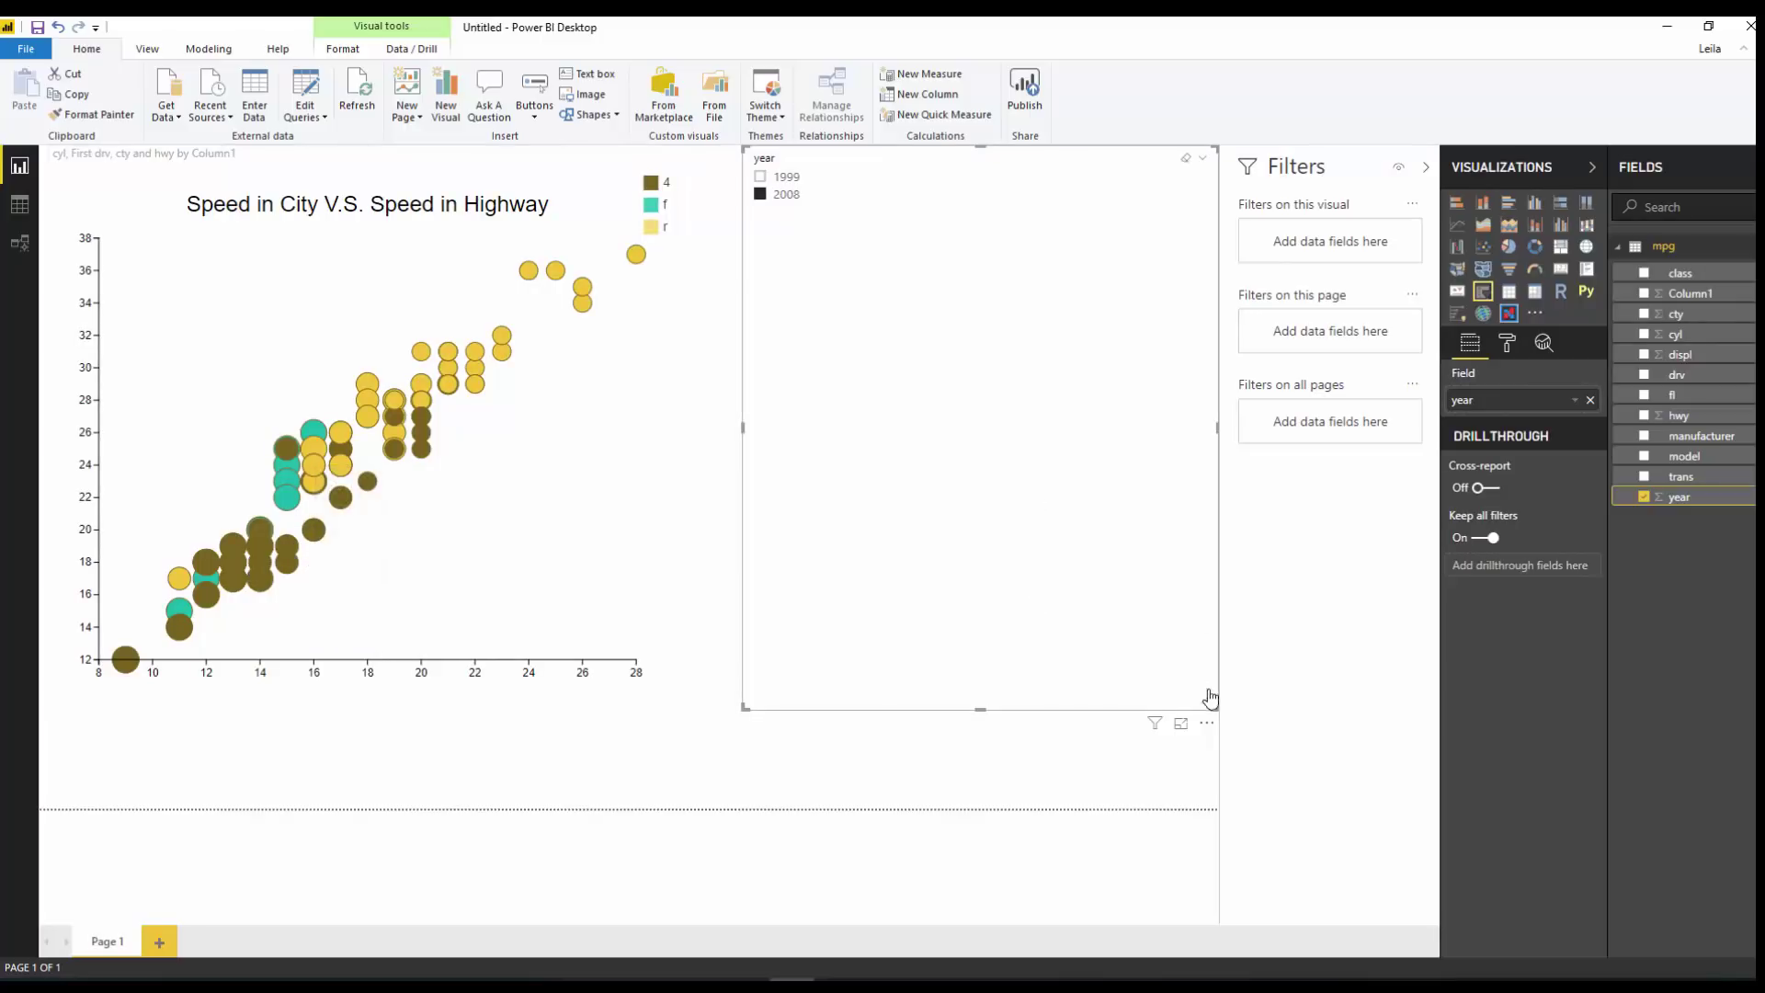
Step: Shrink the slicer and replace its year field with model
left_click_drag(1211, 711, 1051, 468)
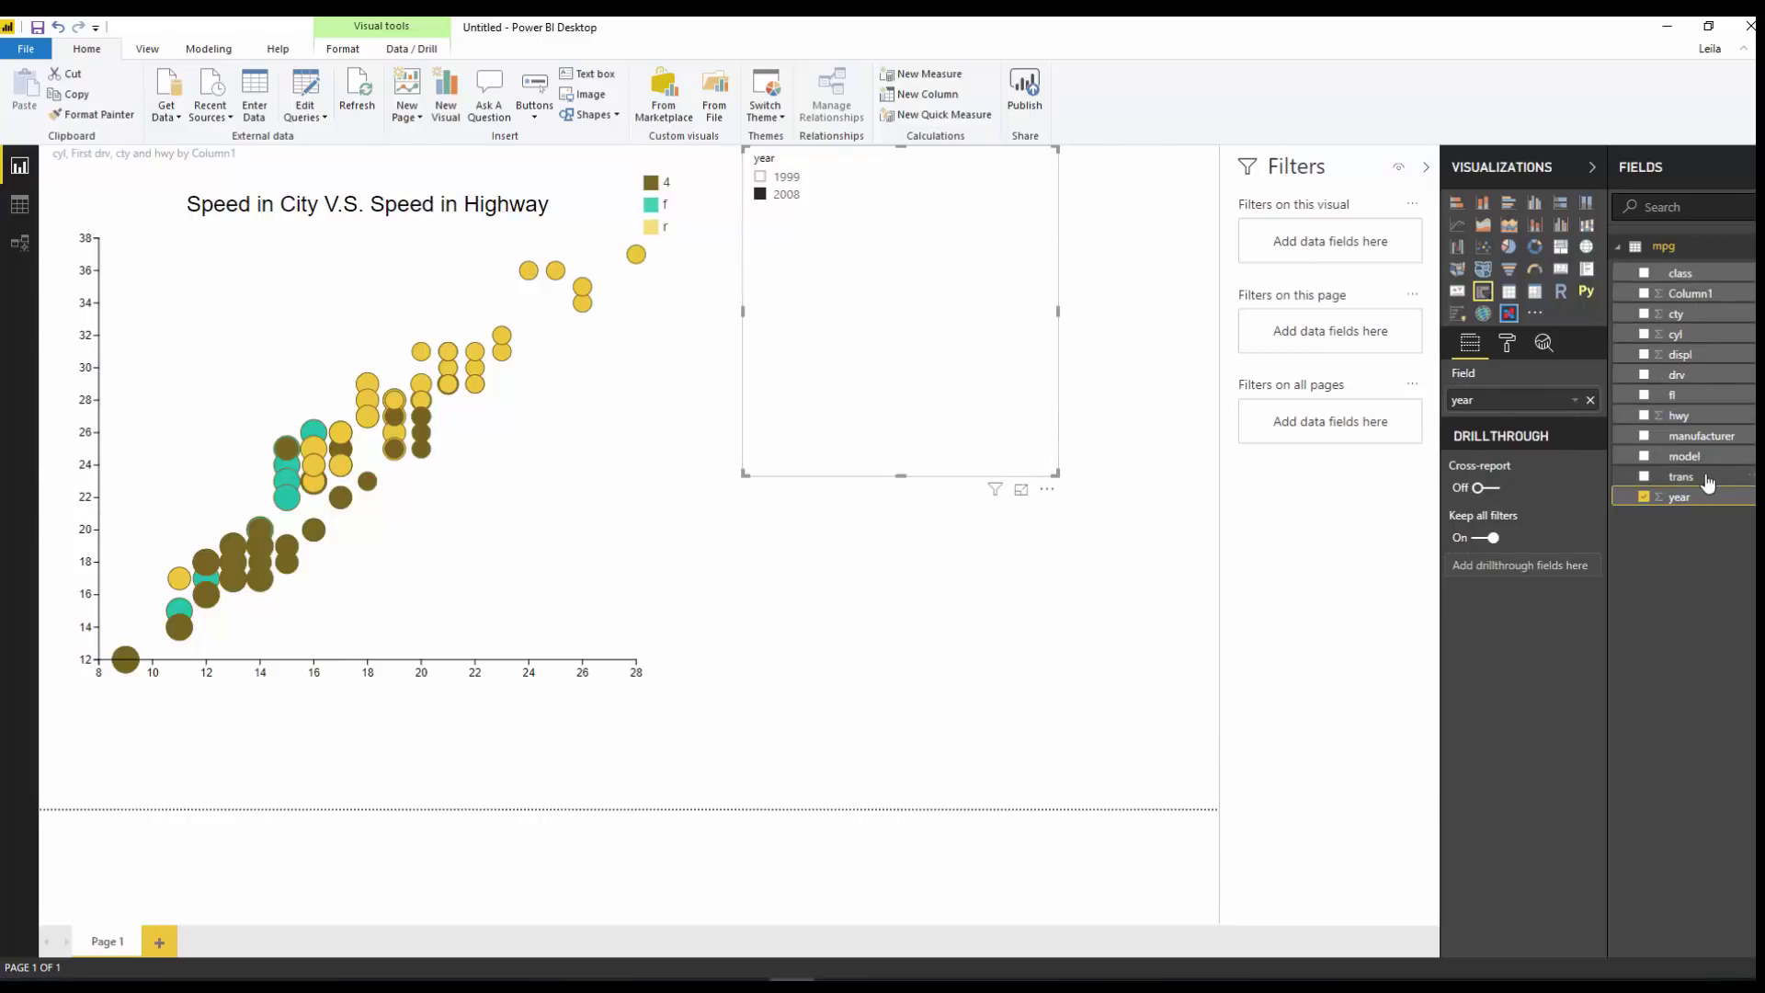
left_click_drag(1684, 457, 1532, 405)
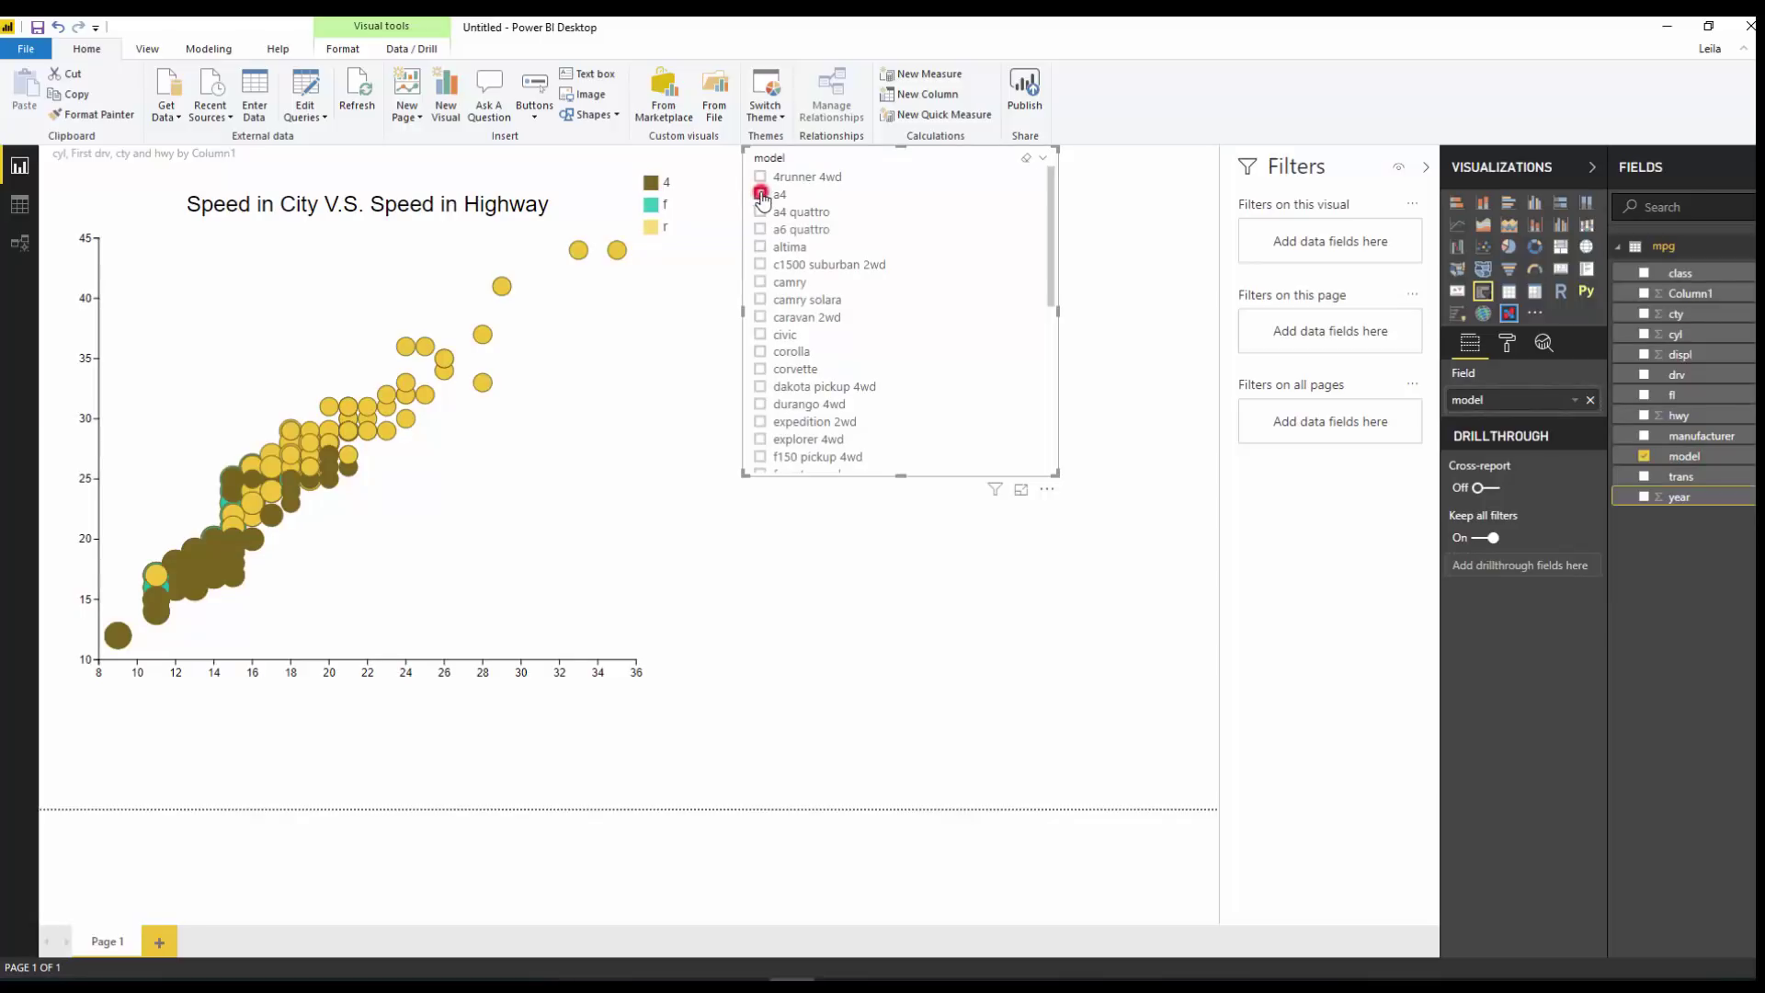
Step: Filter the scatter chart to the a4 model, clear that filter and reselect the chart
left_click(760, 195)
left_click(761, 195)
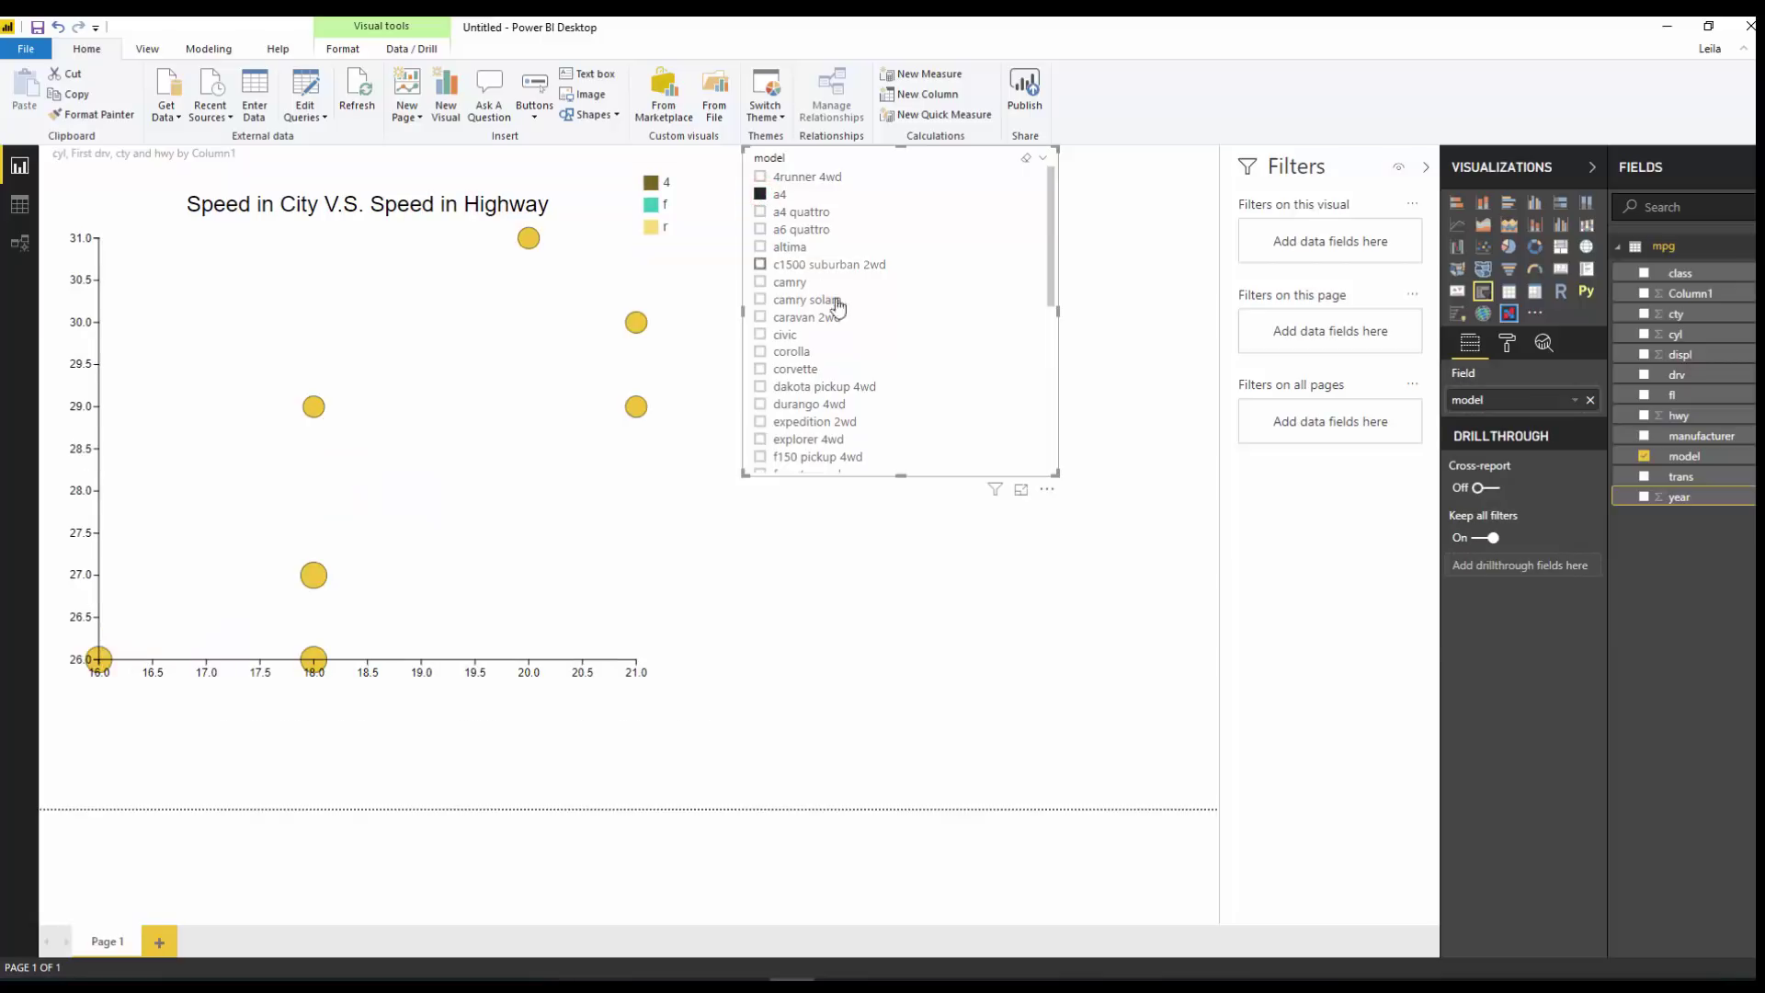
left_click(760, 194)
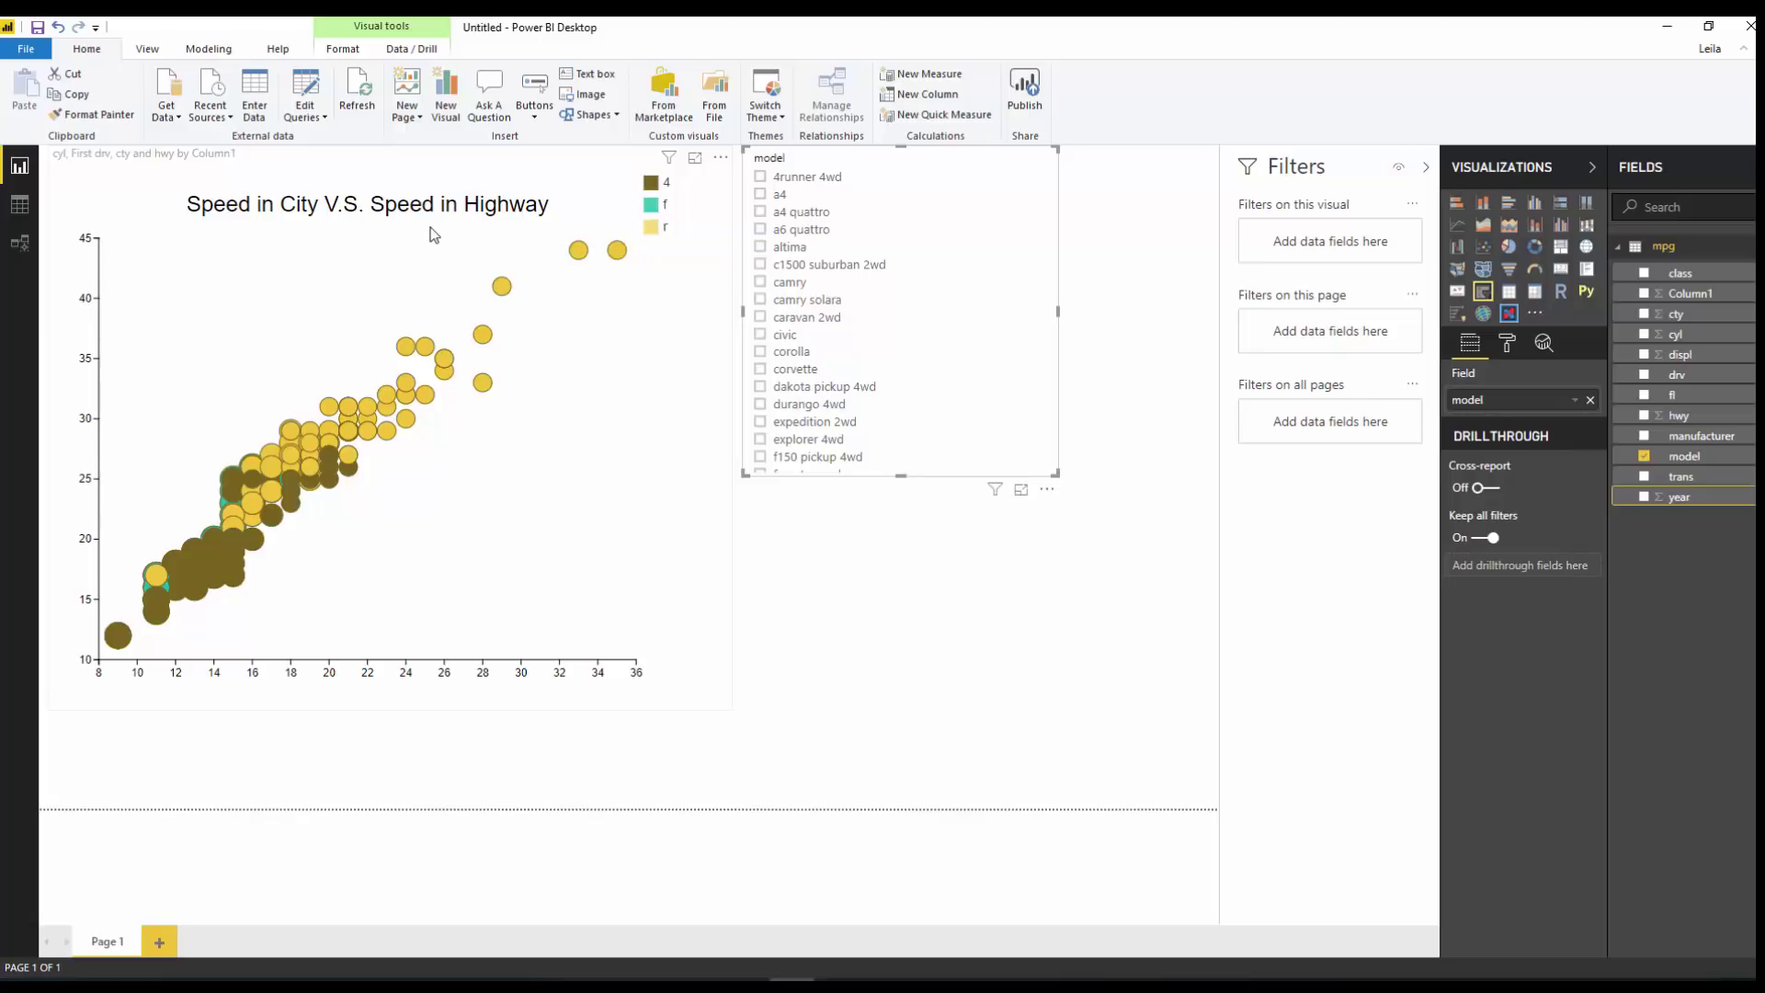
left_click(596, 447)
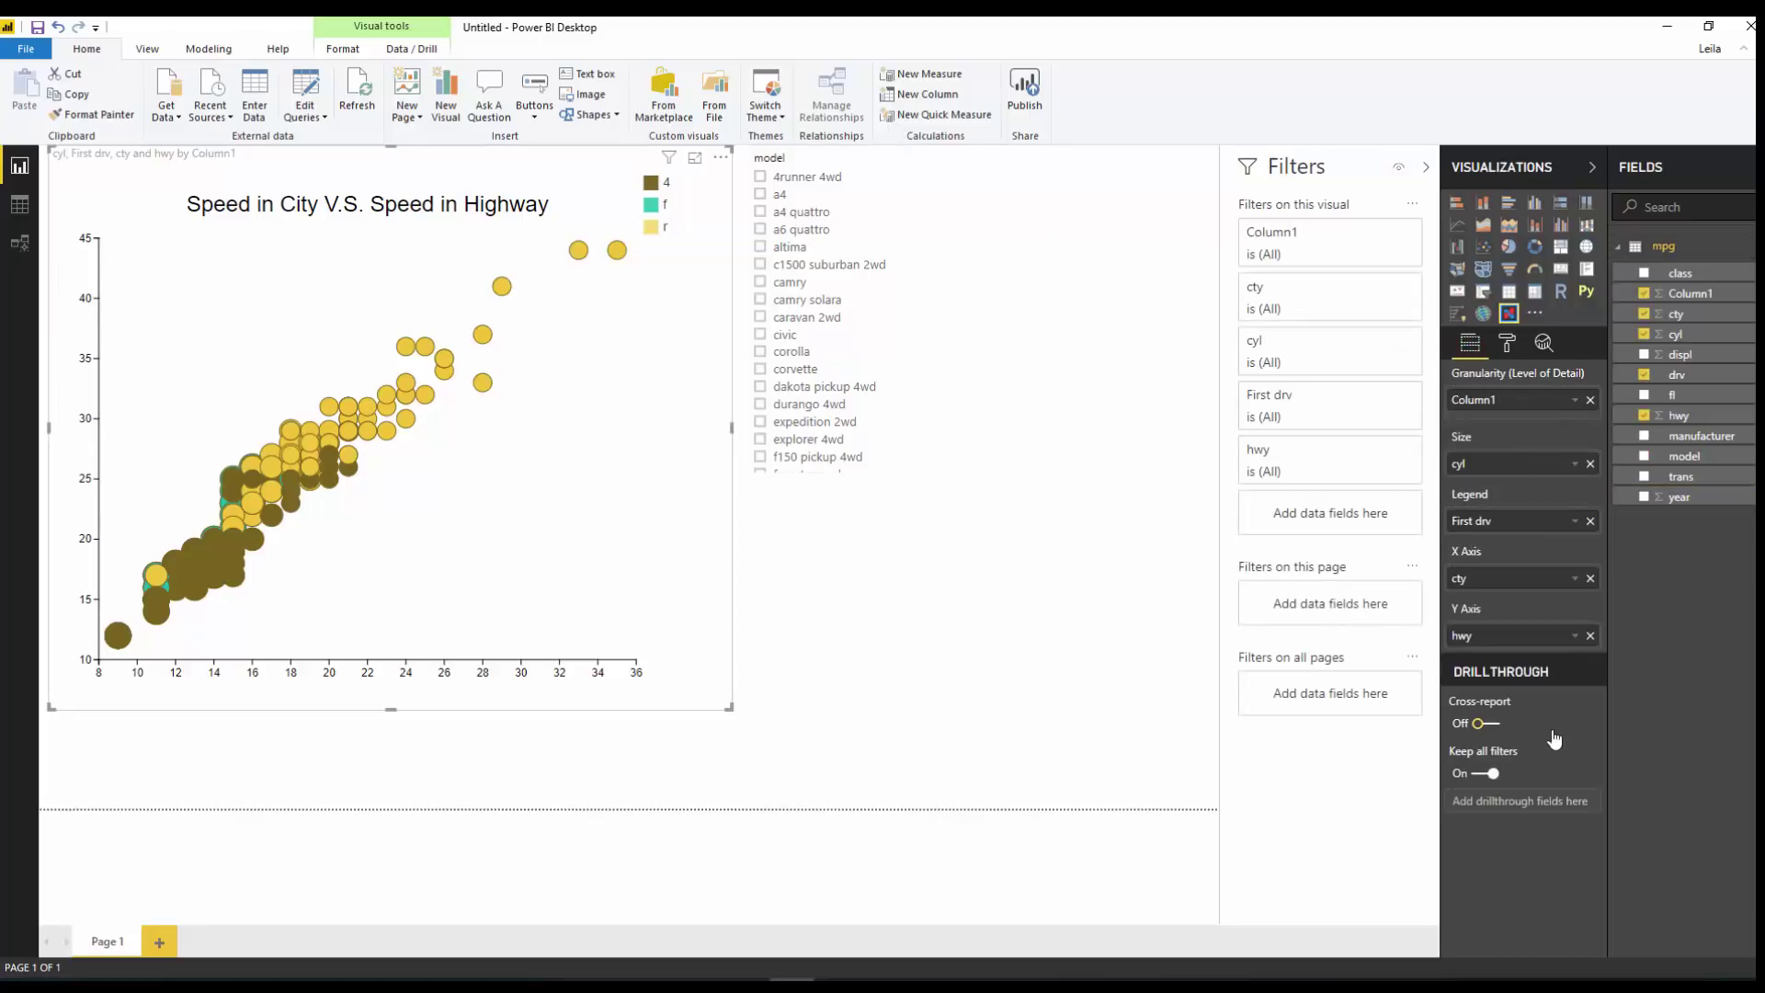
mouse_move(1578, 714)
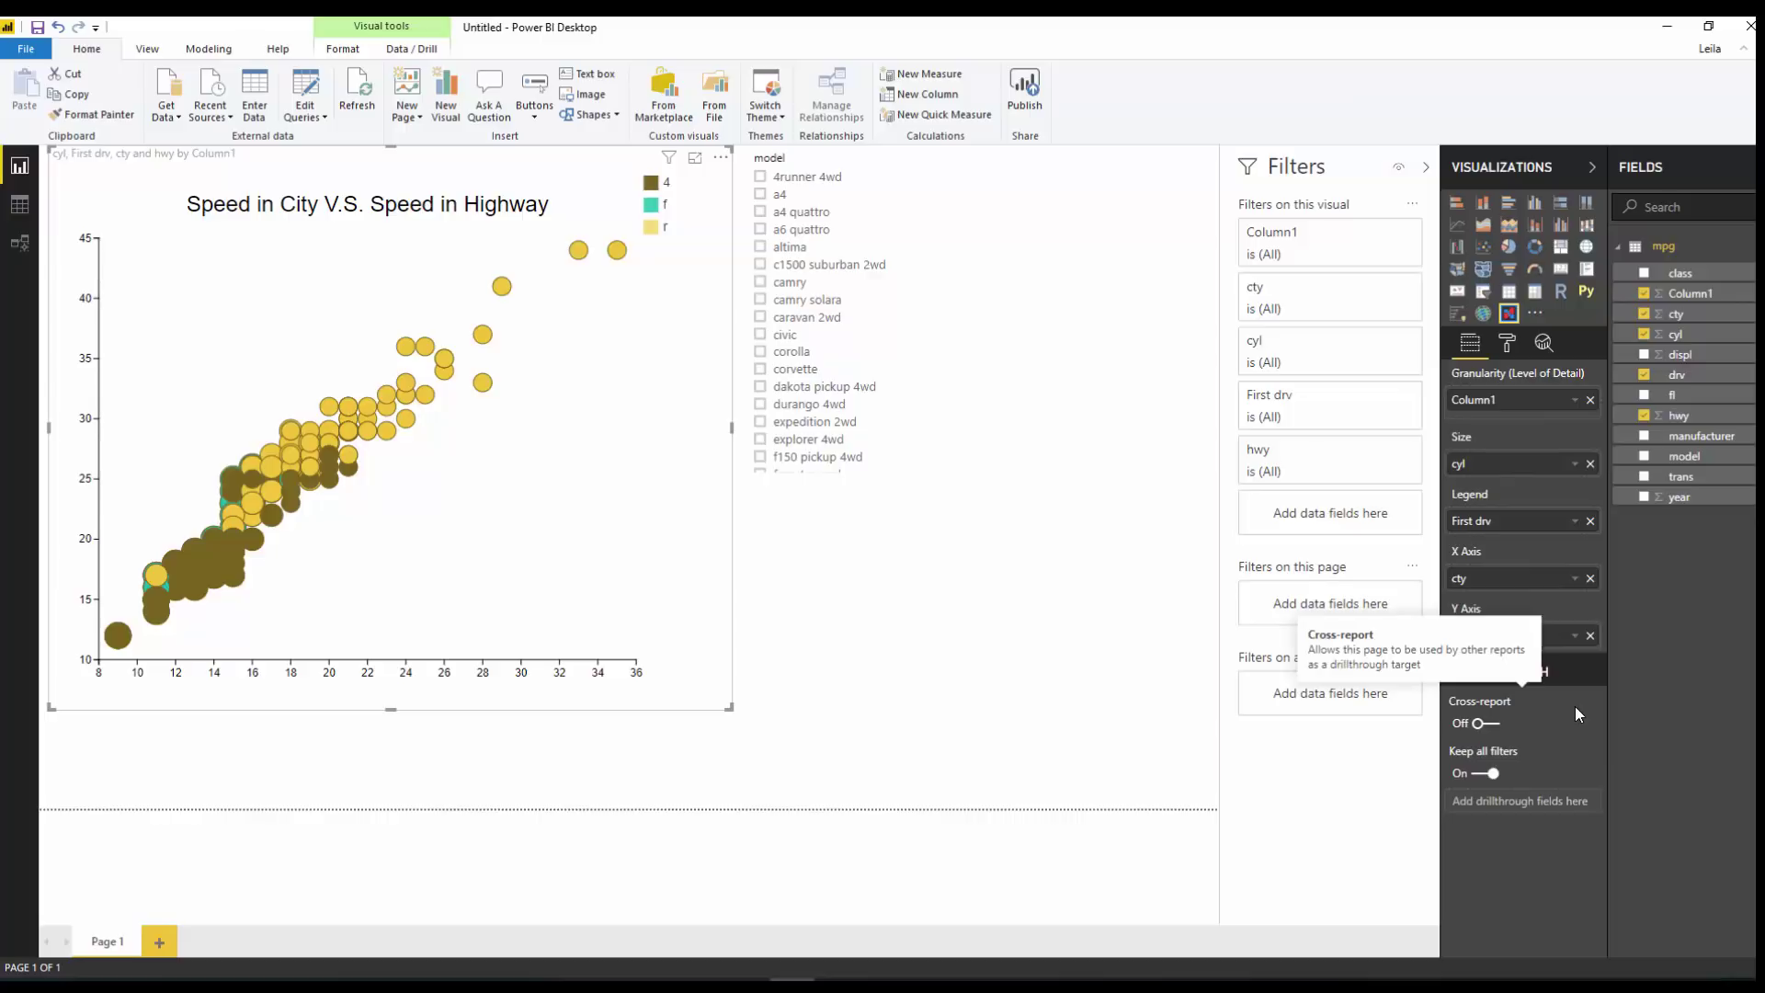